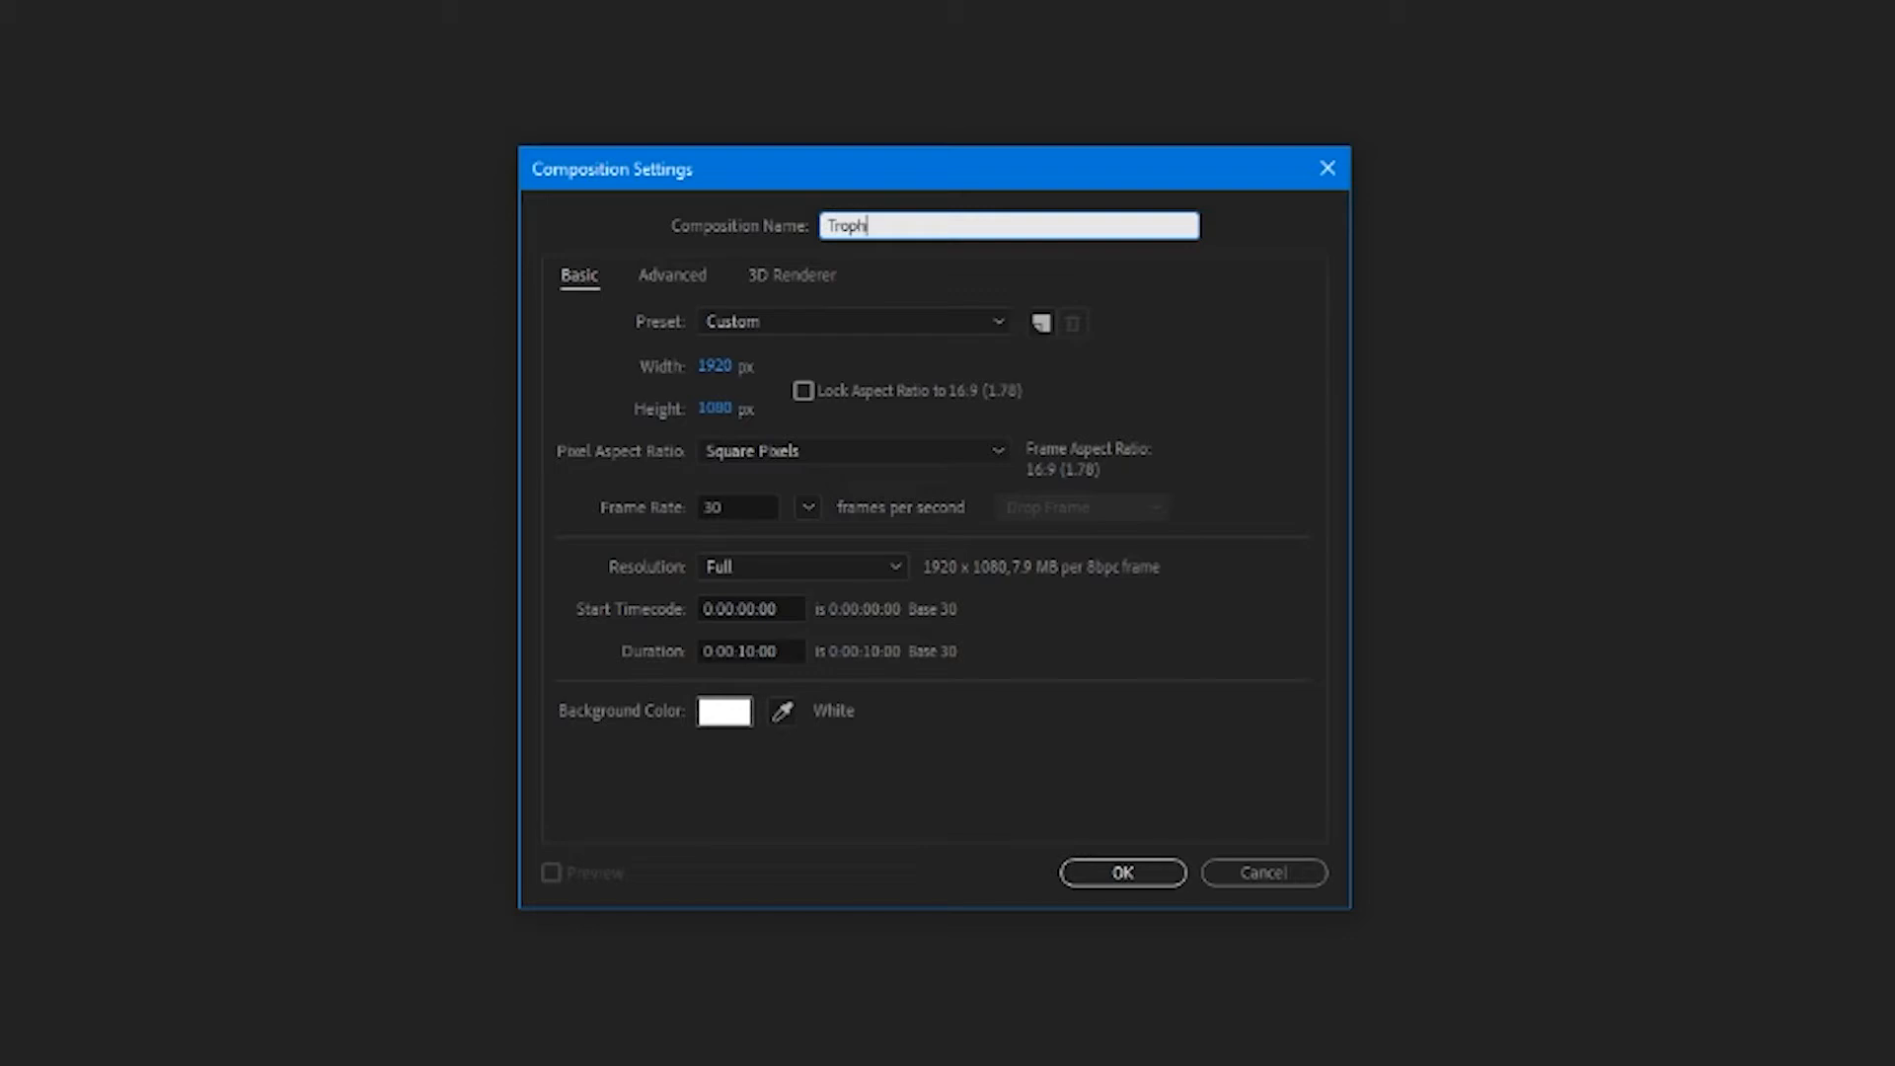
Step: Name the new composition "Trophie Icon" and create it
key("Left")
key("Left")
key("Left")
key("Left")
key("Left")
key("Left")
key("Delete")
type("e")
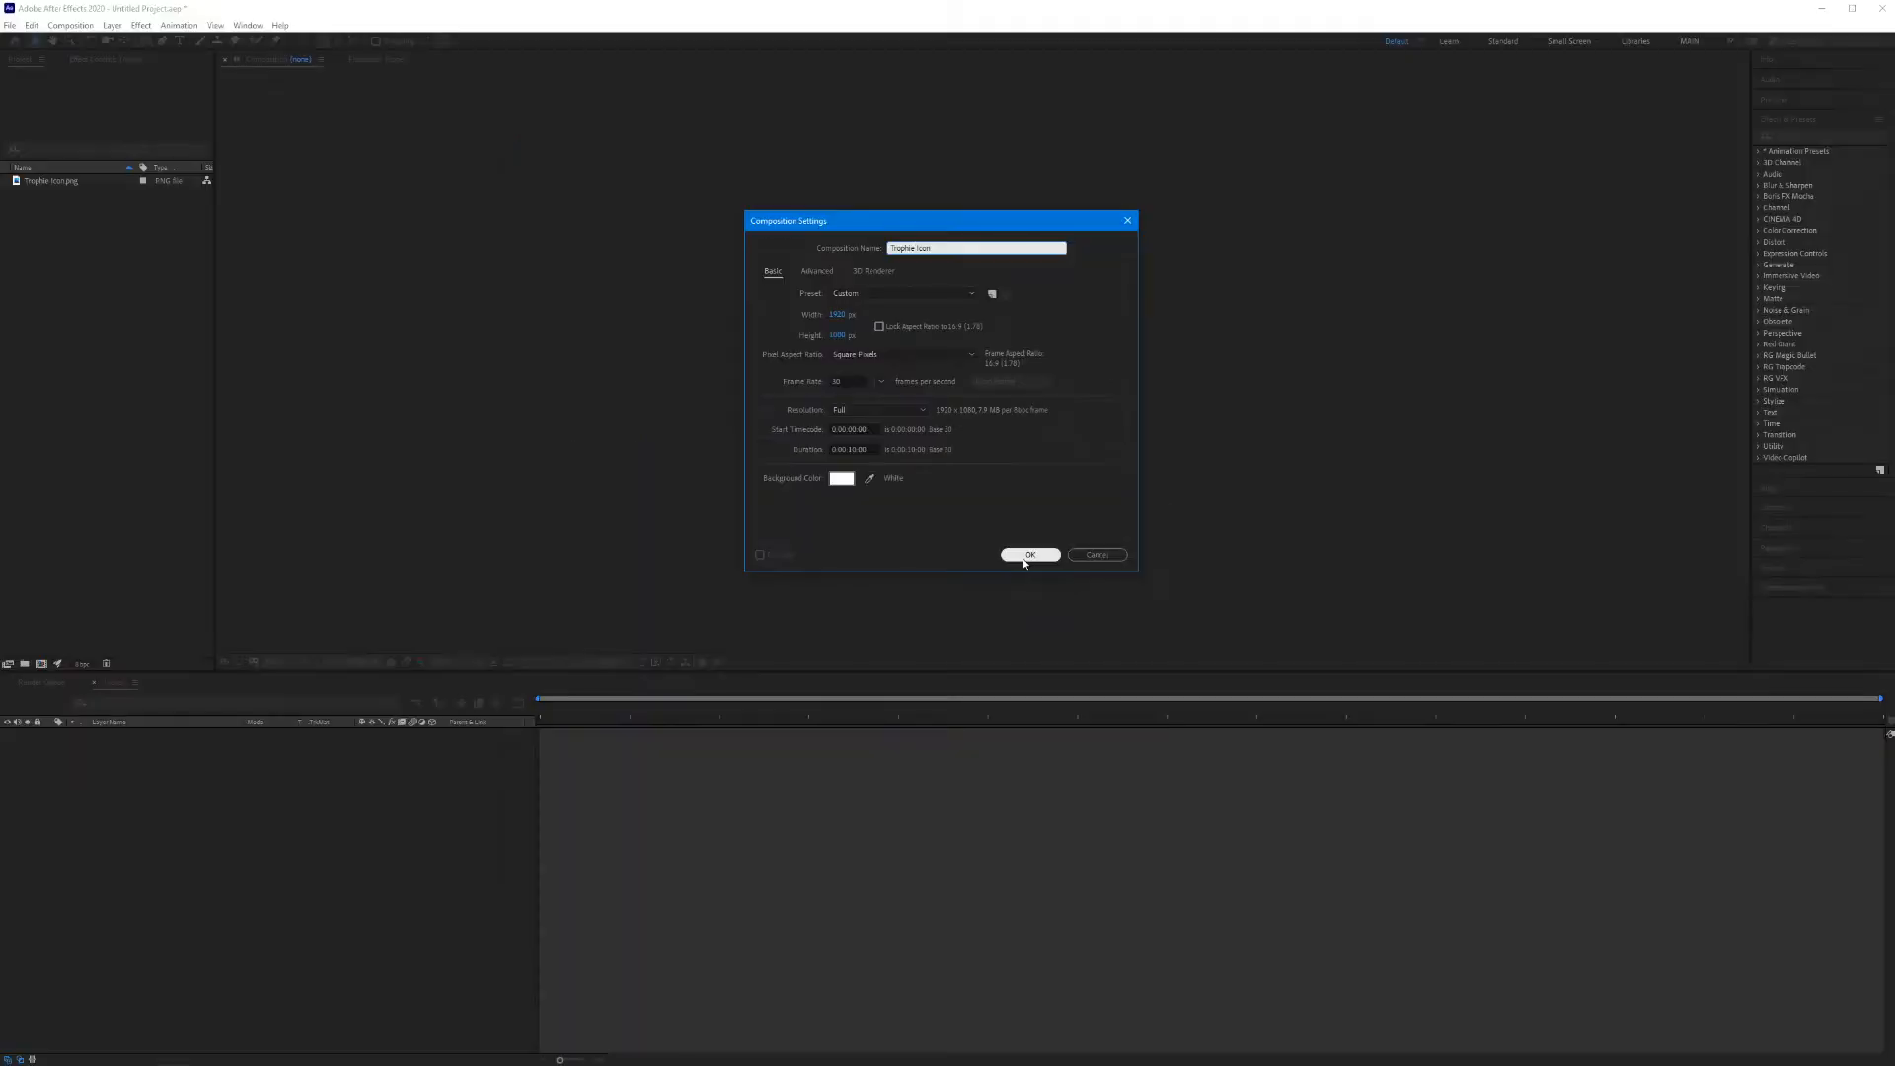
left_click(1026, 556)
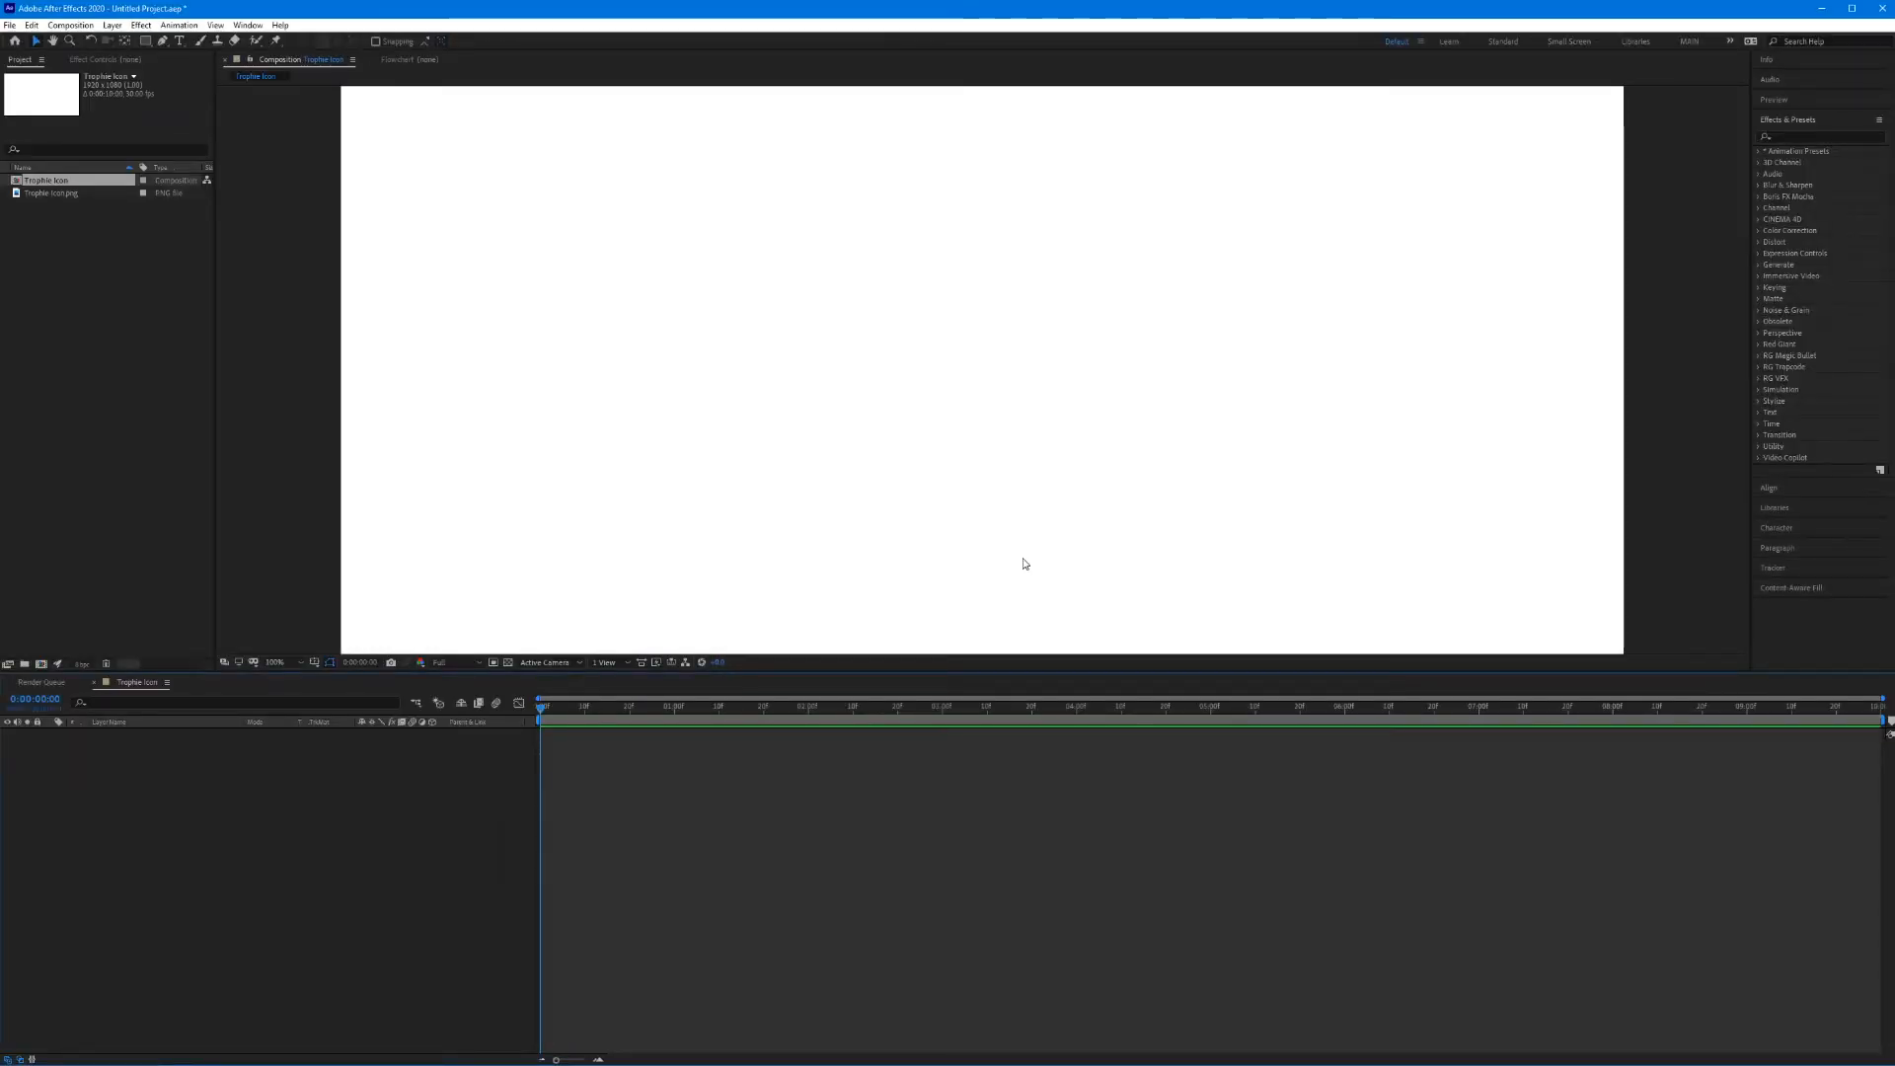
Step: Place Trophie Icon.png in the composition as a layer and turn on the transparency grid
key("comma")
key("comma")
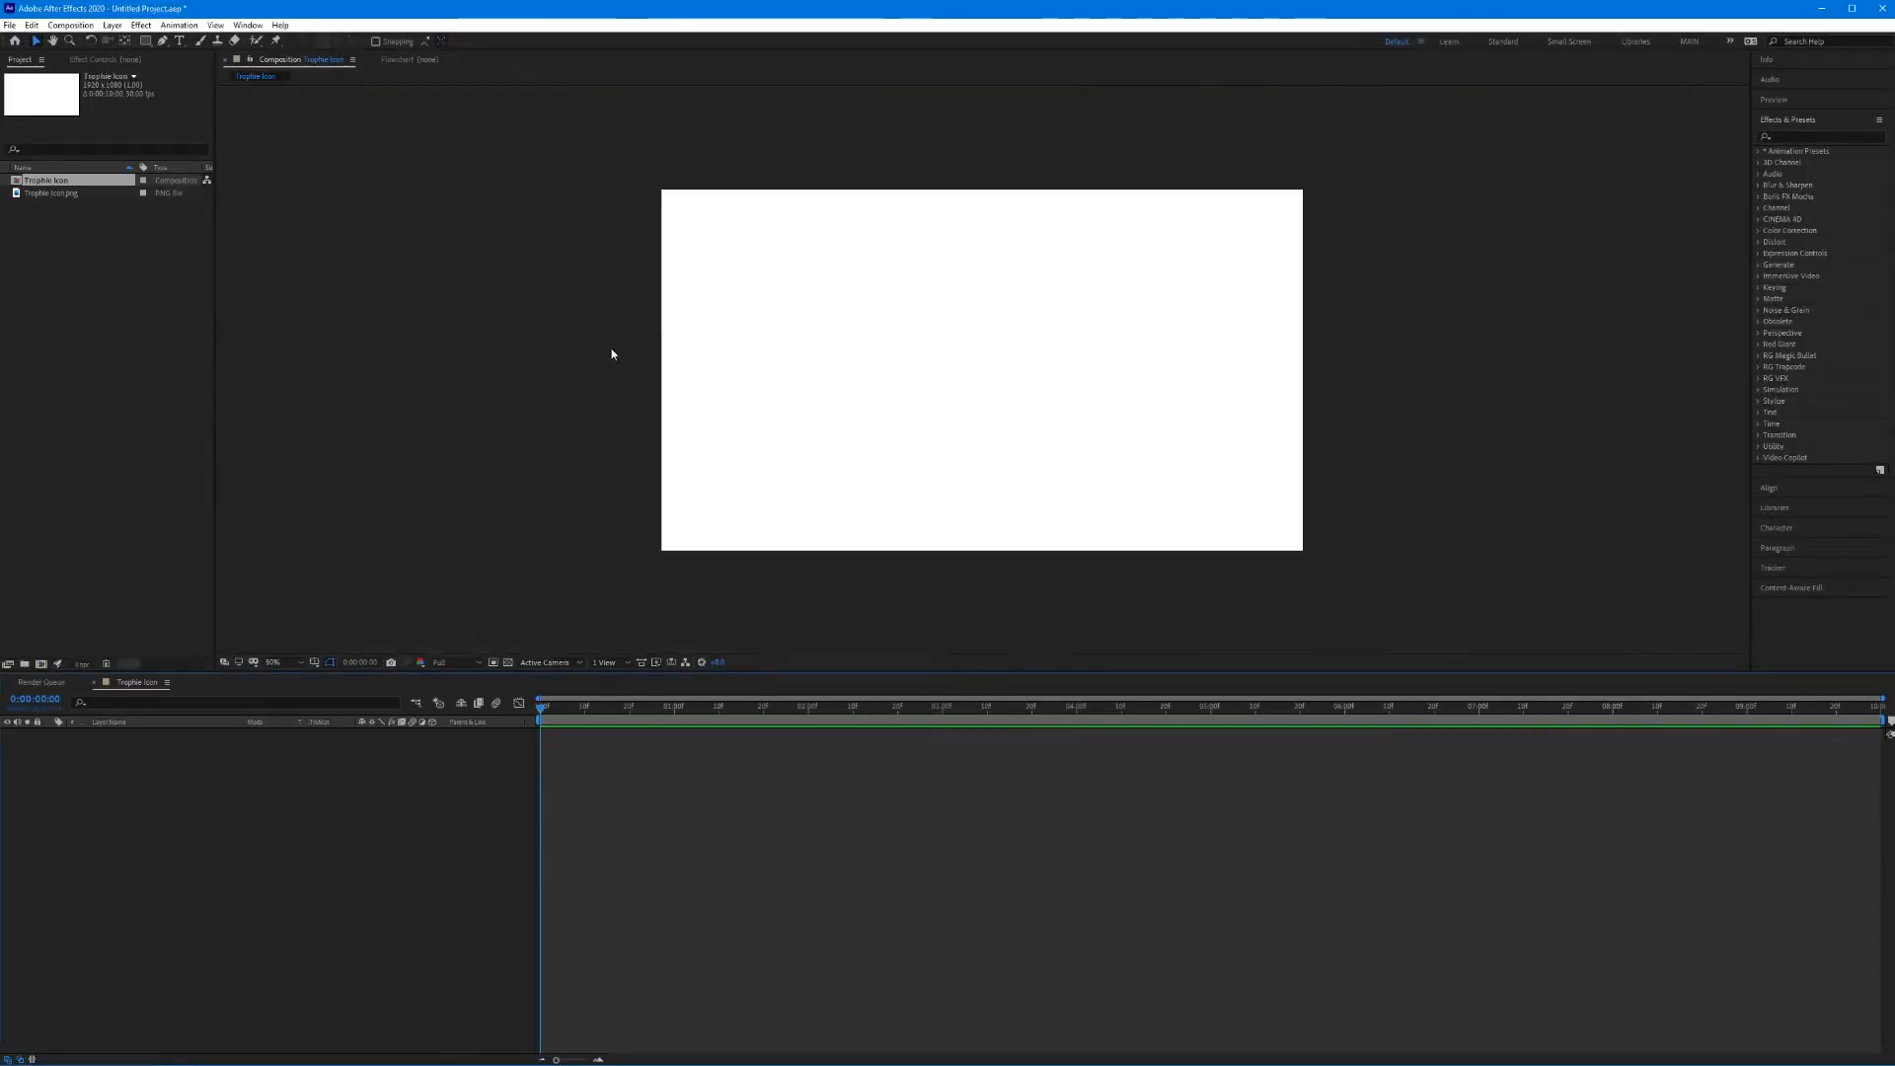
left_click(54, 193)
left_click_drag(52, 191, 111, 780)
left_click(730, 602)
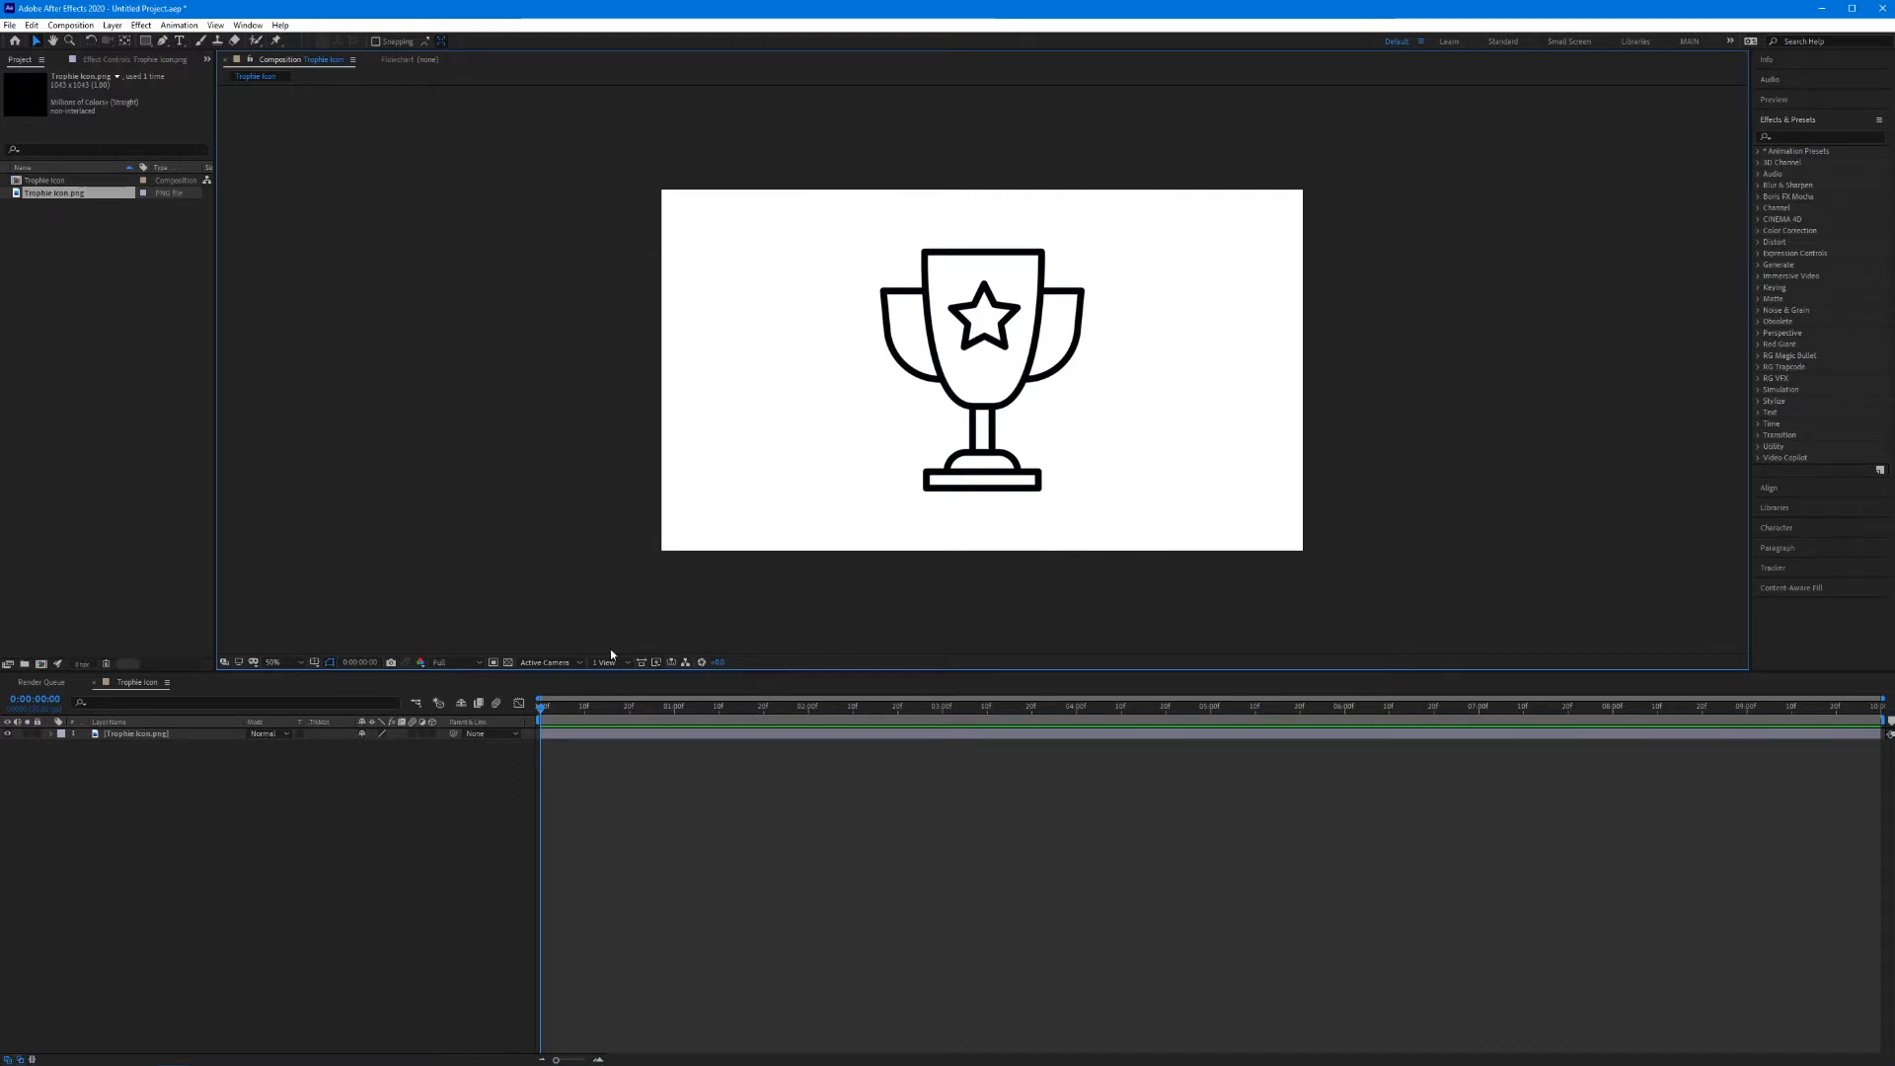
left_click(506, 666)
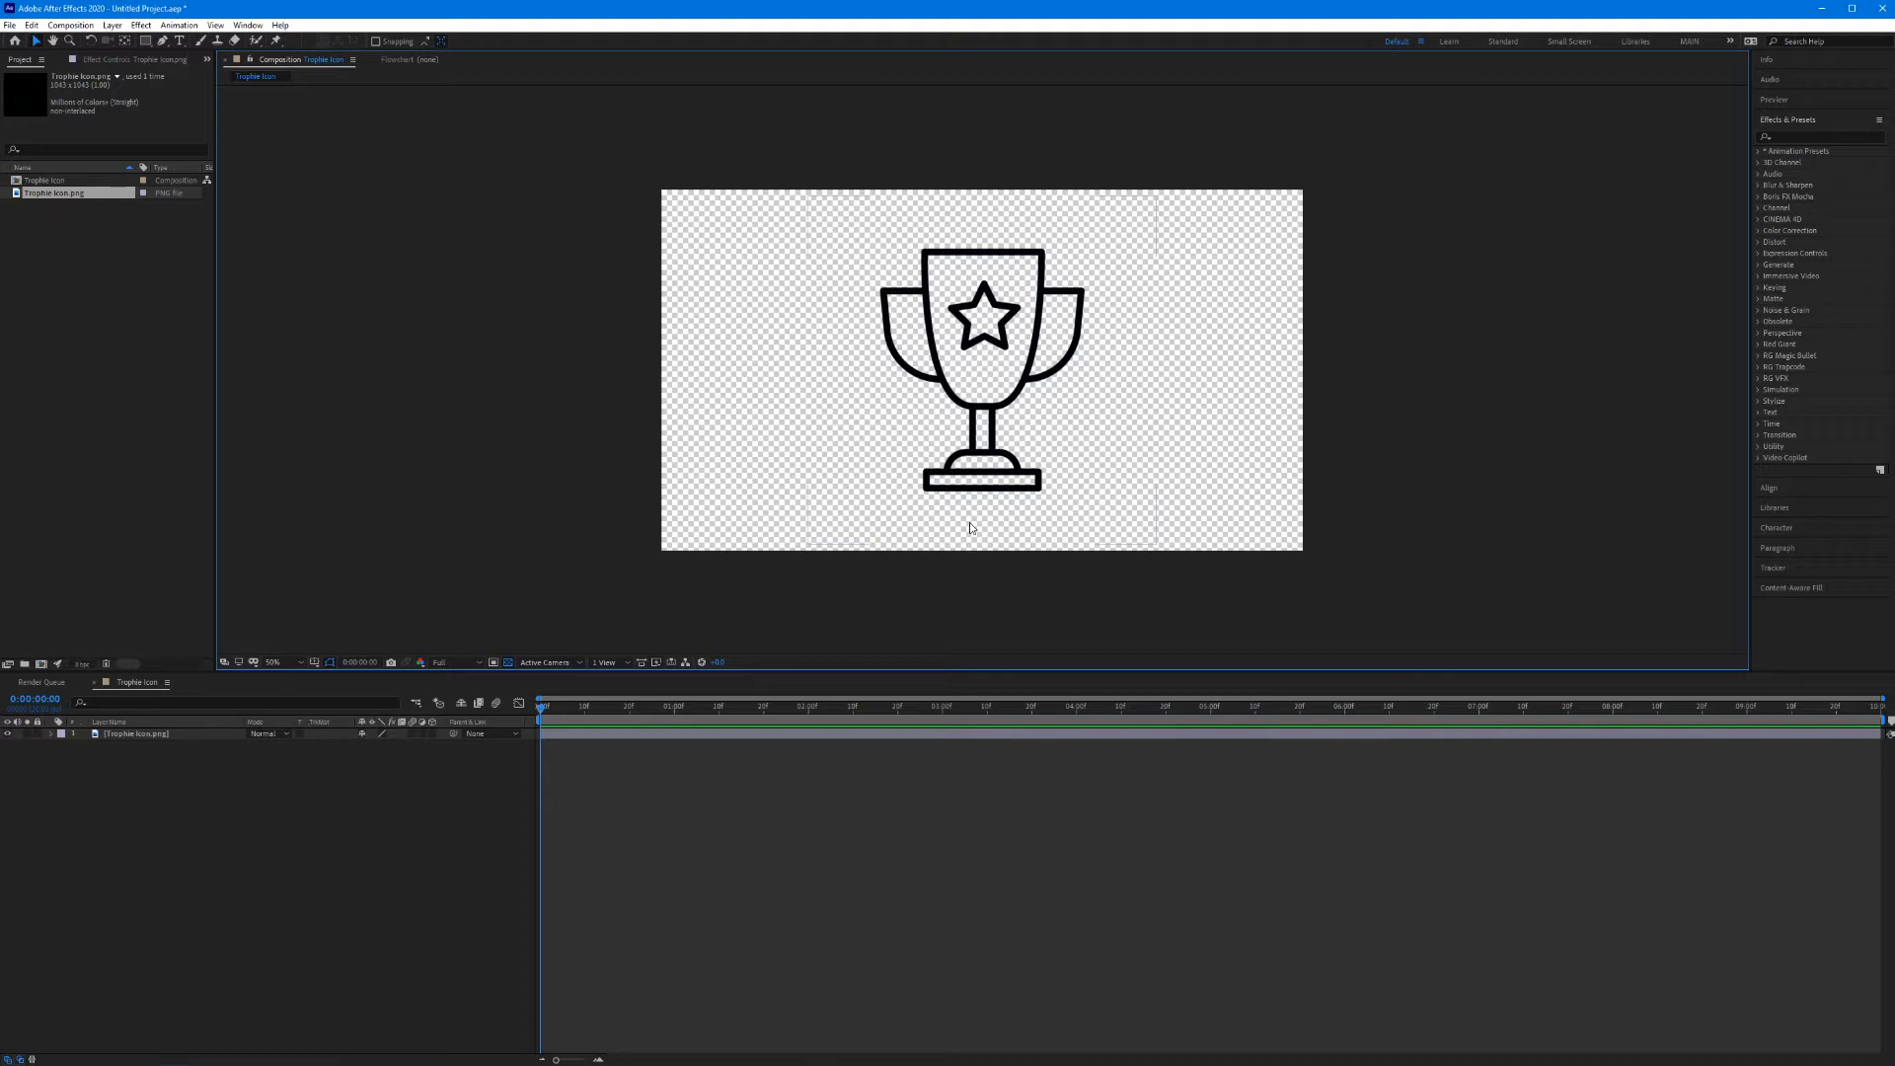
Step: Duplicate the Trophie Icon.png layer five times
left_click(304, 787)
left_click(112, 736)
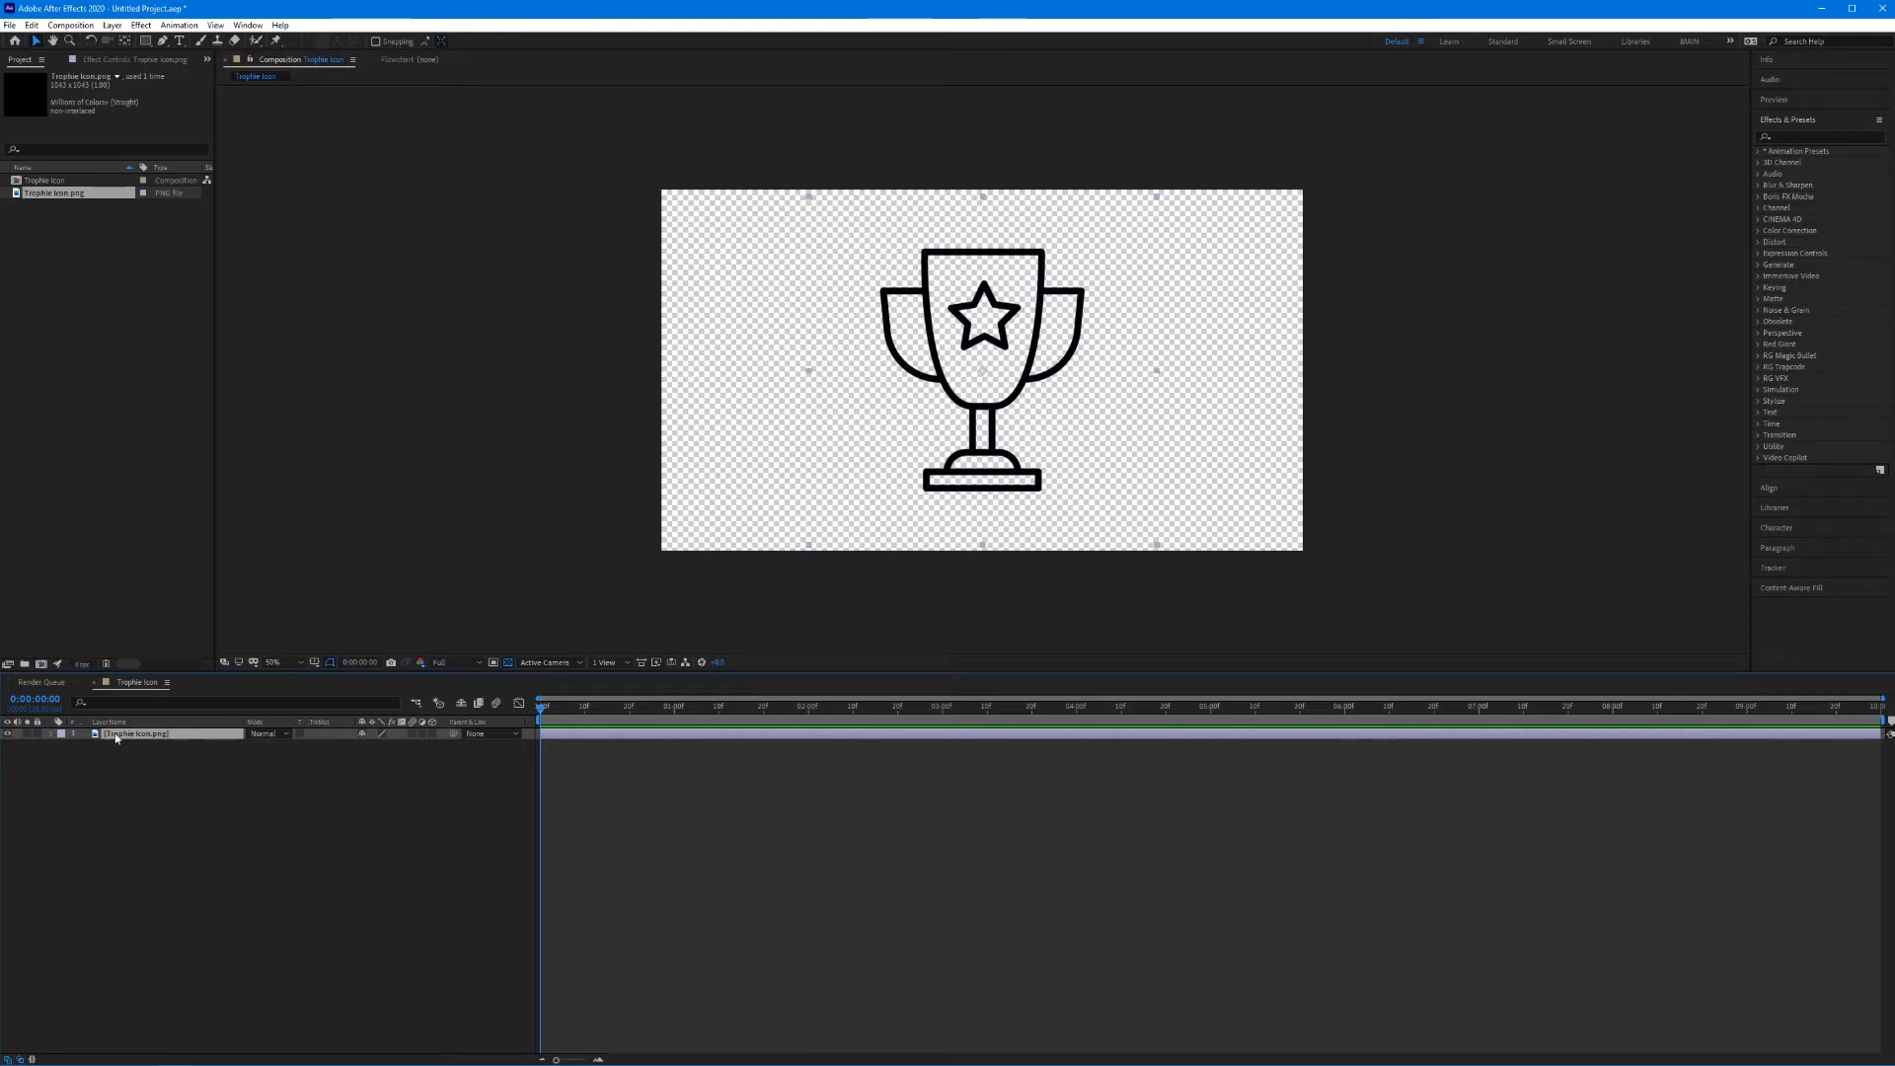
key("ctrl+d")
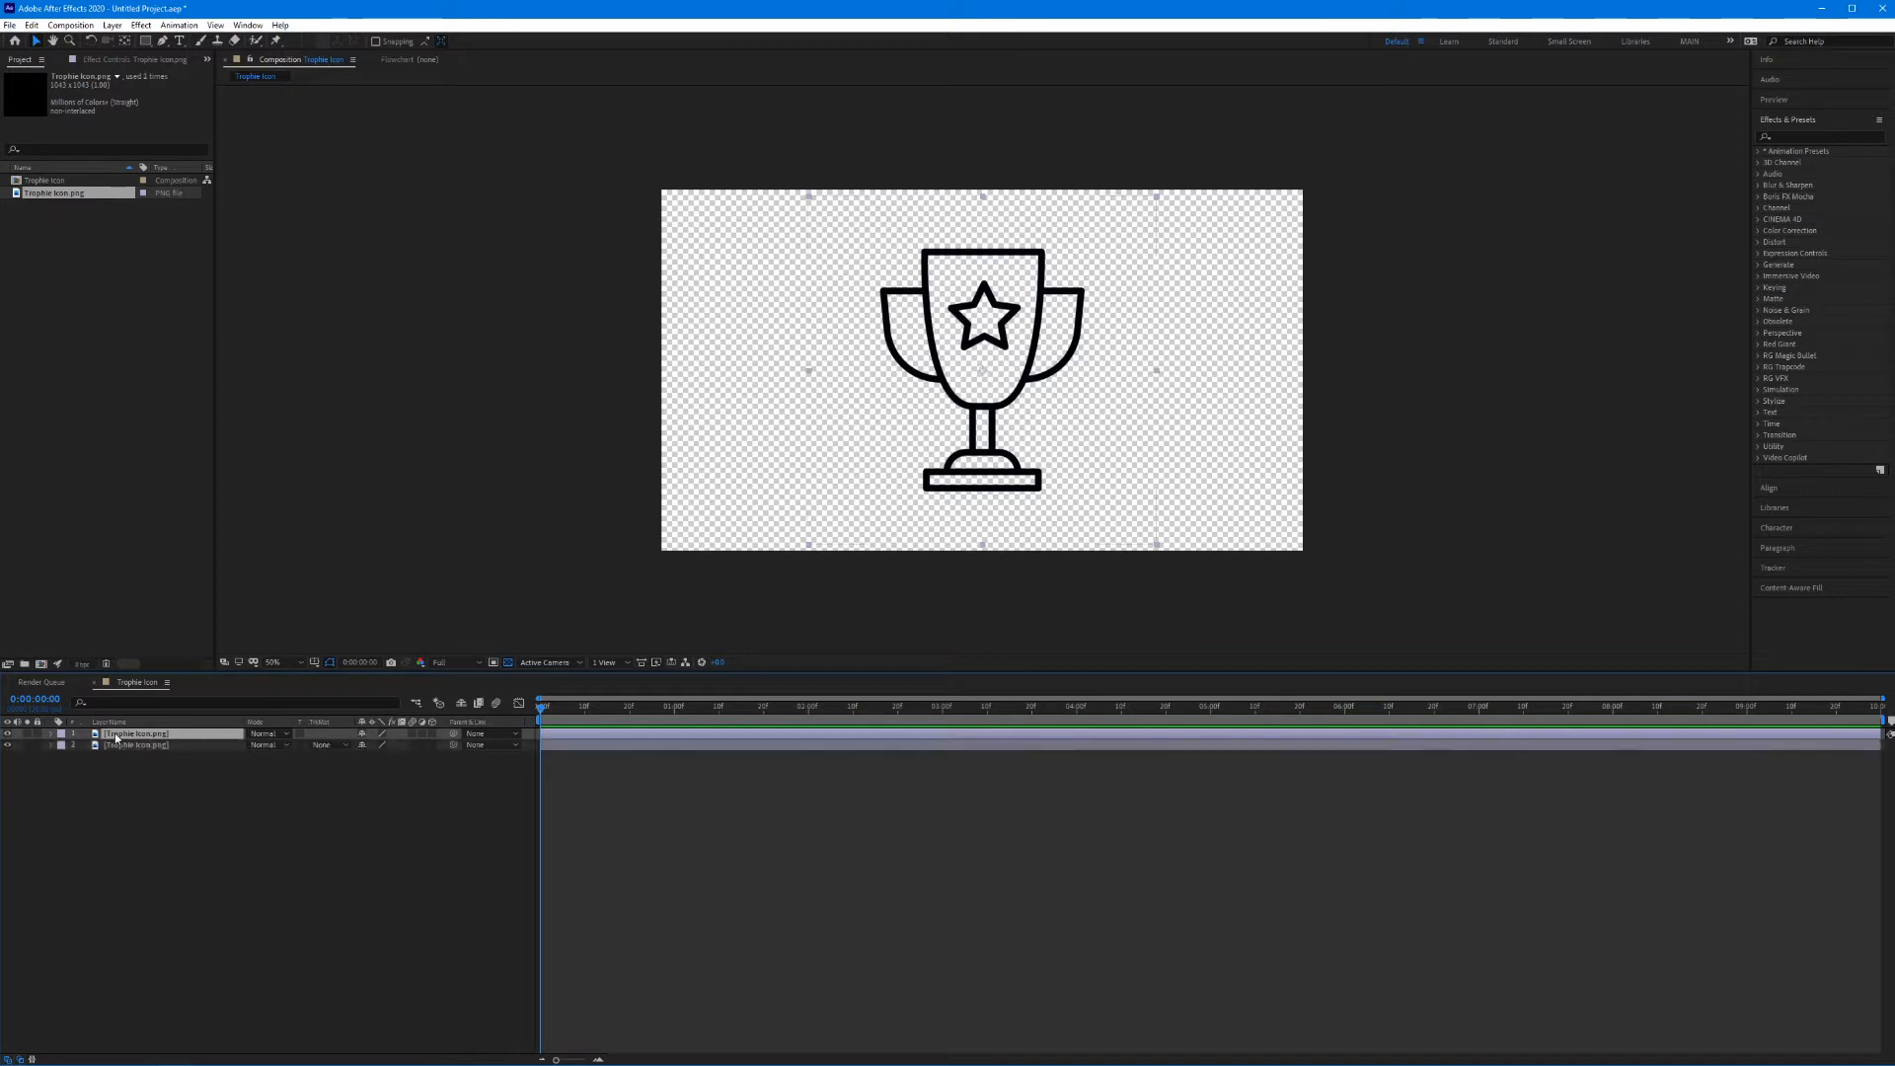
key("ctrl+d")
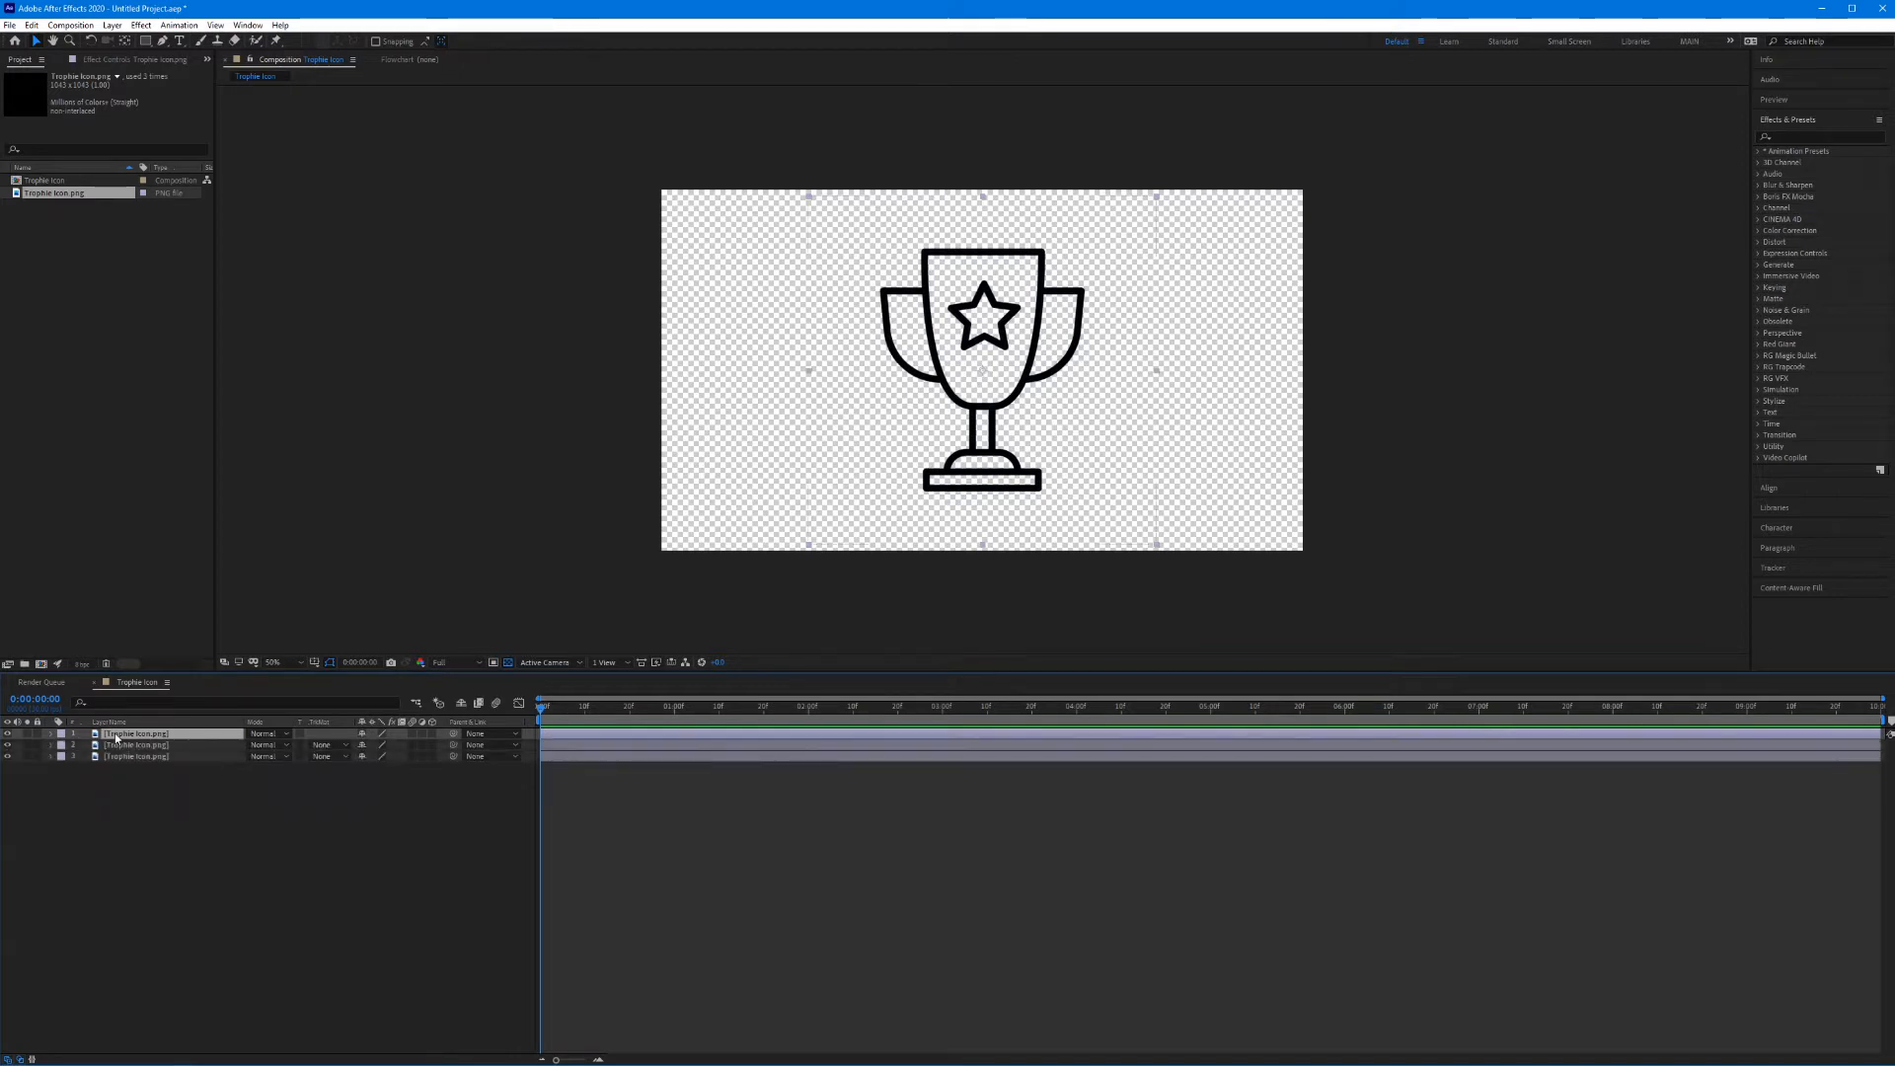
key("ctrl+d")
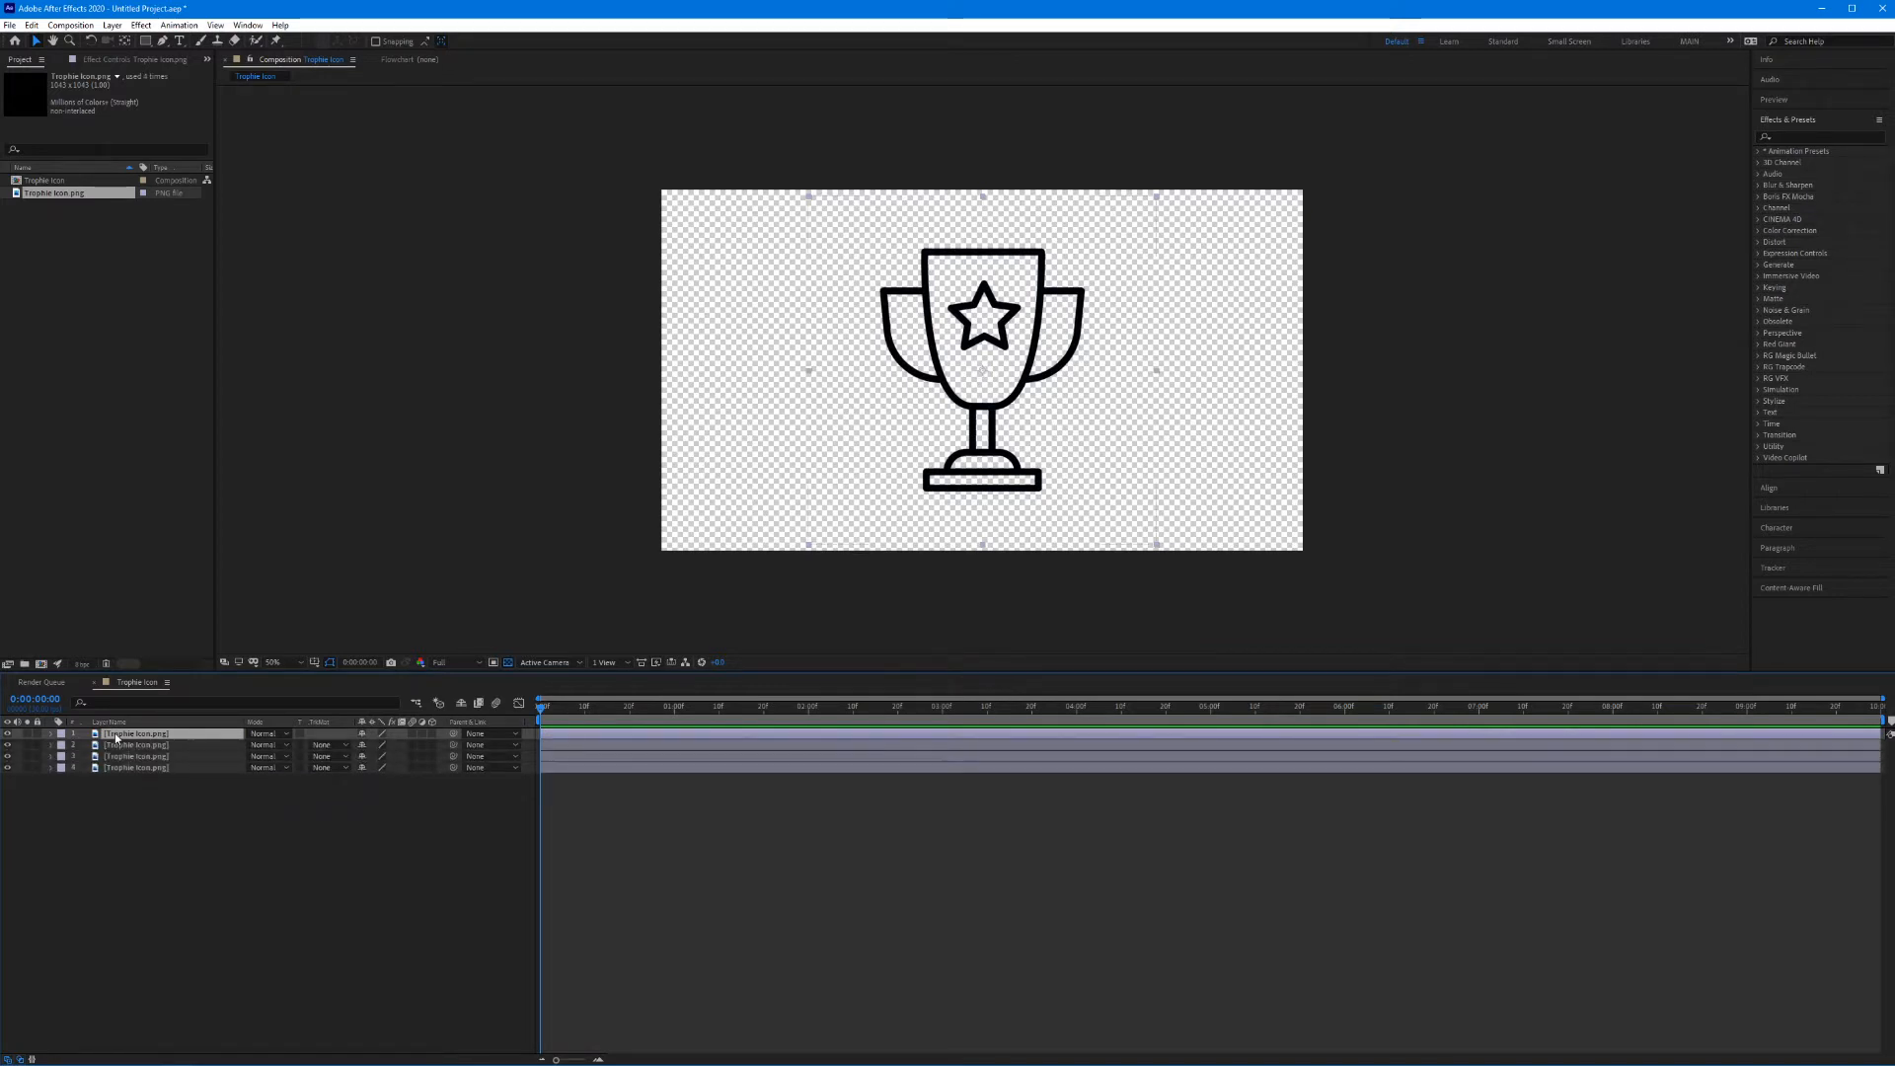
key("ctrl+d")
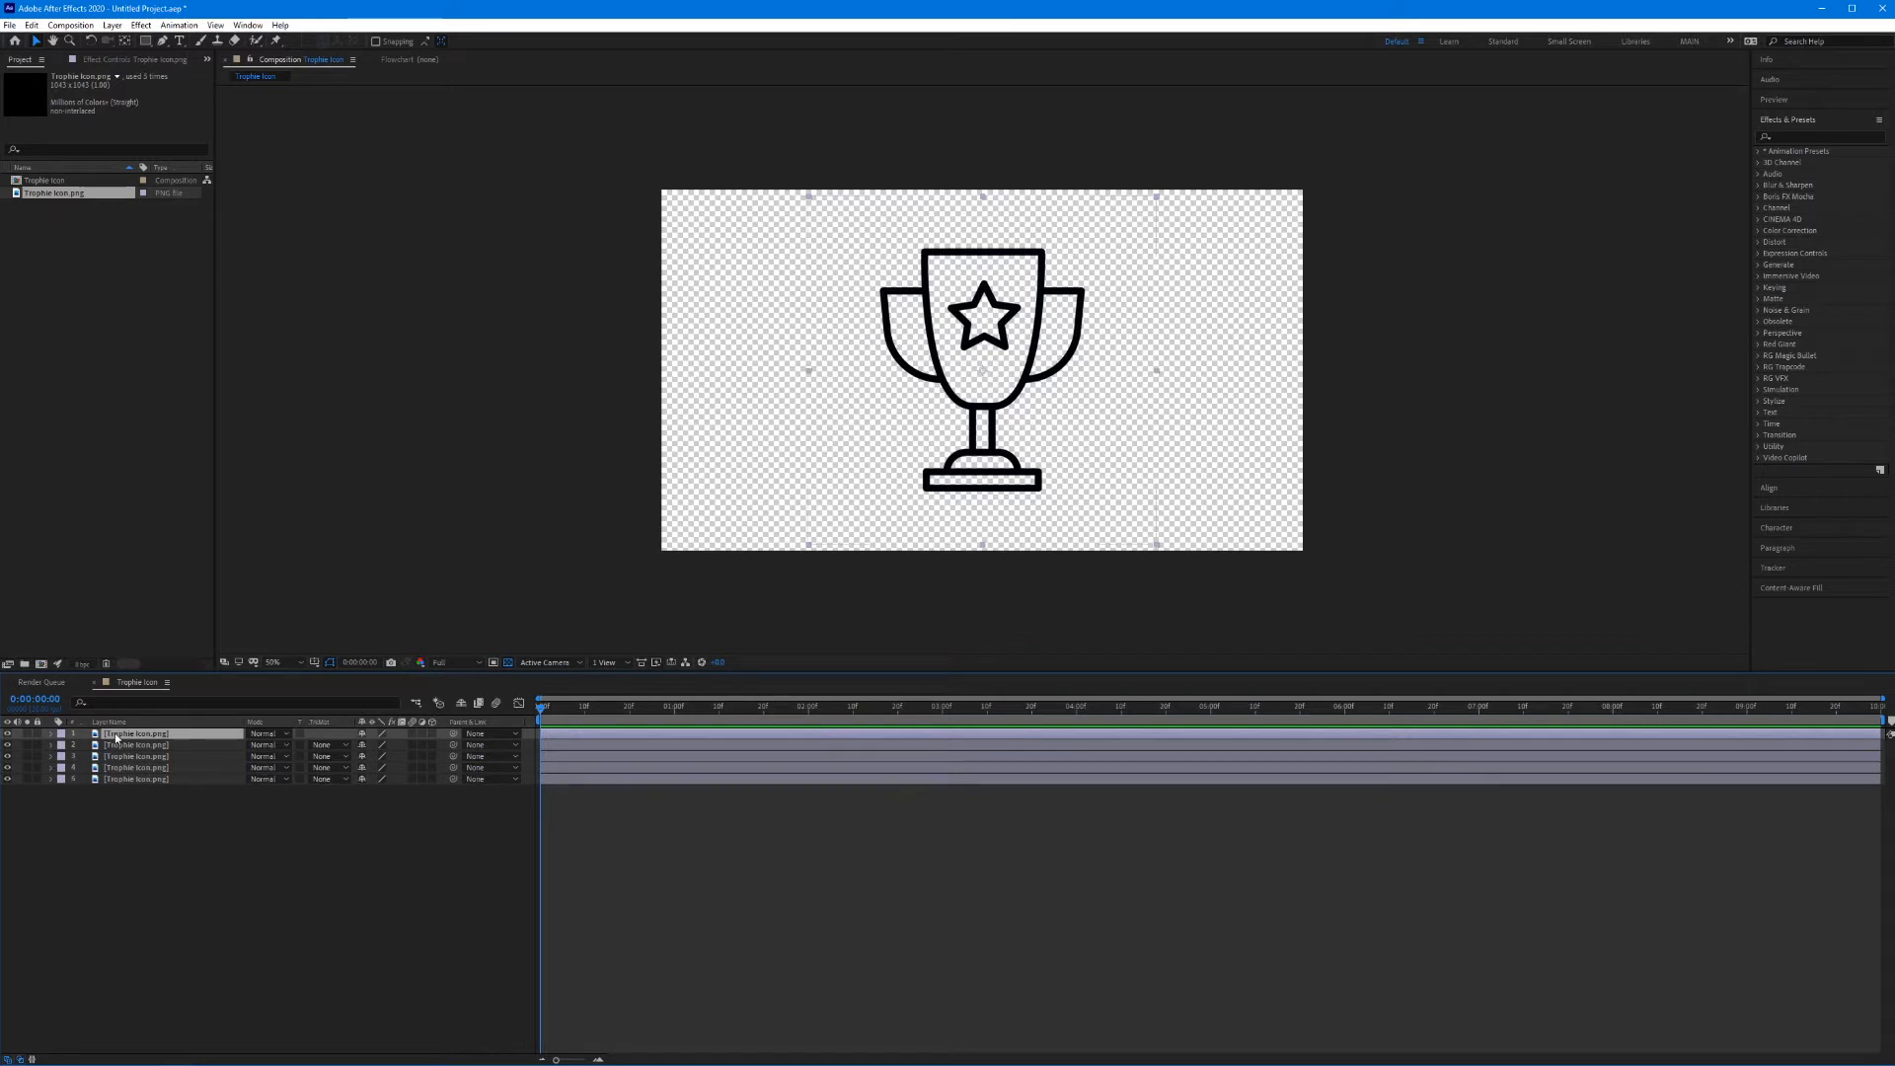
key("ctrl+d")
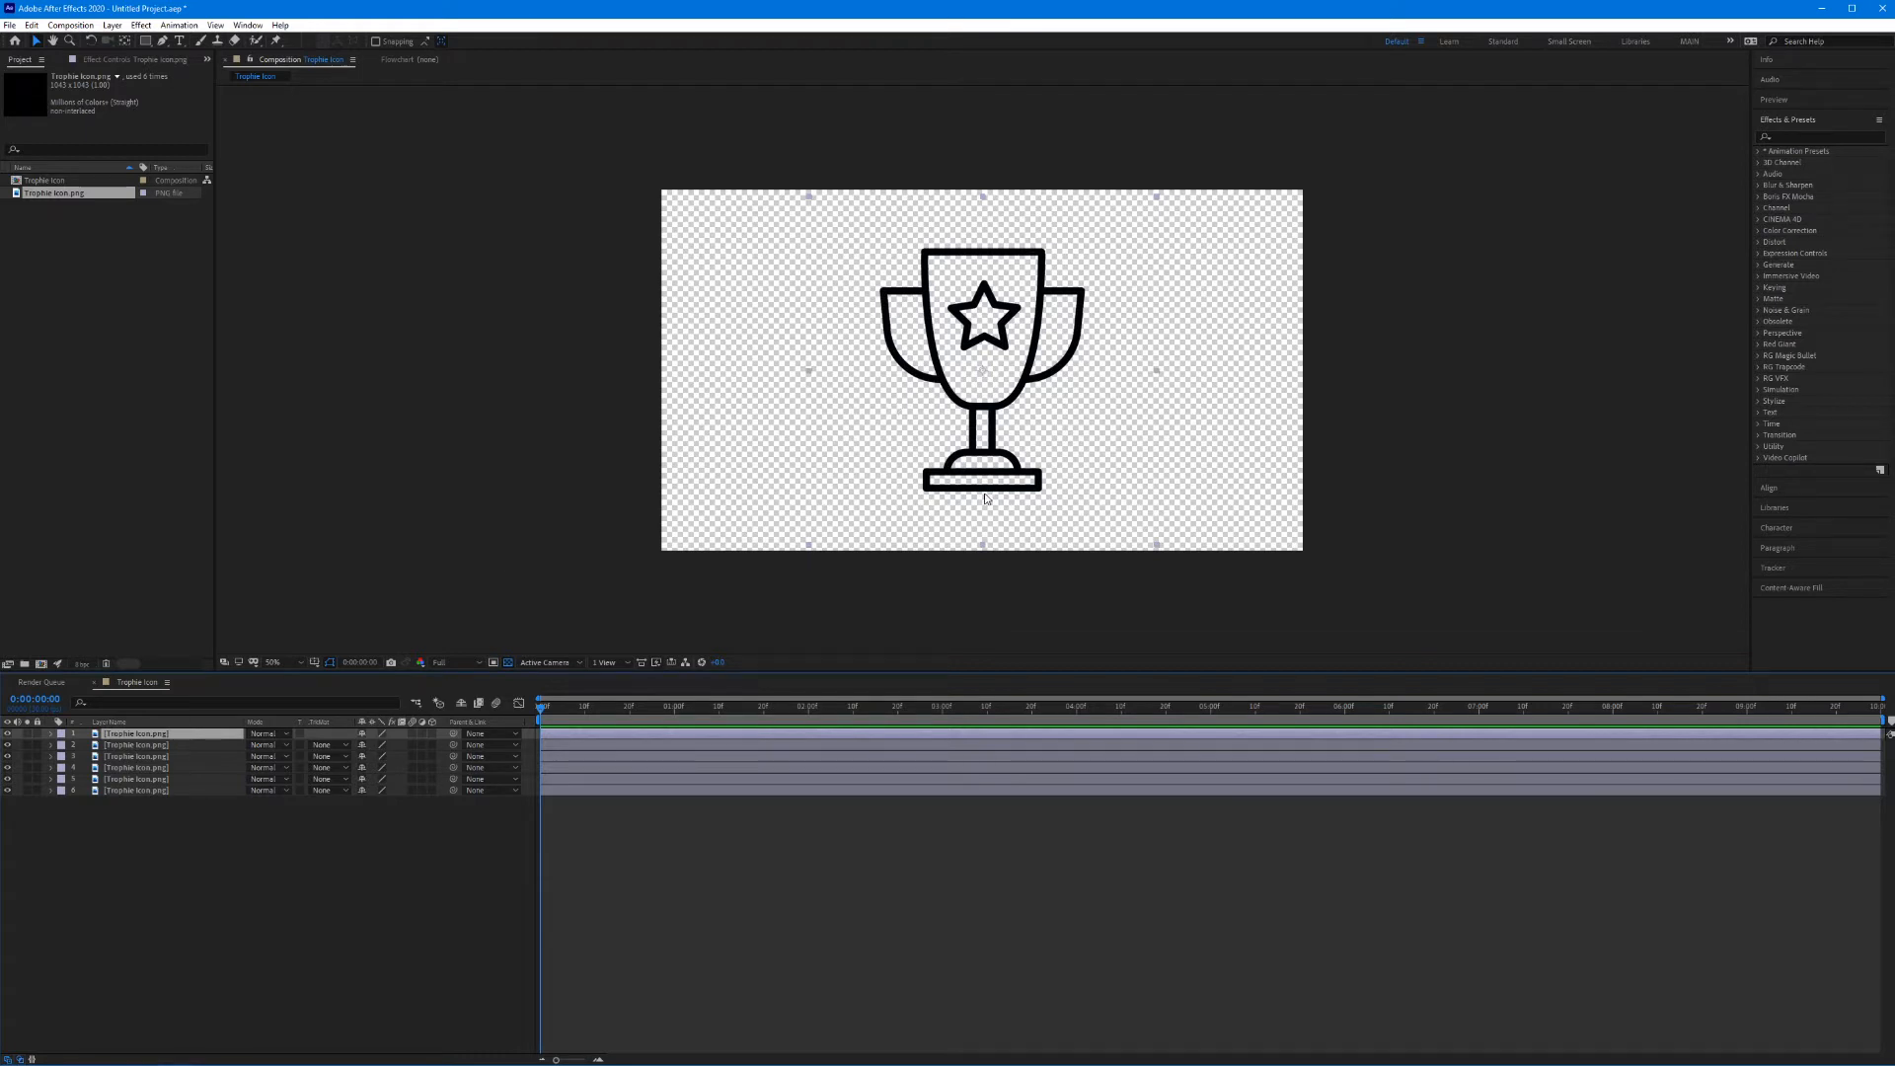
Step: Draw a rectangular mask closely around the star on the lowest trophy layer
left_click(164, 790)
left_click(164, 778)
left_click(164, 768)
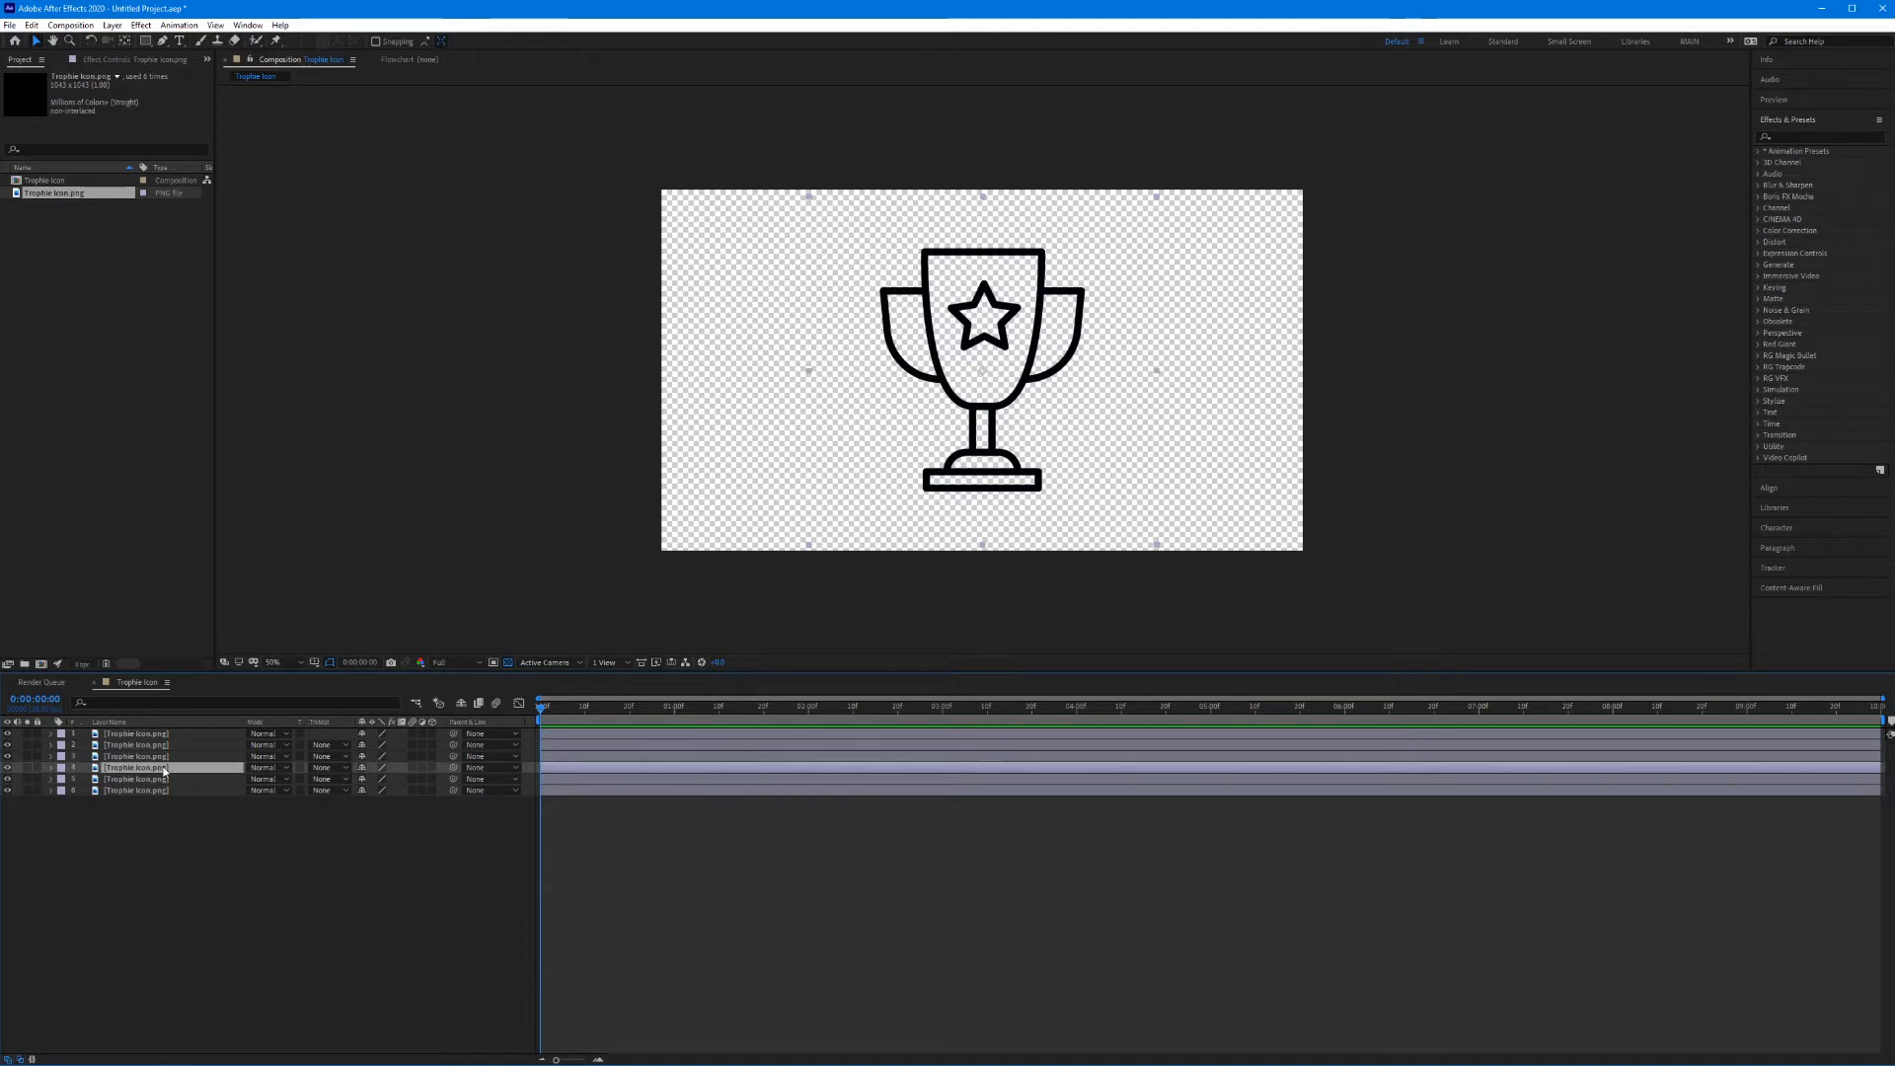
left_click(119, 790)
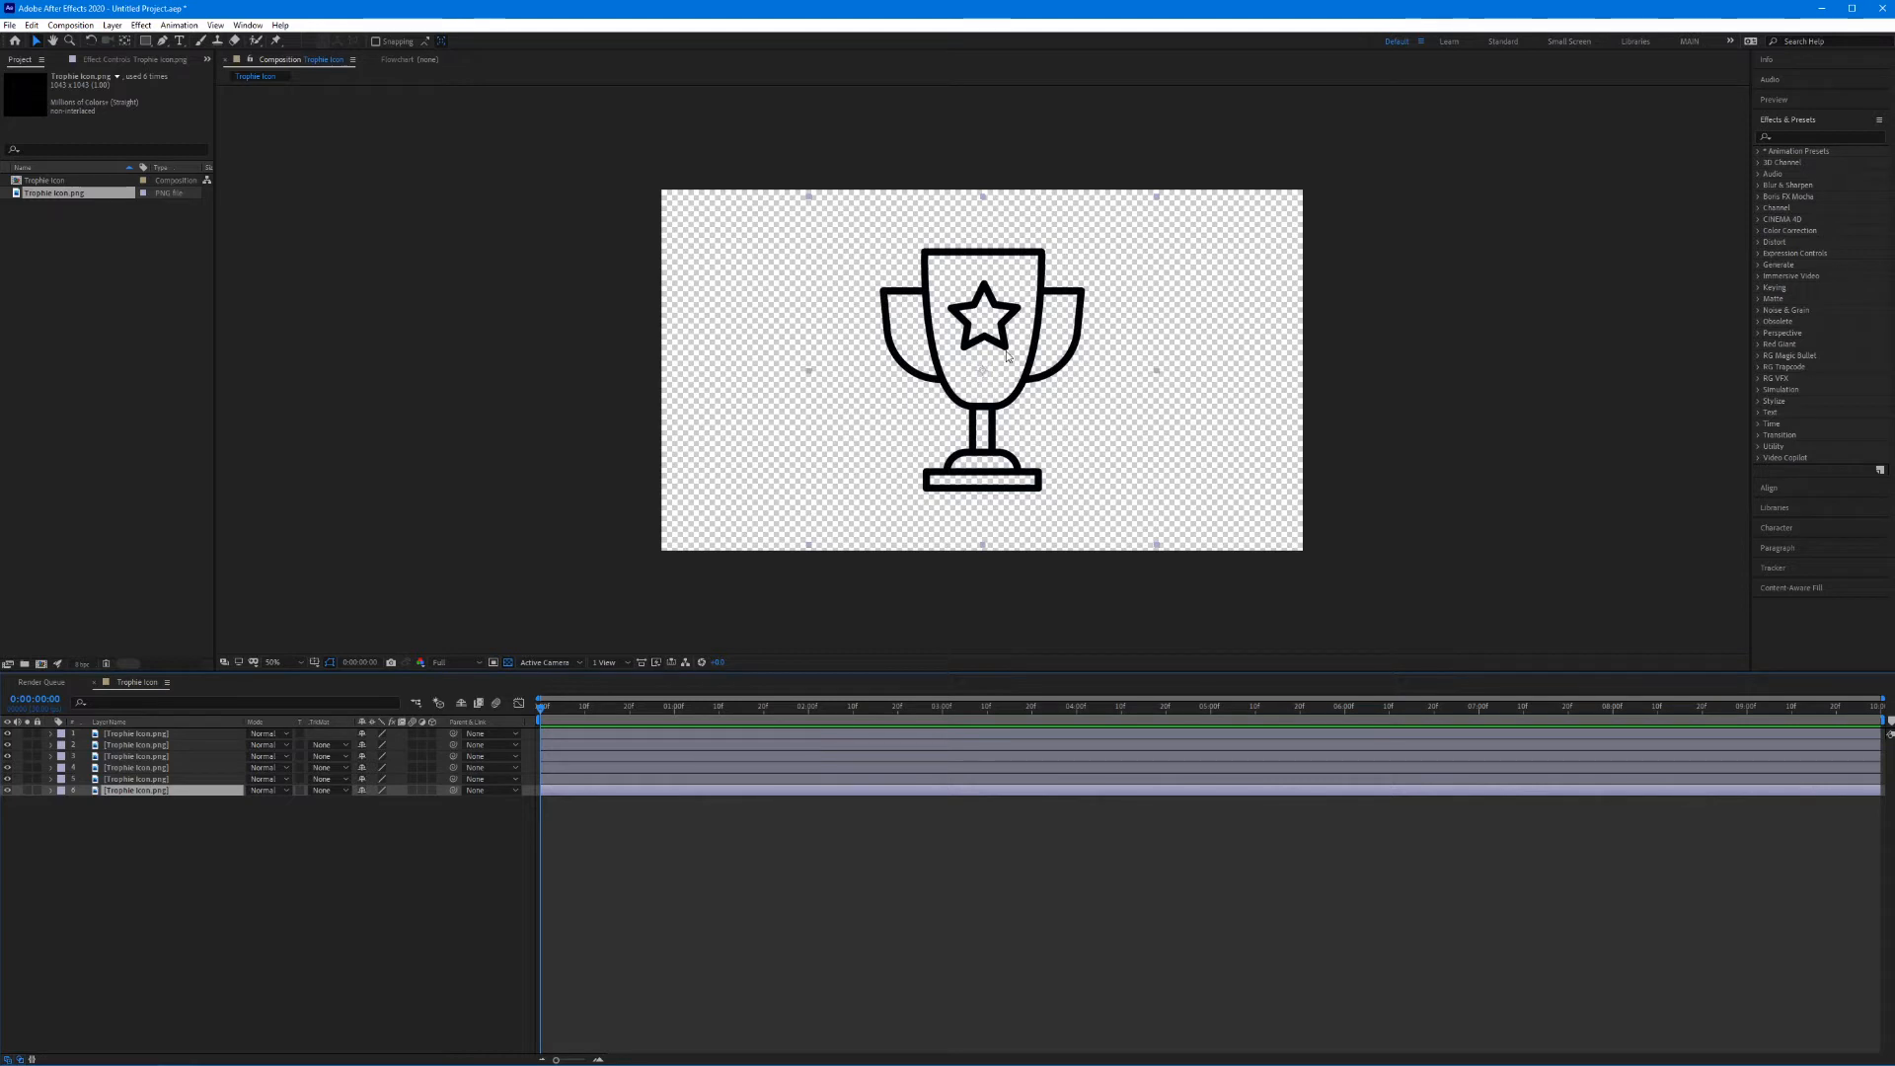
left_click(148, 44)
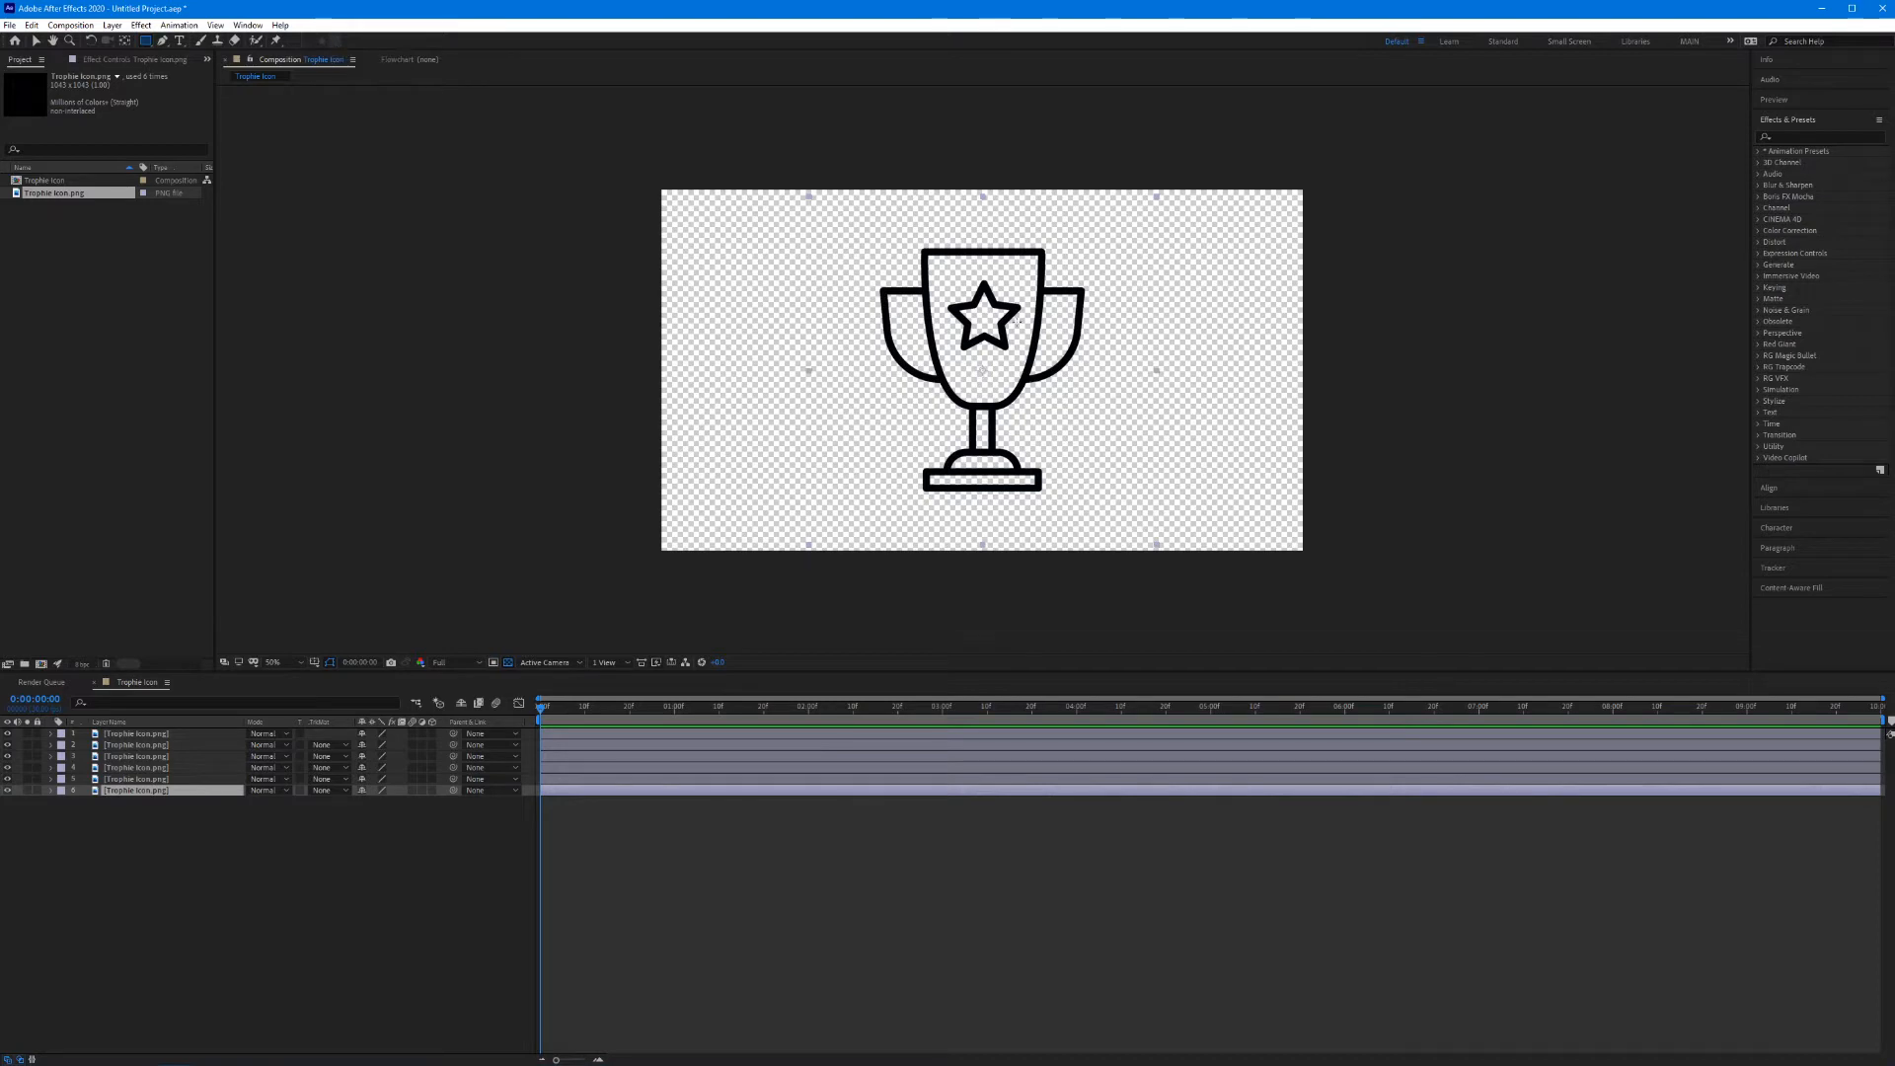
key("/")
left_click_drag(972, 293, 891, 351)
key("period")
mouse_move(725, 187)
left_mouse_down()
mouse_move(839, 257)
mouse_move(1042, 504)
left_mouse_up()
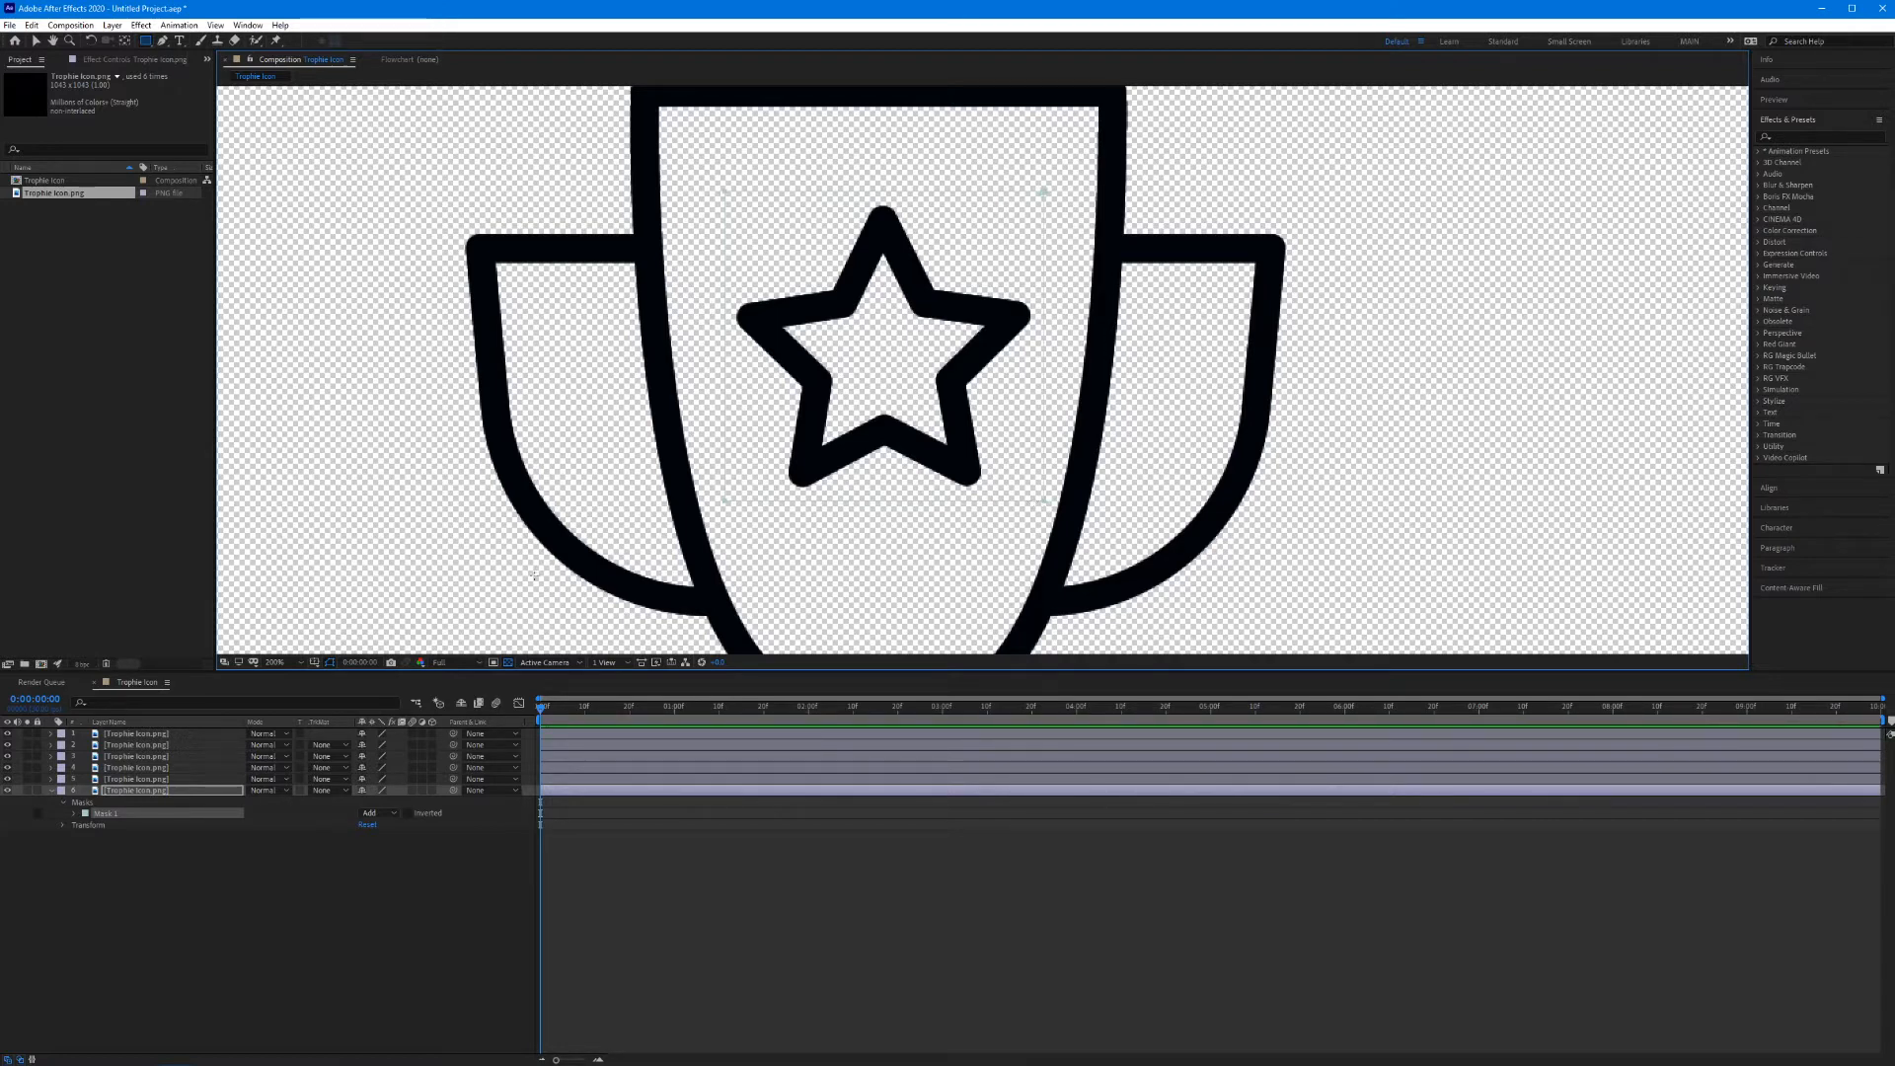
Step: Toggle solo on the masked lowest layer to check the star in isolation, leaving solo off
scroll(430, 404, "down", 1)
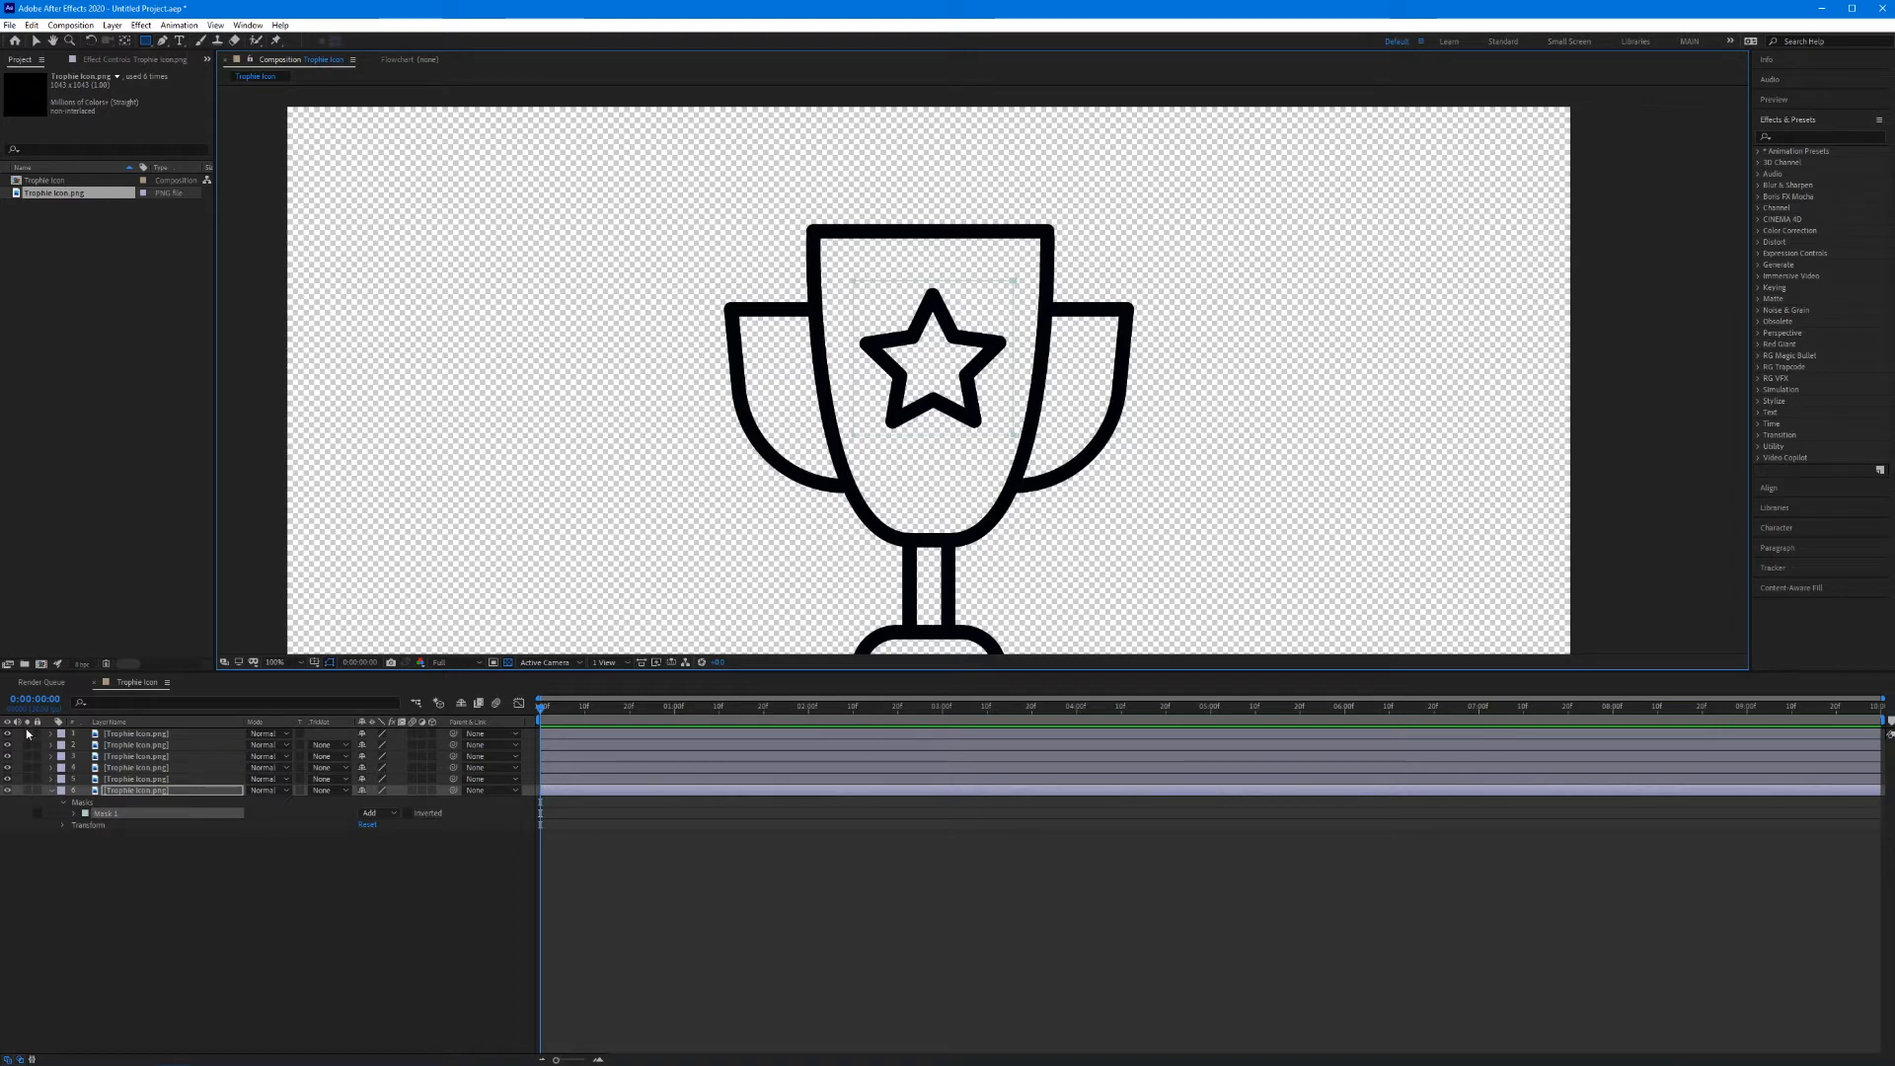
left_click(27, 790)
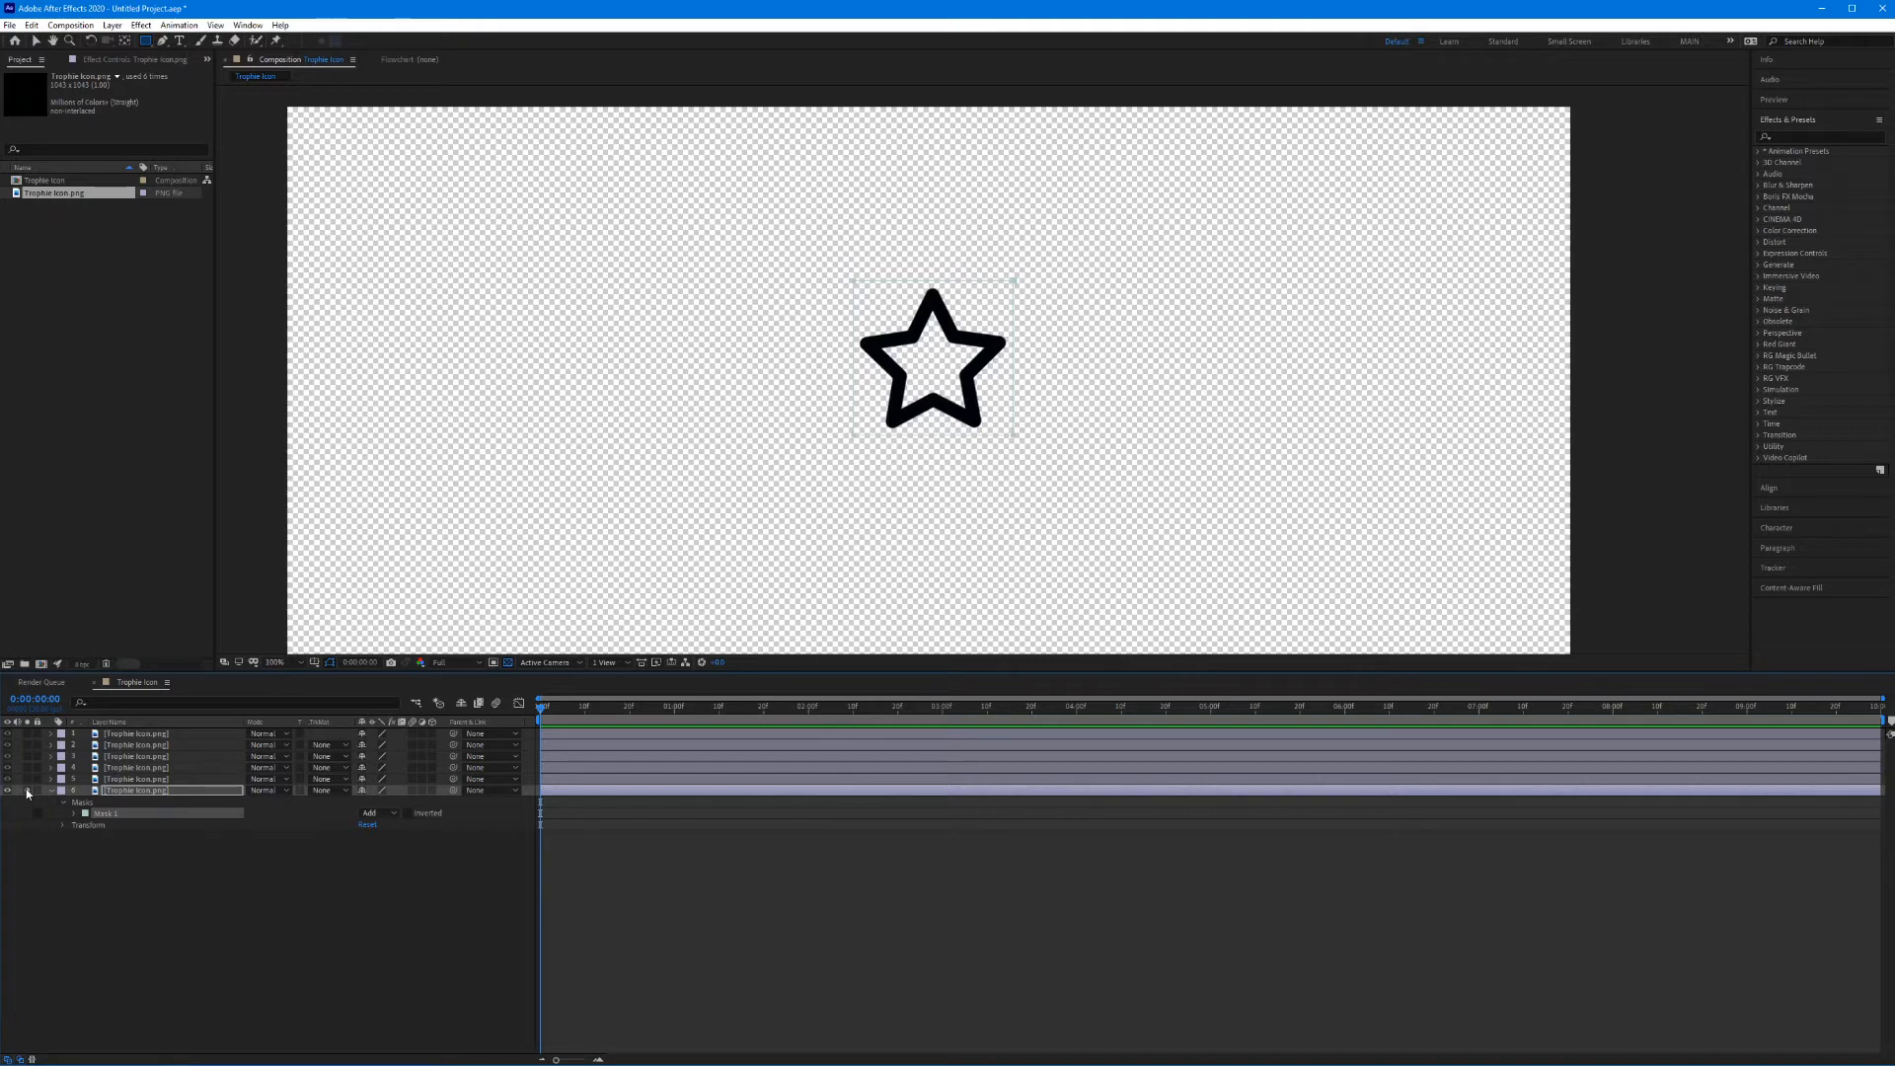
left_click(28, 790)
left_click(27, 790)
left_click(27, 791)
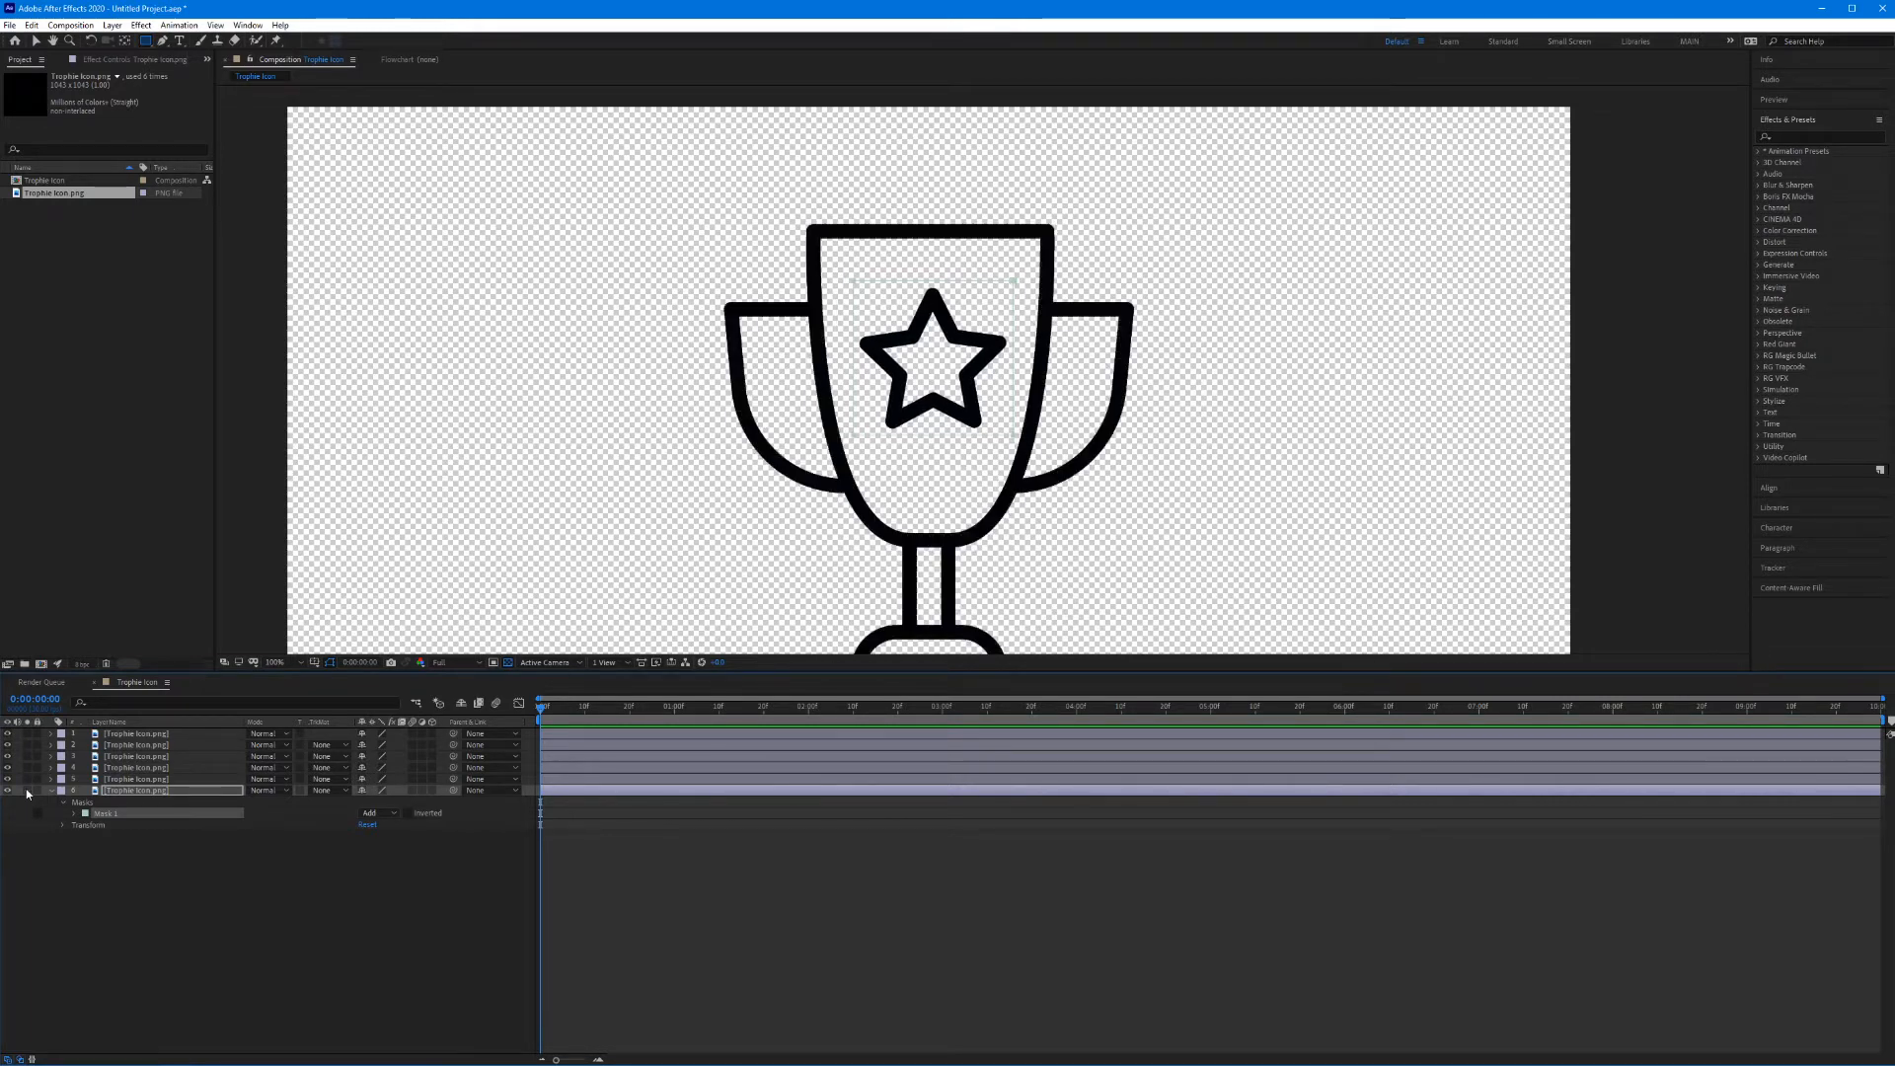
Step: Rename the lowest masked layer as "Star" and deselect it
left_click(125, 791)
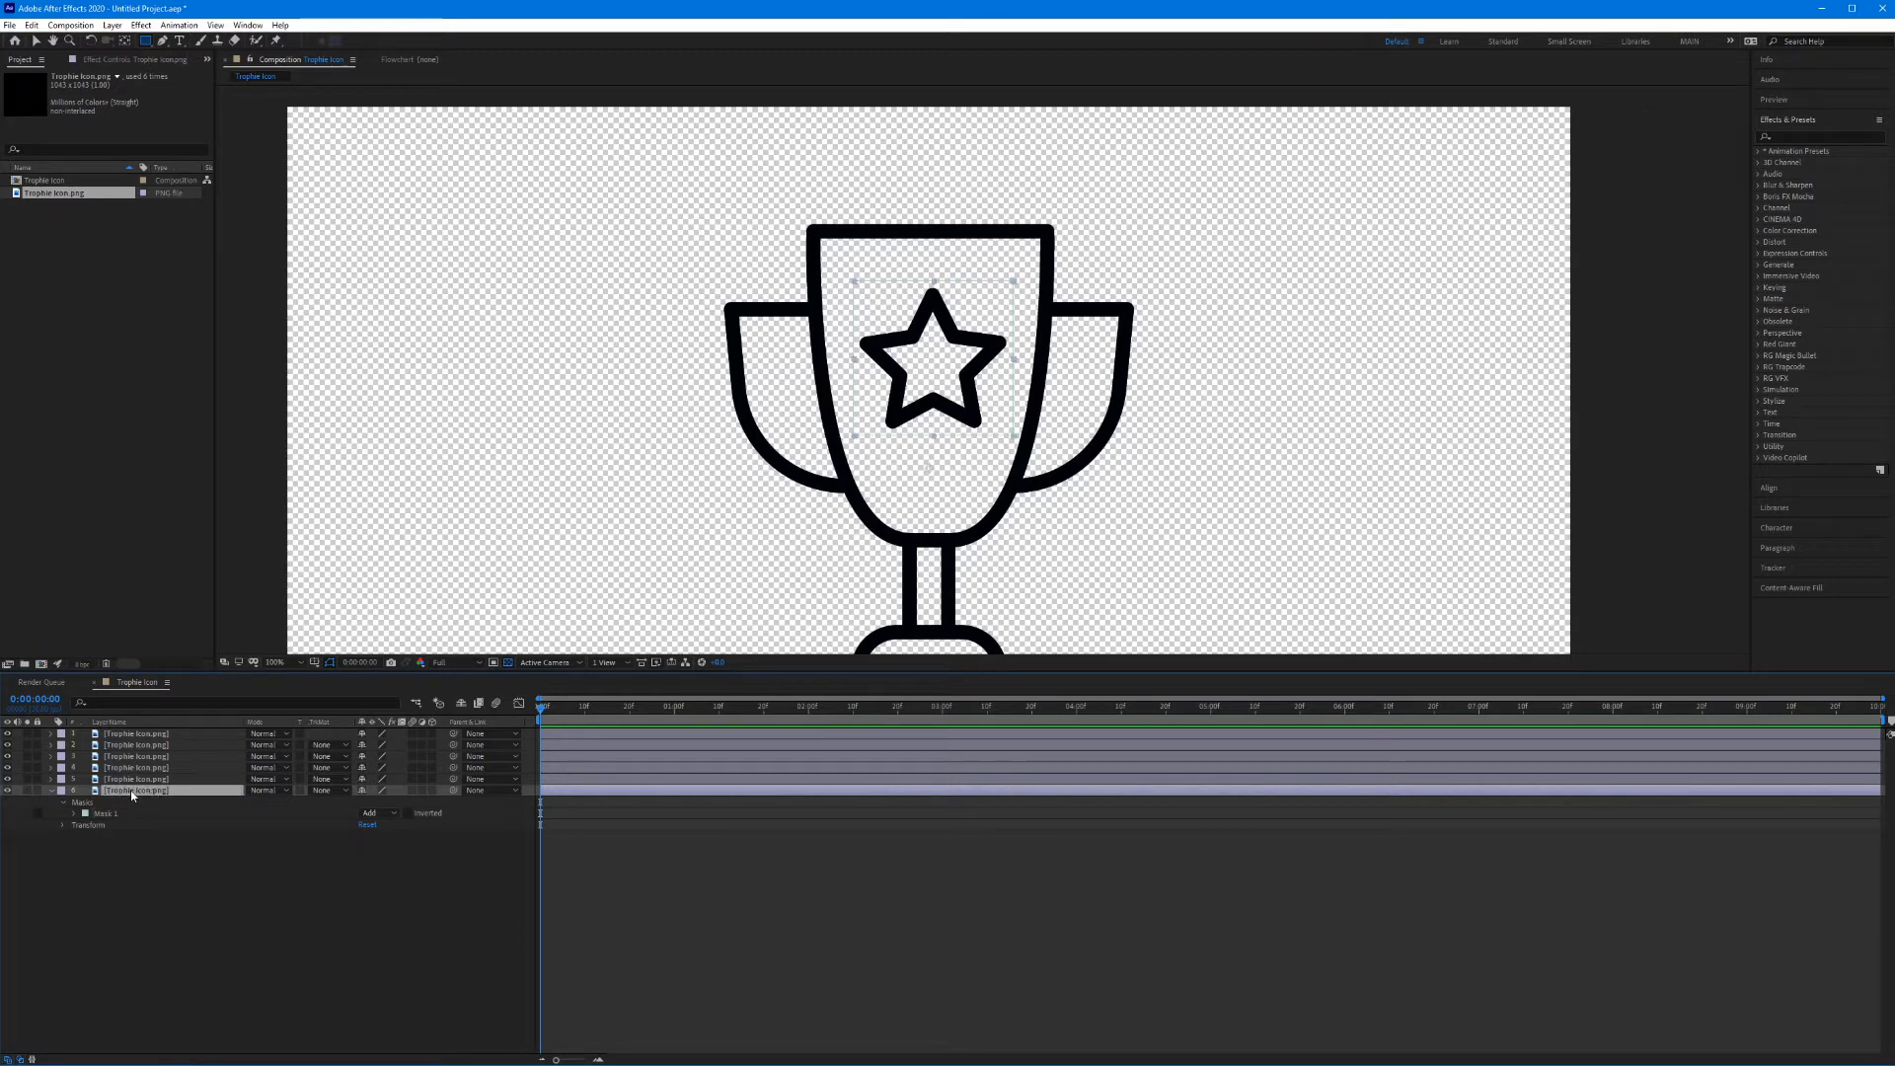
key("Return")
type("Star")
left_click(136, 861)
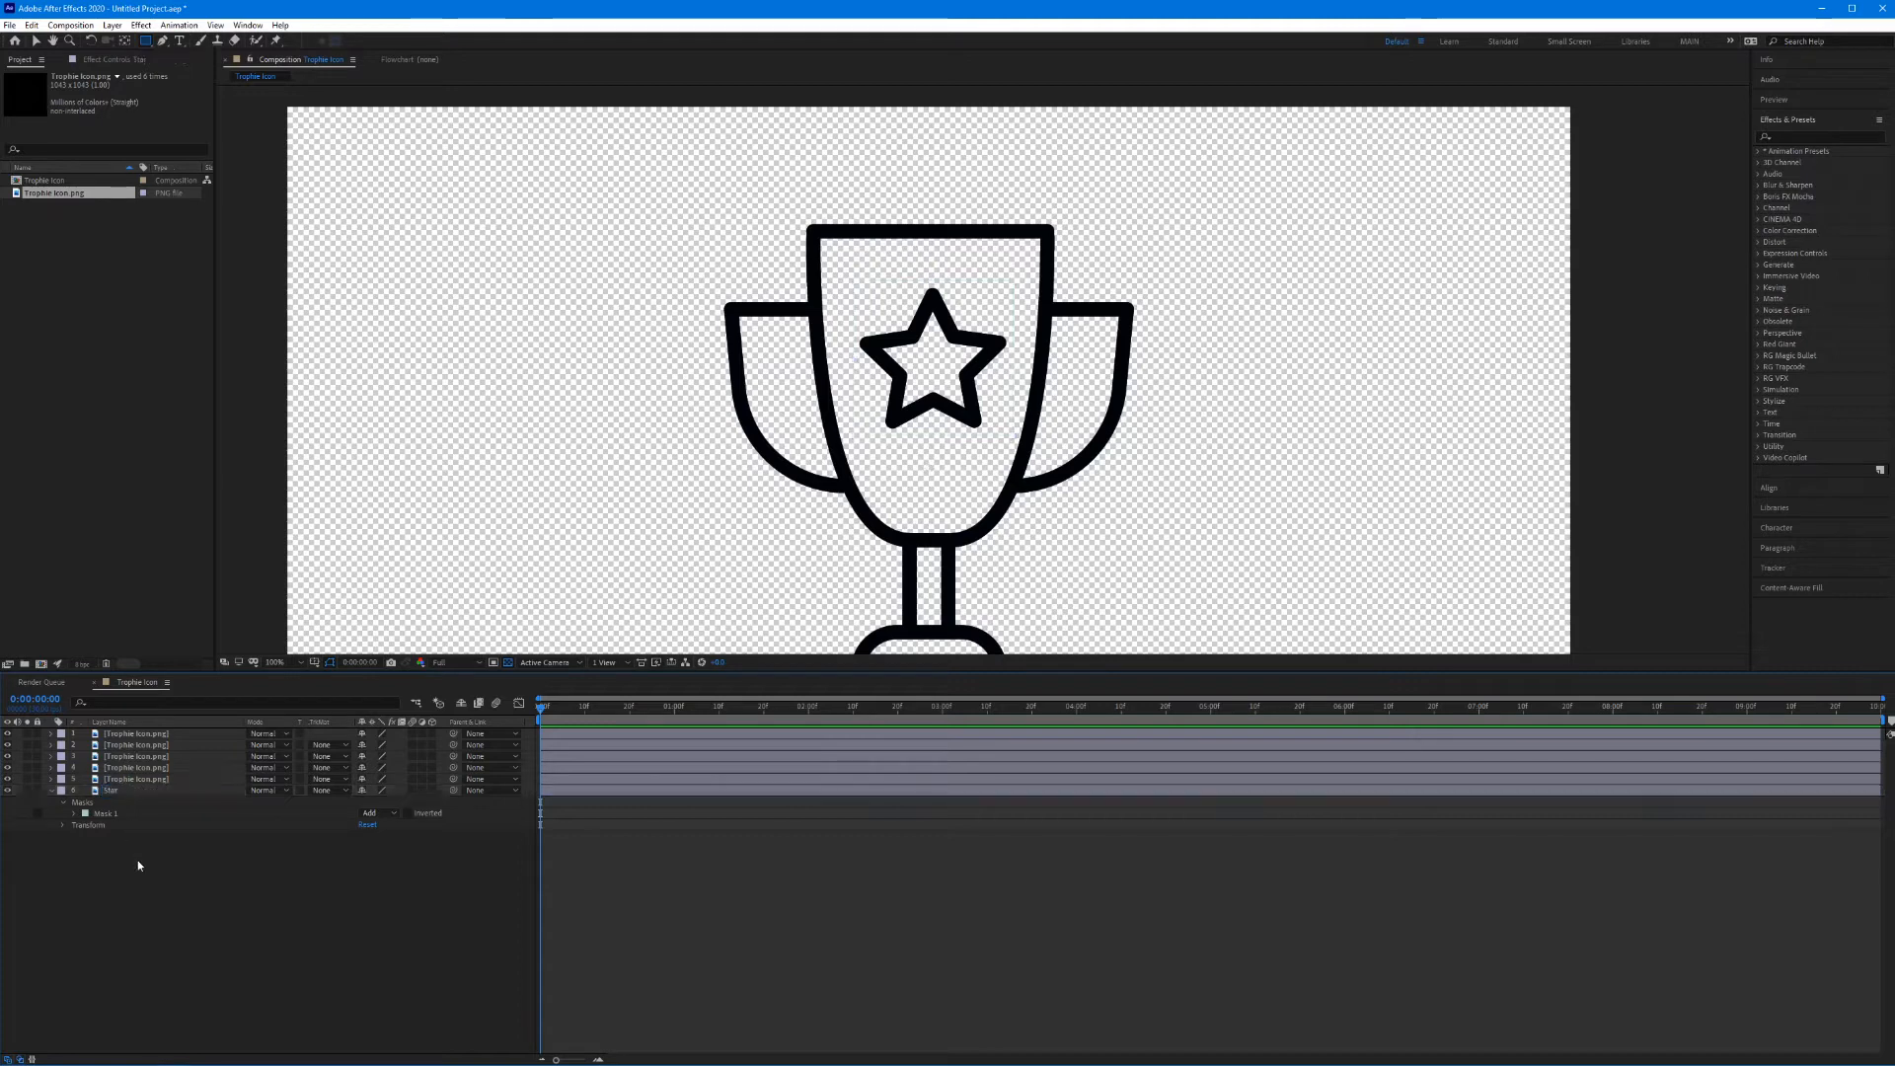
Step: Draw a rectangular mask around the trophy's stem and domed foot on the layer directly above Star
left_click(133, 778)
left_click_drag(806, 498, 781, 397)
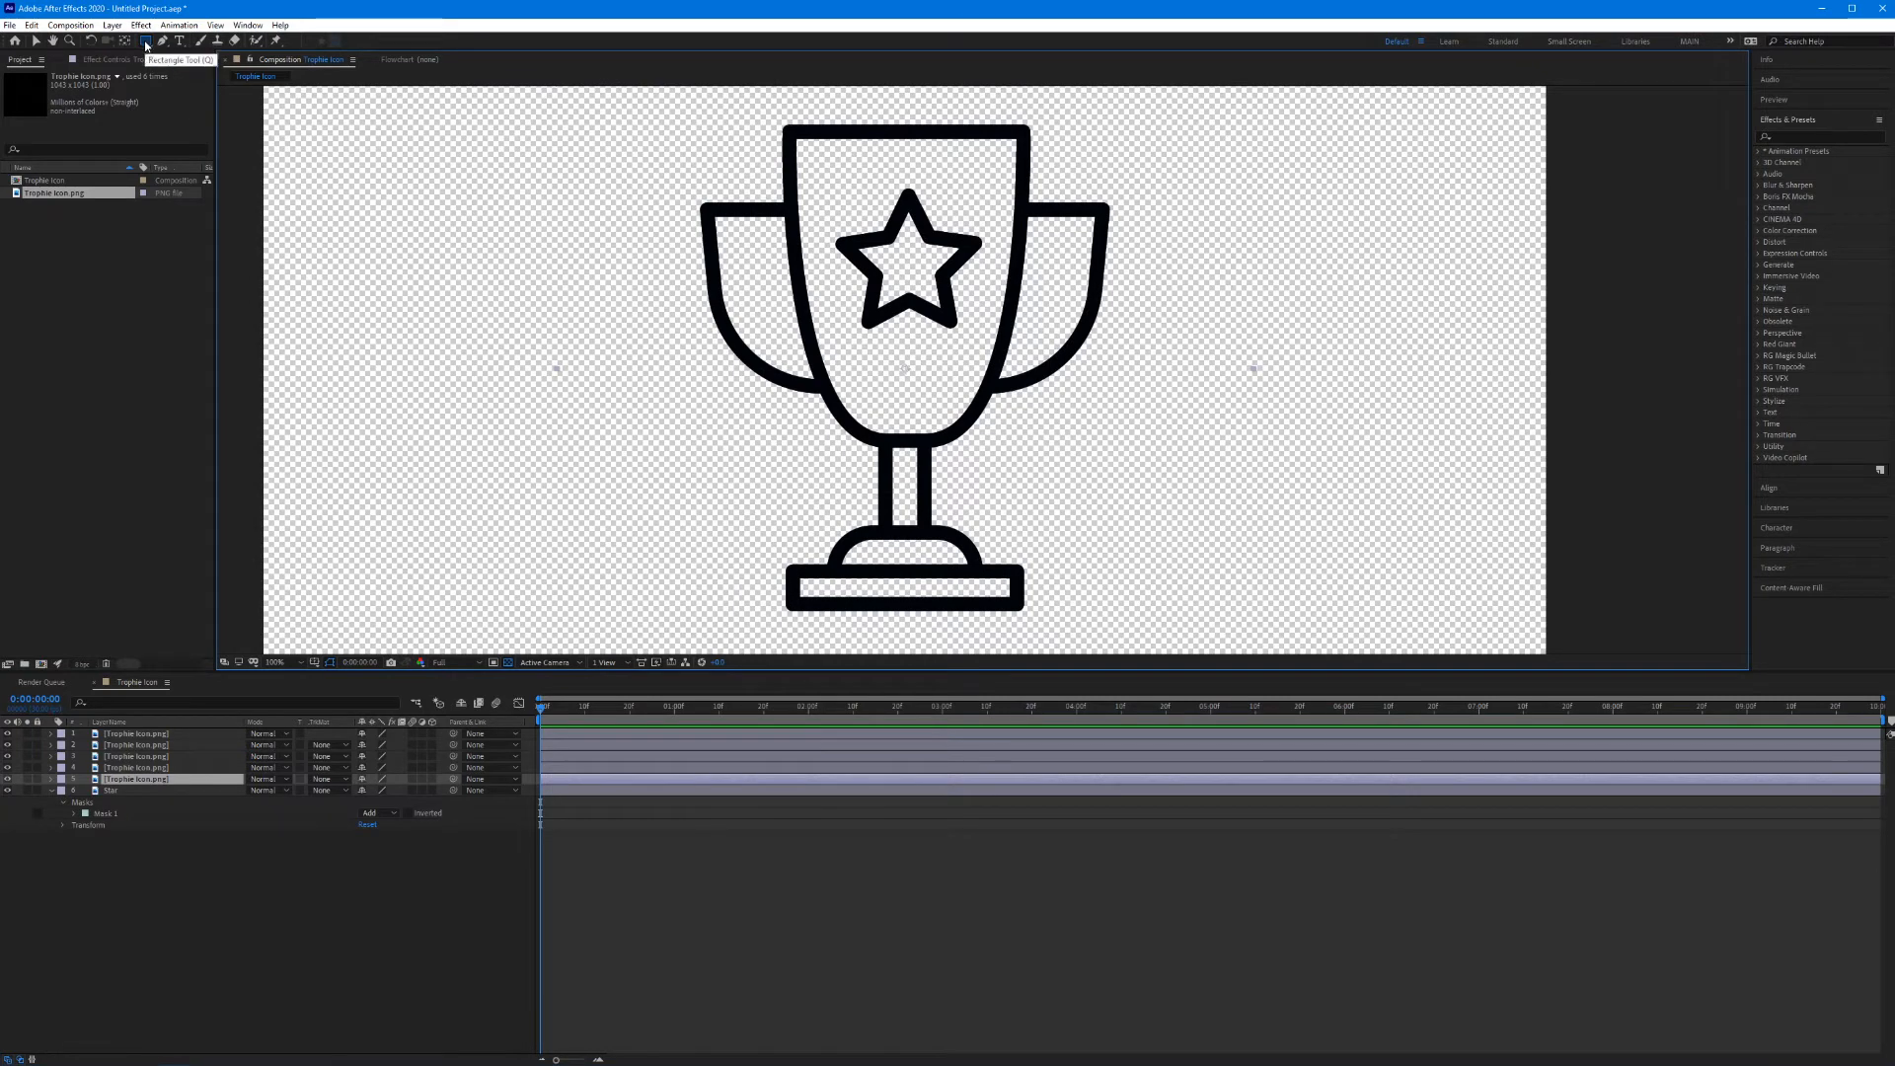
scroll(922, 346, "up", 2)
left_click_drag(854, 477, 870, 180)
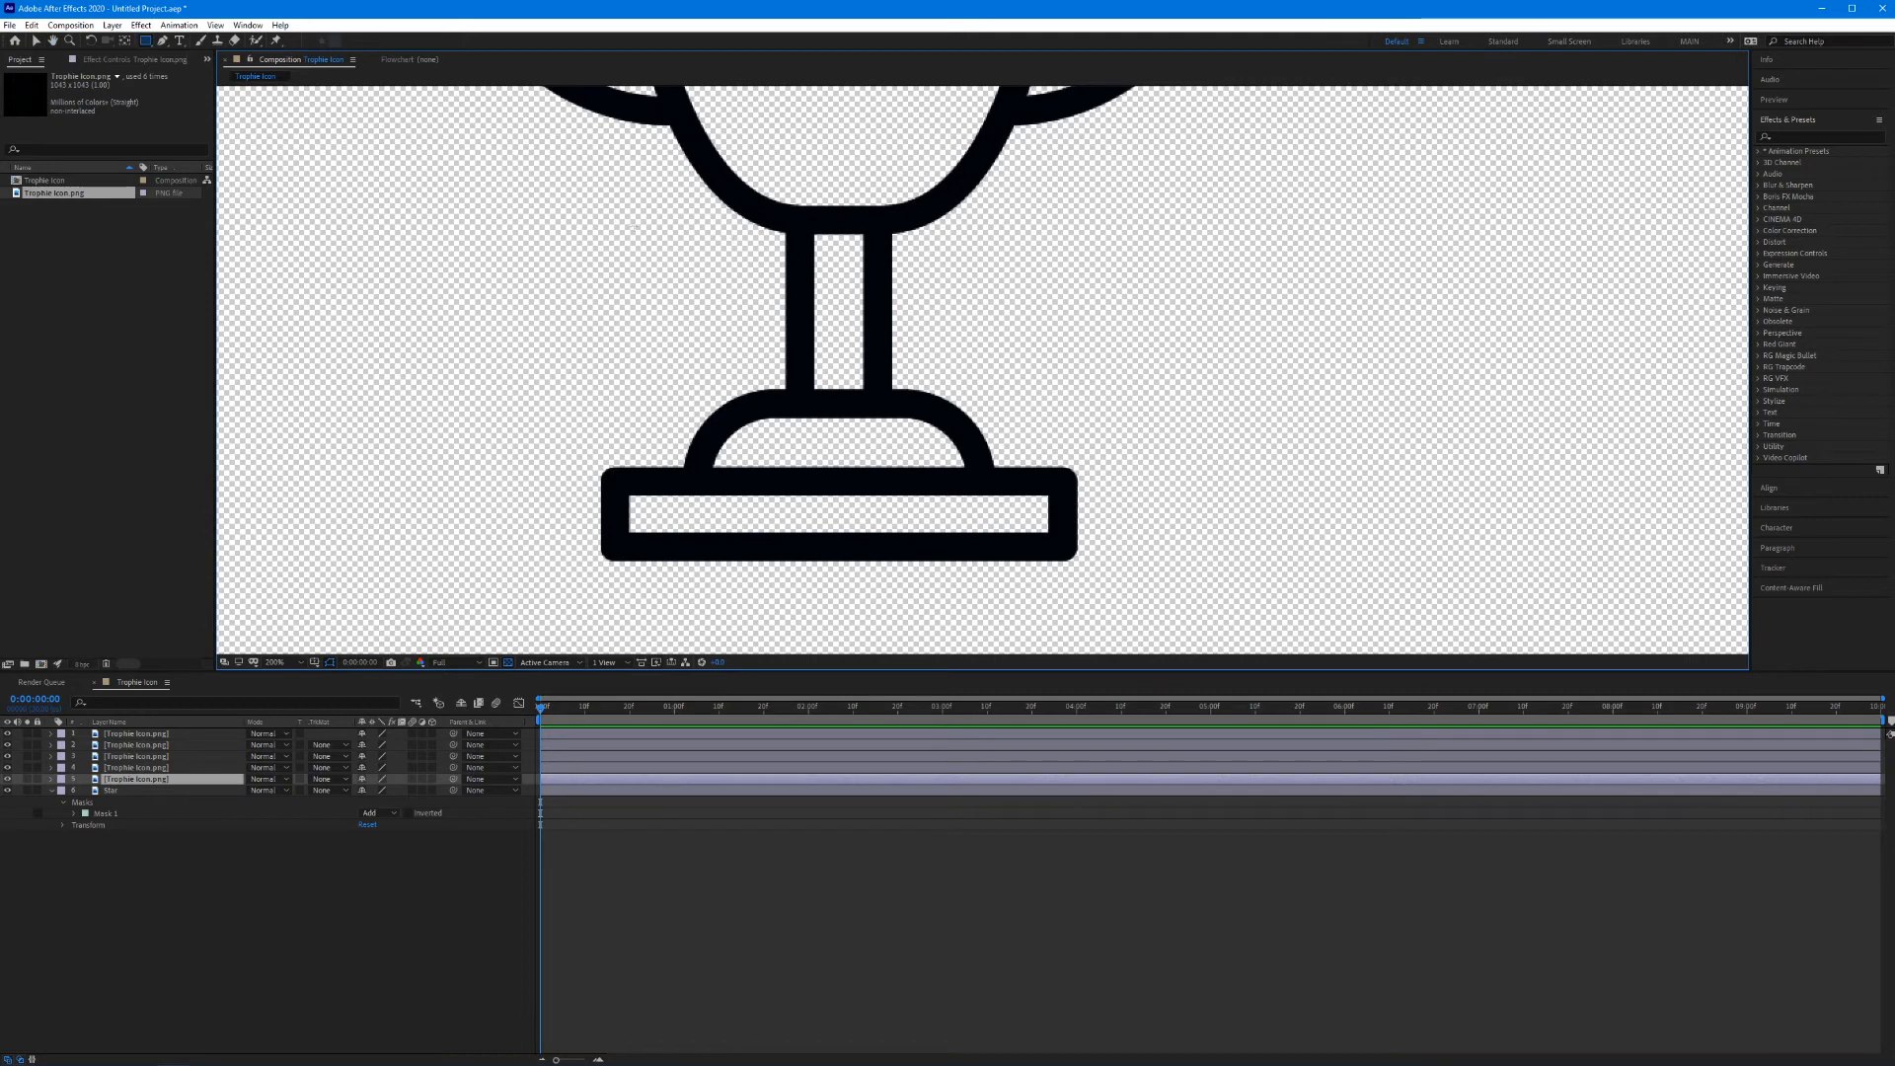
left_click_drag(611, 223, 1072, 451)
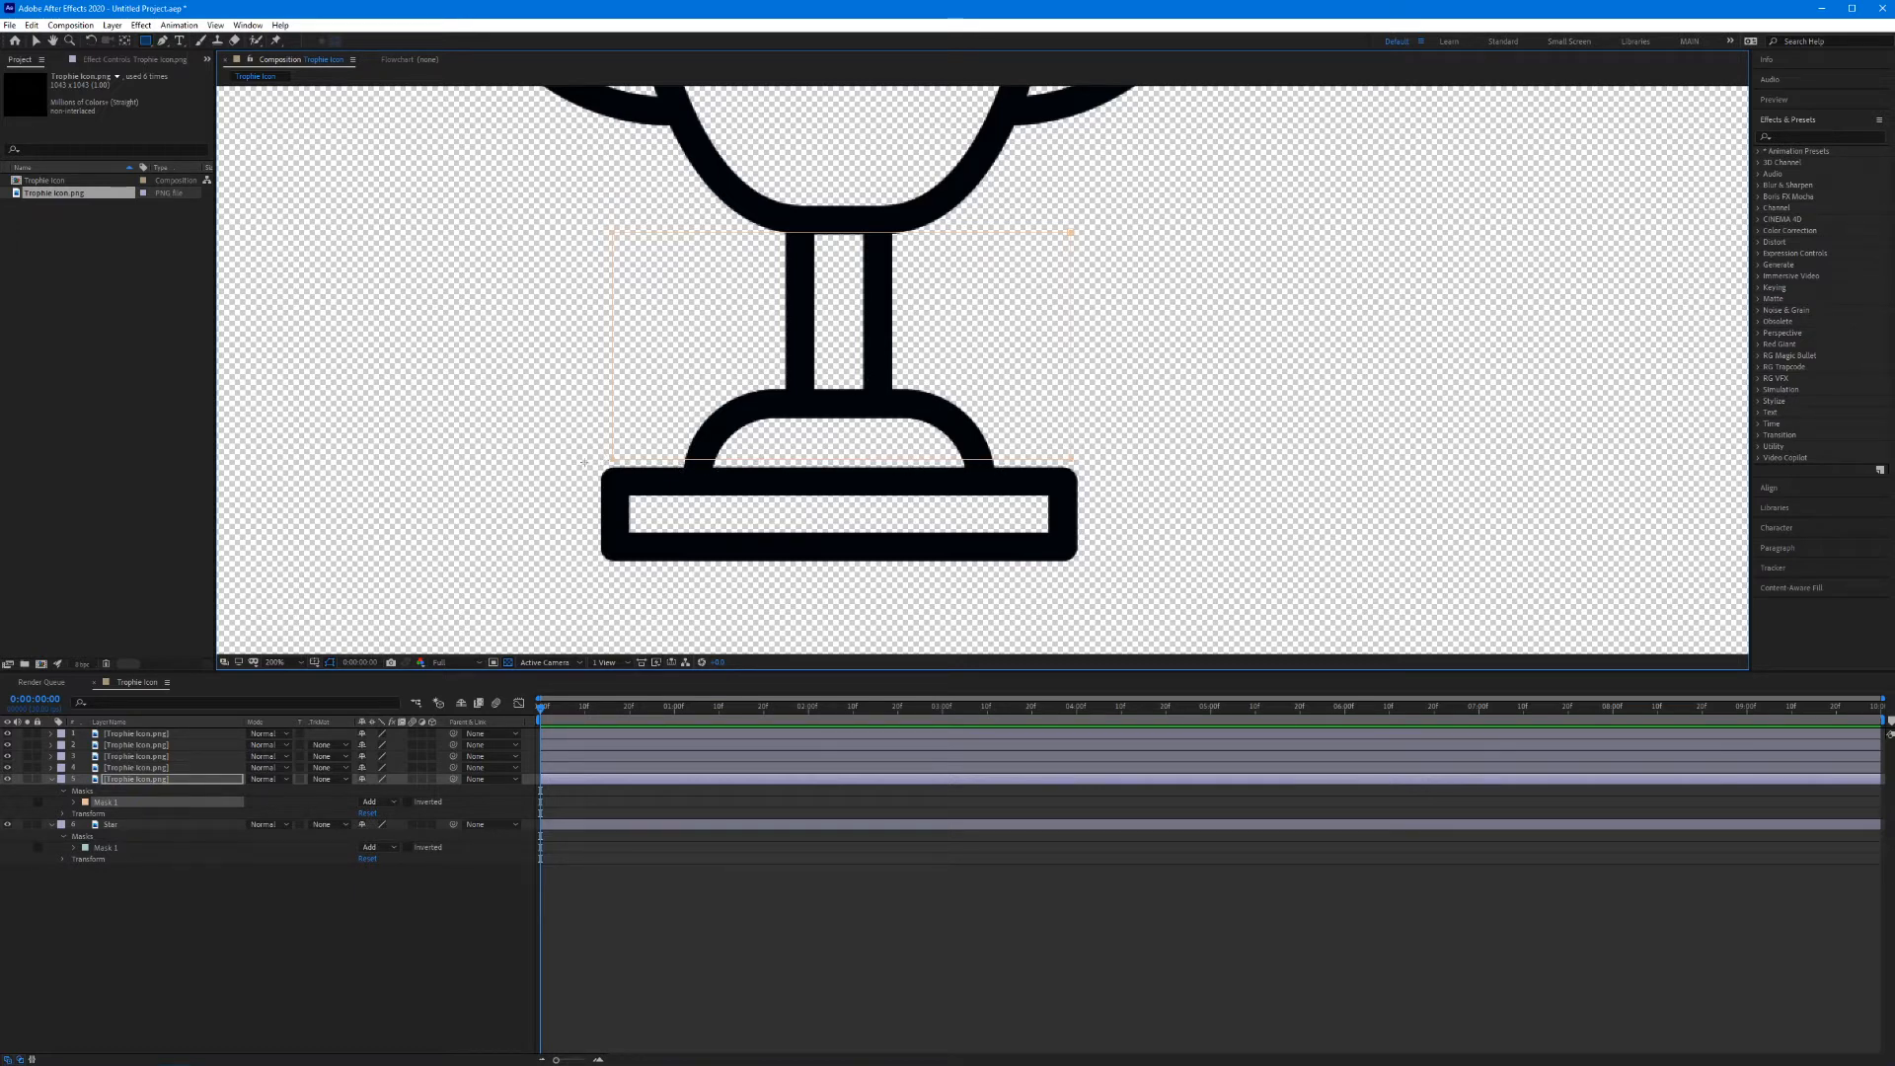
Step: Turn off the transparency grid and set the stem mask's outline color to bright blue
left_click(35, 41)
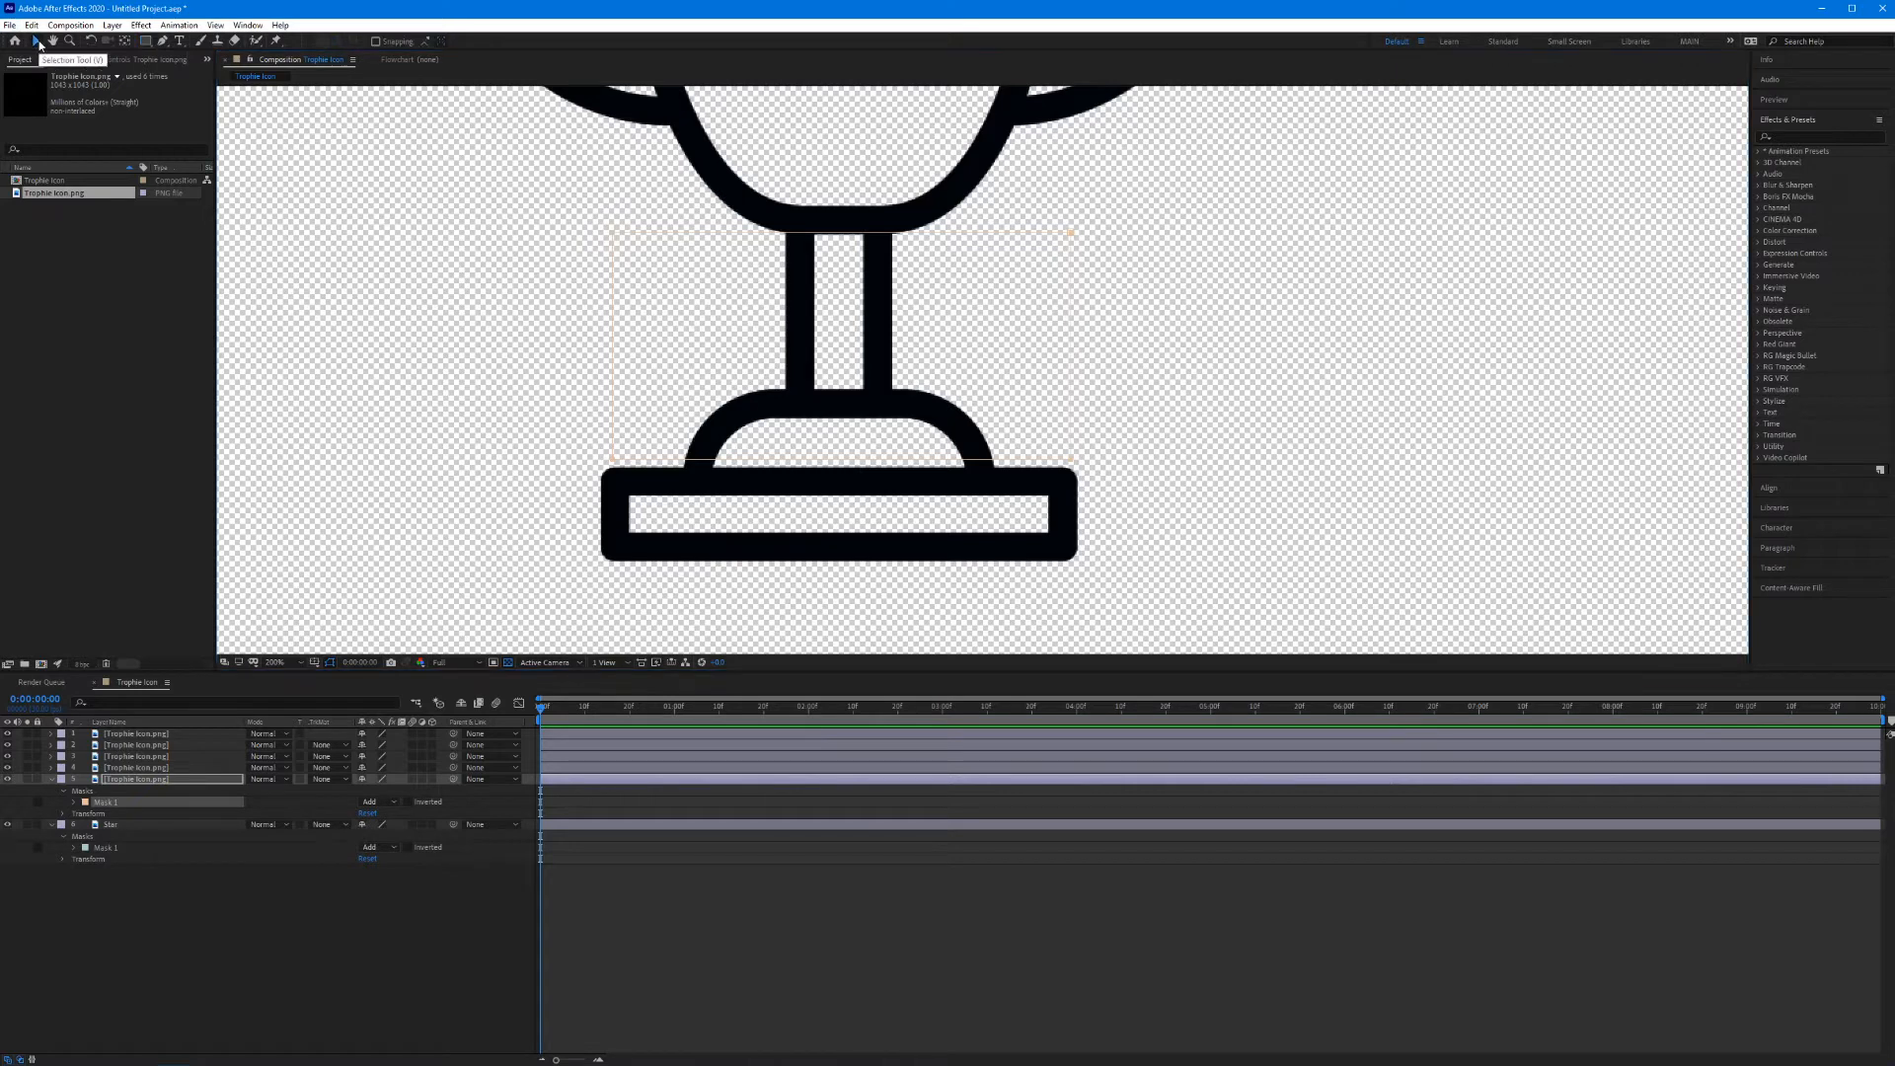
left_click(499, 434)
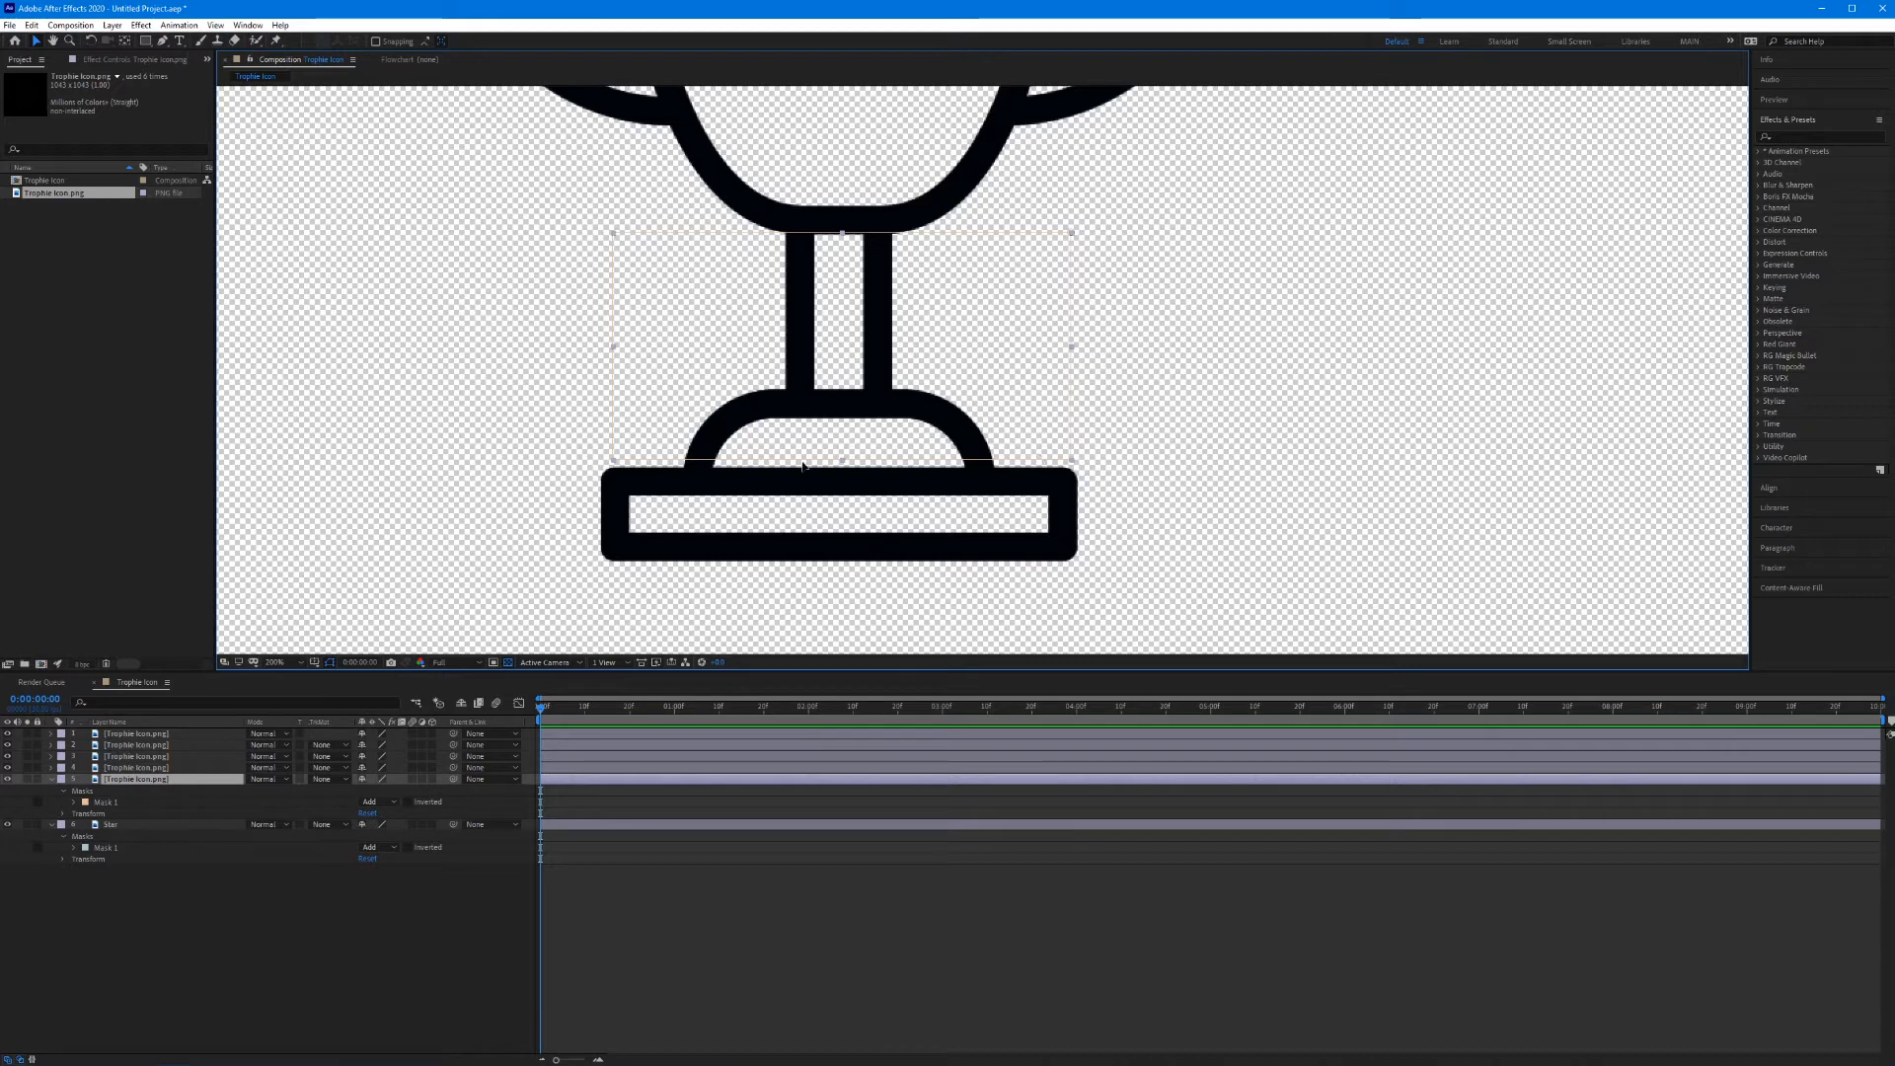
left_click(507, 665)
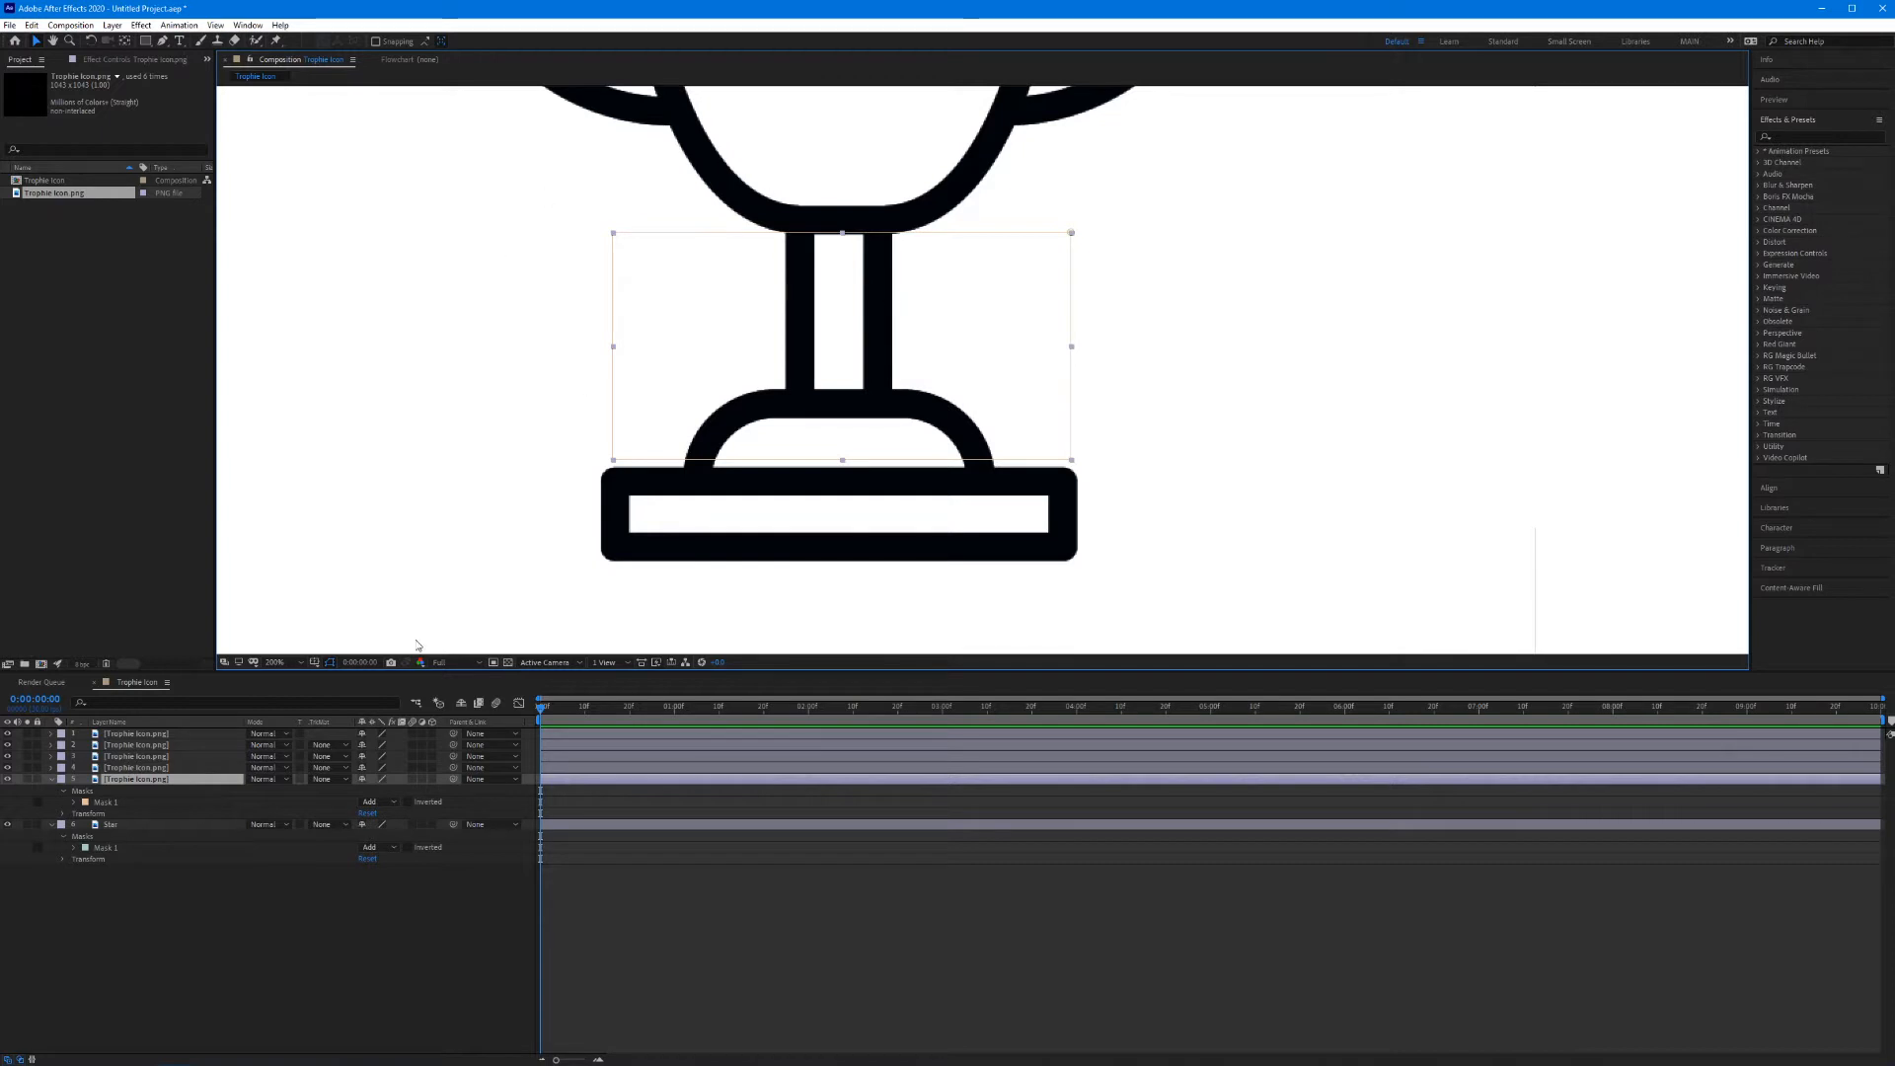
left_click(86, 805)
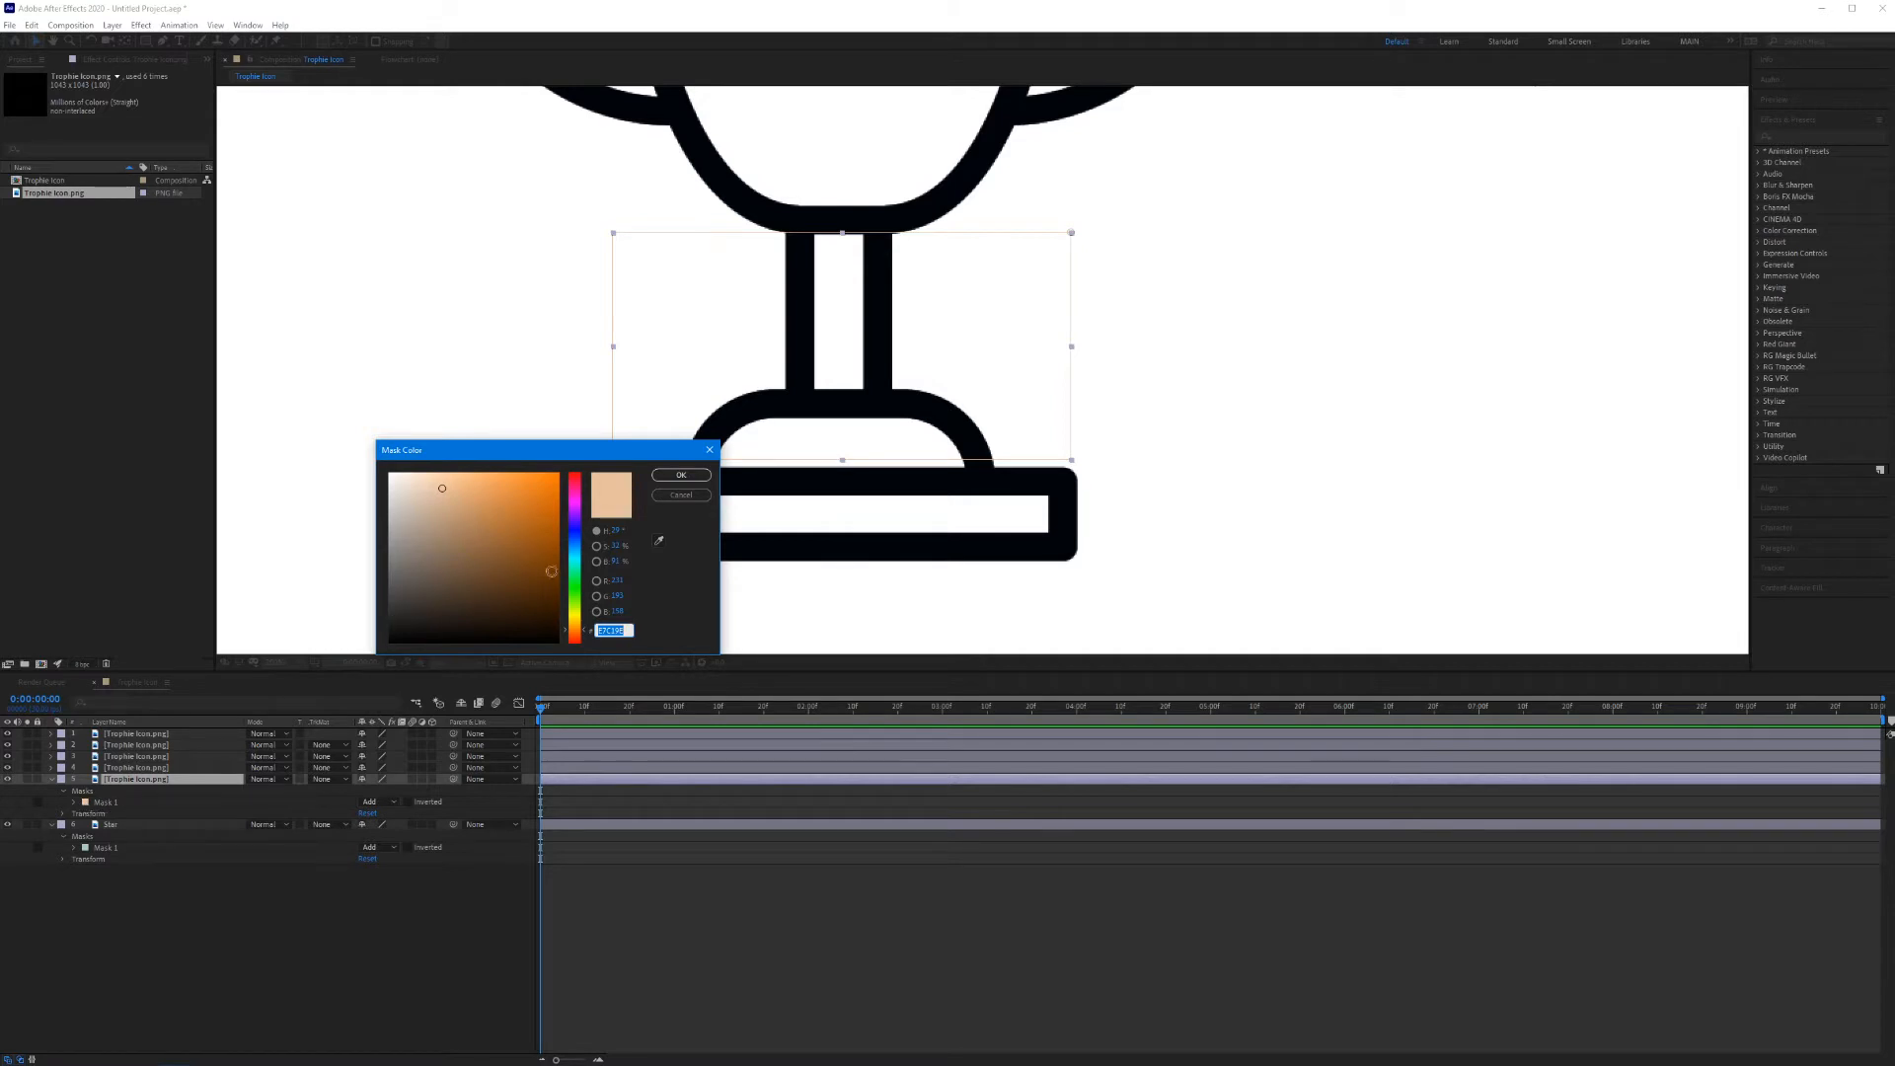
left_click(578, 540)
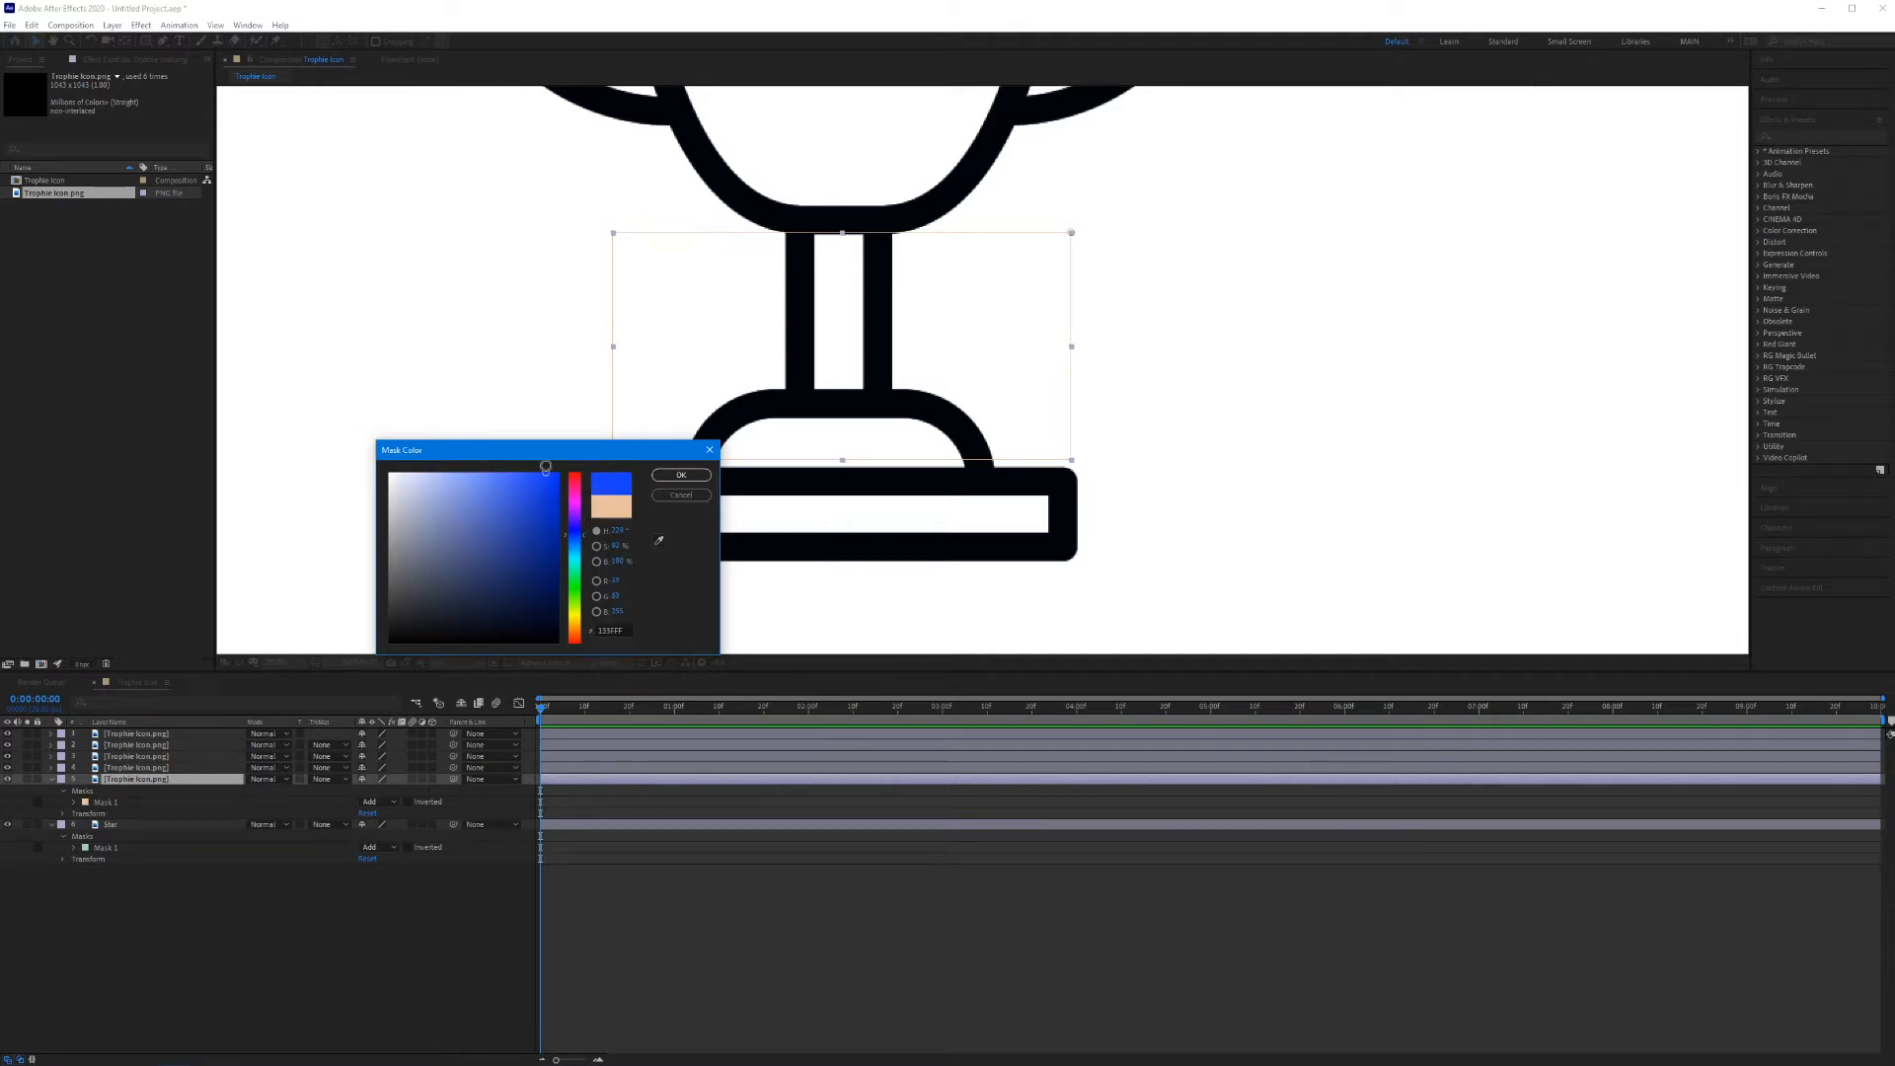
left_click(681, 475)
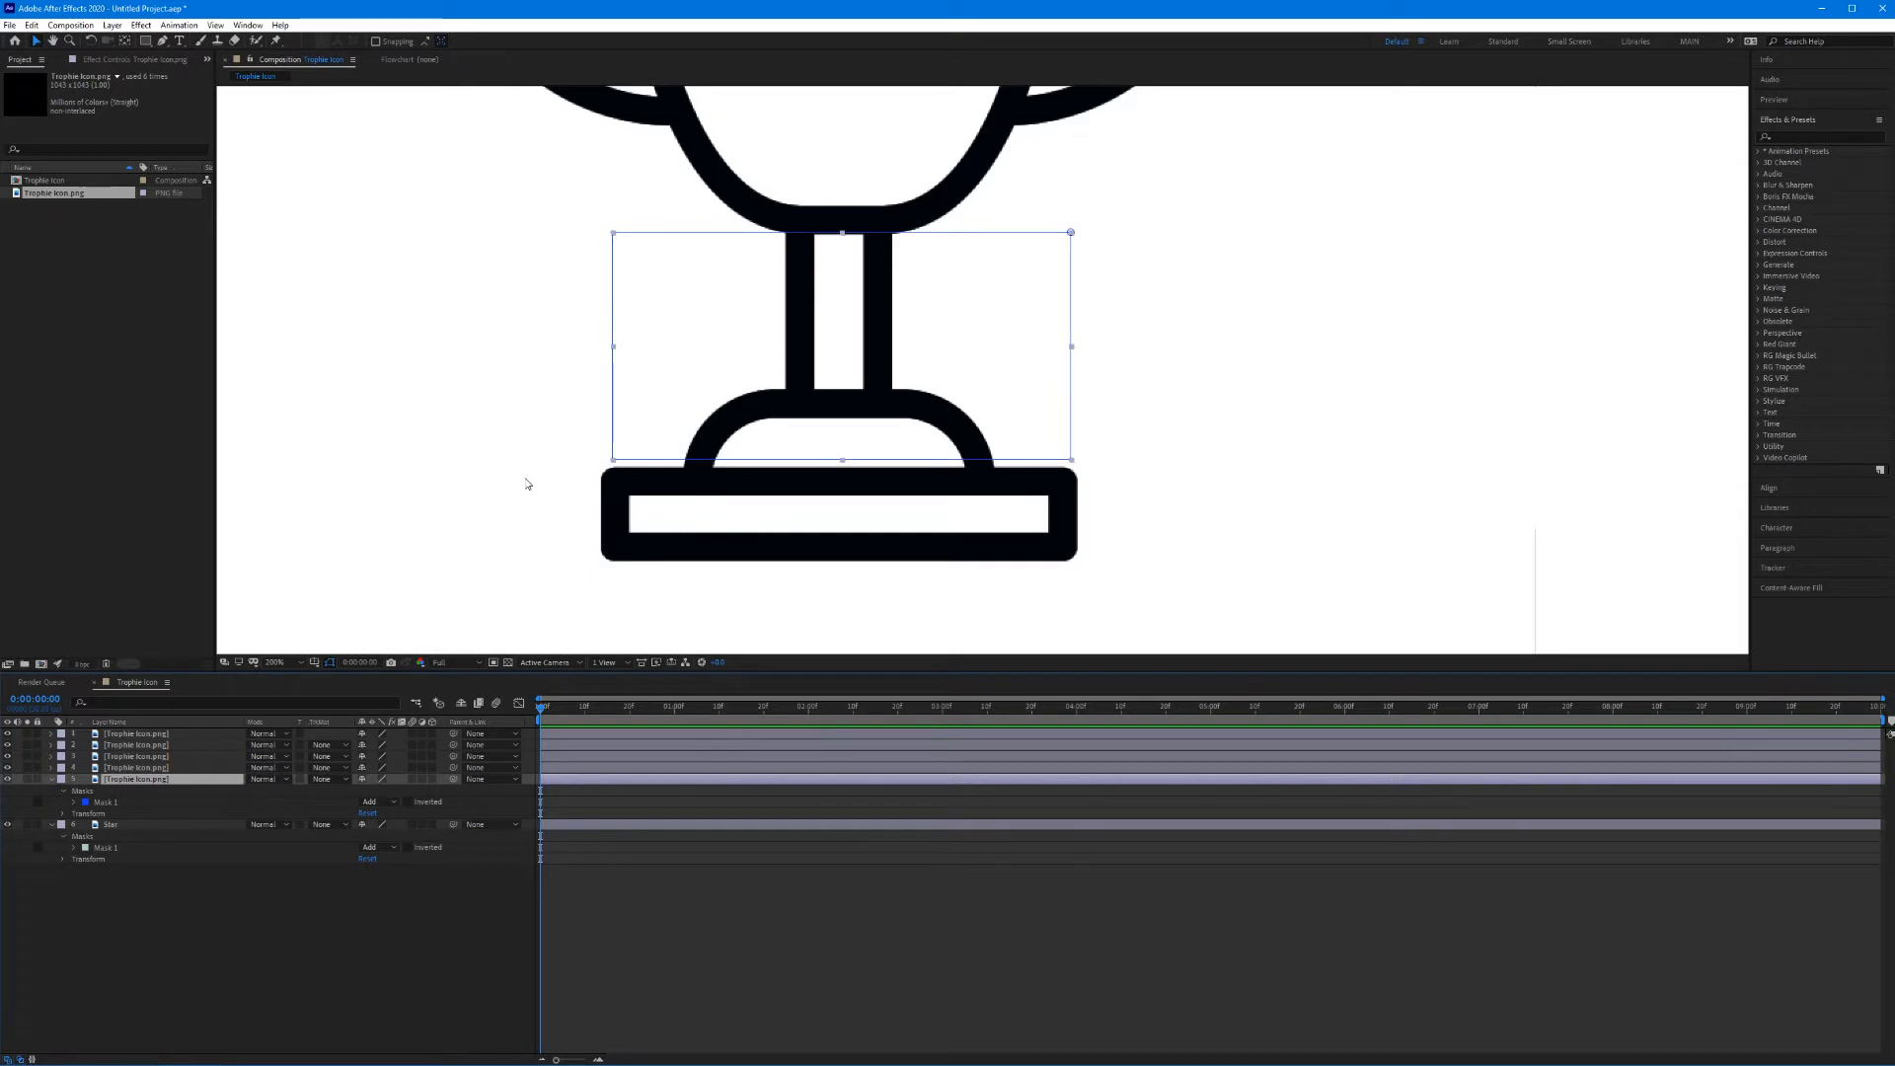
Step: Select the lower points of the stem mask and nudge them down to the top edge of the trophy's base plate
left_click(555, 467)
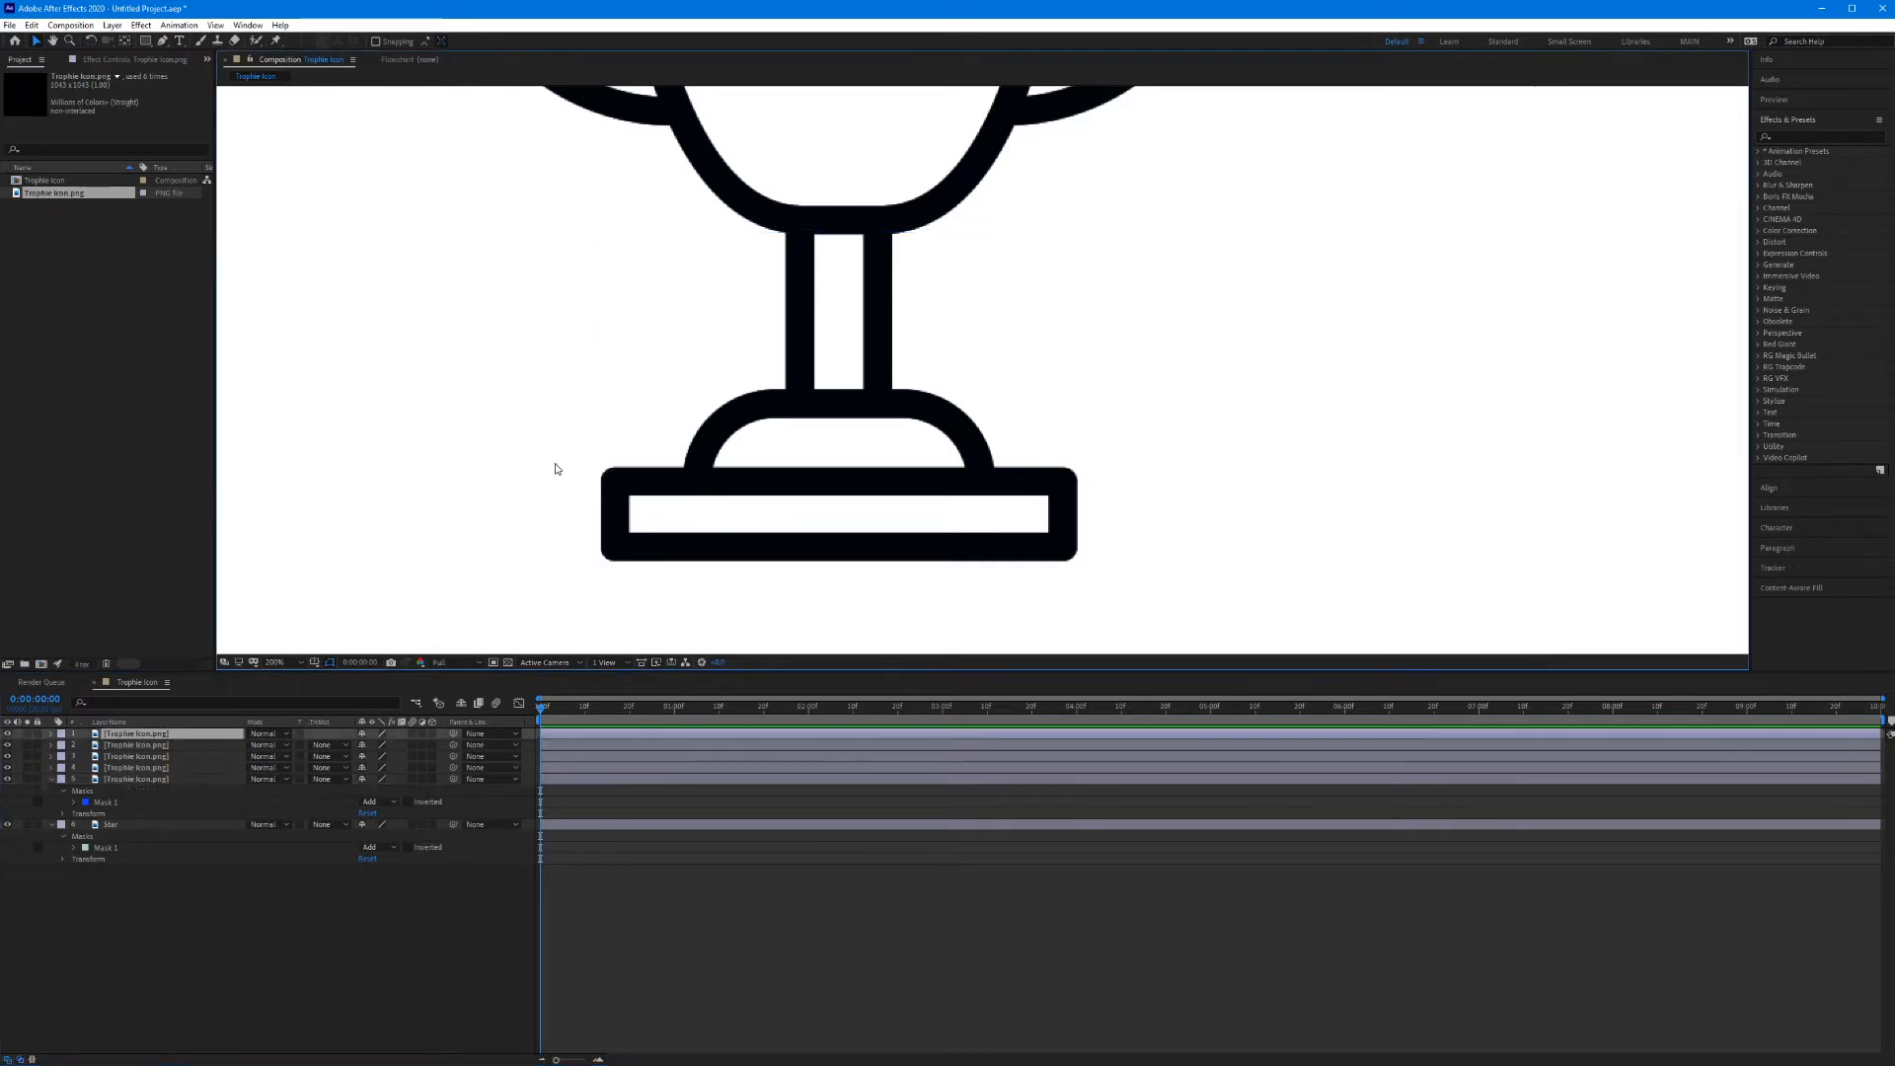
left_click(111, 802)
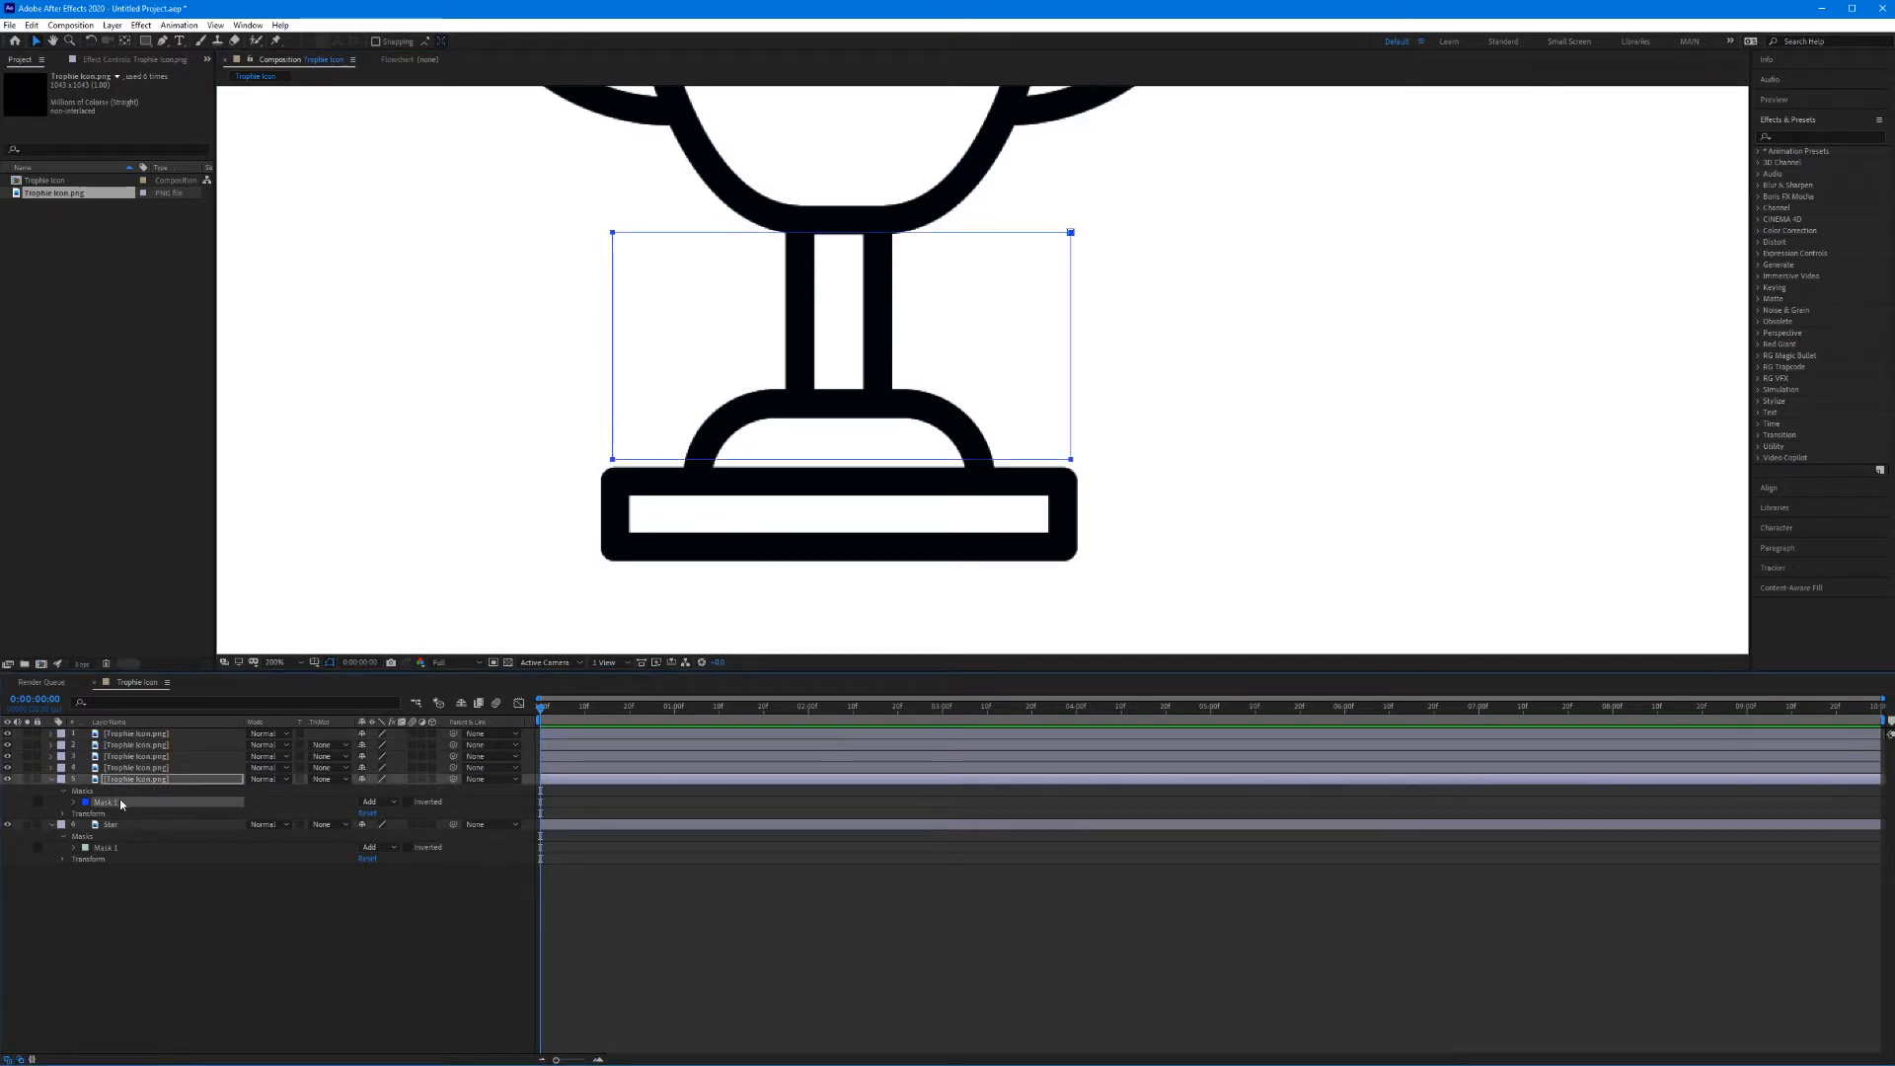
left_click(459, 546)
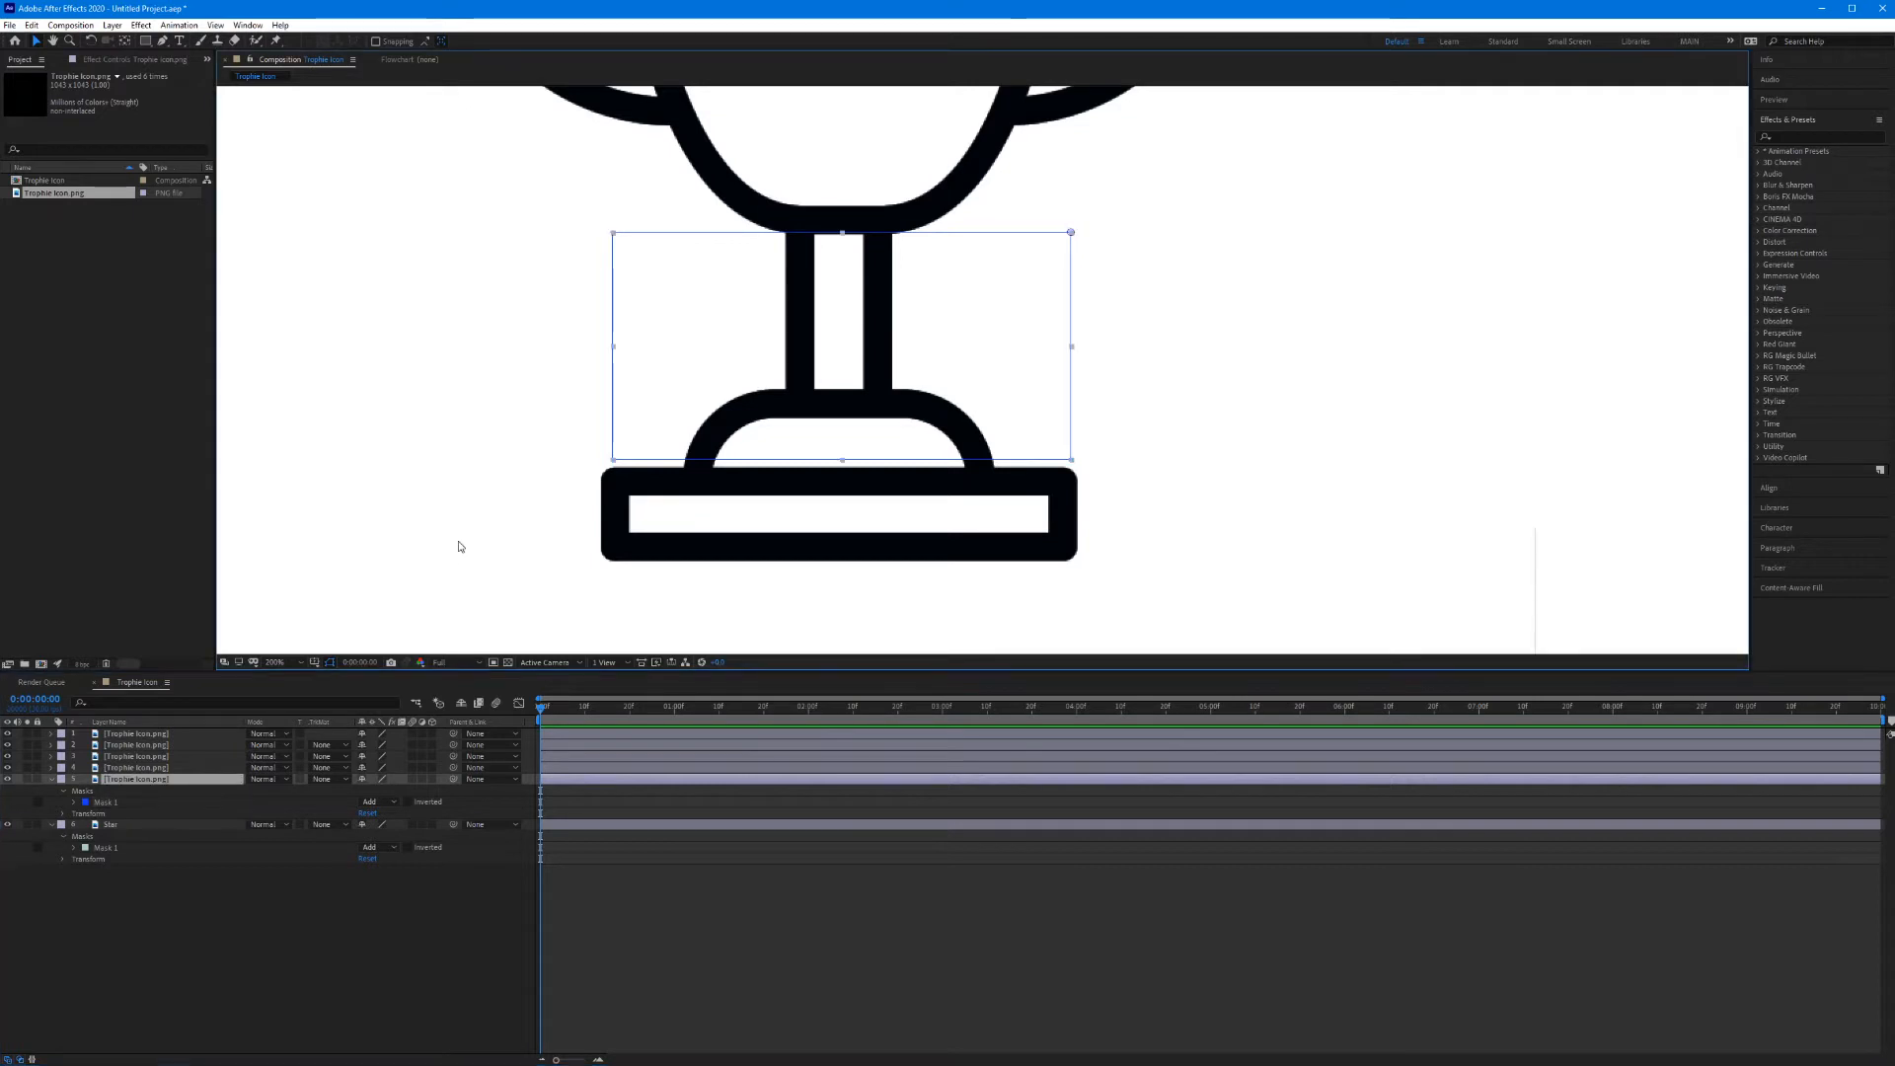
left_click(614, 459)
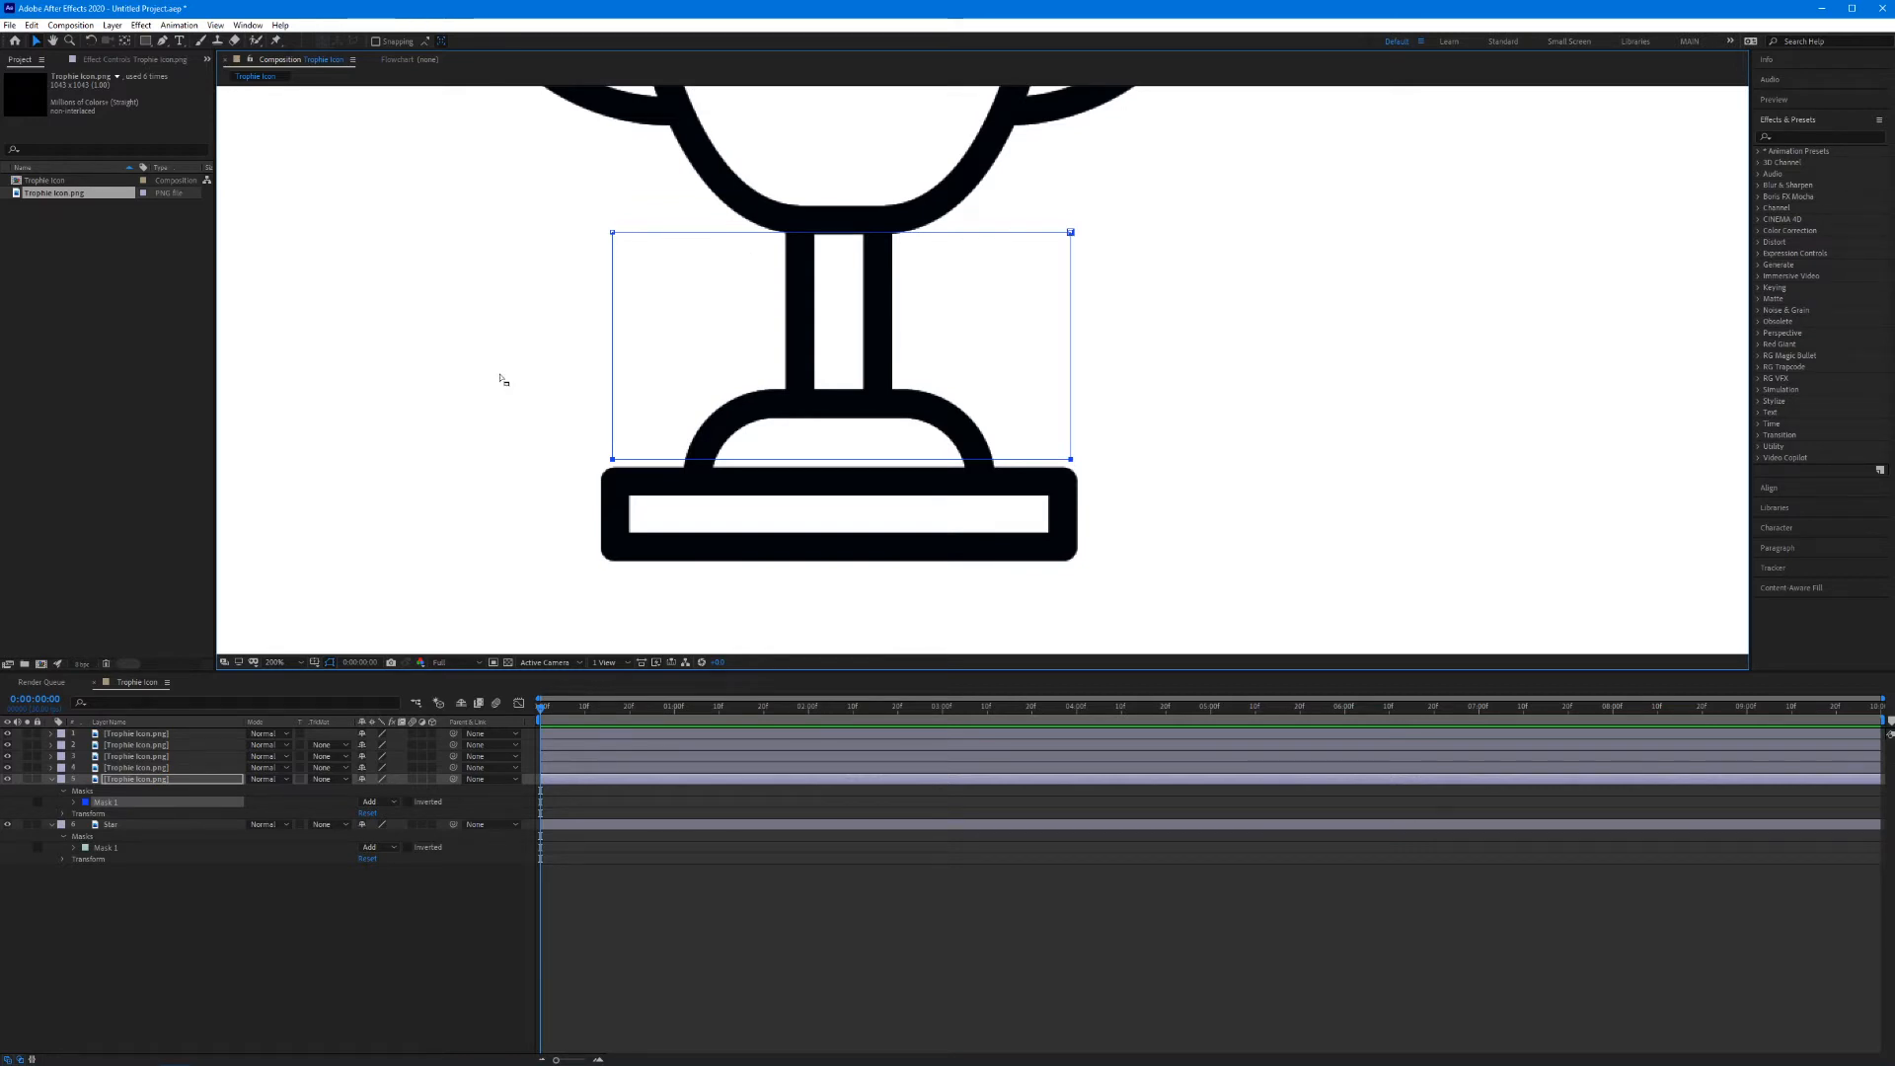
key("Down")
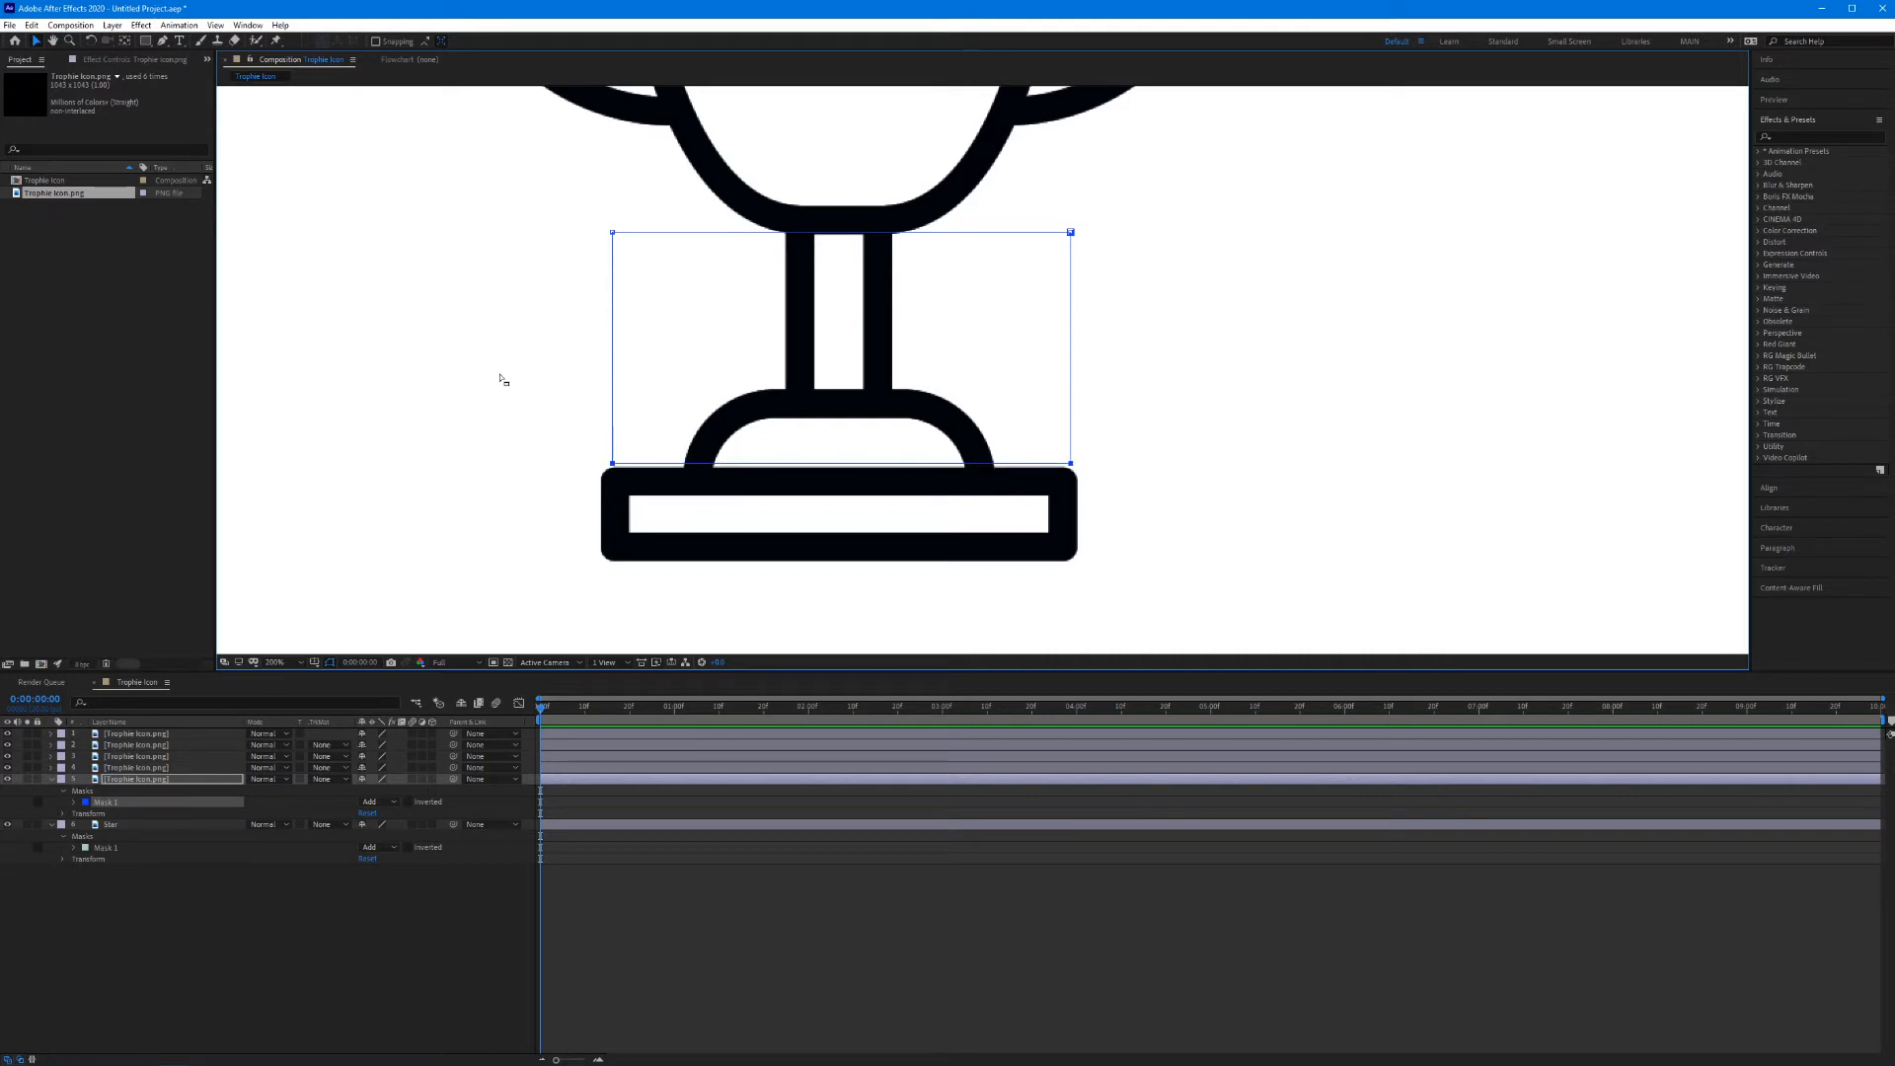
key("Down")
key("Down")
key("Down")
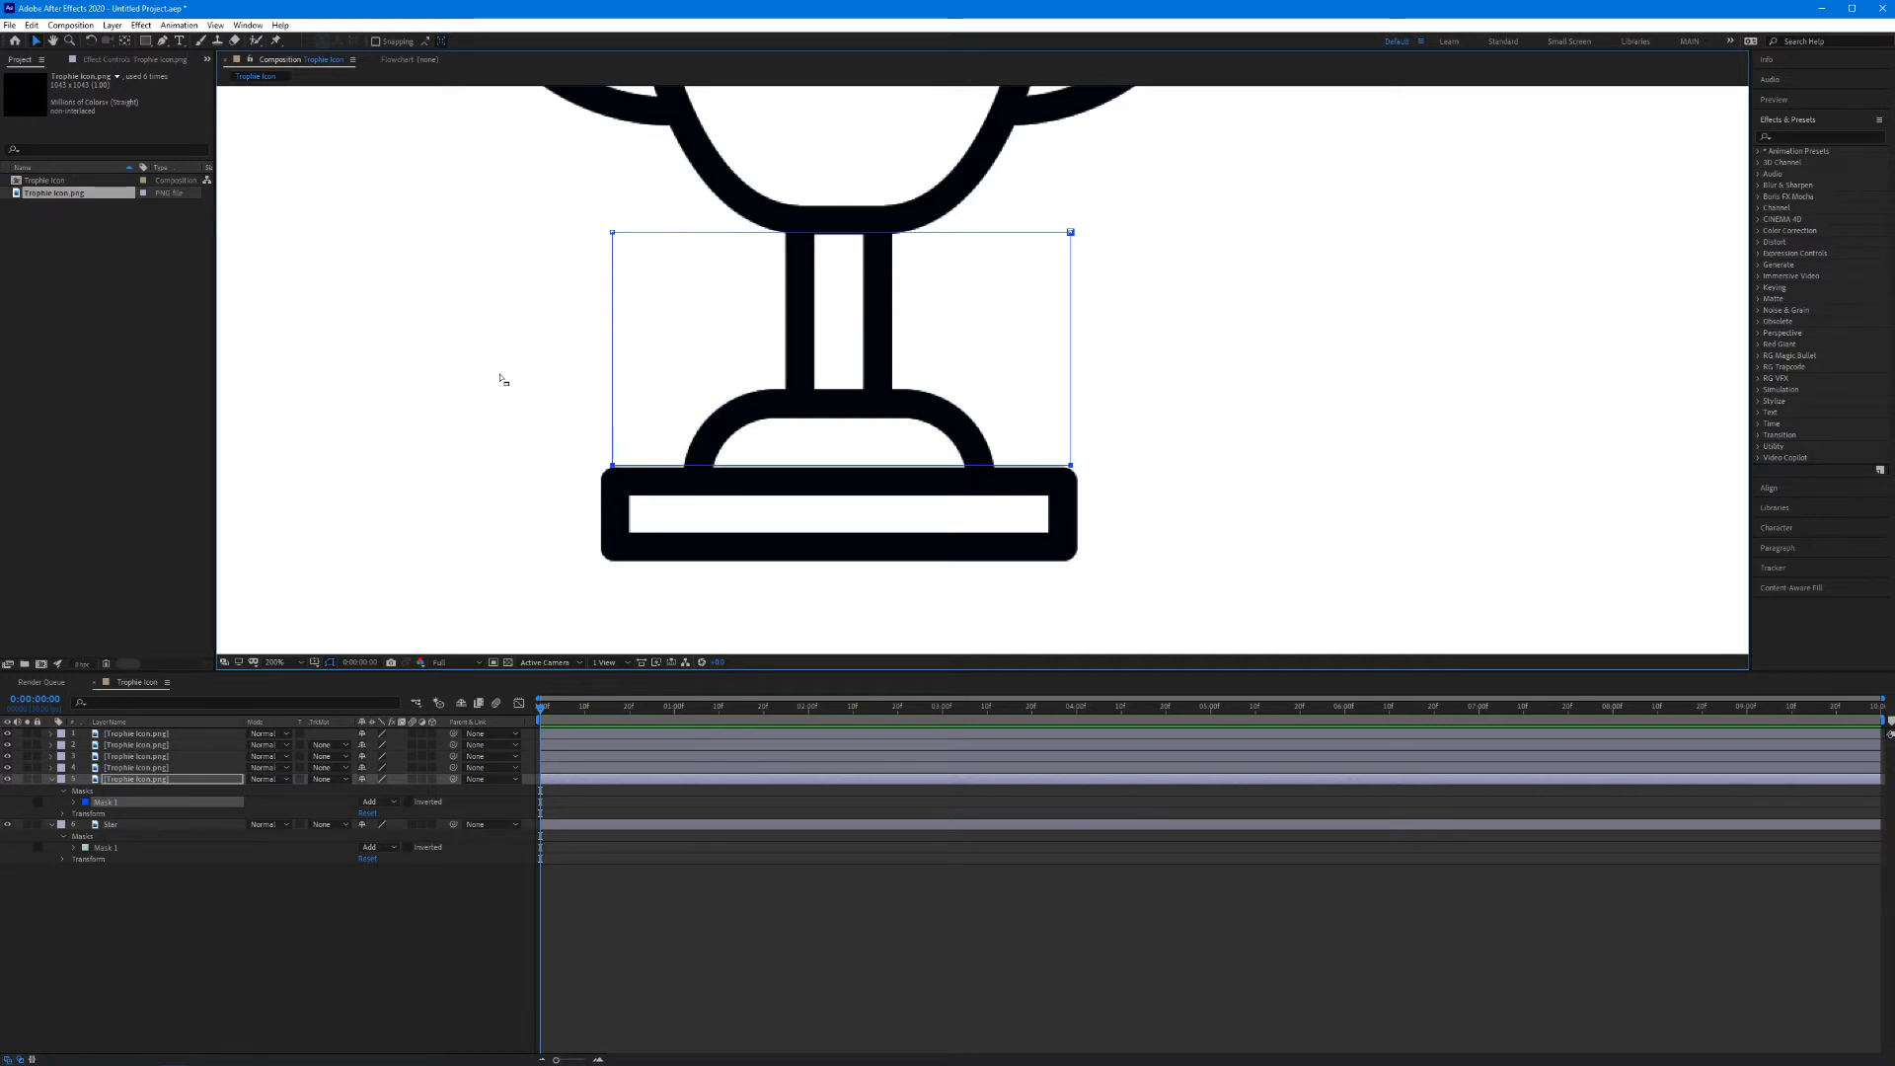
Step: Lower the stem mask's bottom edge by one more nudge to meet the base plate, and check the cutout with only that layer displayed
key("Down")
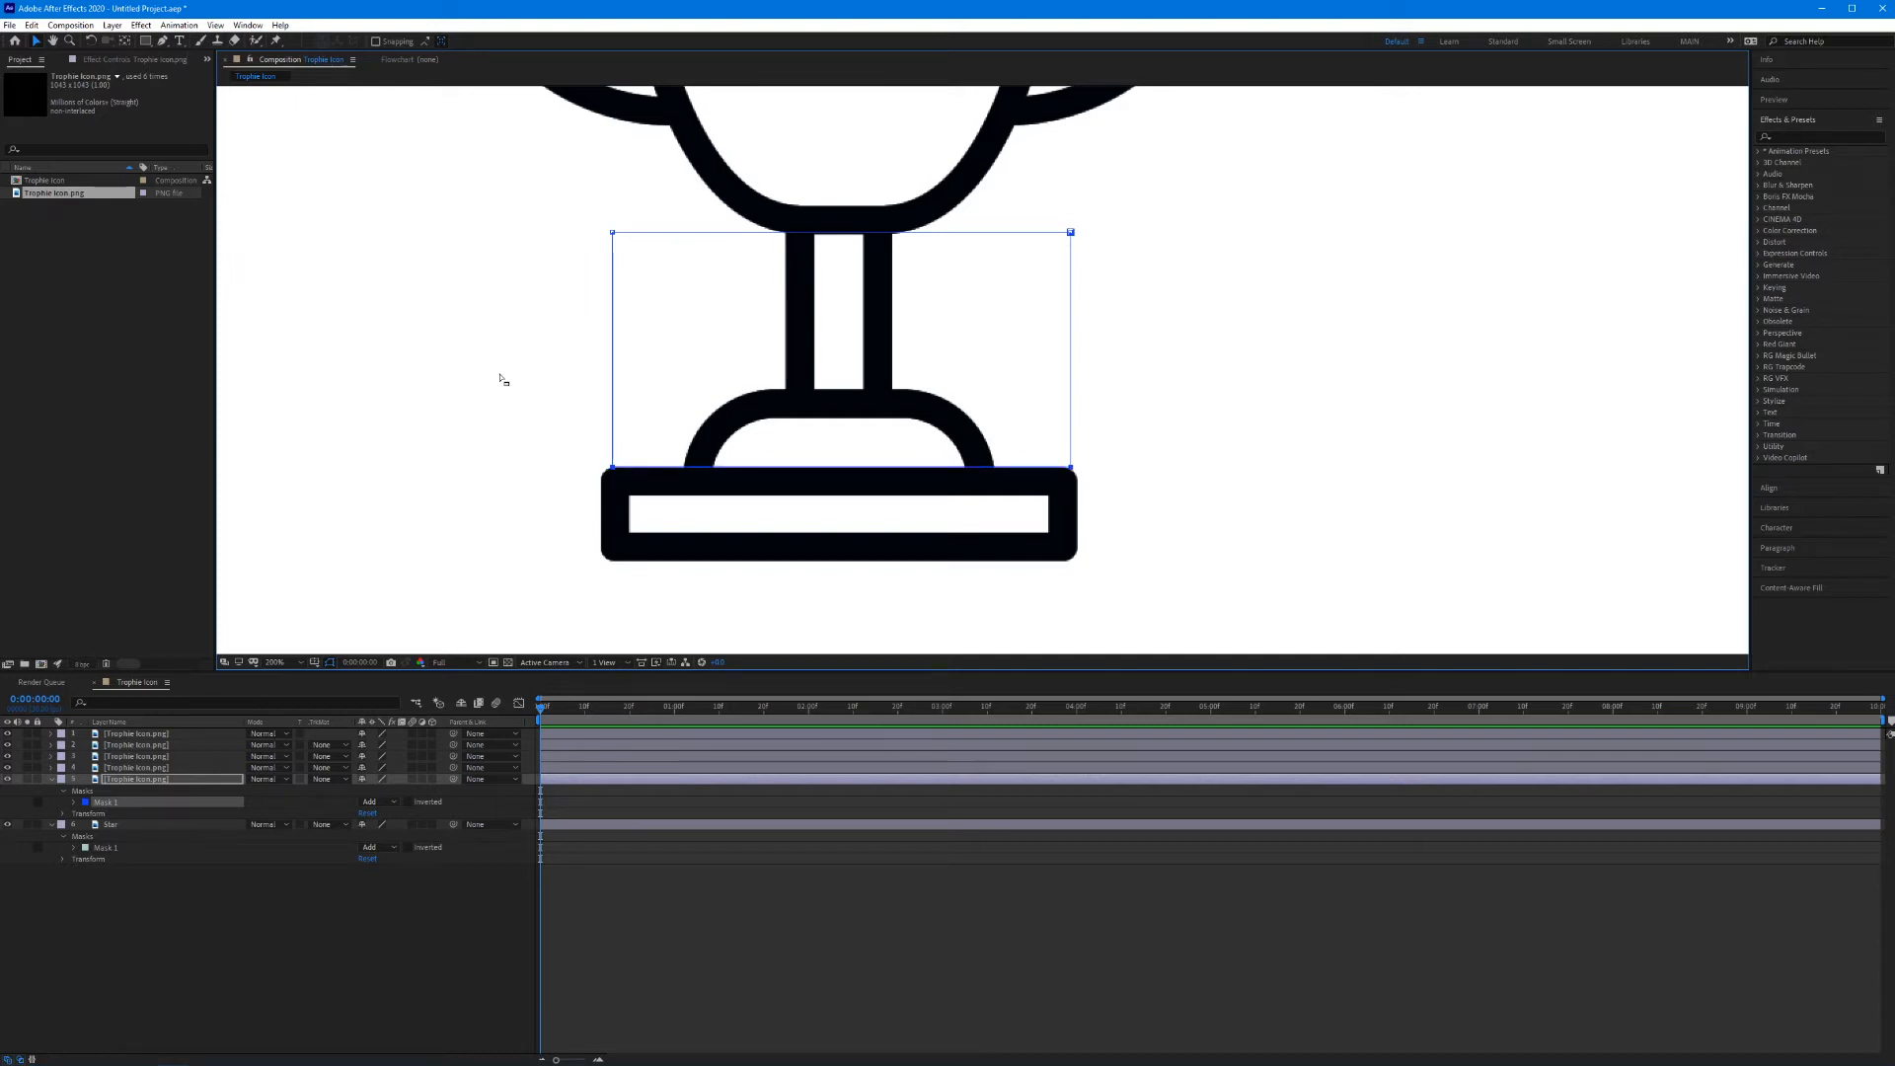
scroll(689, 520, "up", 2)
left_click_drag(689, 520, 584, 388)
scroll(677, 400, "up", 2)
key("v")
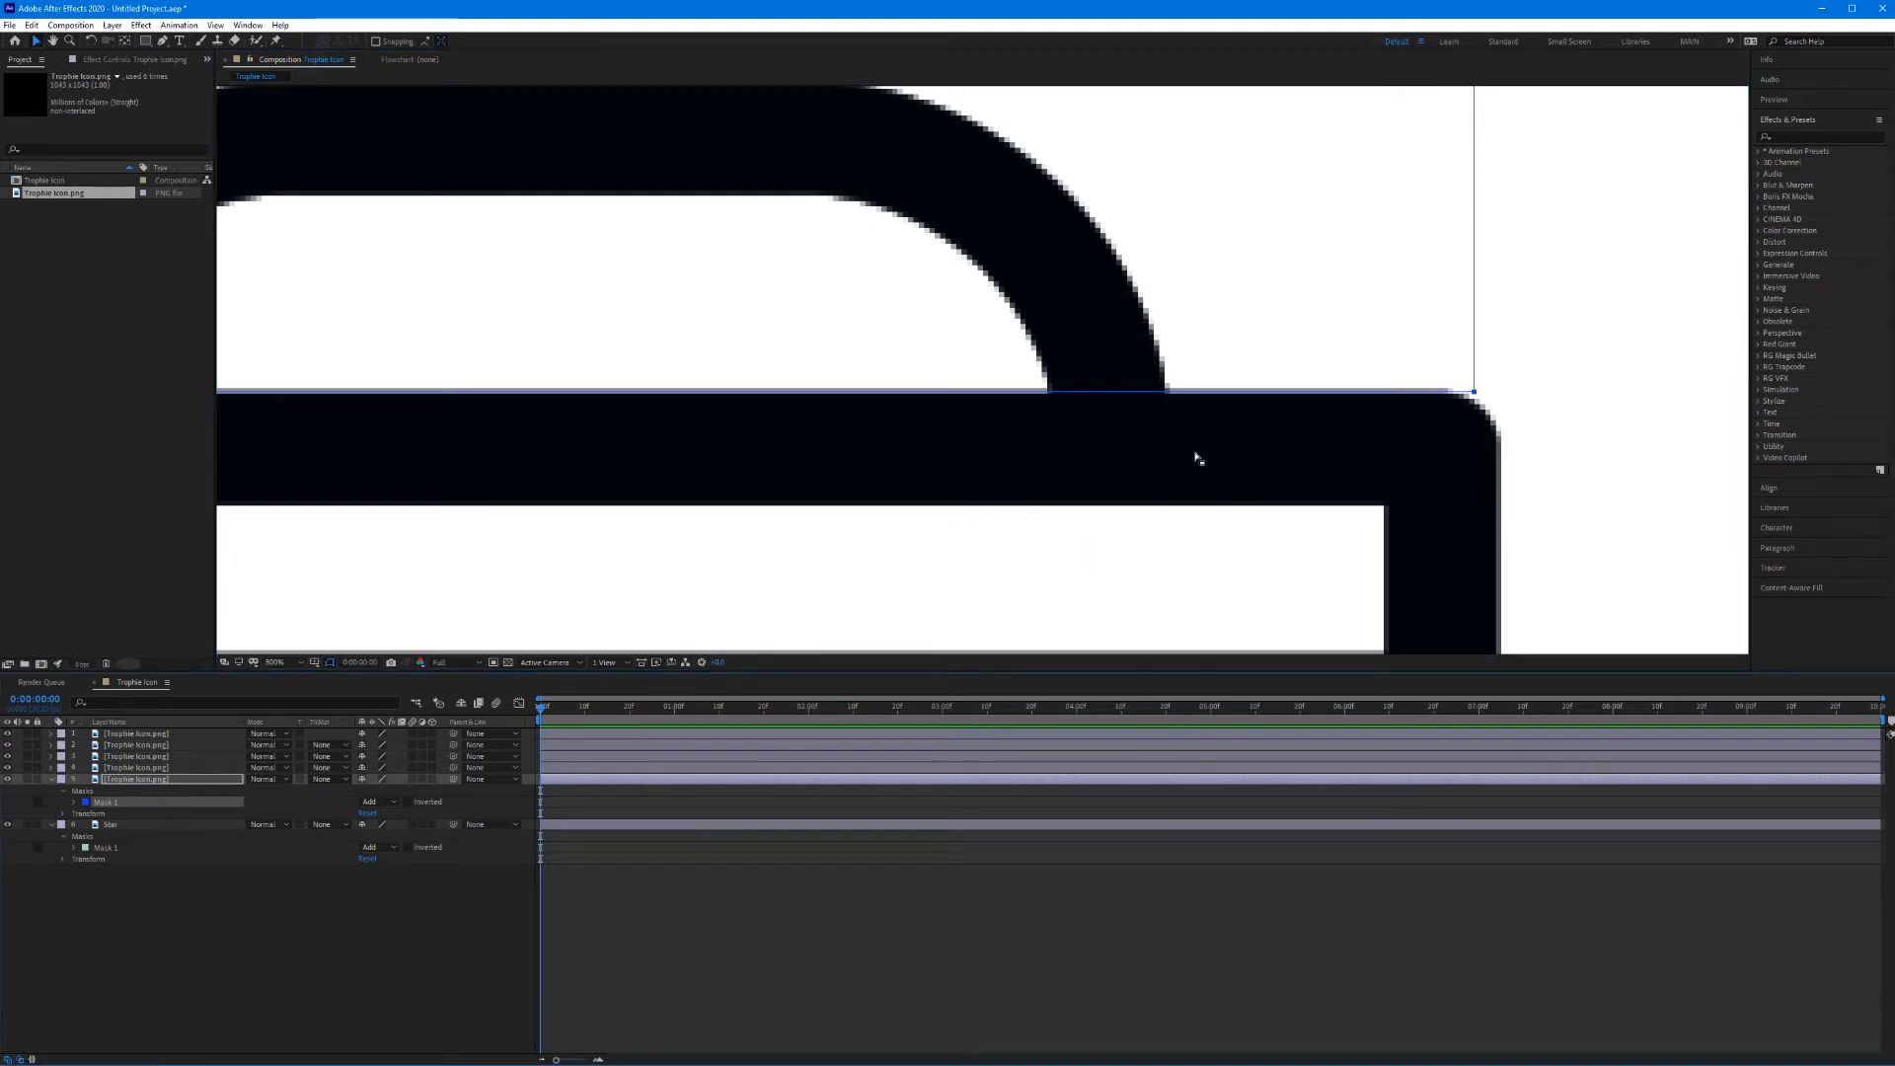
scroll(1195, 458, "down", 8)
left_click_drag(730, 572, 721, 573)
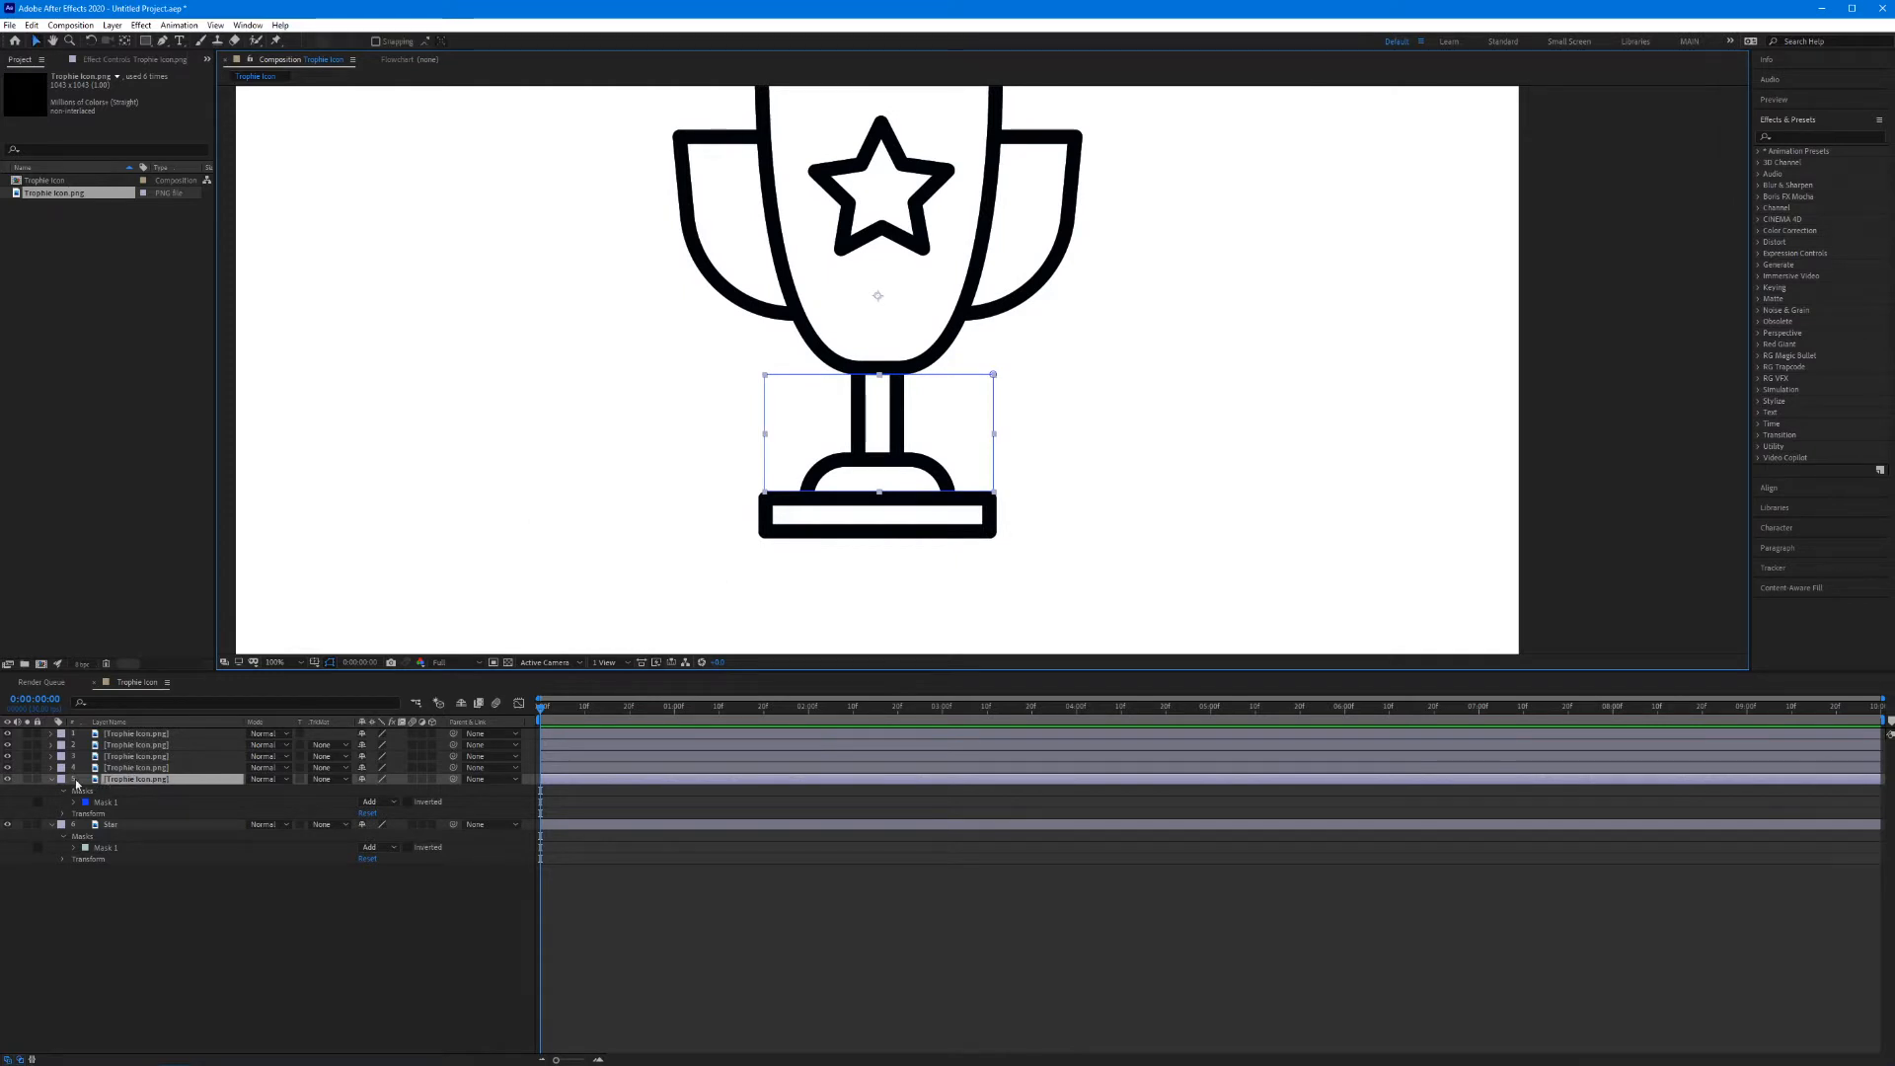
left_click(28, 779)
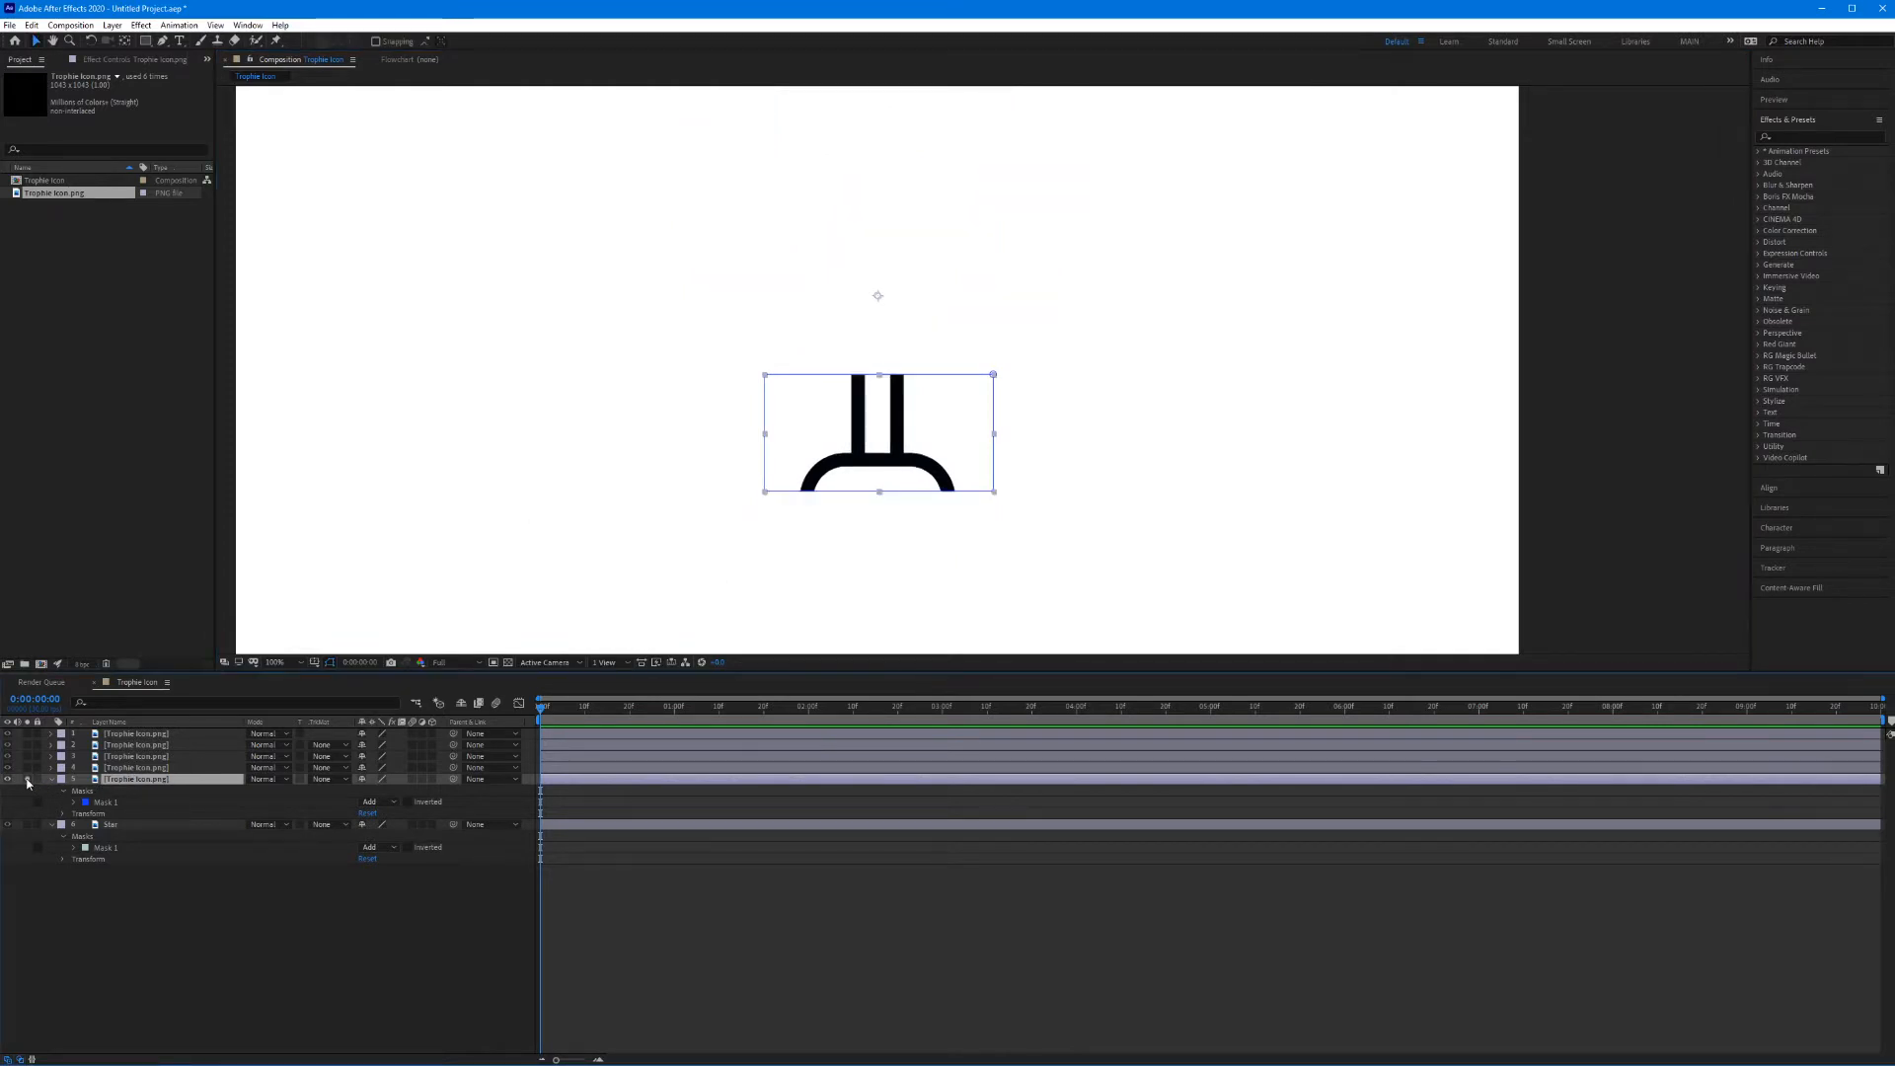
left_click(27, 779)
left_click(27, 778)
left_click(27, 778)
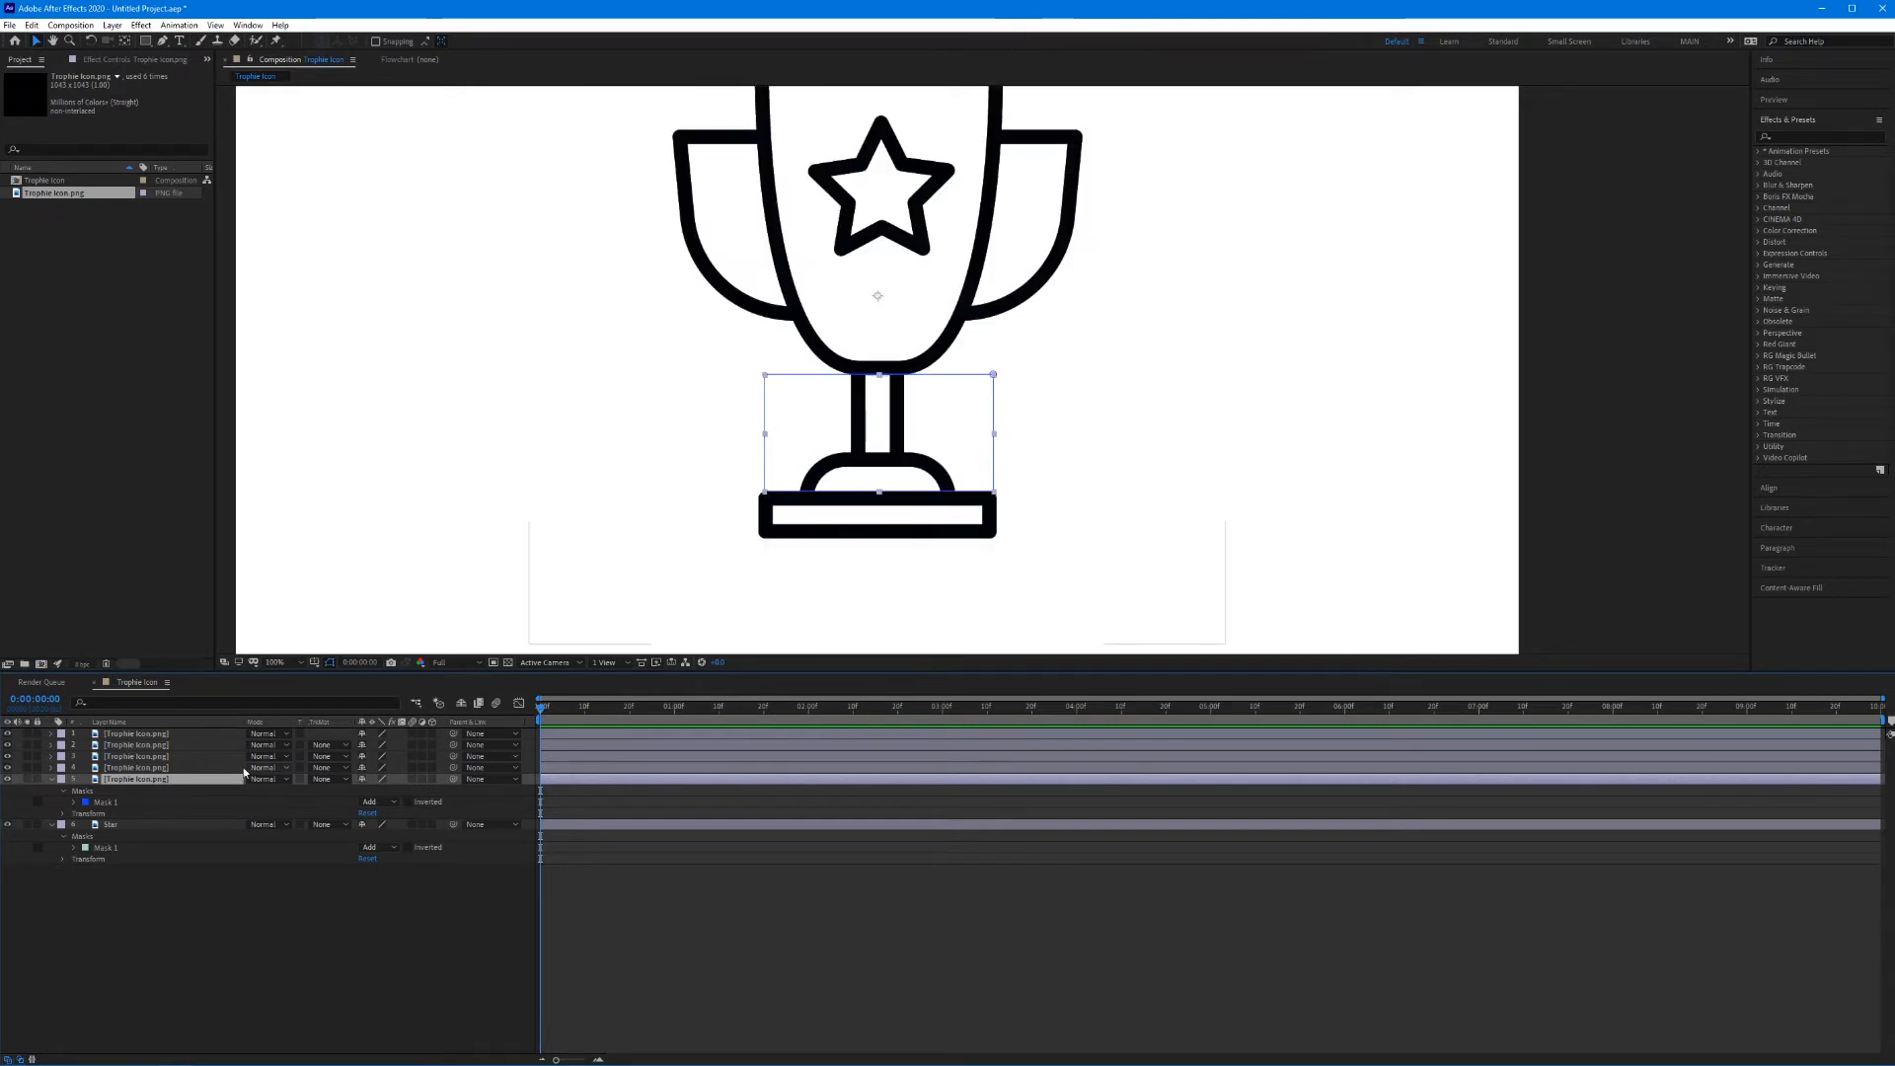
Step: Rename the masked stem layer as "Base Top" and deselect it
key("Return")
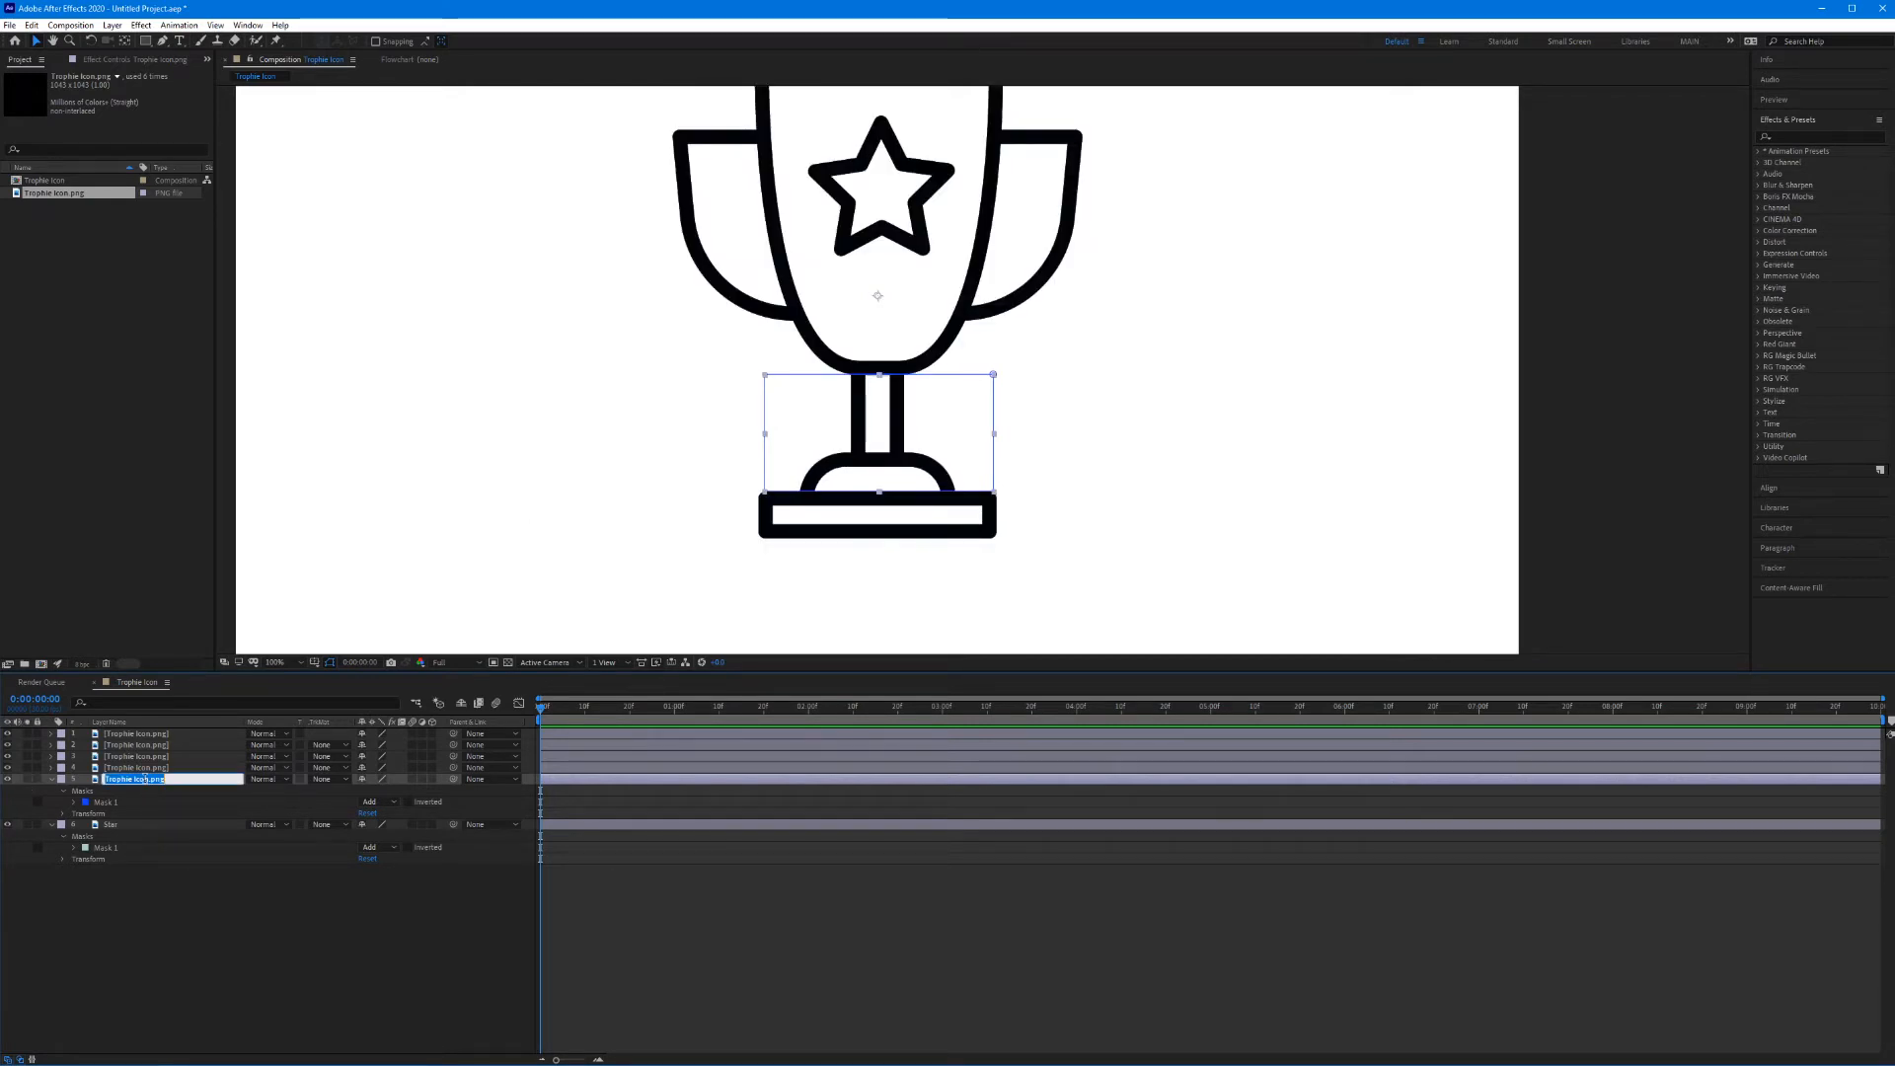
type("Base Top")
left_click(203, 922)
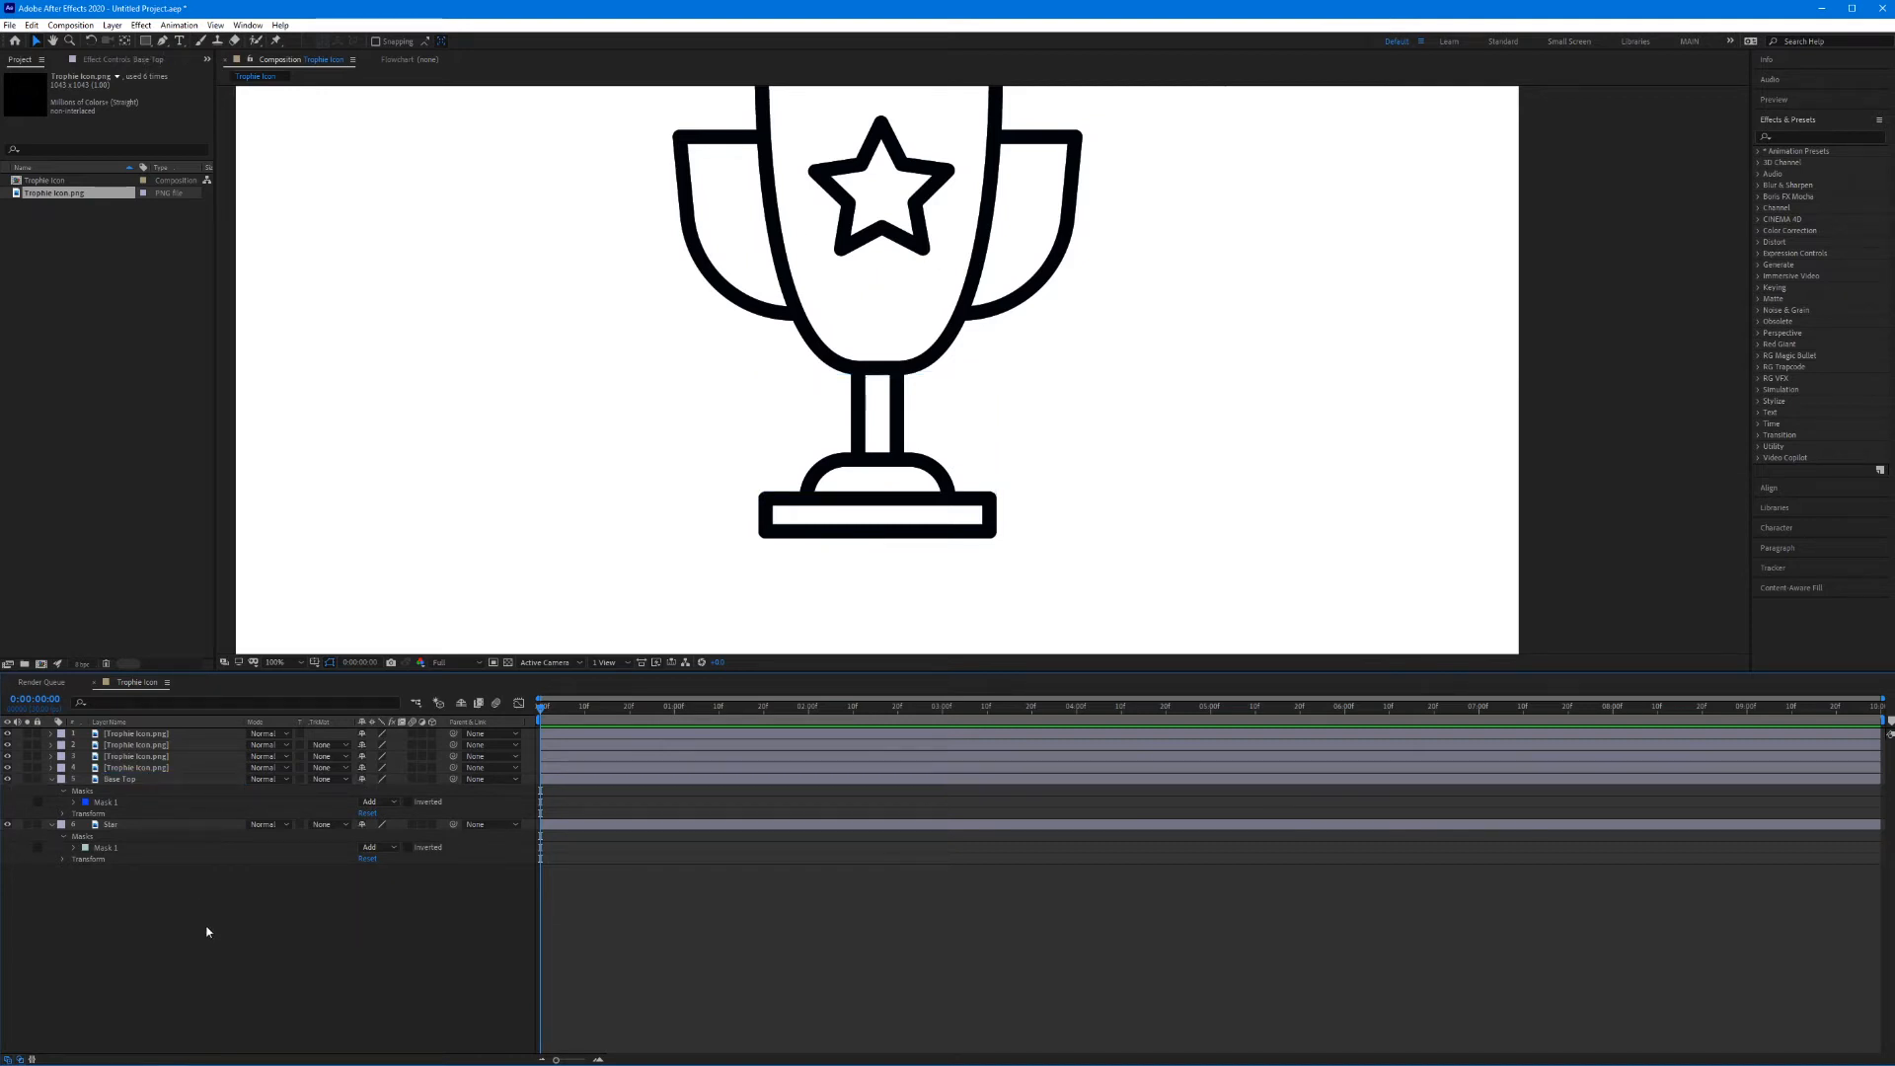
scroll(731, 506, "down", 1)
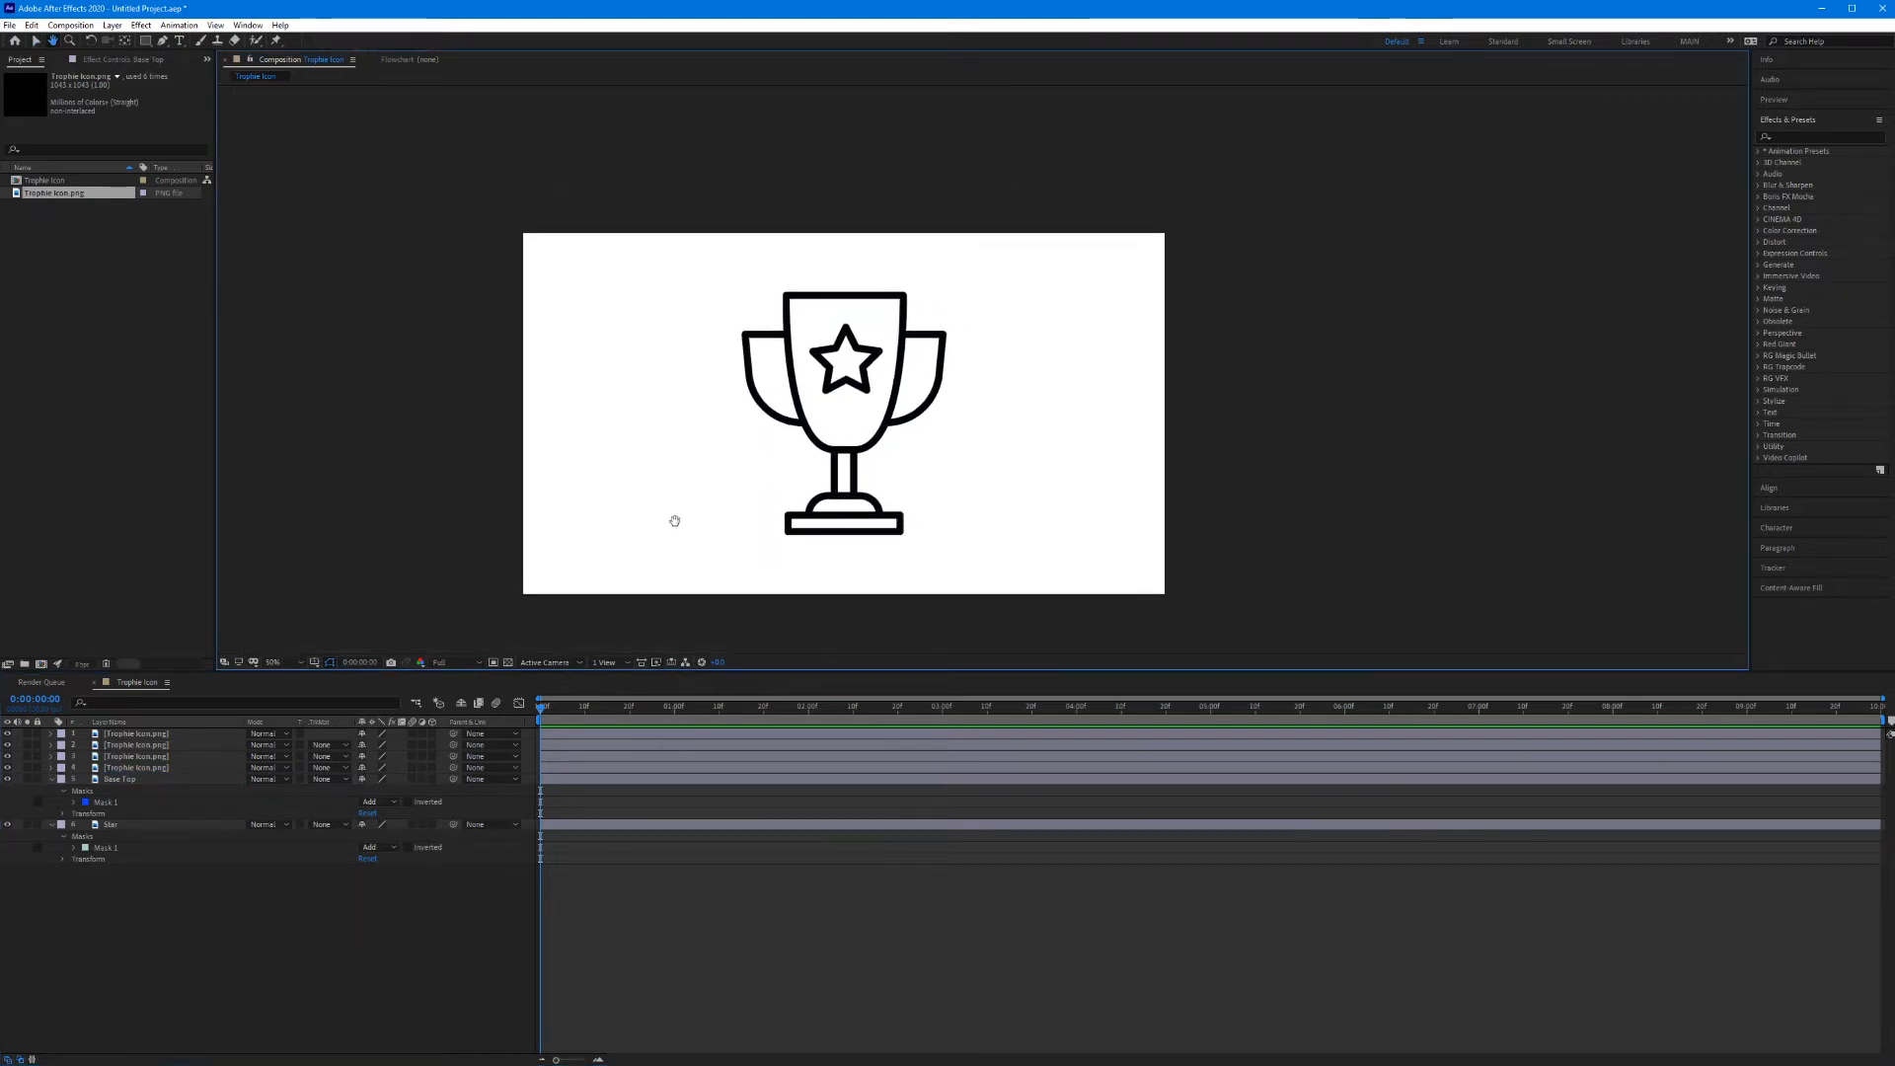
Step: Draw a rectangular mask around the trophy's base plate on the image layer directly above the stem layer
left_click(207, 784)
left_click(135, 771)
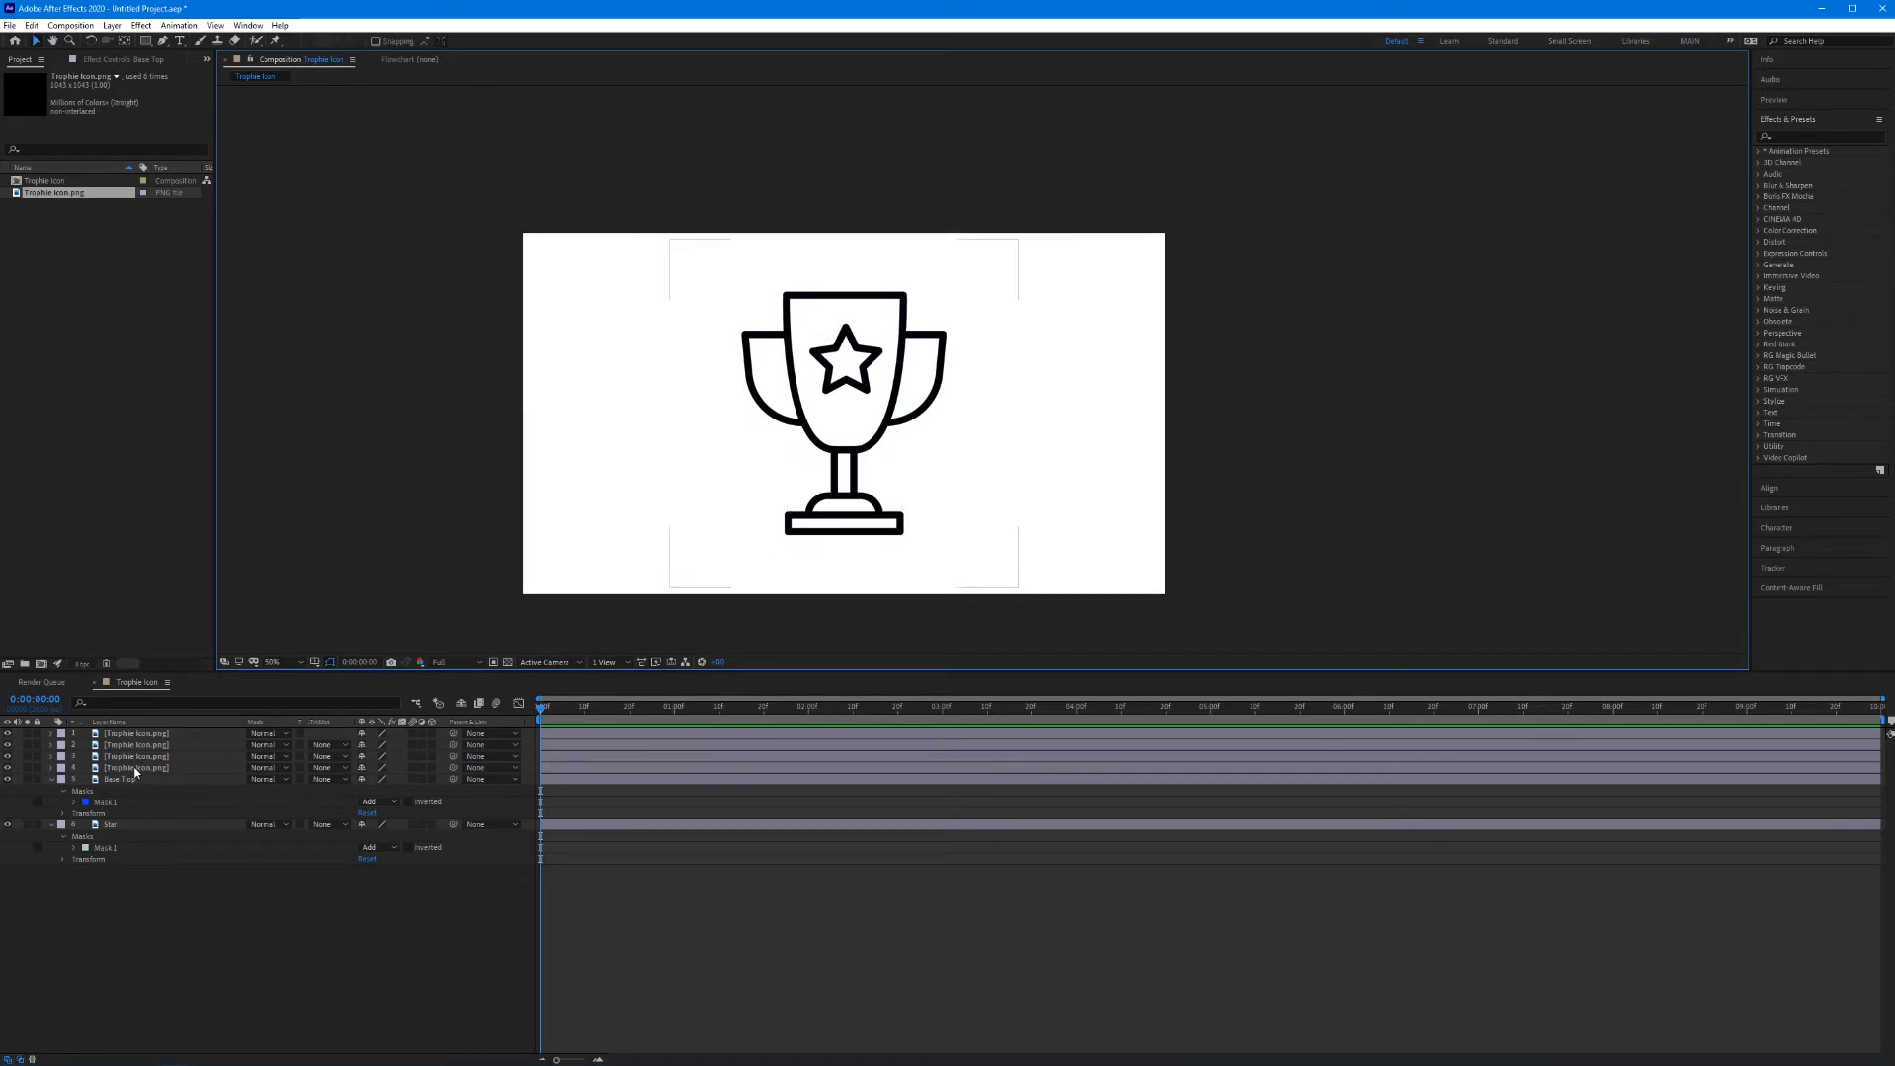
left_click(121, 769)
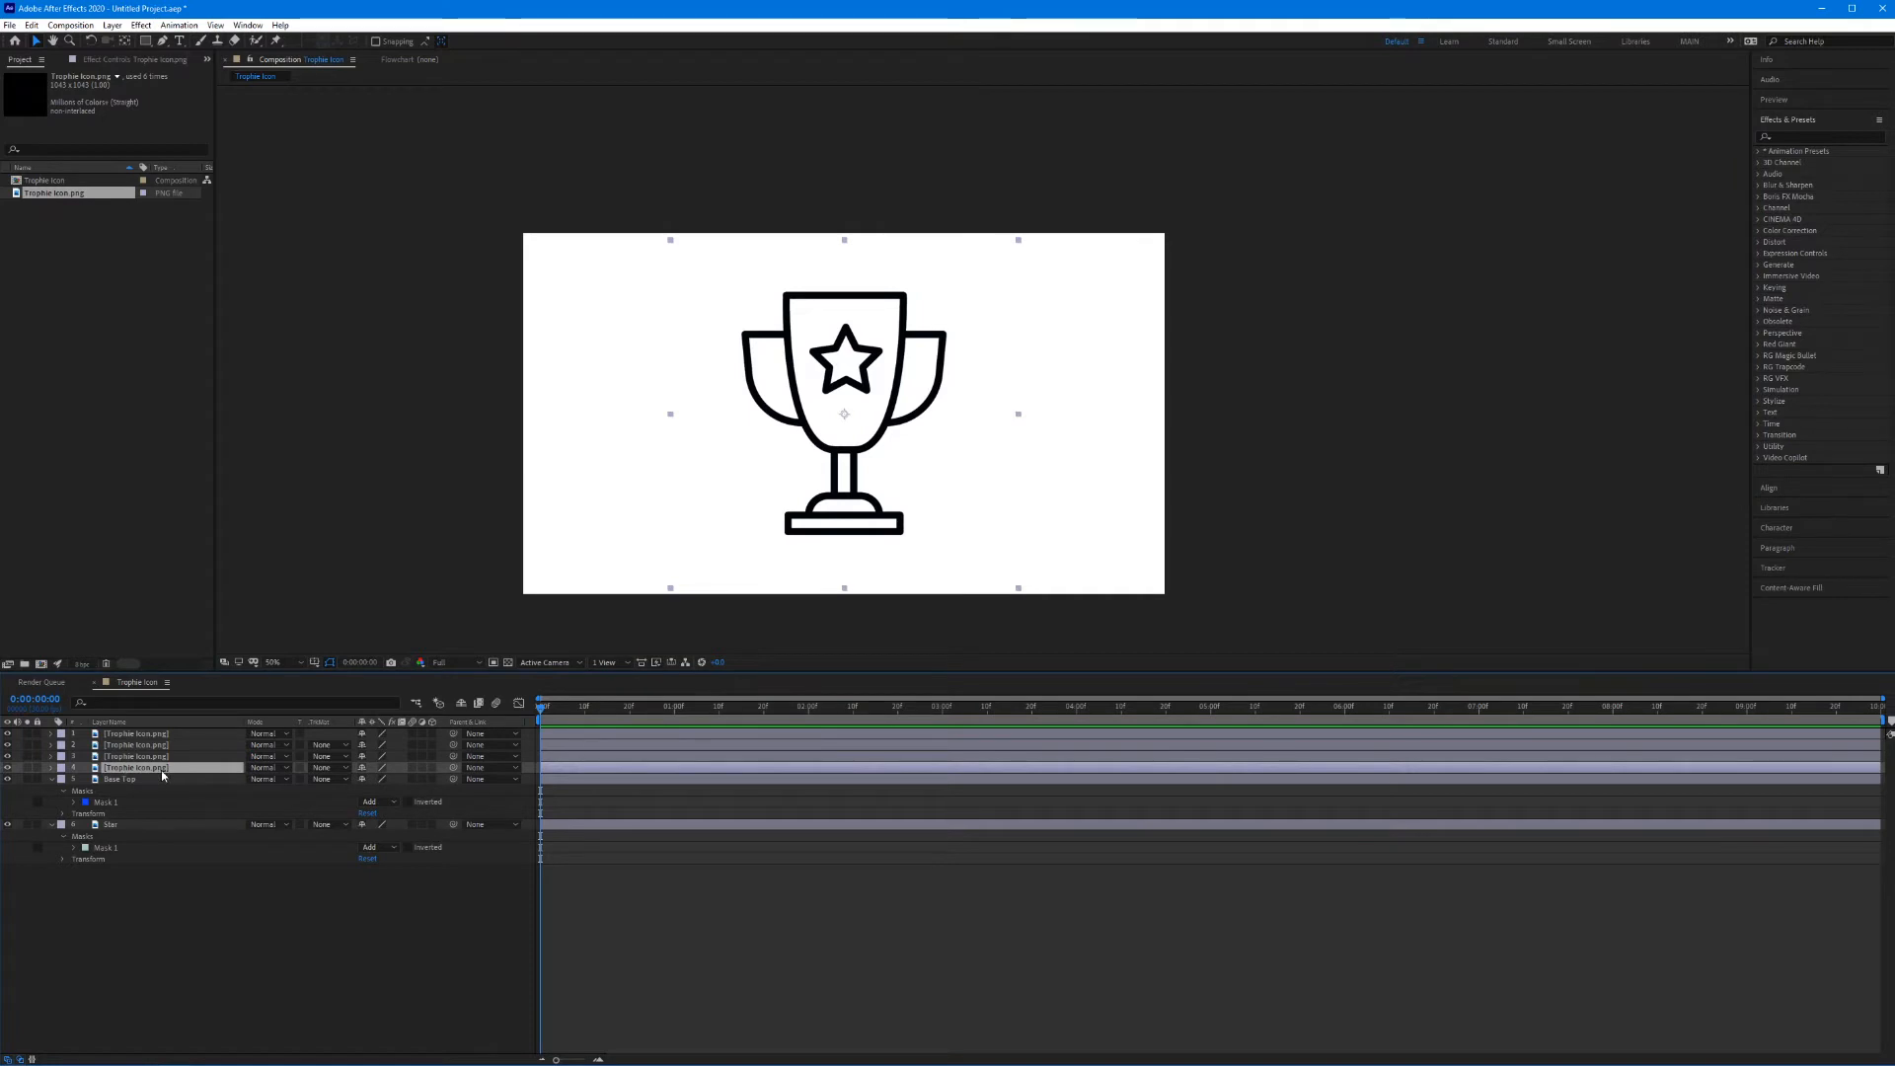
key("period")
key("period")
key("h")
left_click_drag(865, 484, 993, 285)
key("period")
left_click_drag(860, 454, 1030, 411)
key("v")
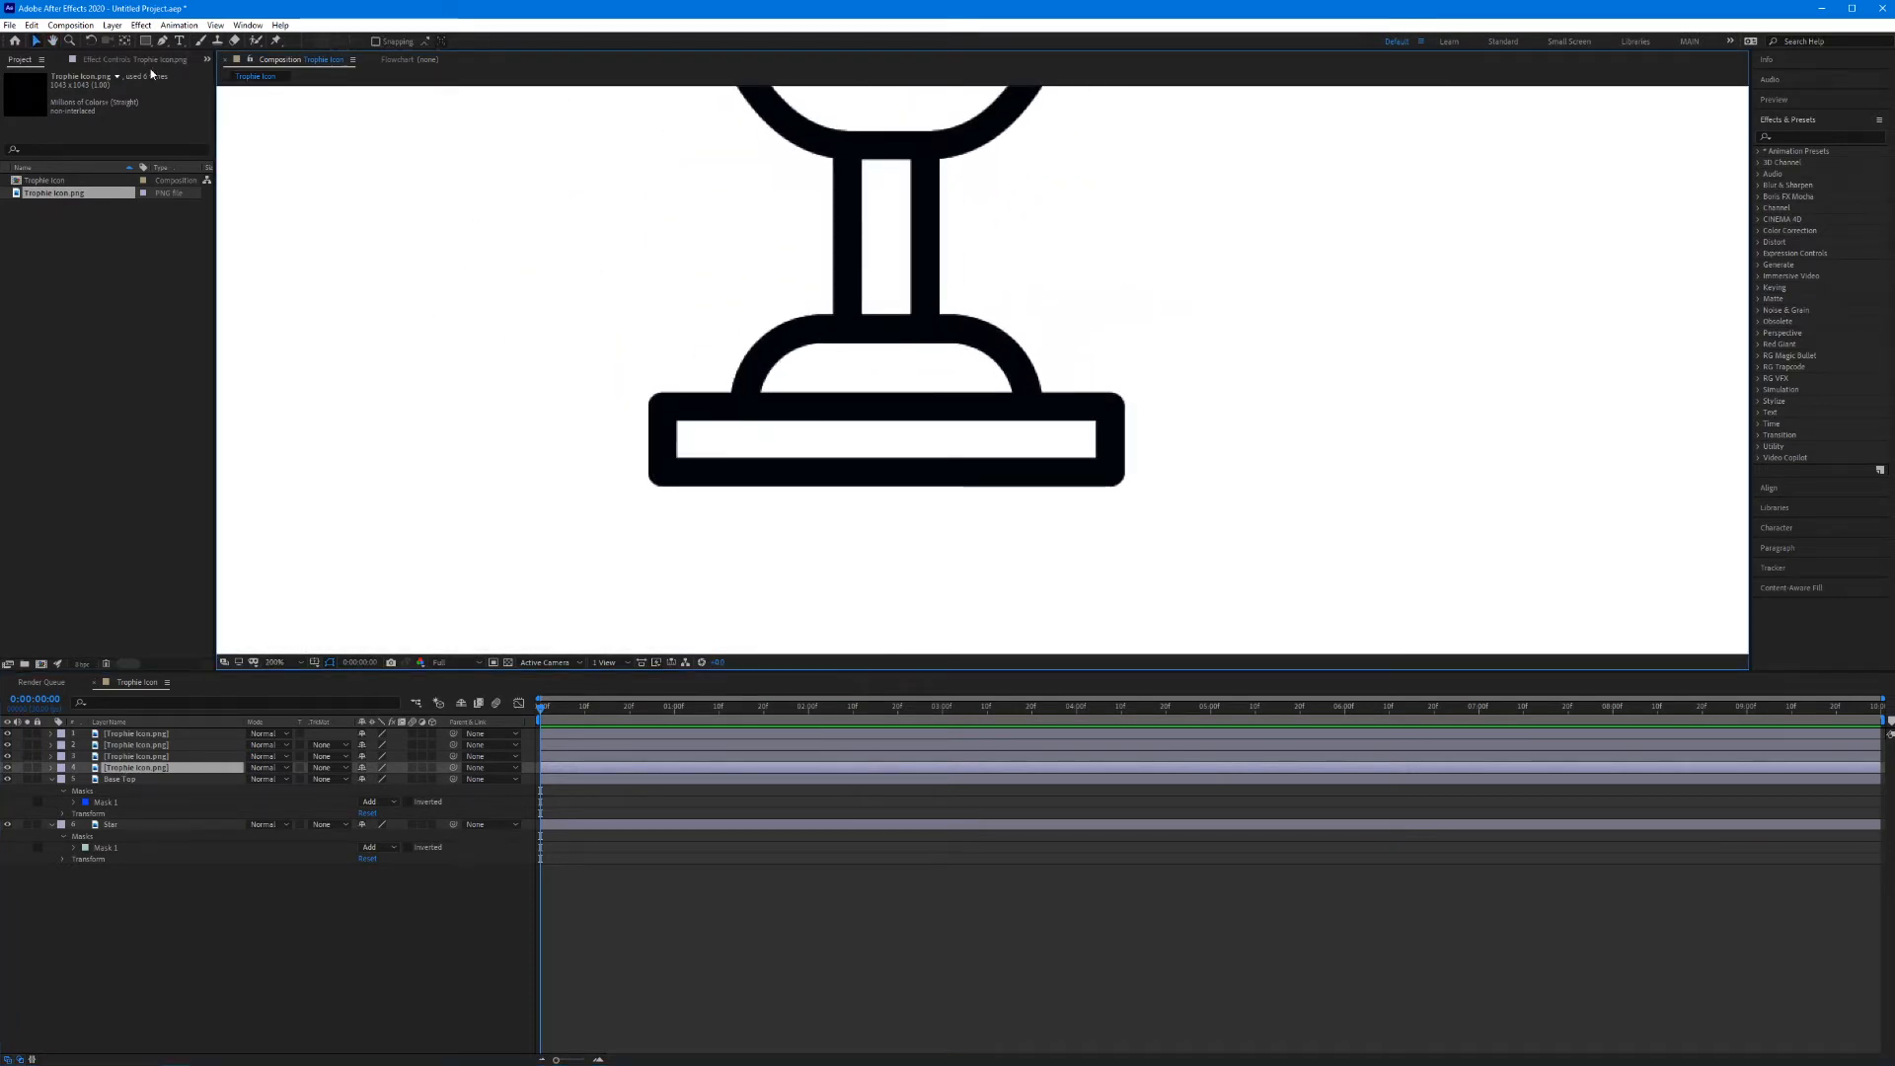
key("q")
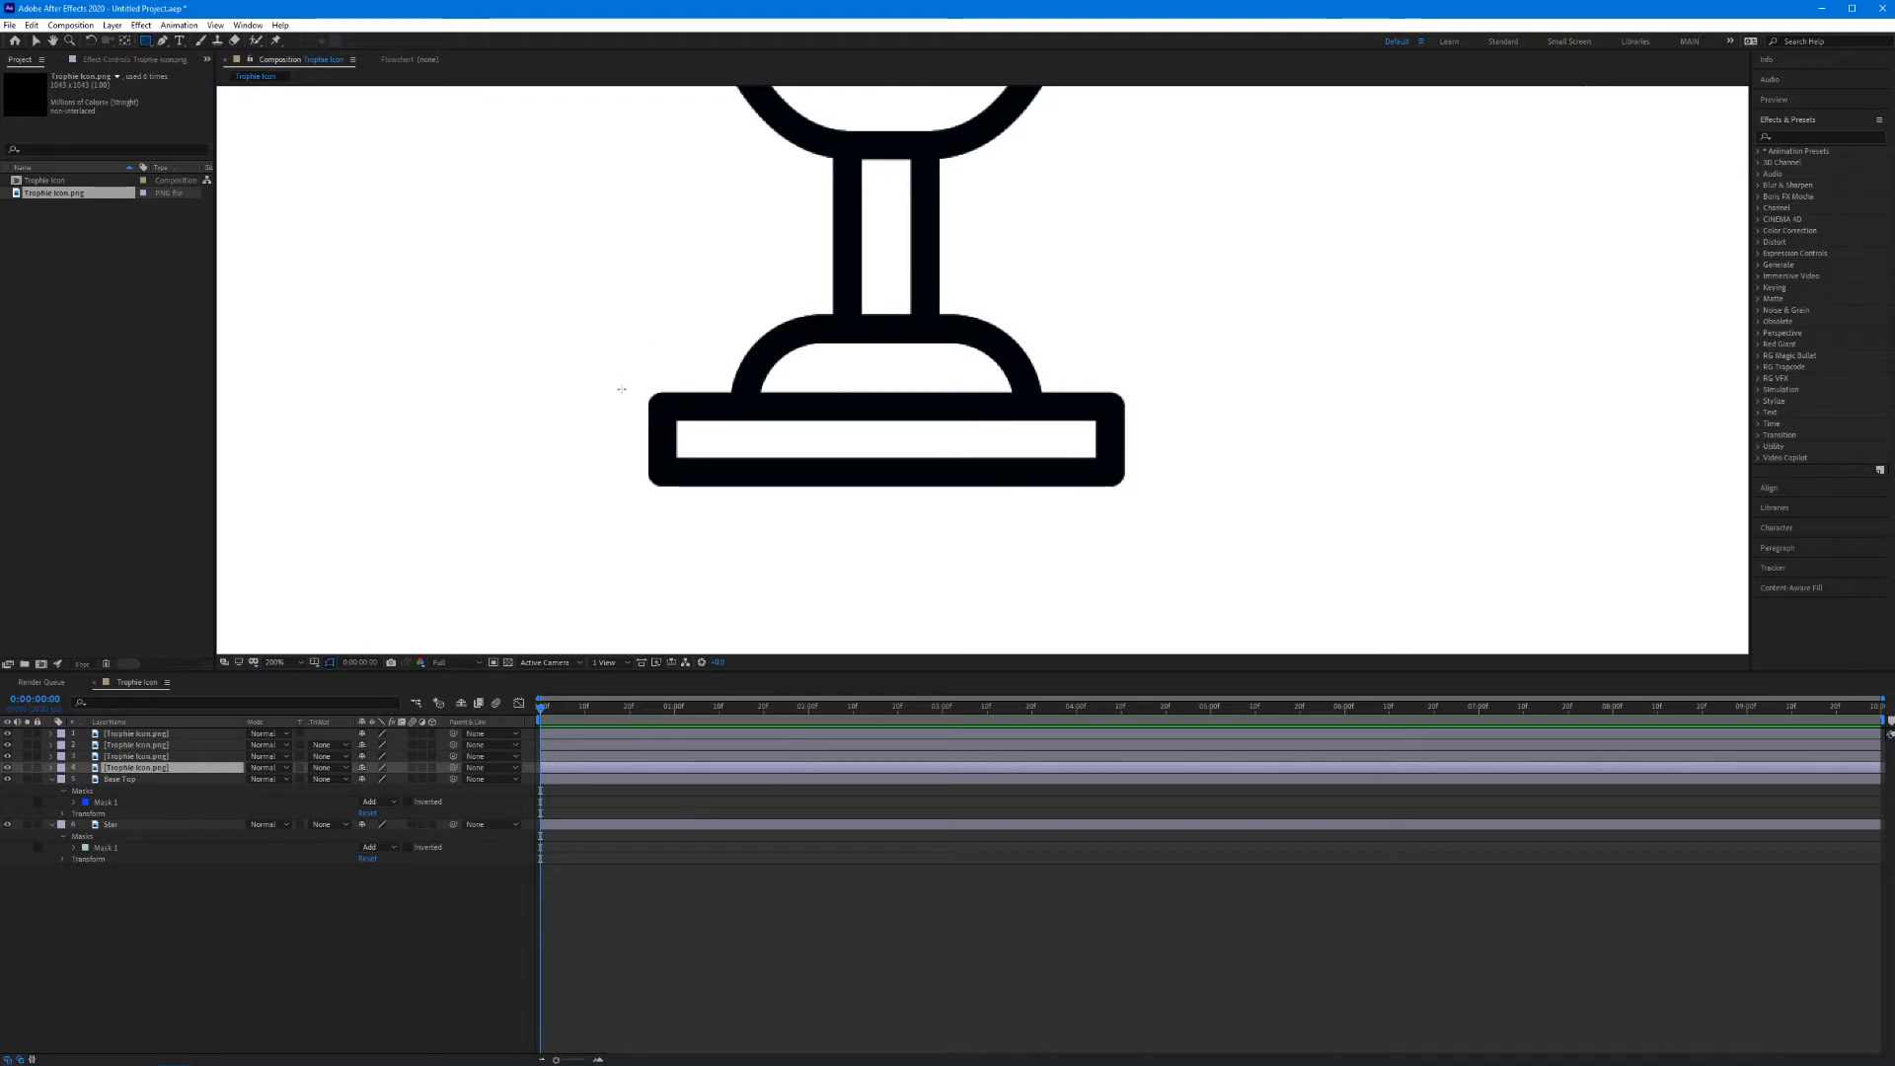
left_click_drag(616, 390, 1151, 511)
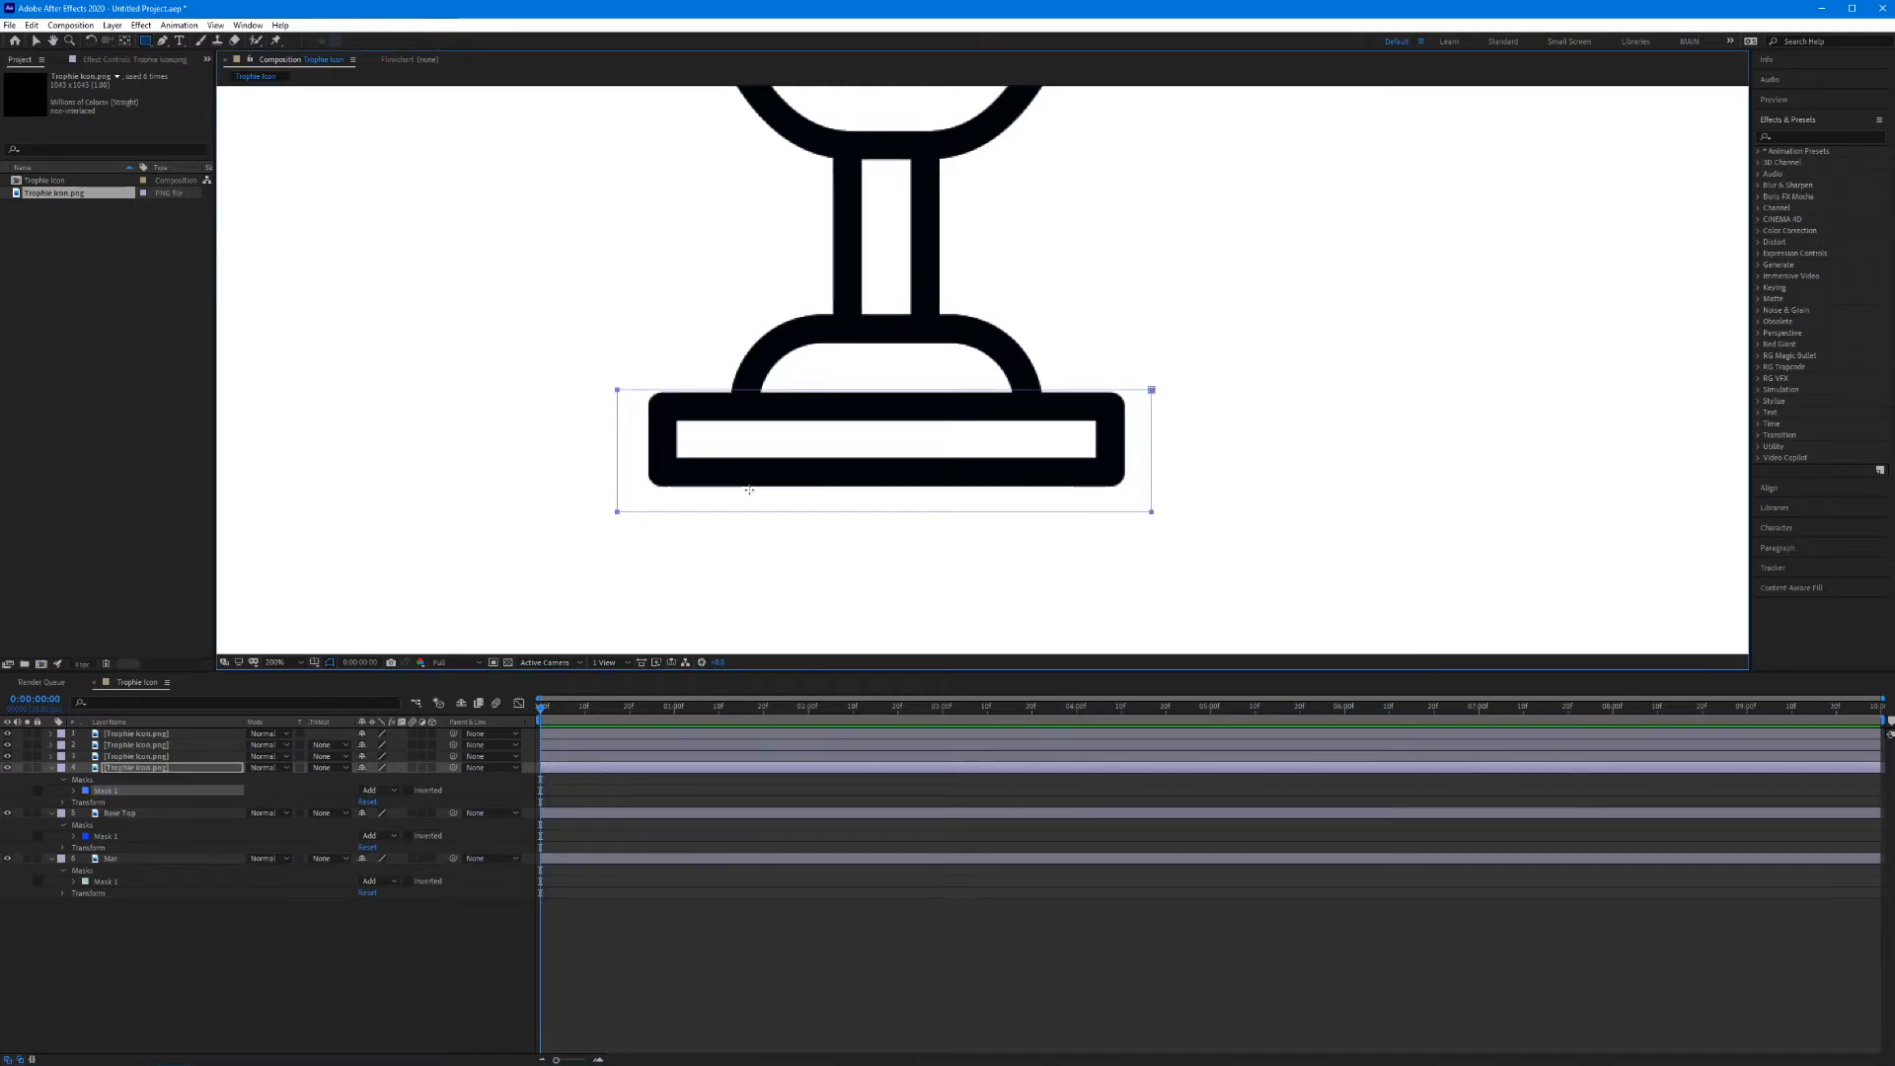
Step: Shift the base plate mask down slightly to the plate's top edge, check the layer in isolation, and deselect the mask
key("period")
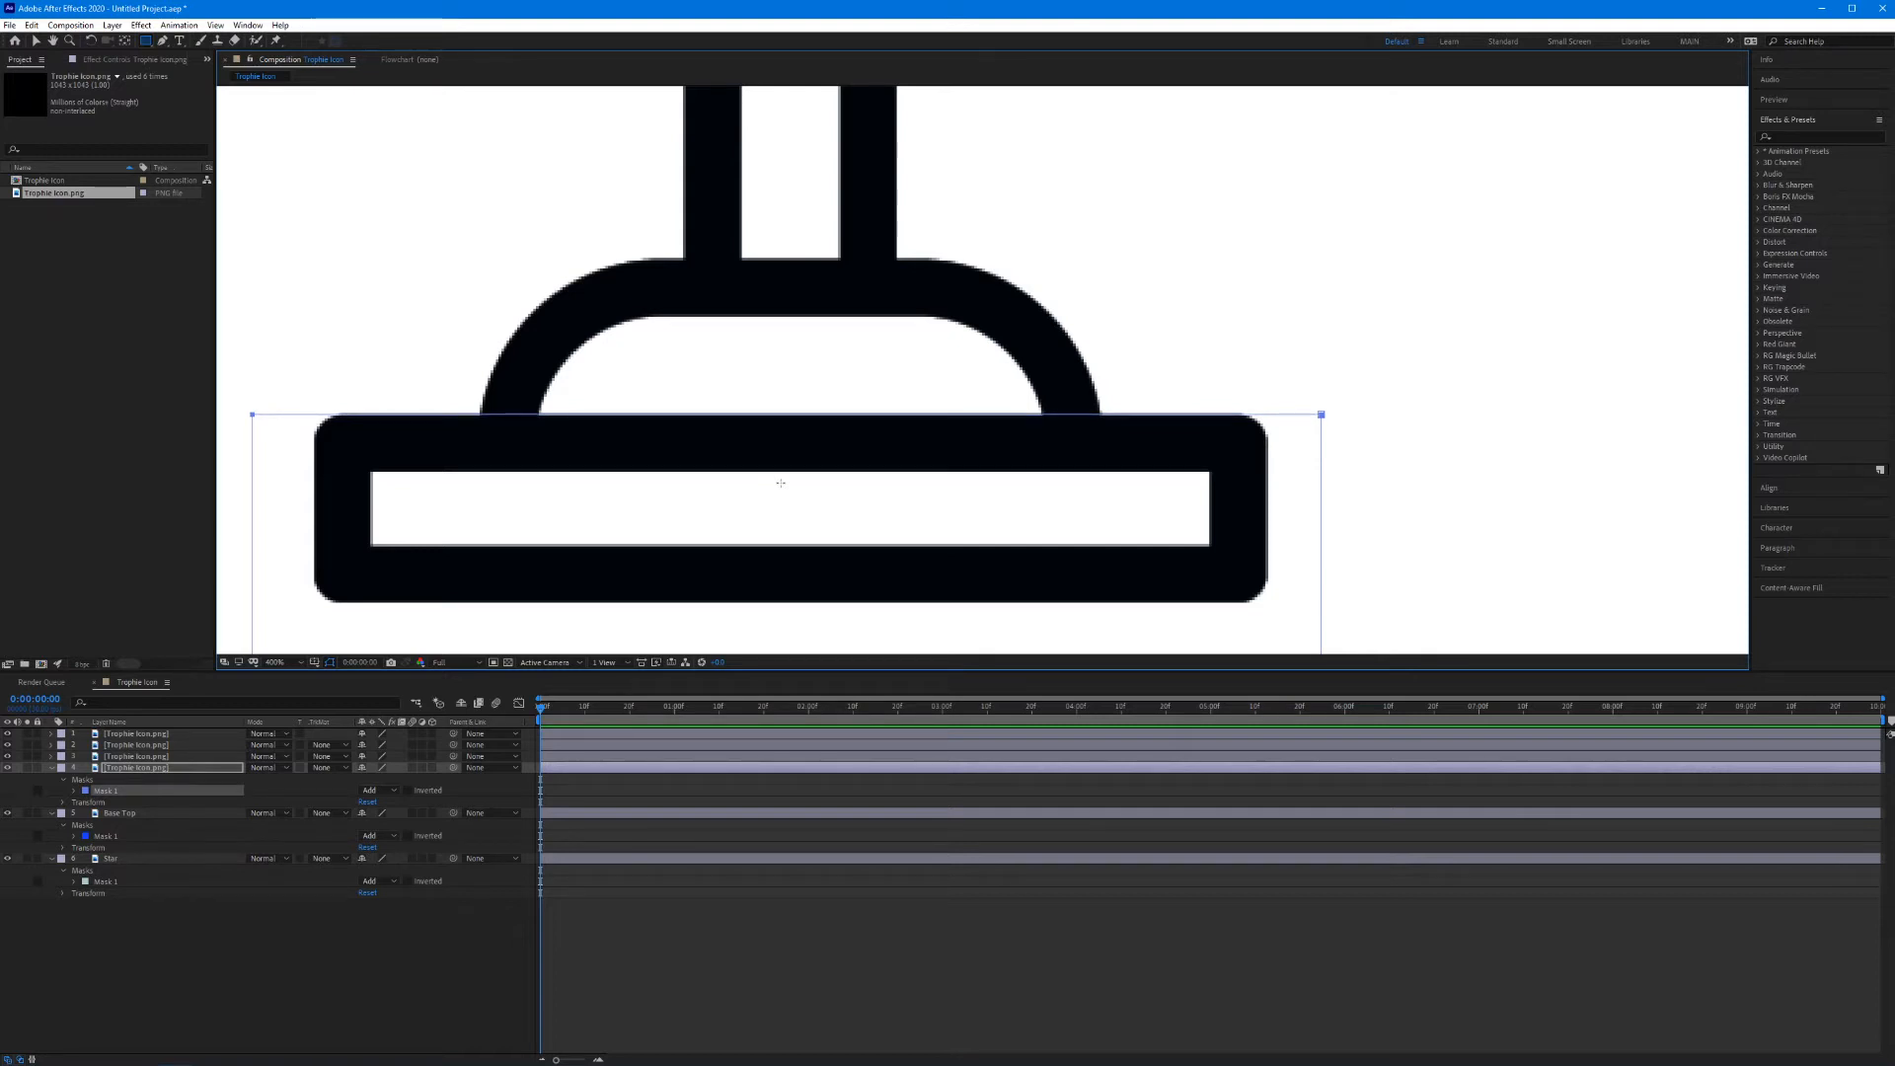
left_click(27, 768)
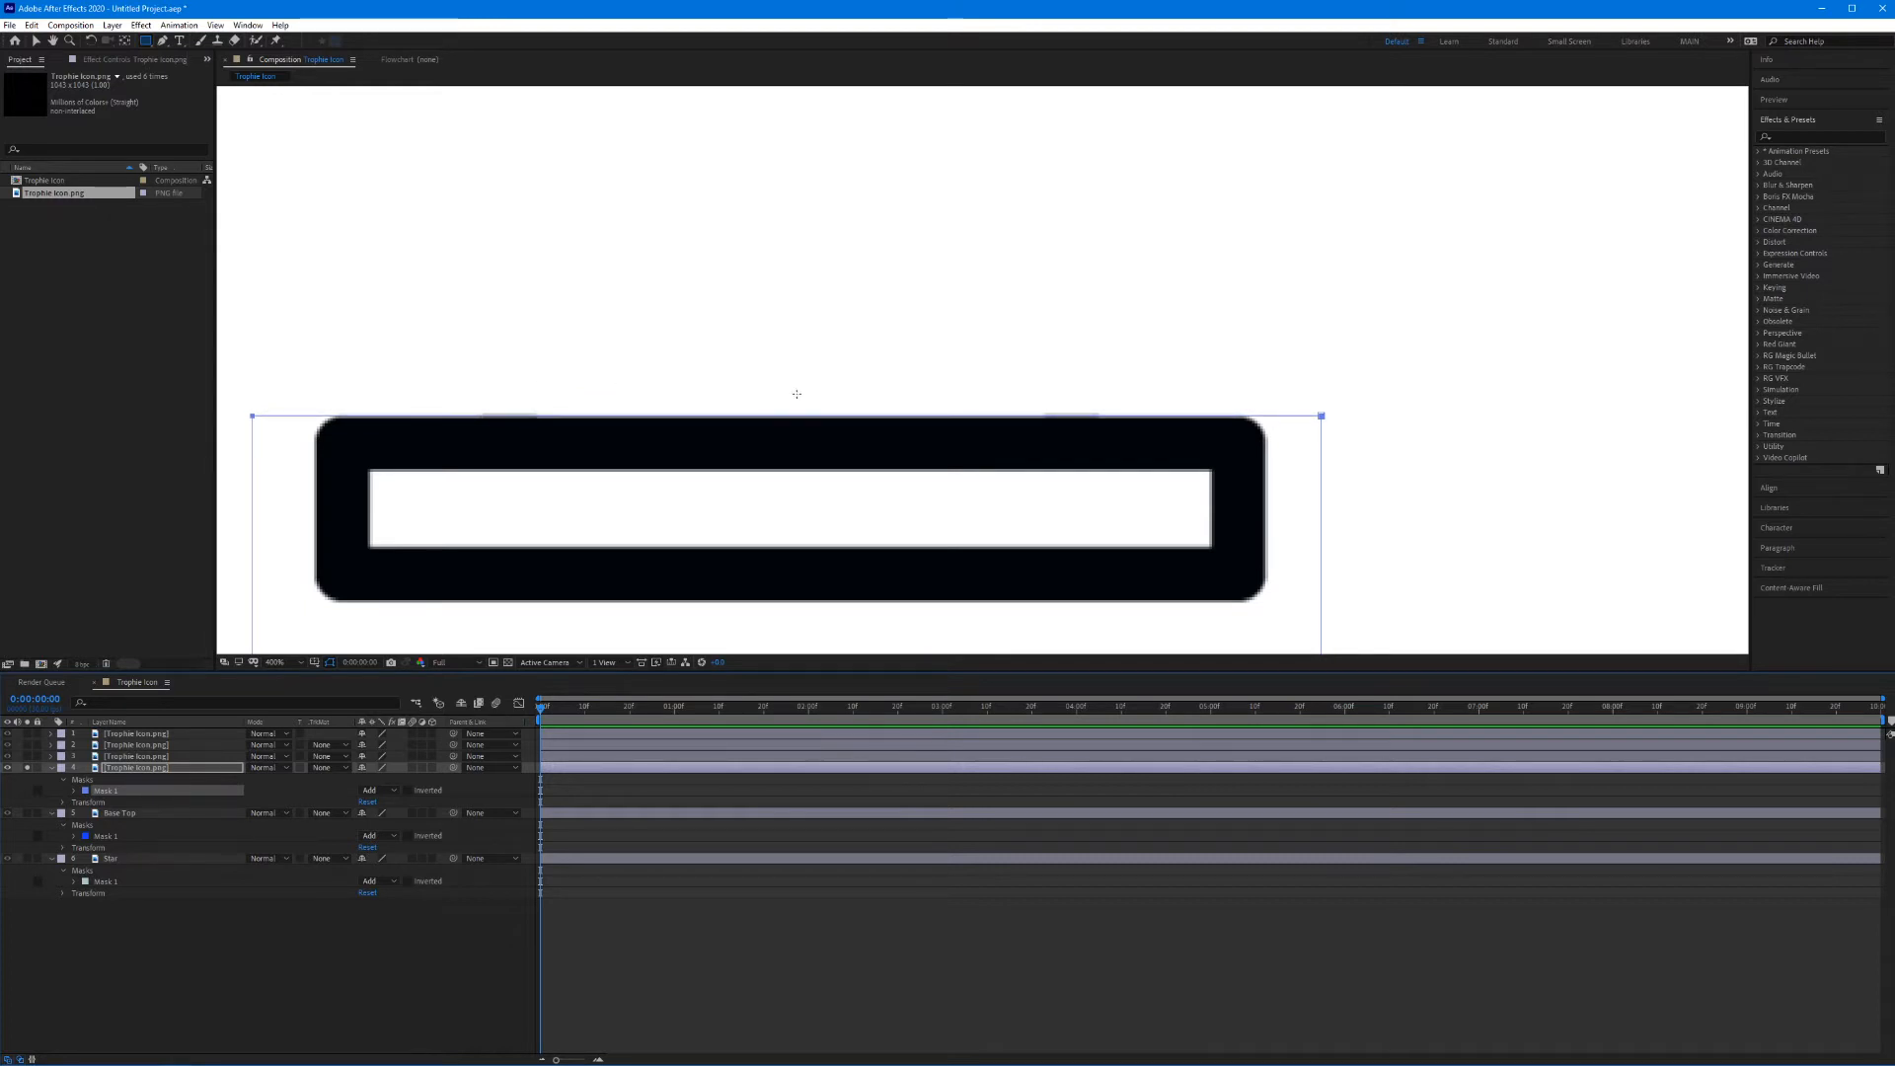
left_click(28, 768)
key("comma")
key("v")
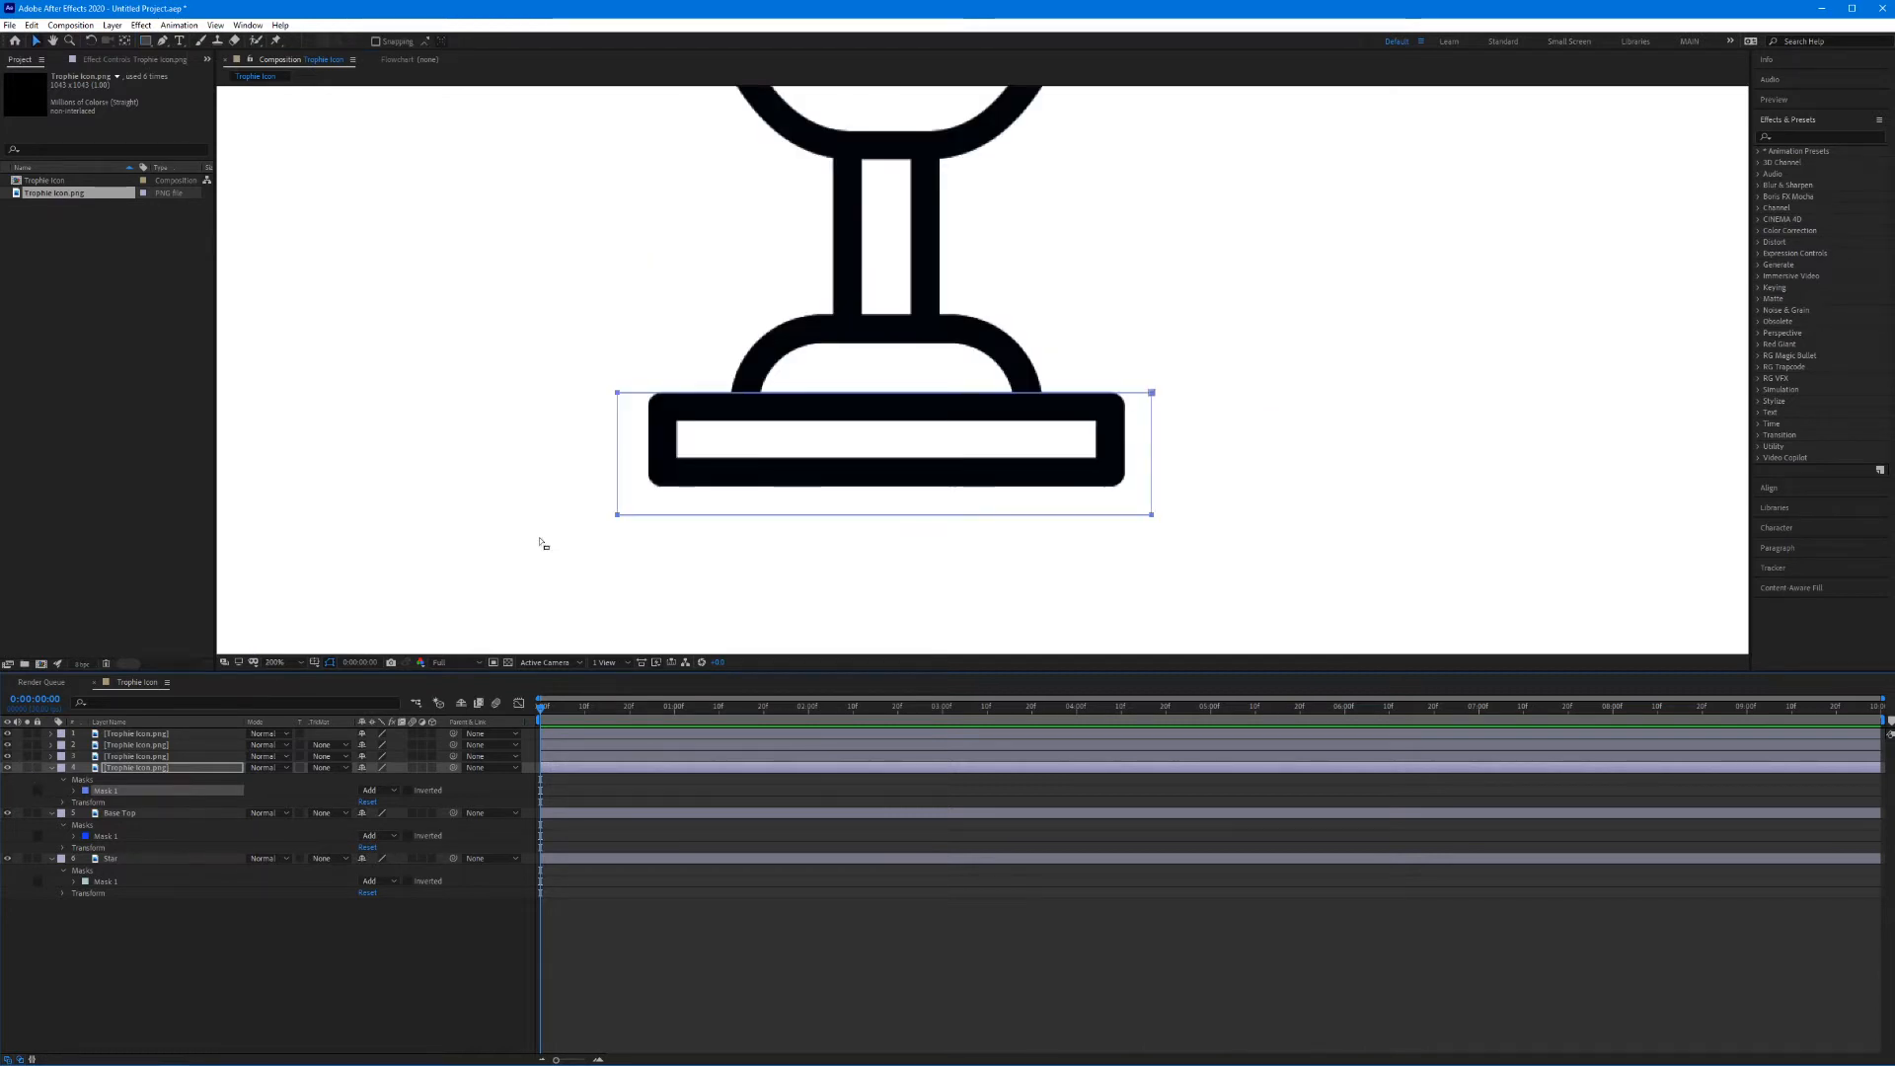
left_click(551, 551)
key("comma")
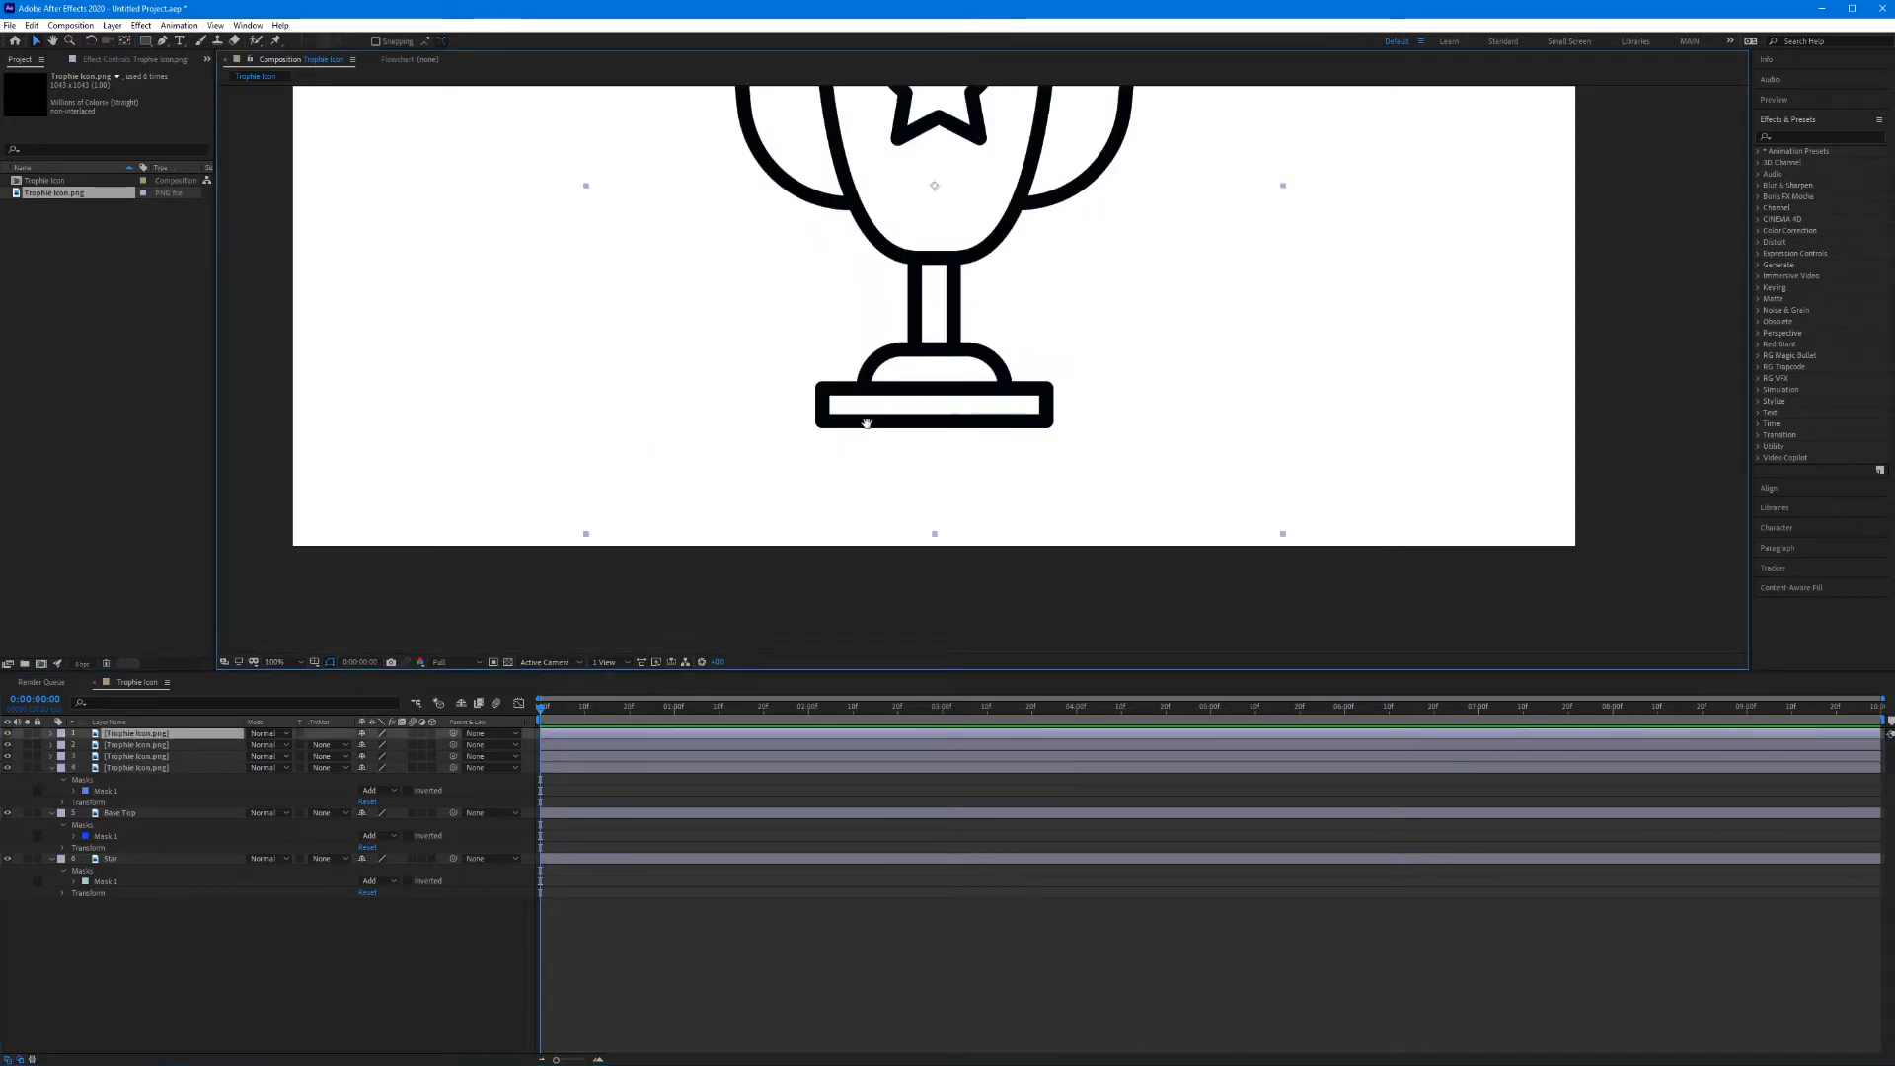
left_click_drag(868, 421, 793, 569)
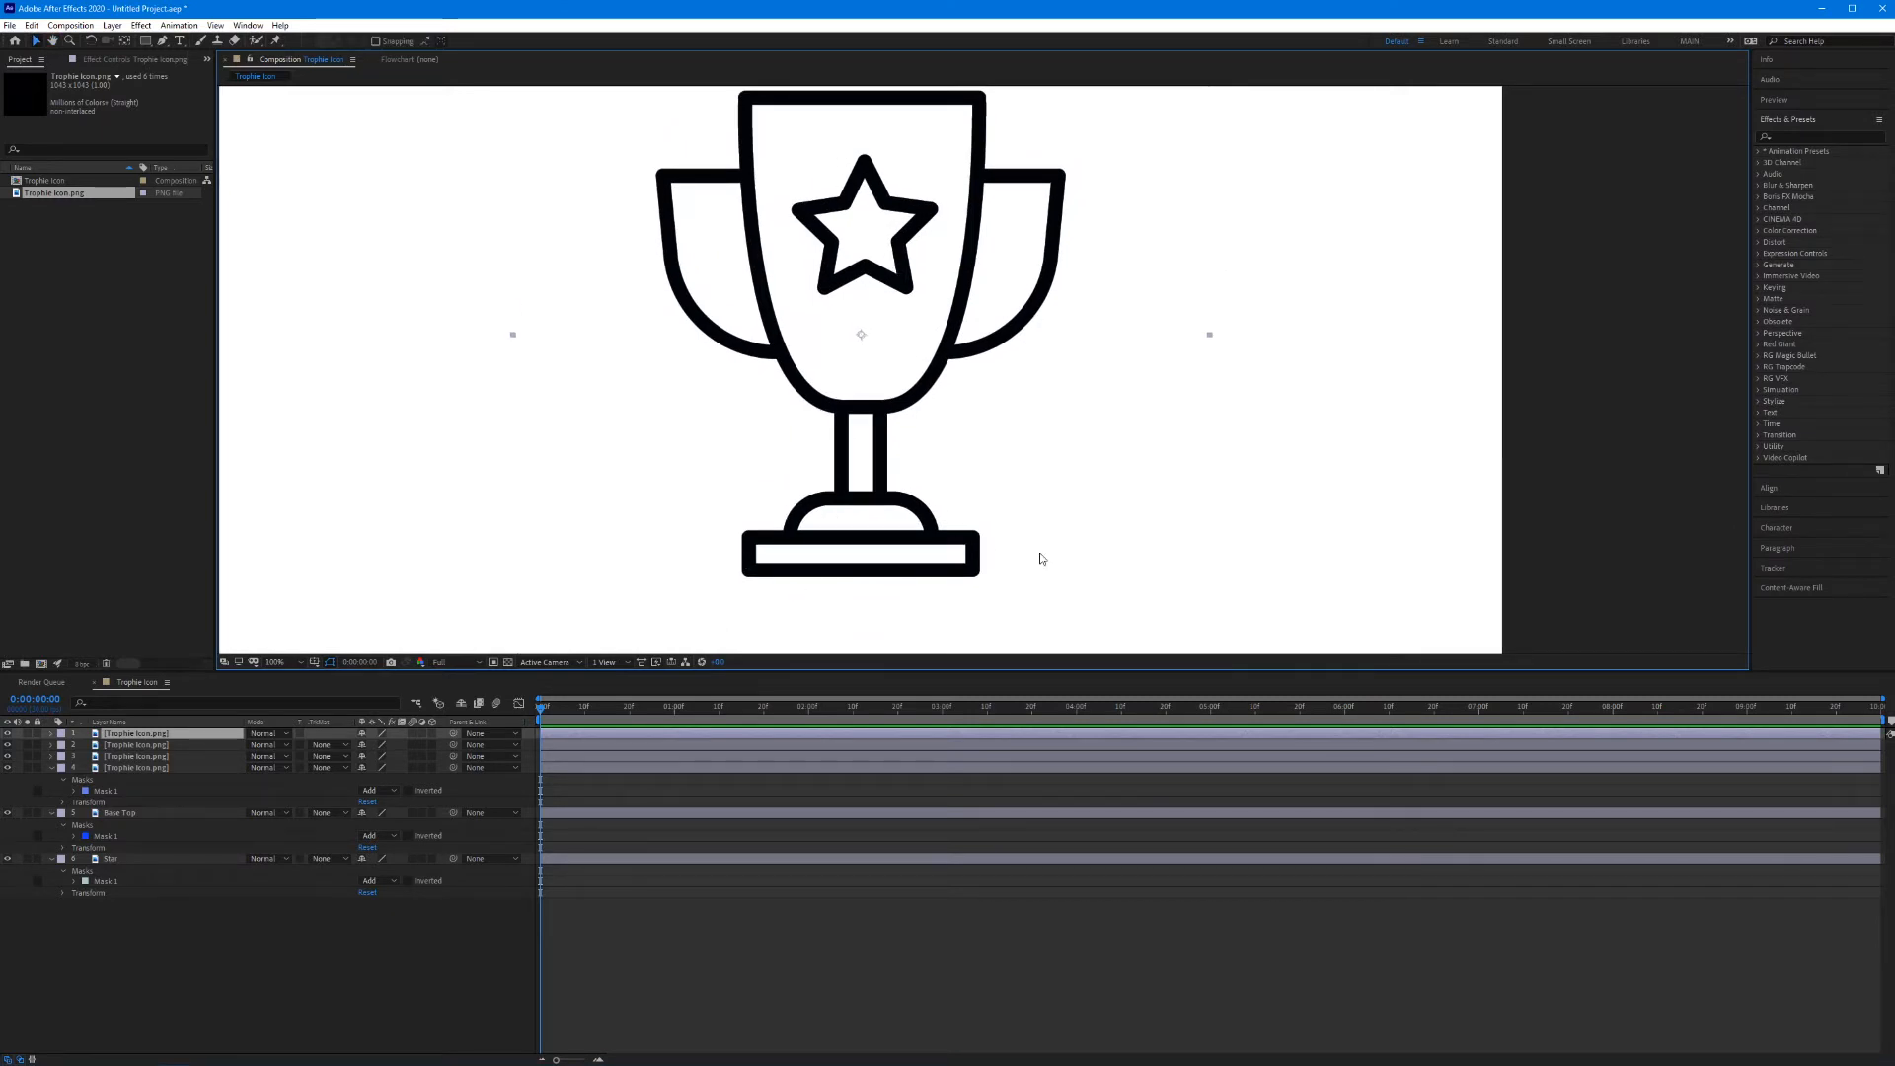
Step: Rename the masked base plate layer as "Base Top" and deselect it
left_click(125, 769)
key("Return")
type("Base Top")
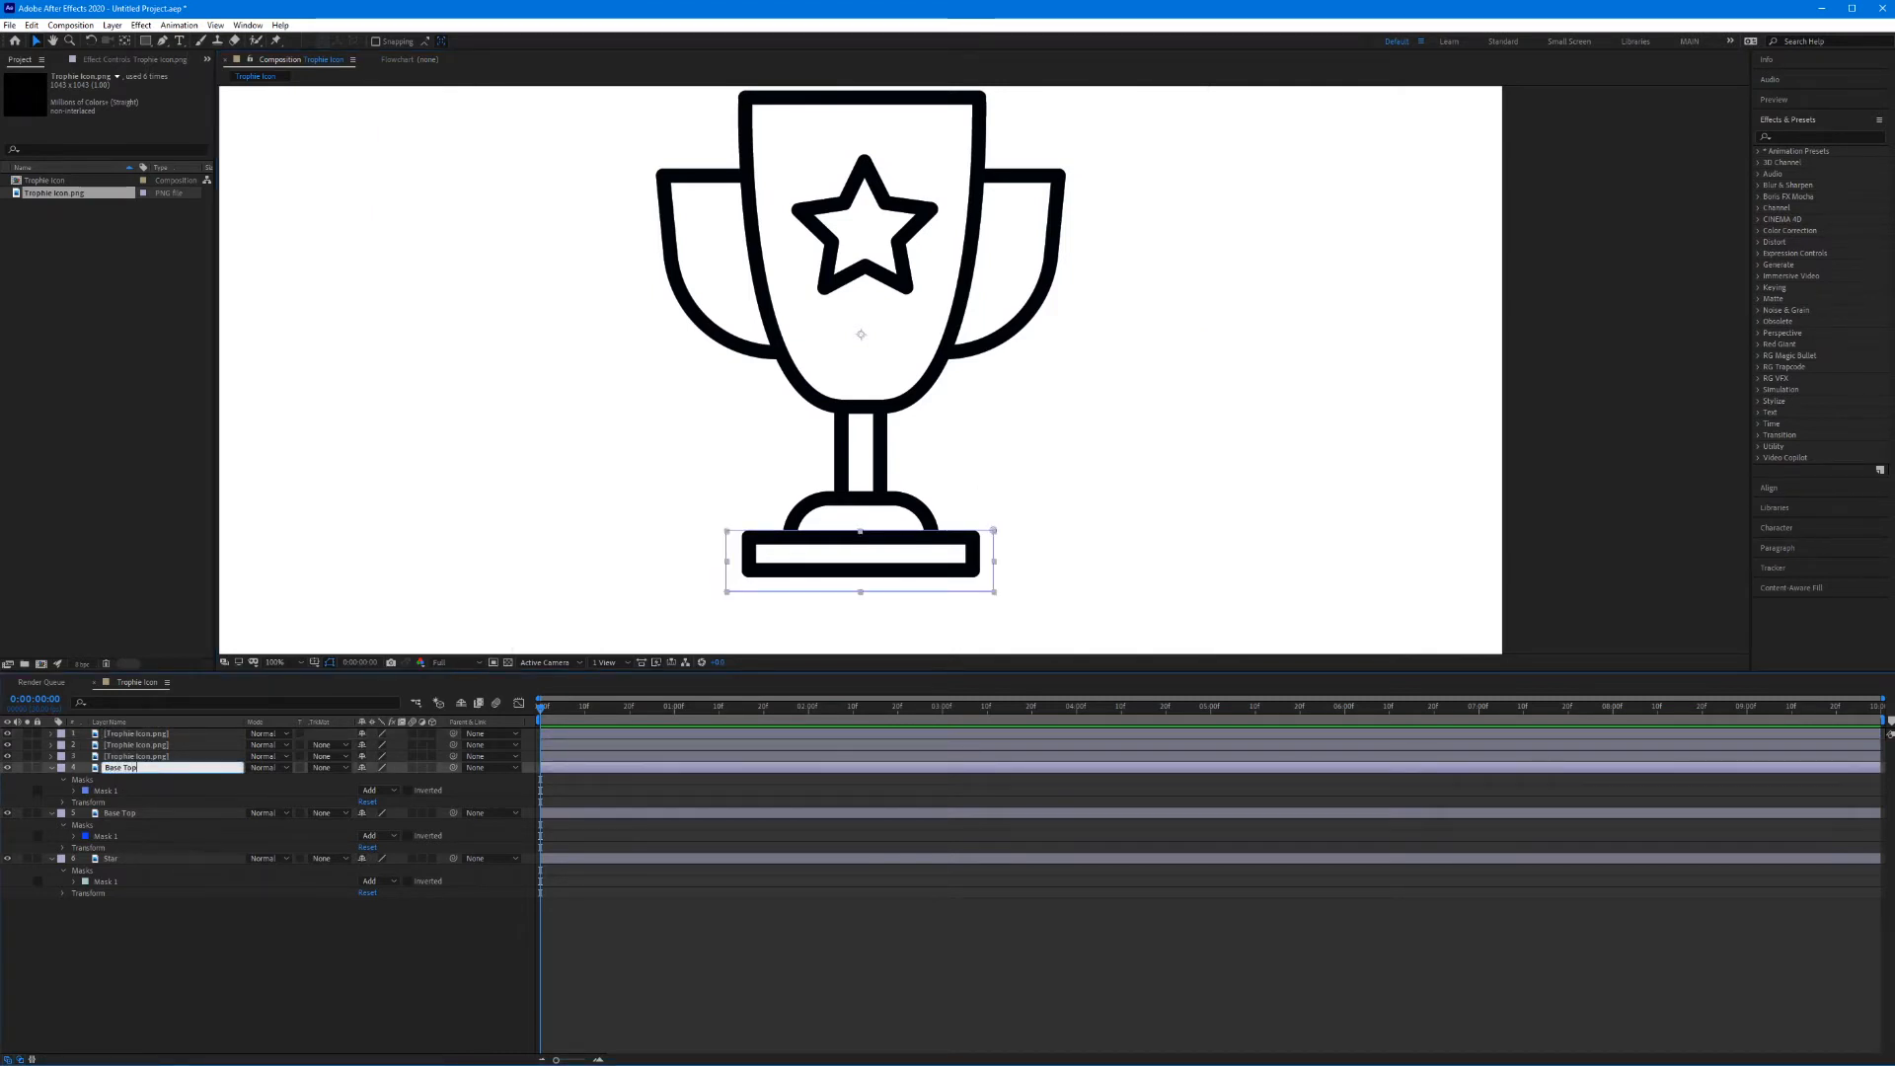
left_click(227, 972)
Step: Start a Pen mask on the third layer, tracing the cup's outer left edge with a curved point near its lower left
left_click_drag(624, 441, 604, 504)
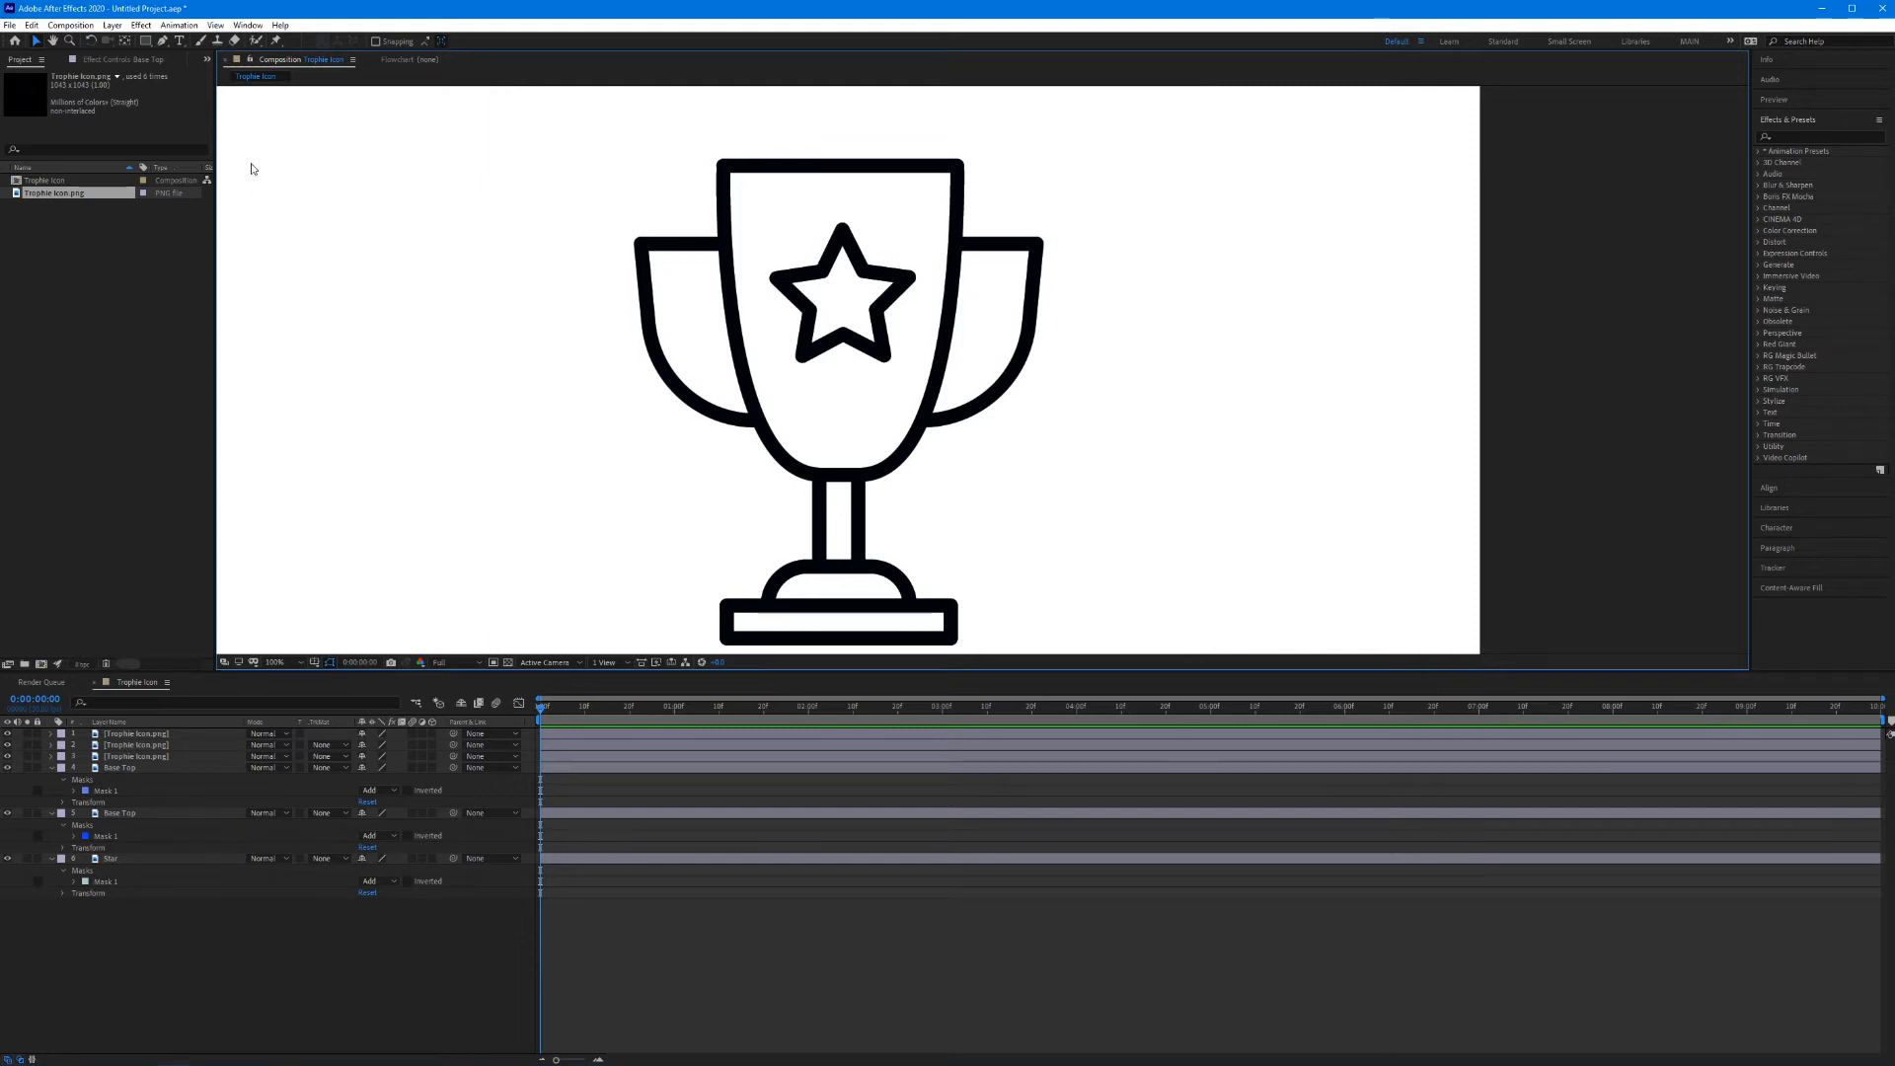
left_click(164, 42)
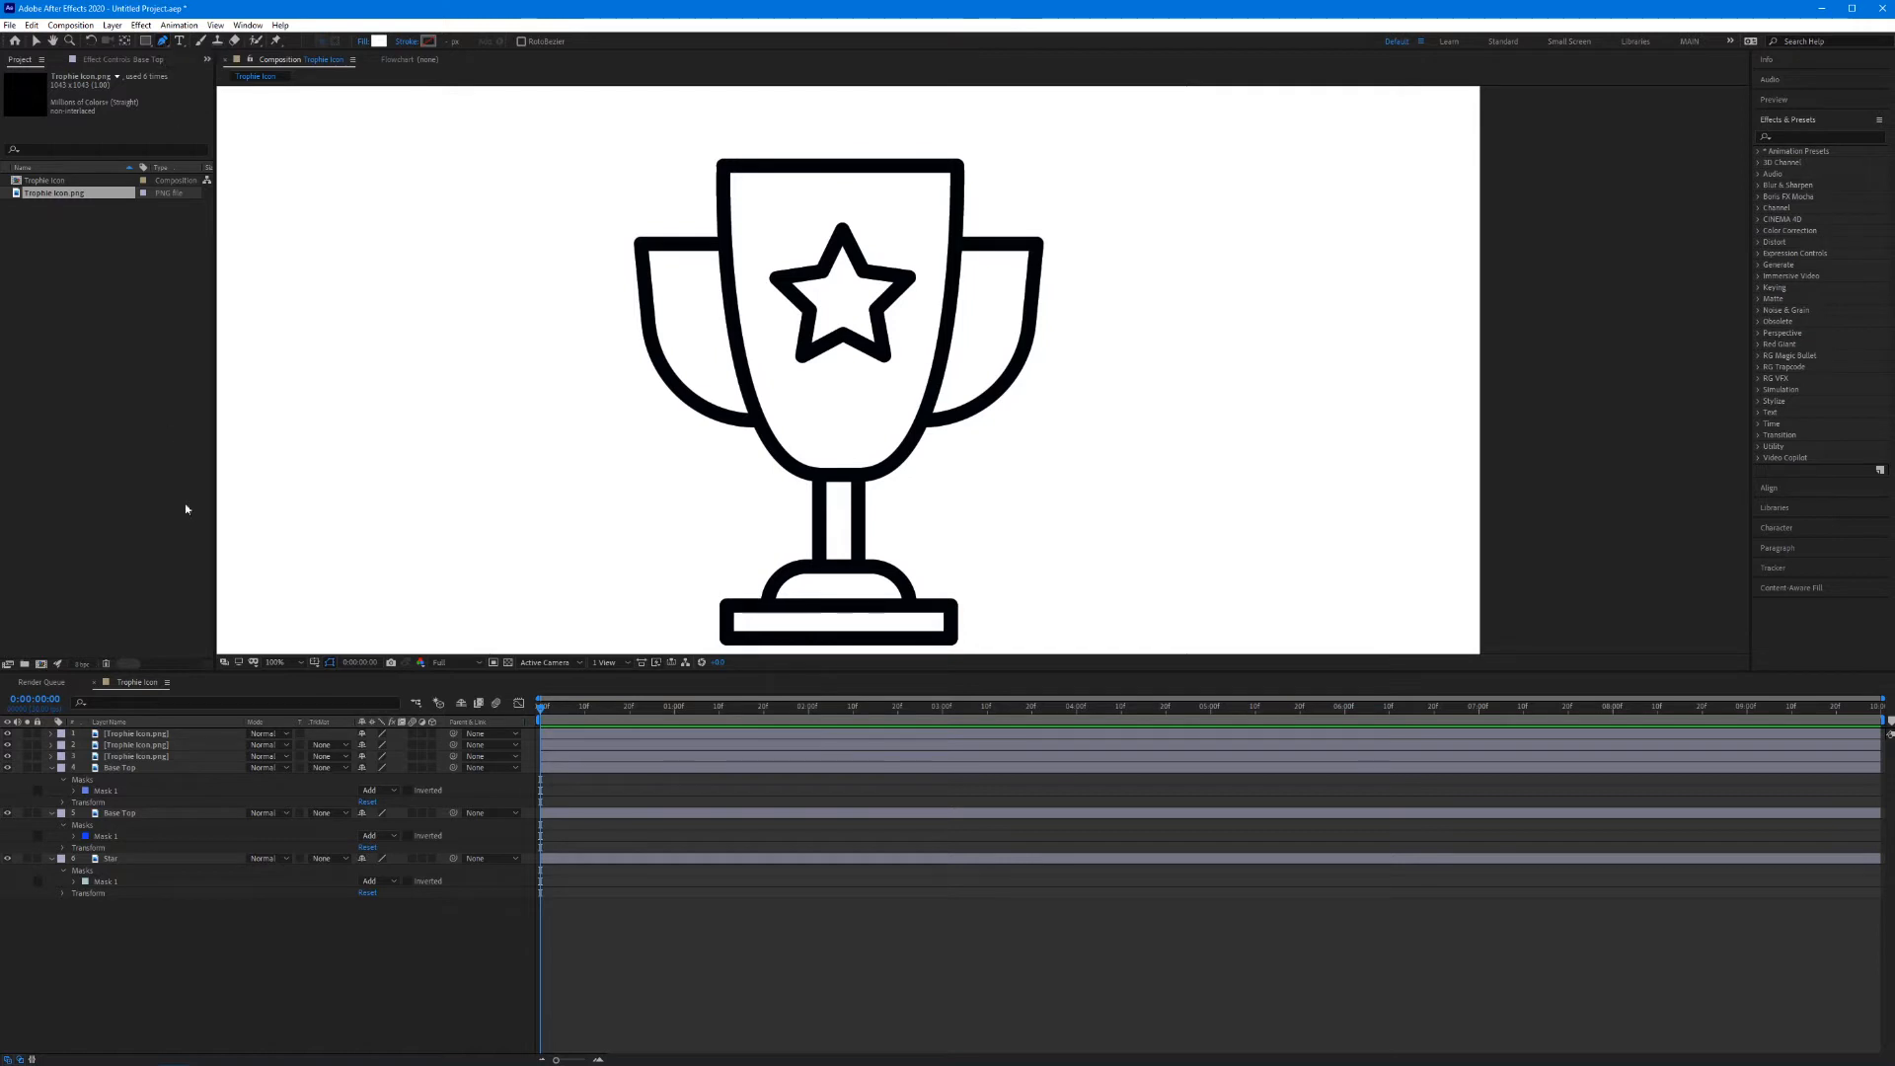
left_click(151, 757)
left_click(150, 756)
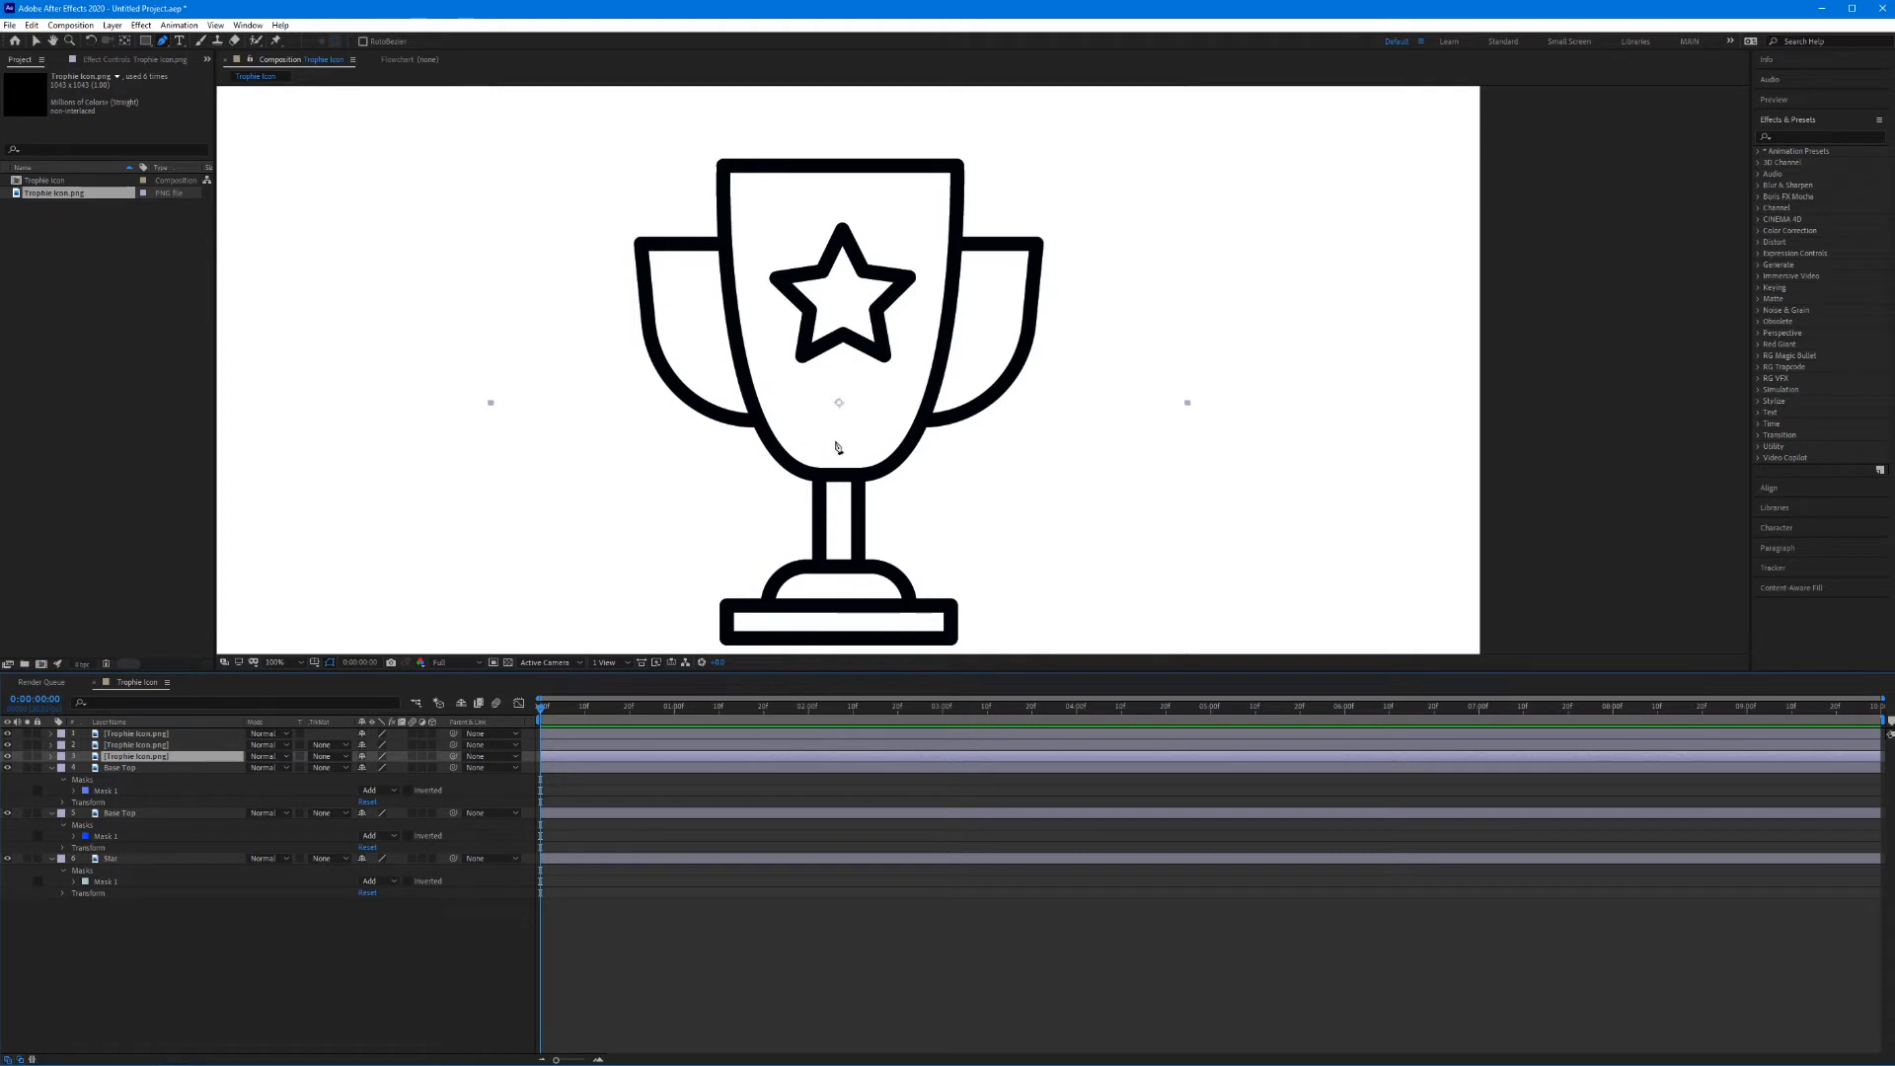
key("period")
left_click_drag(832, 256, 946, 318)
key("g")
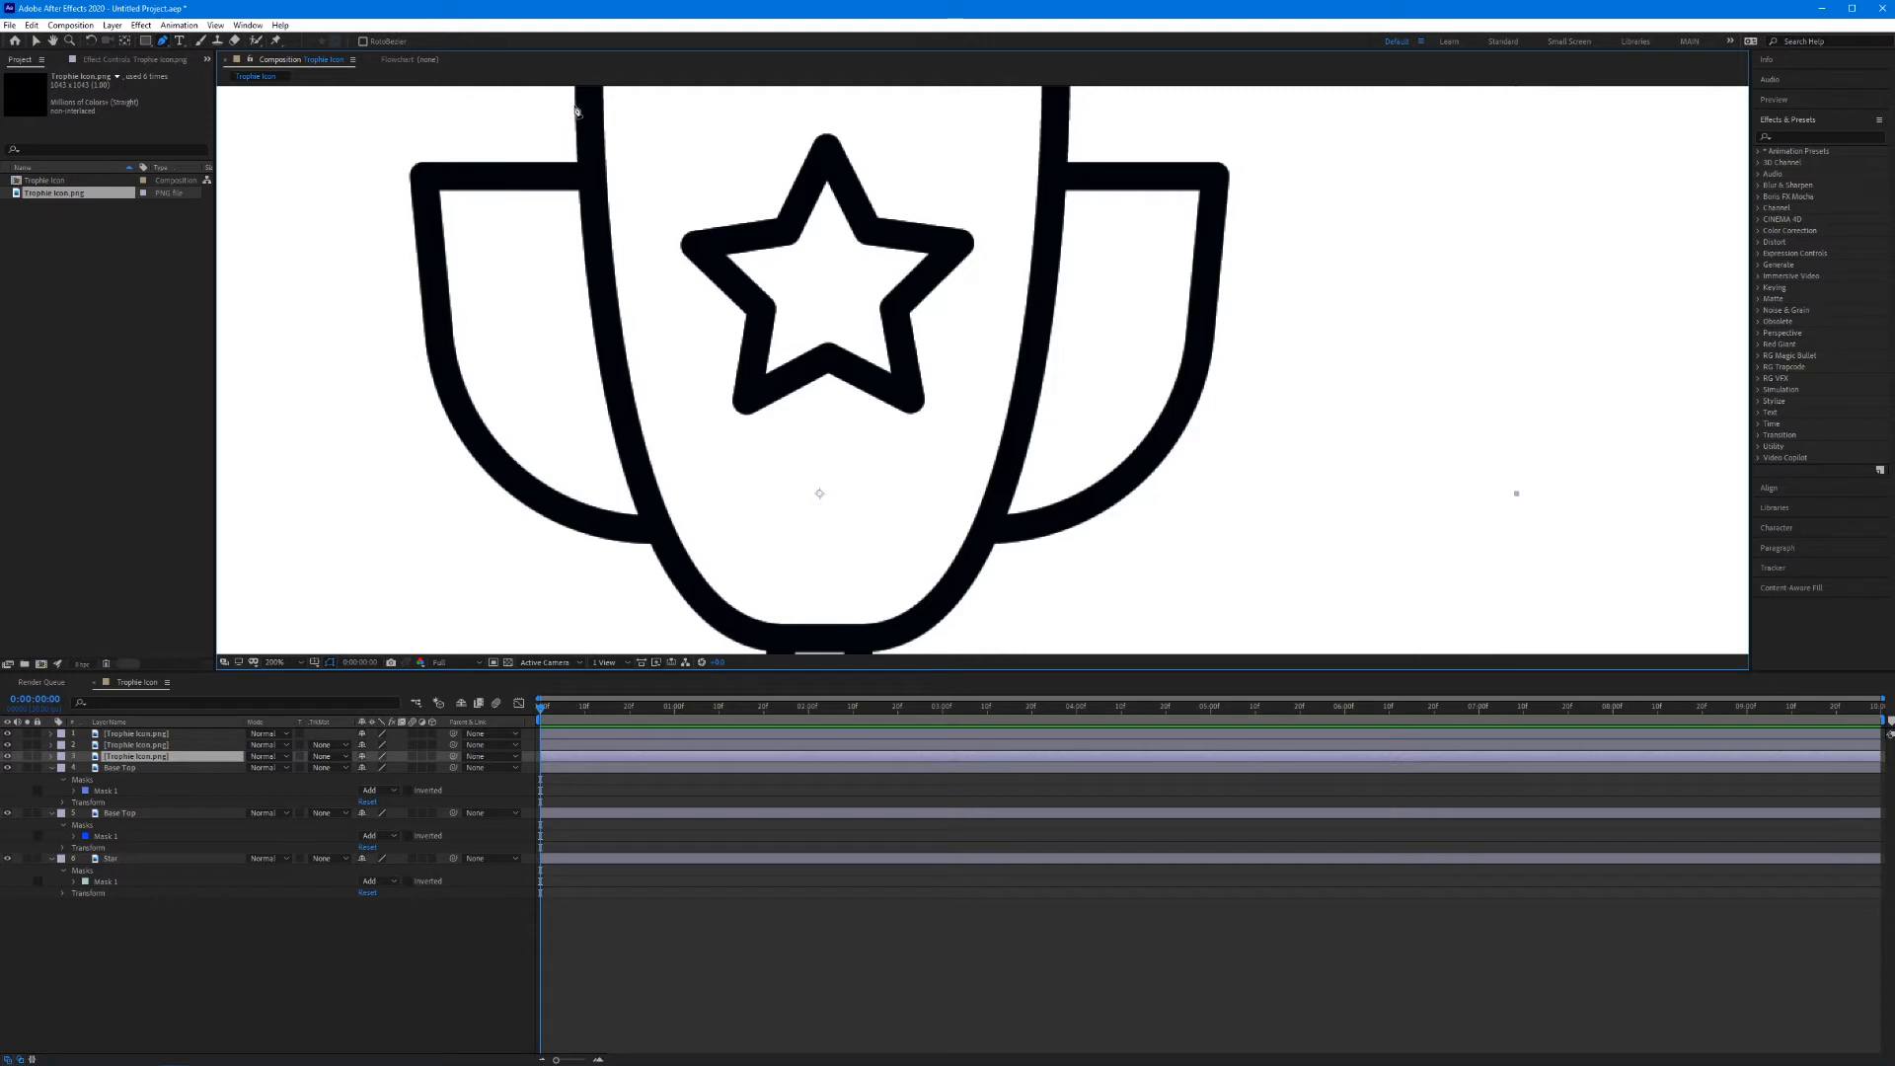
left_click(574, 106)
mouse_move(683, 601)
left_mouse_down()
mouse_move(734, 650)
mouse_move(777, 626)
mouse_move(825, 635)
mouse_move(761, 647)
mouse_move(797, 569)
left_mouse_up()
scroll(817, 470, "up", 4)
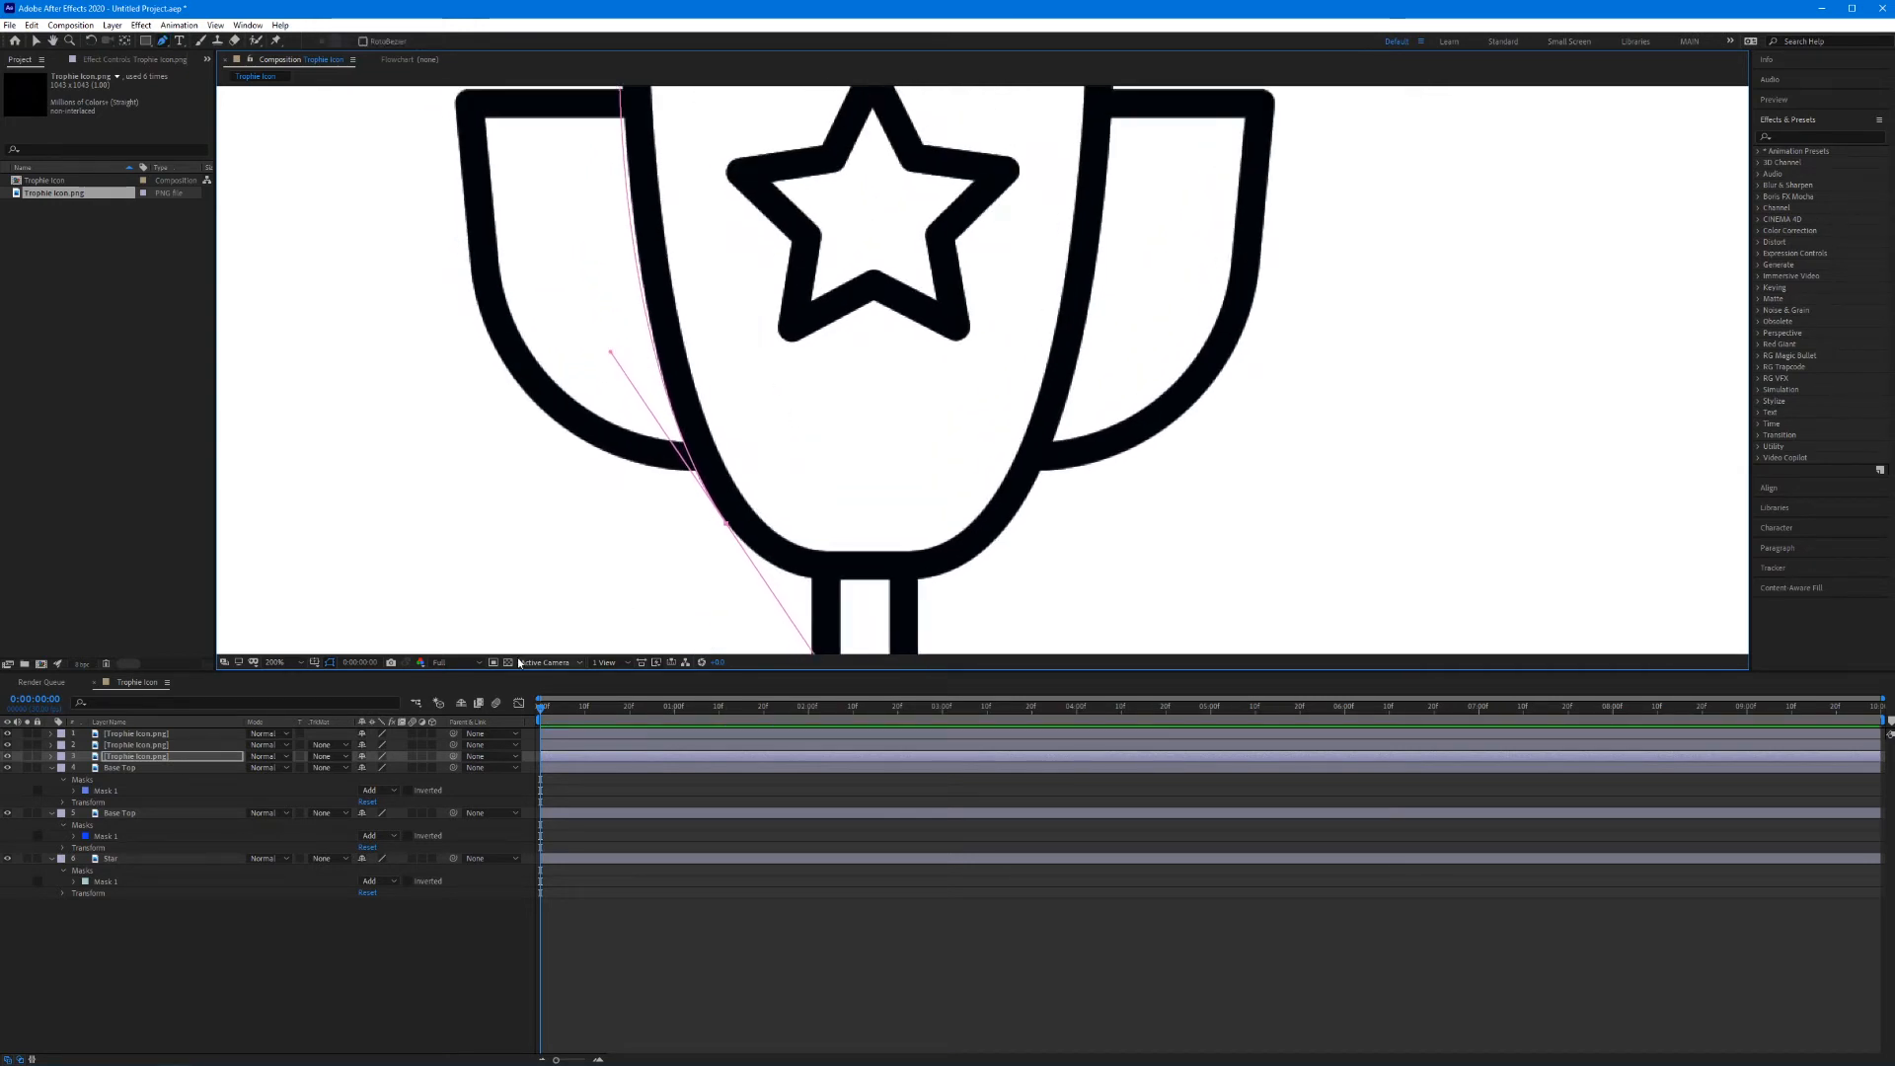
Step: Continue the cup mask up its right side with curved points, route it above the rim, and close the path at its starting point
left_click(508, 662)
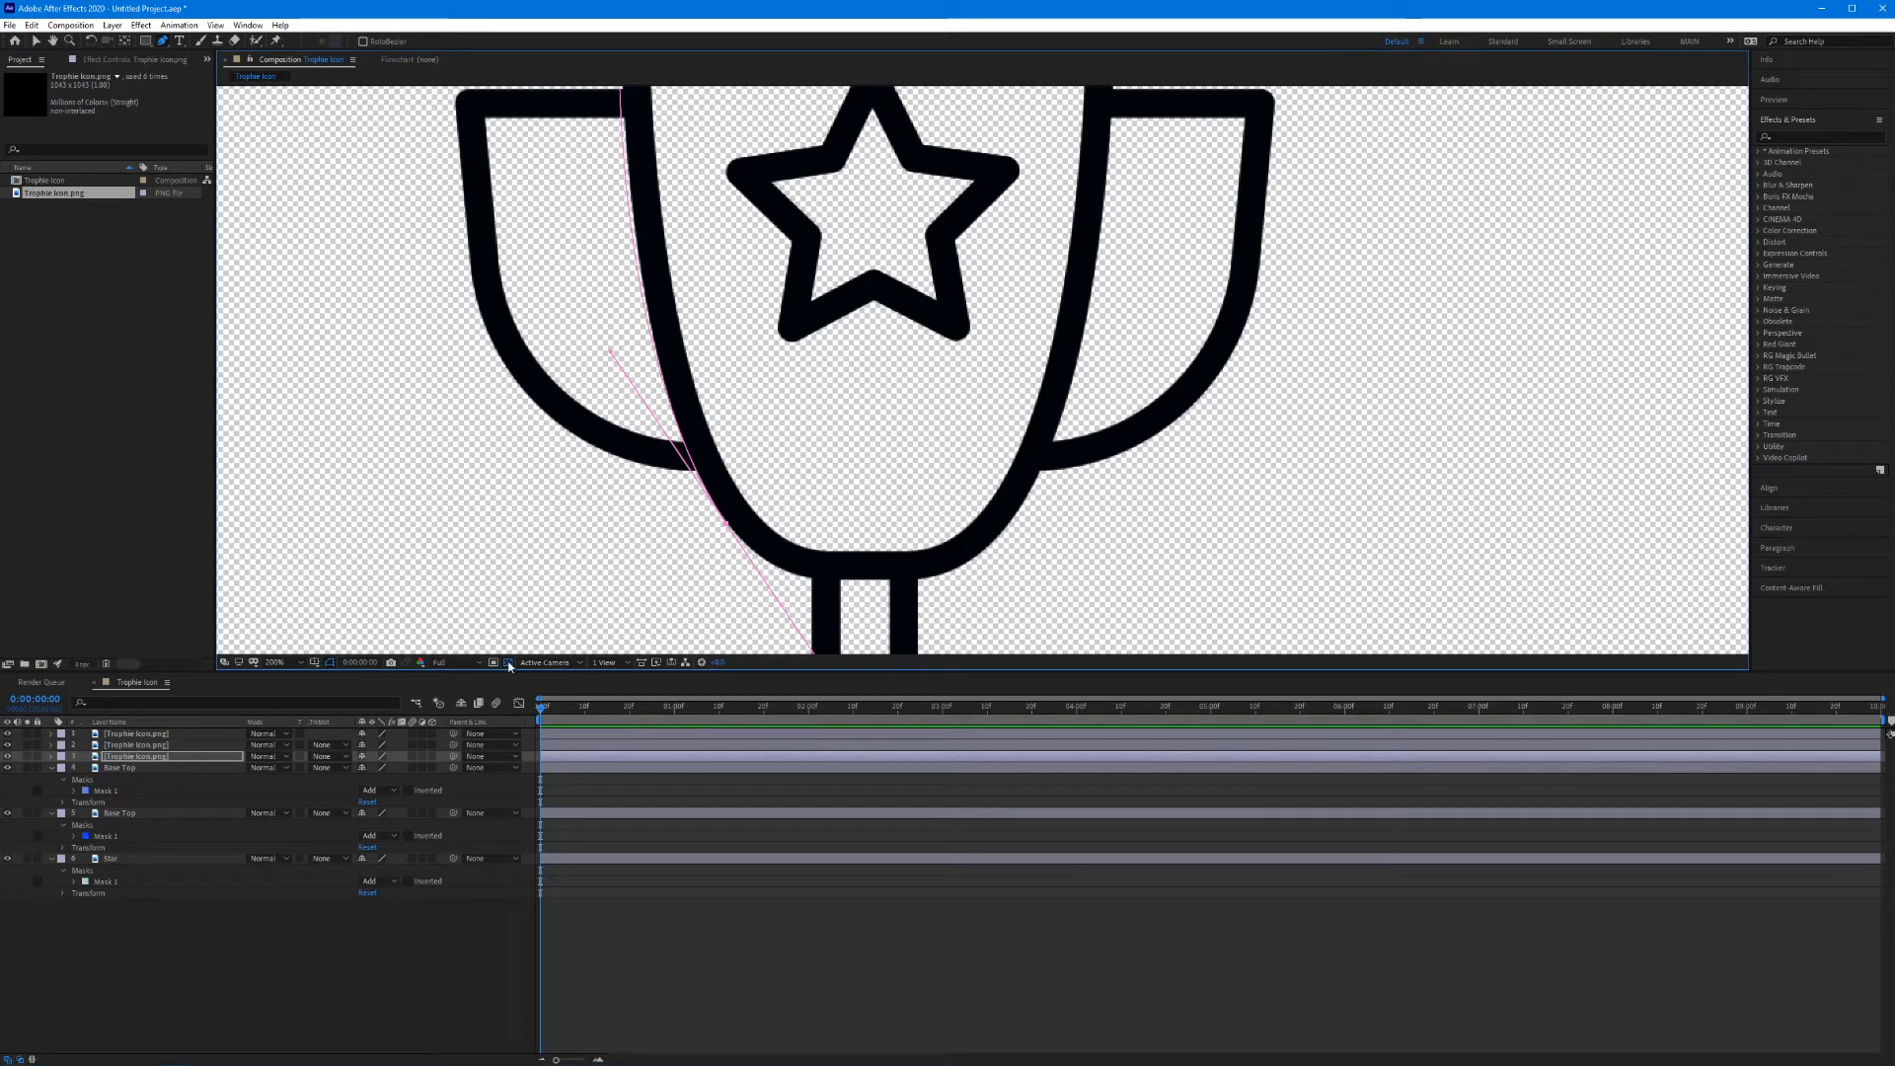
left_click(508, 663)
scroll(928, 418, "up", 1)
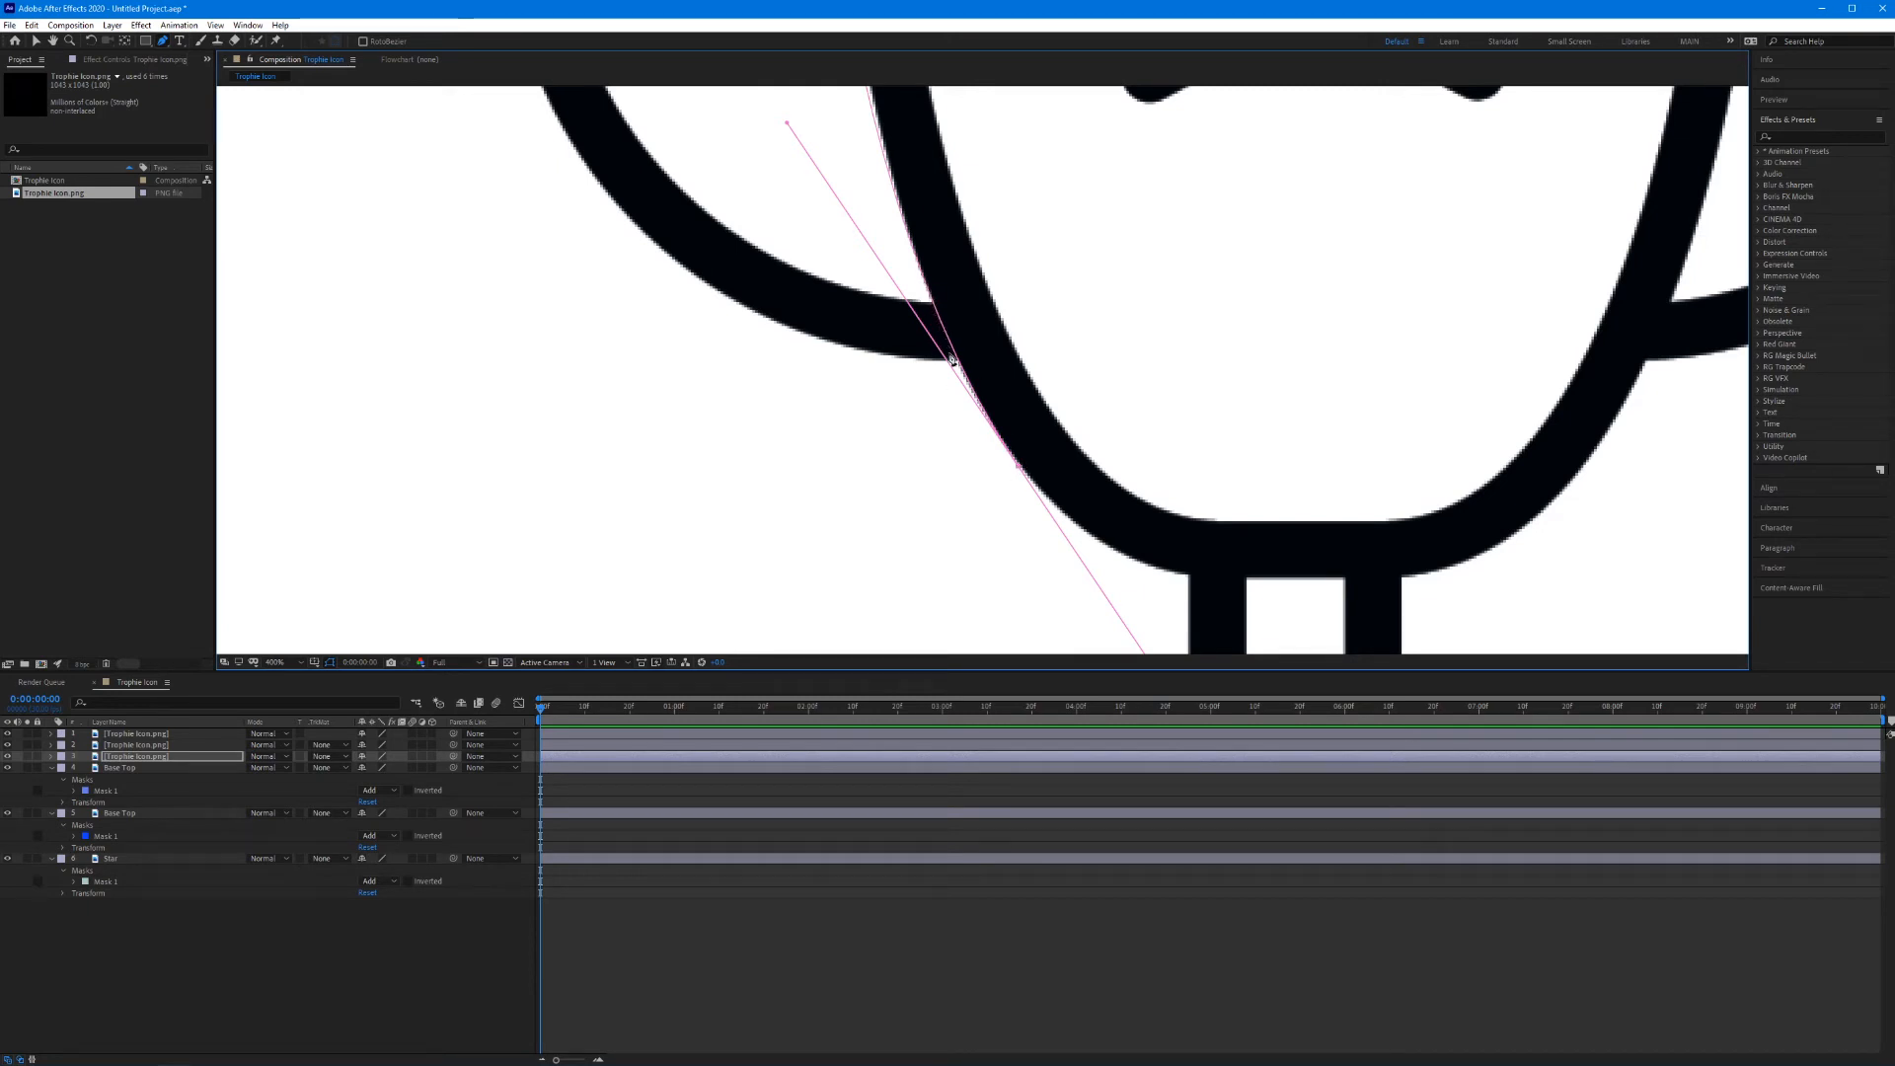
scroll(1005, 311, "down", 1)
left_click_drag(1007, 243, 938, 360)
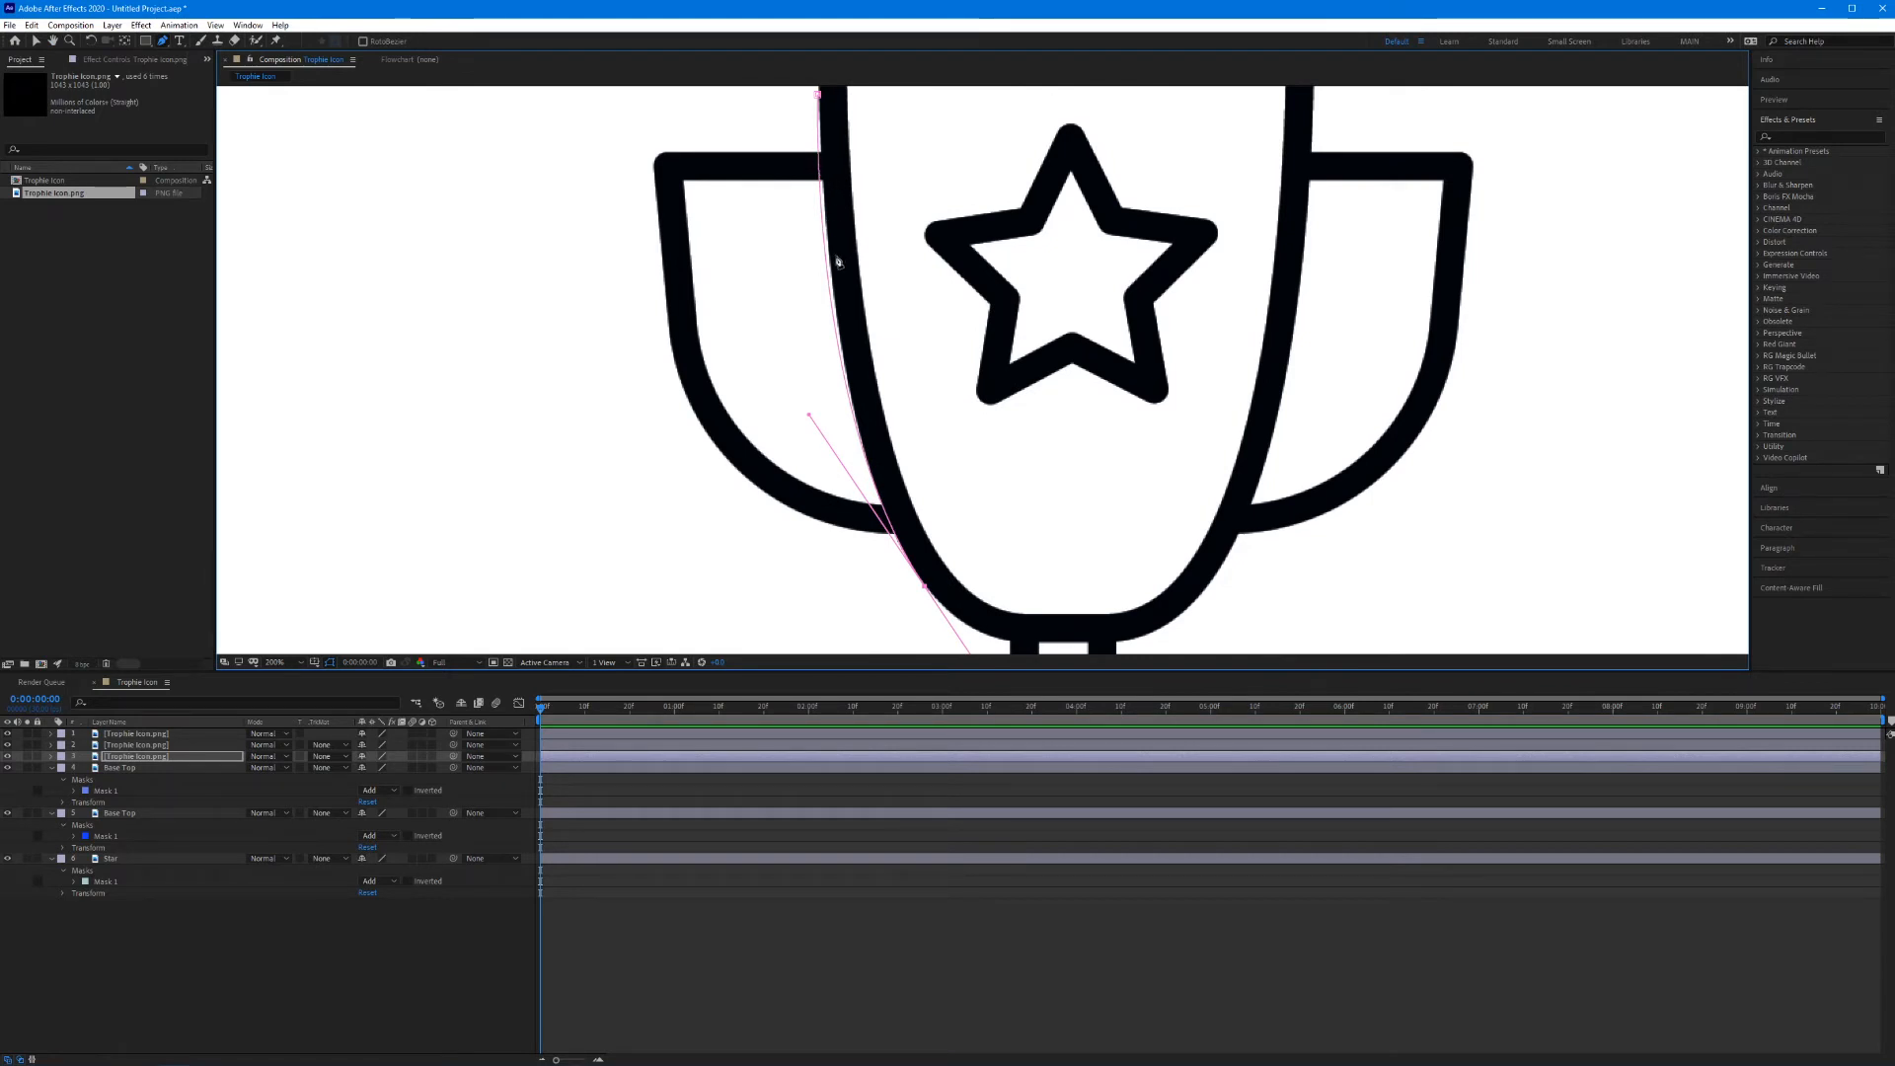
left_click_drag(1118, 639, 1010, 525)
left_click_drag(1085, 396, 985, 479)
left_click(1027, 129)
left_click_drag(1027, 128, 1017, 74)
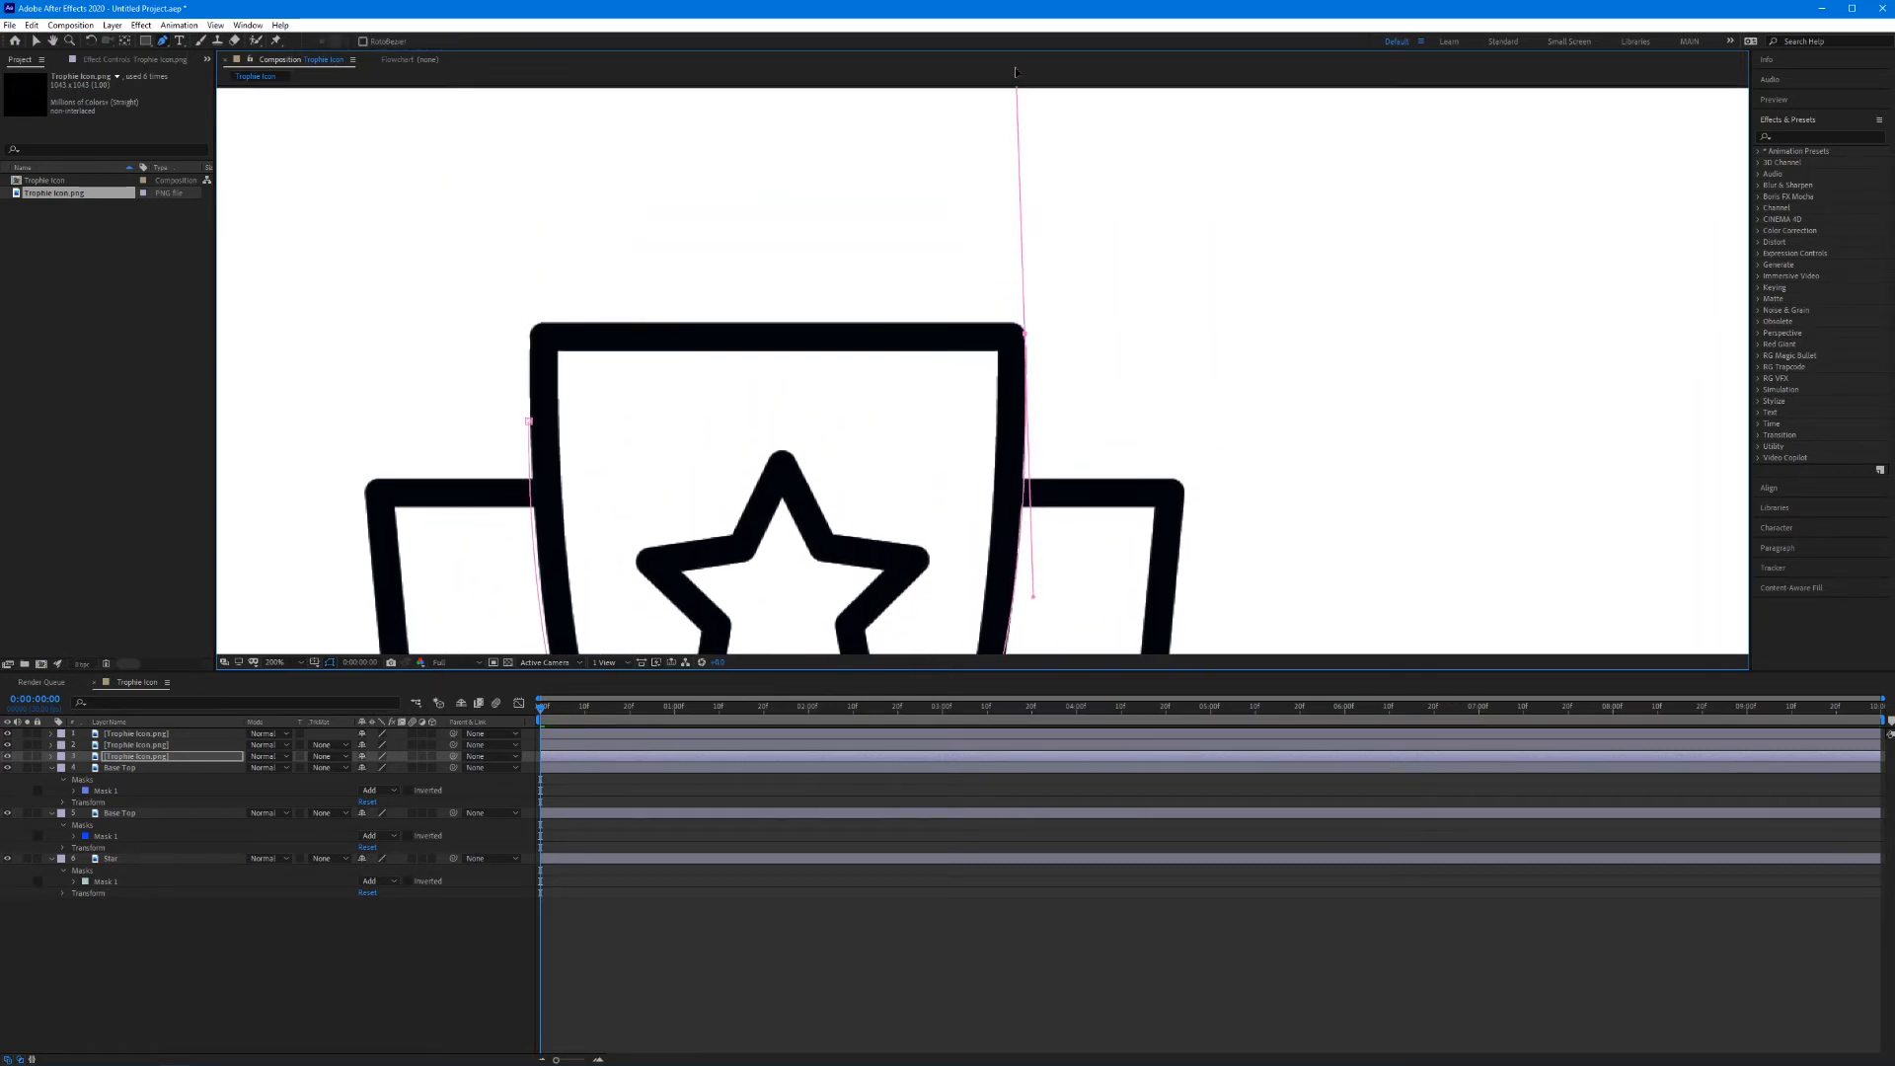
left_click(802, 155)
left_click(508, 219)
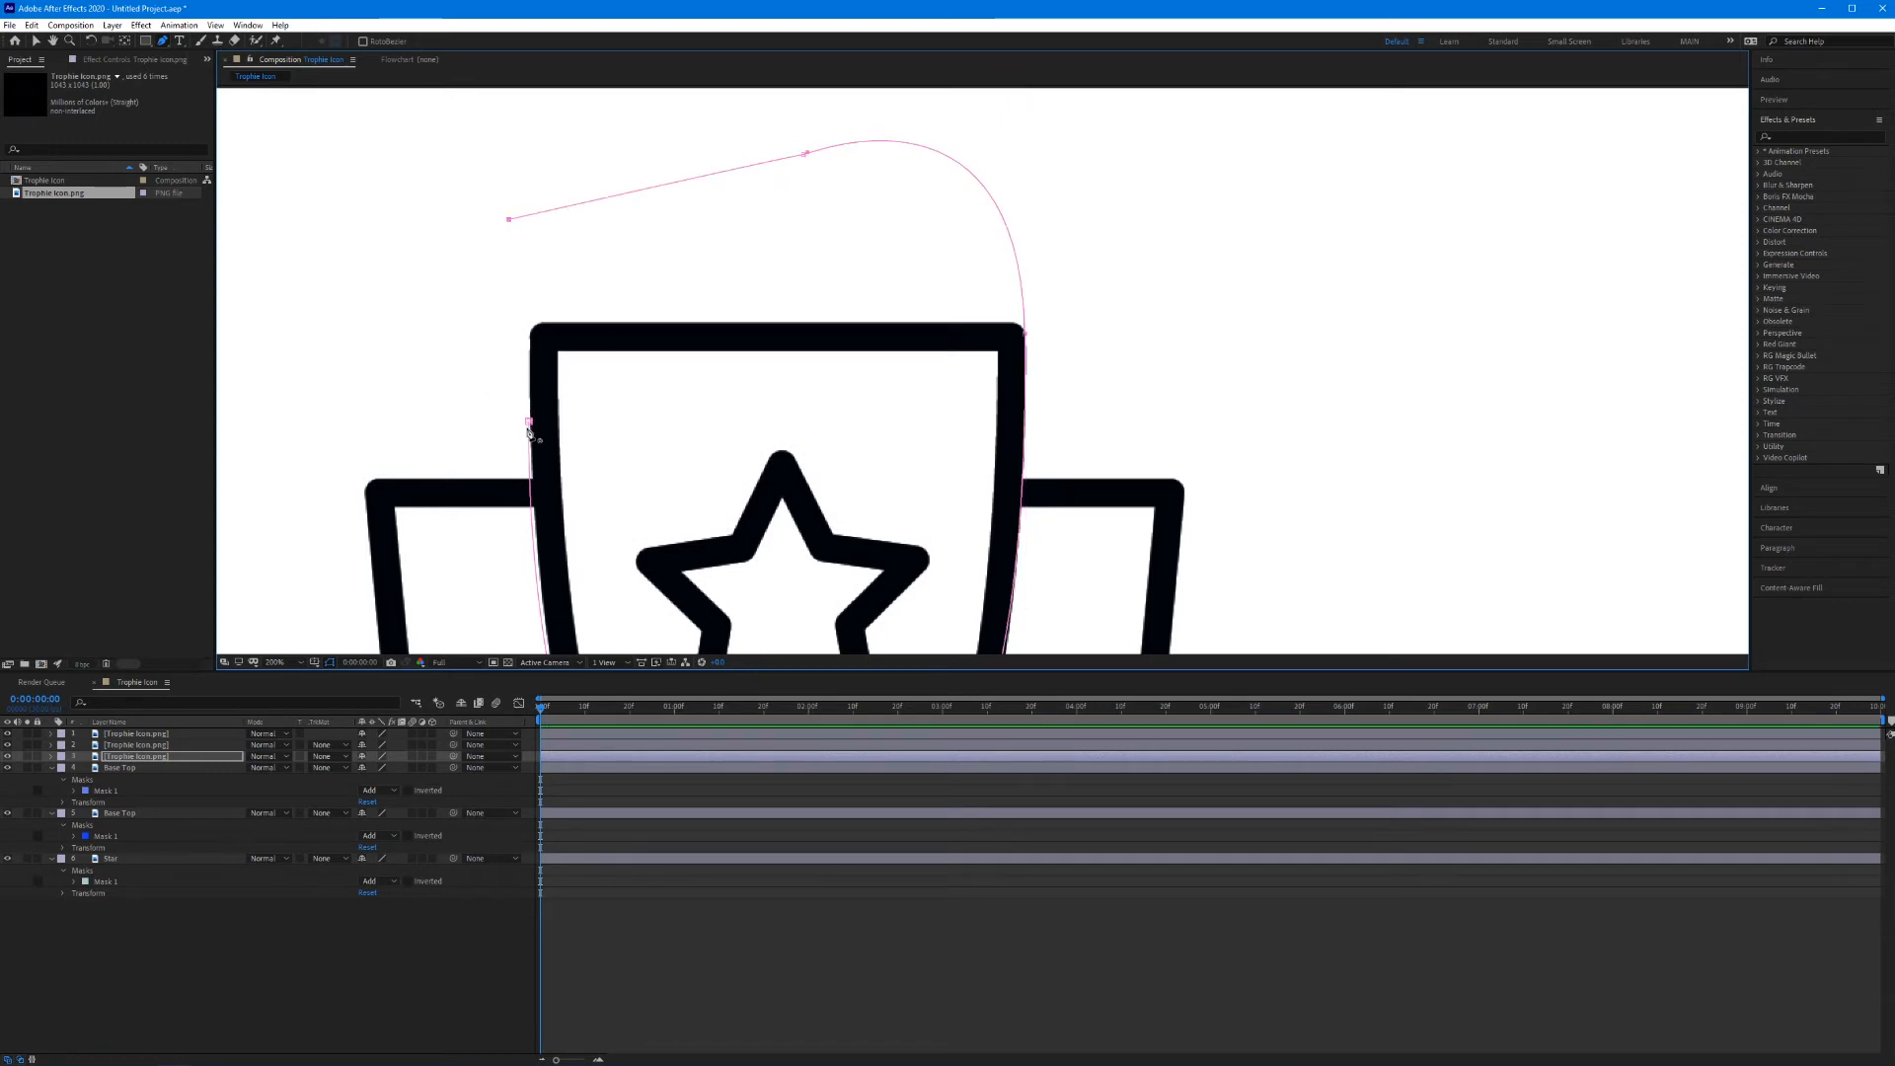
left_click(528, 425)
Step: Add a point midway along the cup mask's bottom curve and move it up to the cup's lower edge
left_click_drag(981, 508, 957, 148)
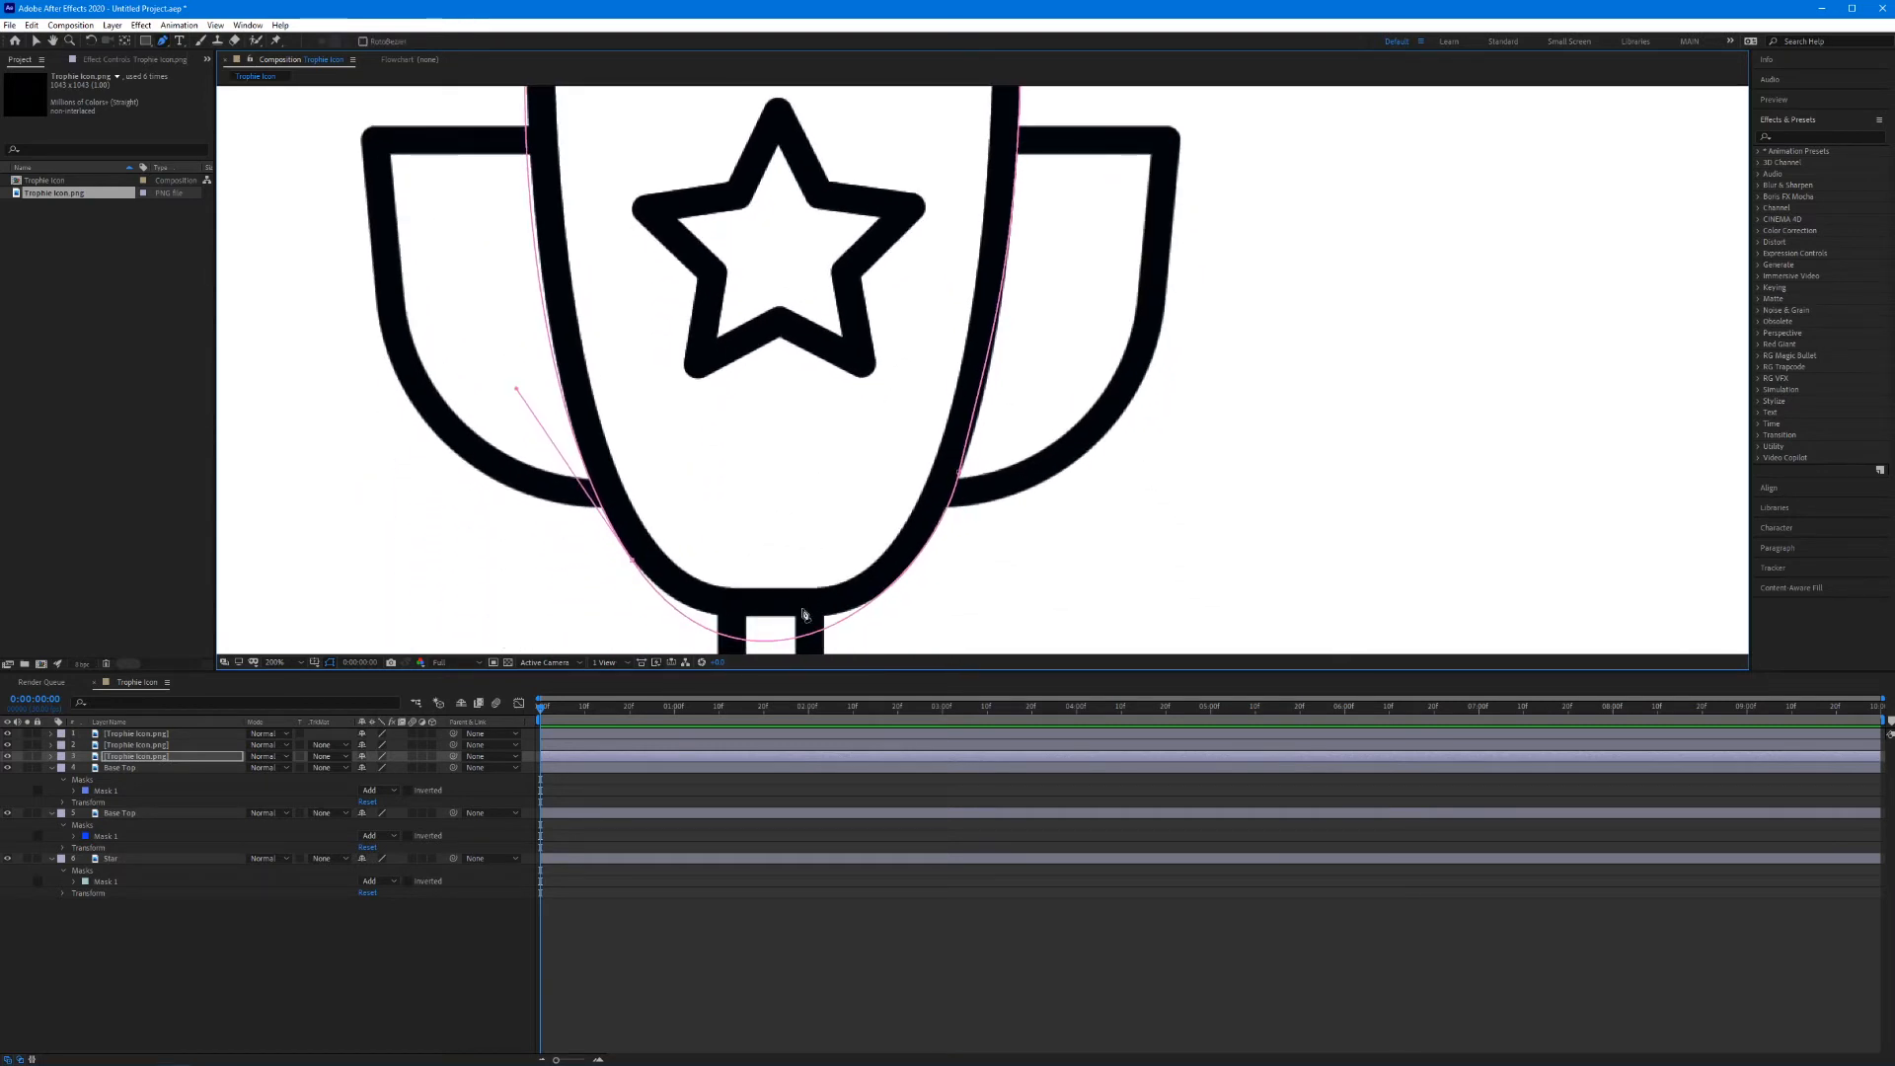
left_click_drag(807, 608, 794, 490)
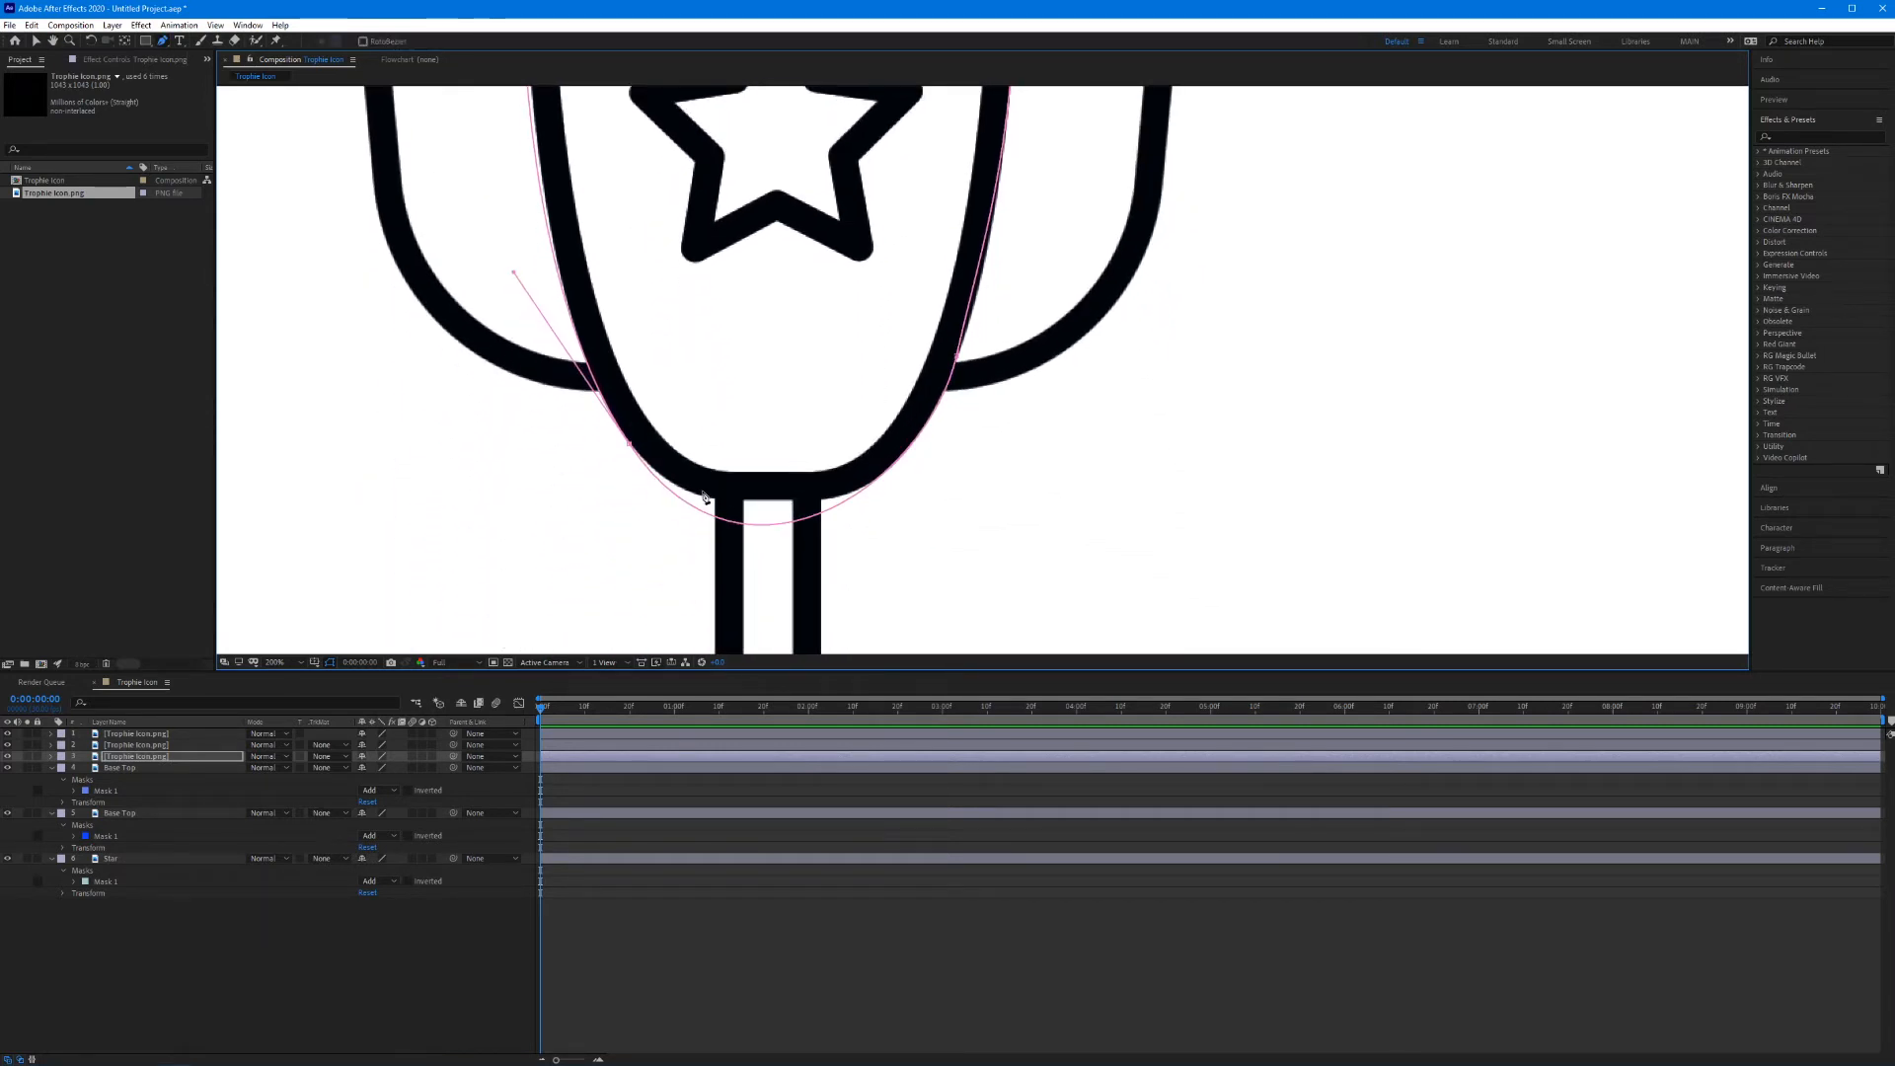
left_click(759, 526)
left_click_drag(759, 526, 881, 505)
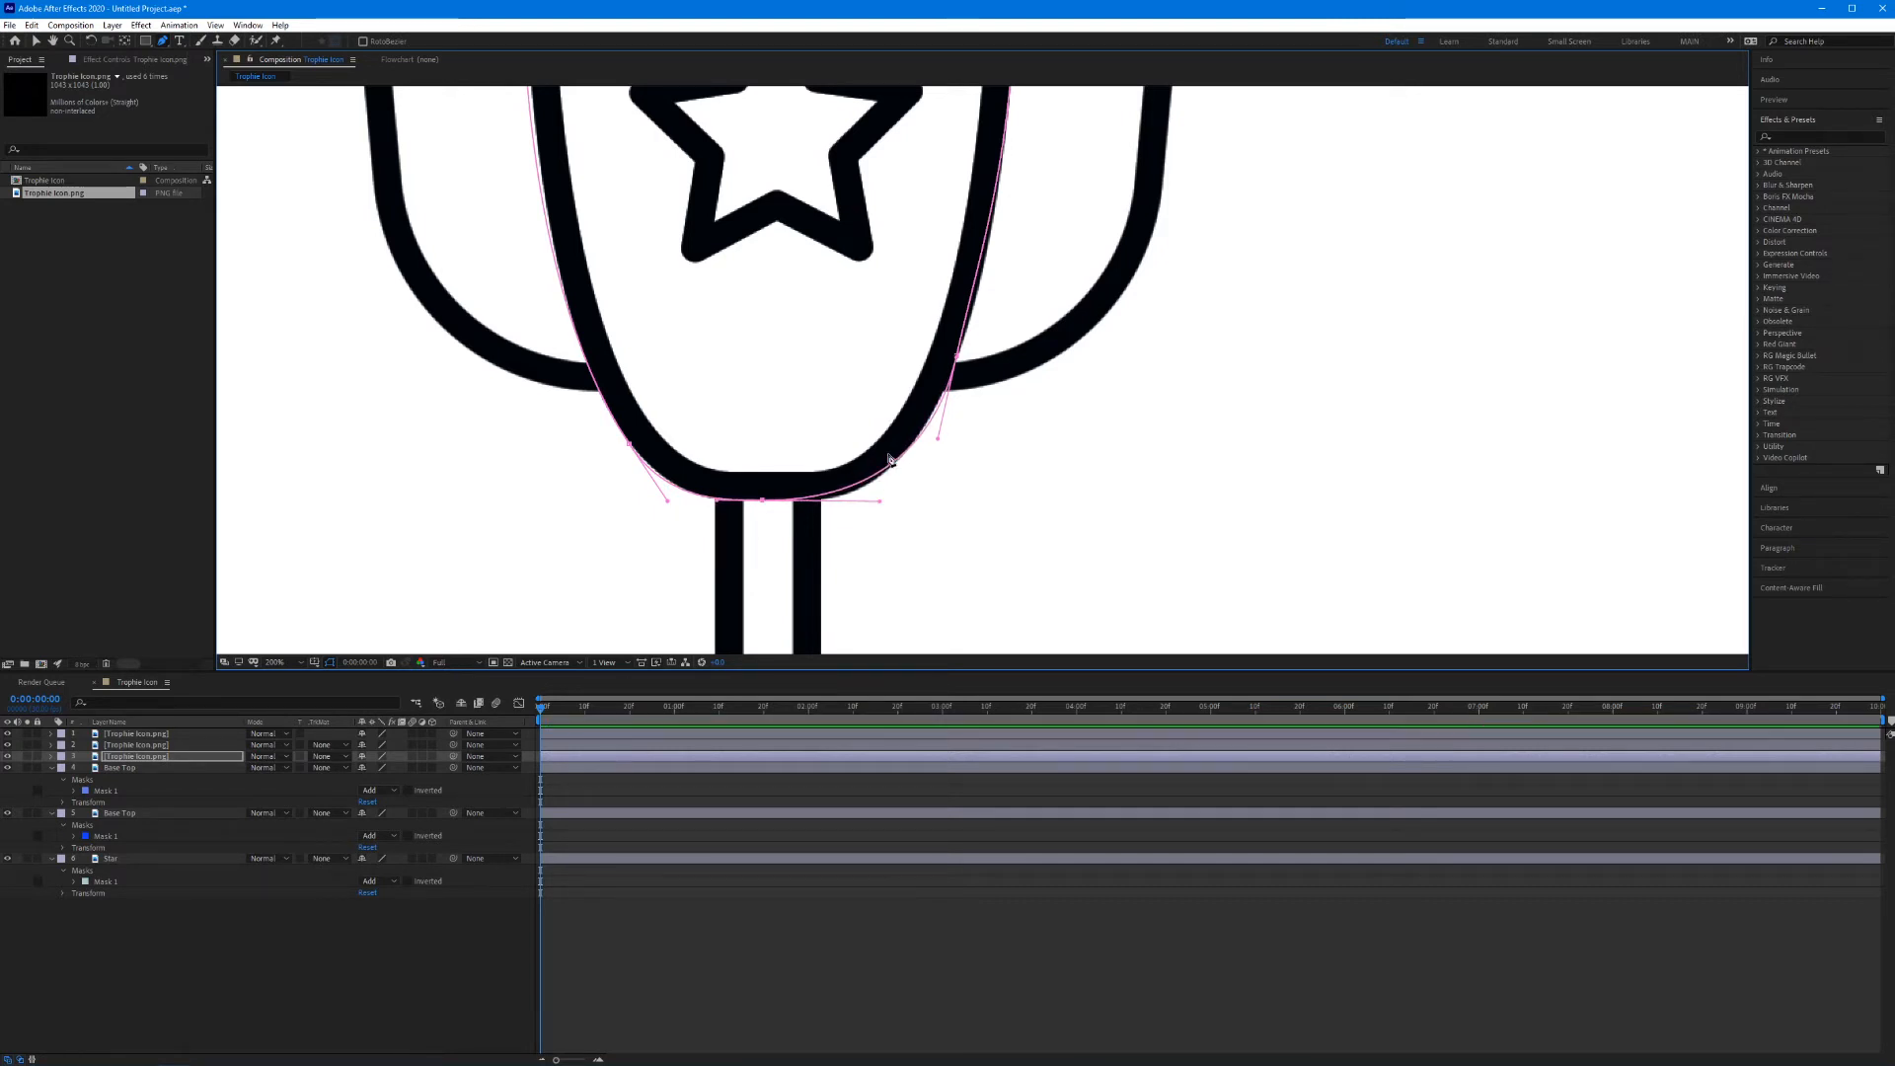
Step: Adjust the curve handles of the cup mask's lower right and bottom centre points to follow the cup's bottom edge
left_click_drag(937, 438, 911, 485)
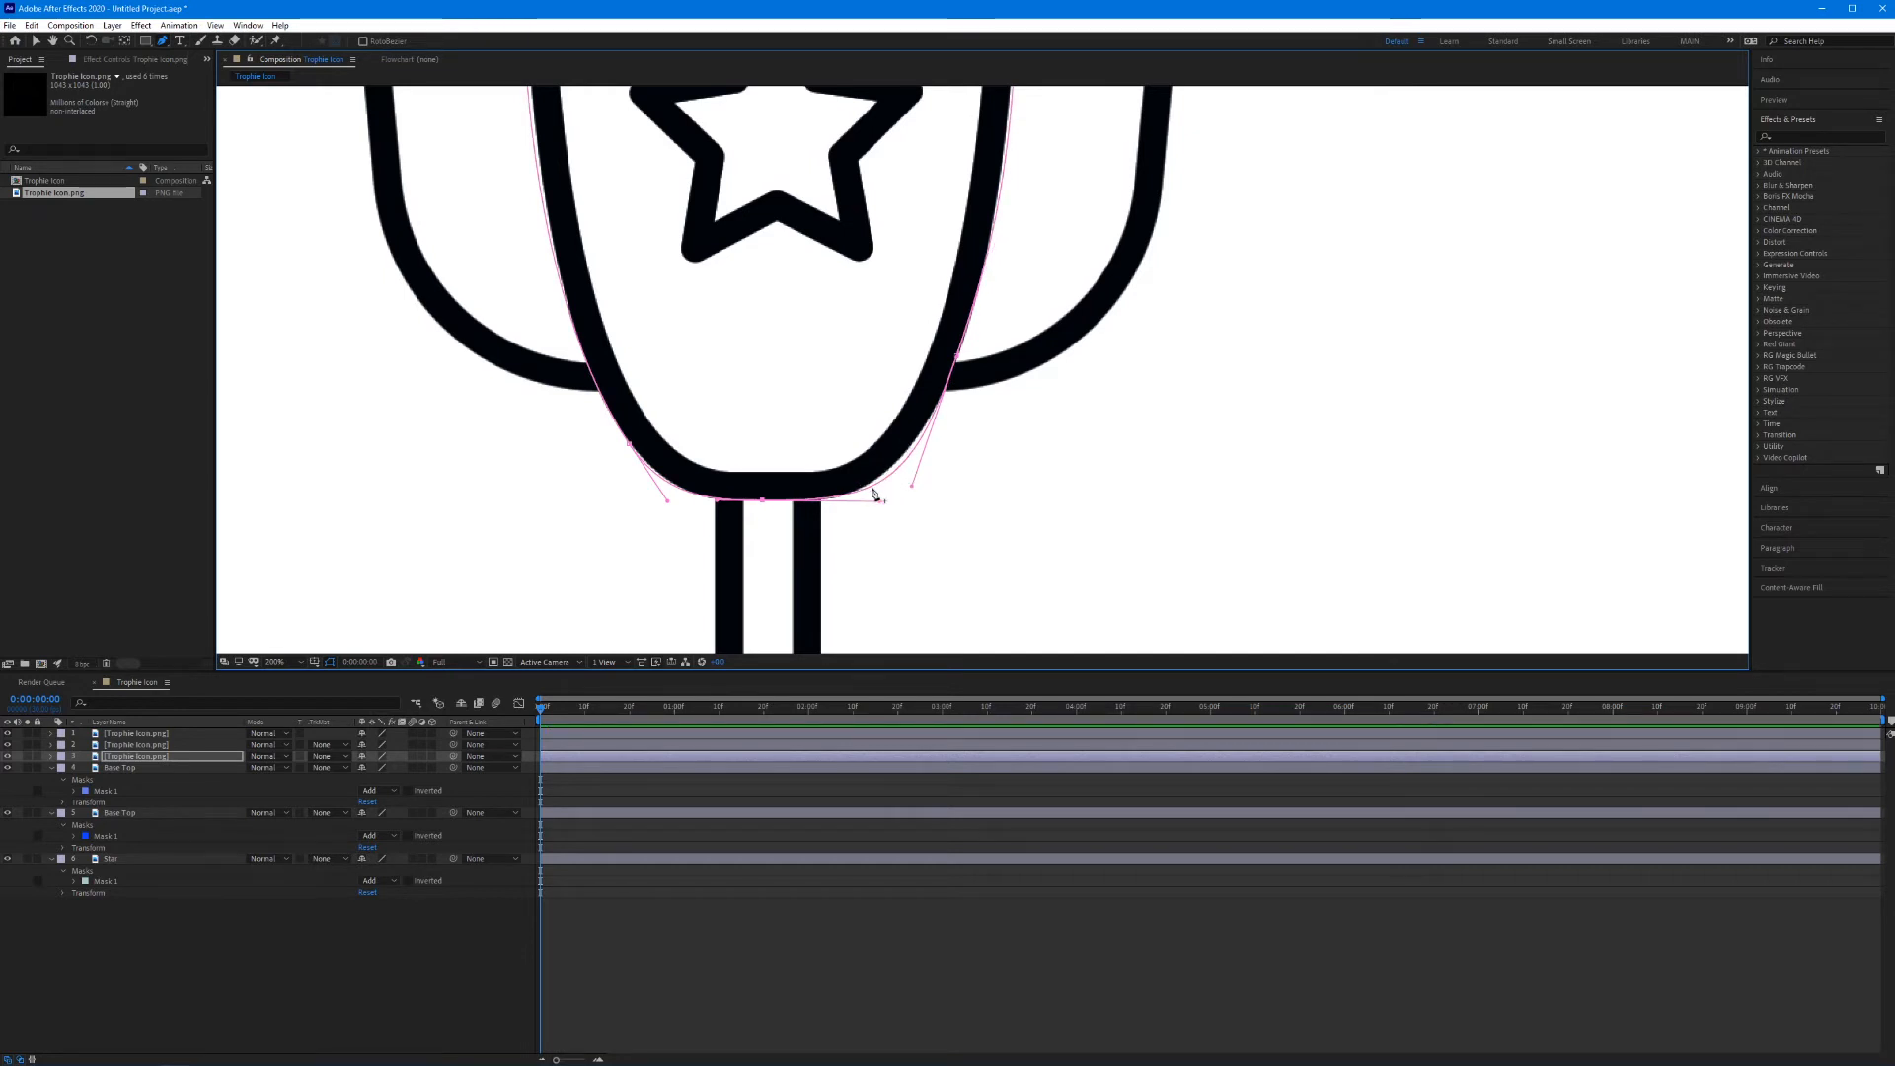
scroll(765, 506, "up", 2)
mouse_move(658, 500)
left_mouse_down()
mouse_move(655, 523)
mouse_move(662, 500)
left_mouse_up()
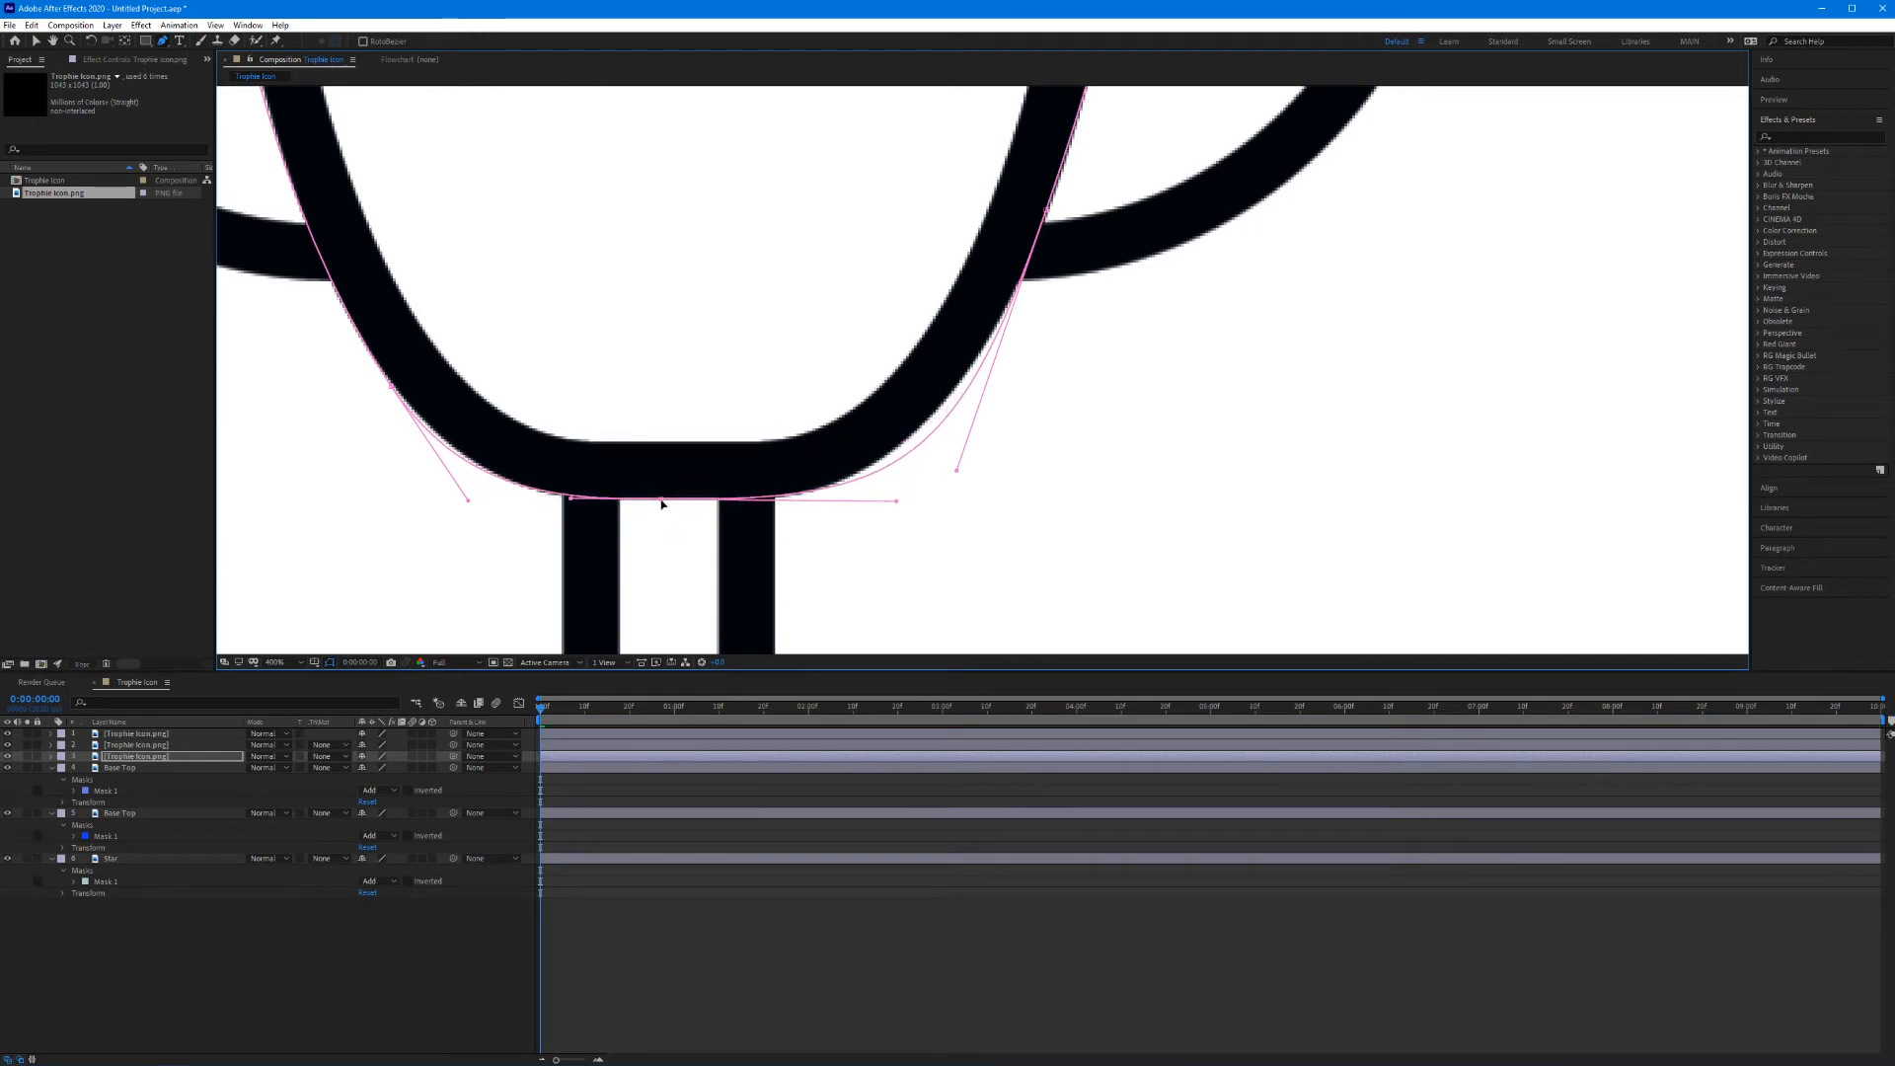
left_click_drag(897, 504, 905, 504)
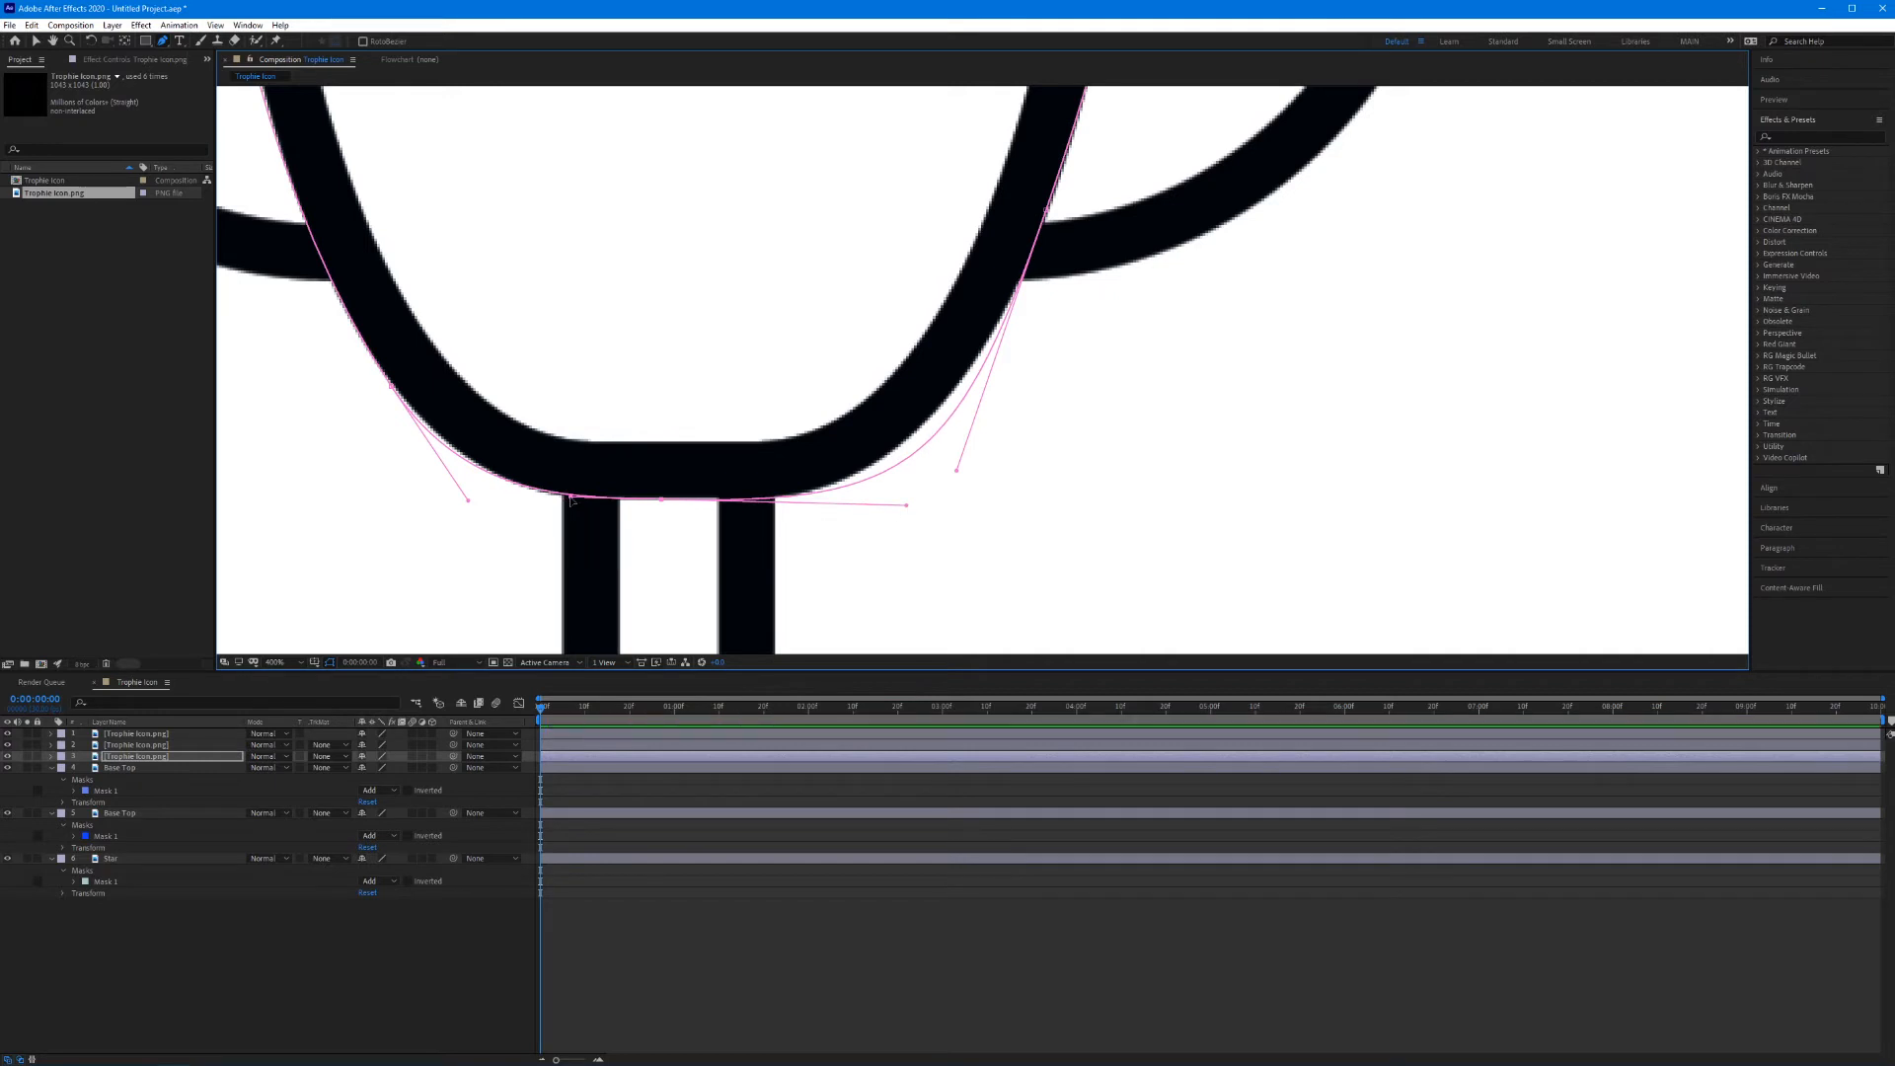
left_click_drag(570, 496, 554, 502)
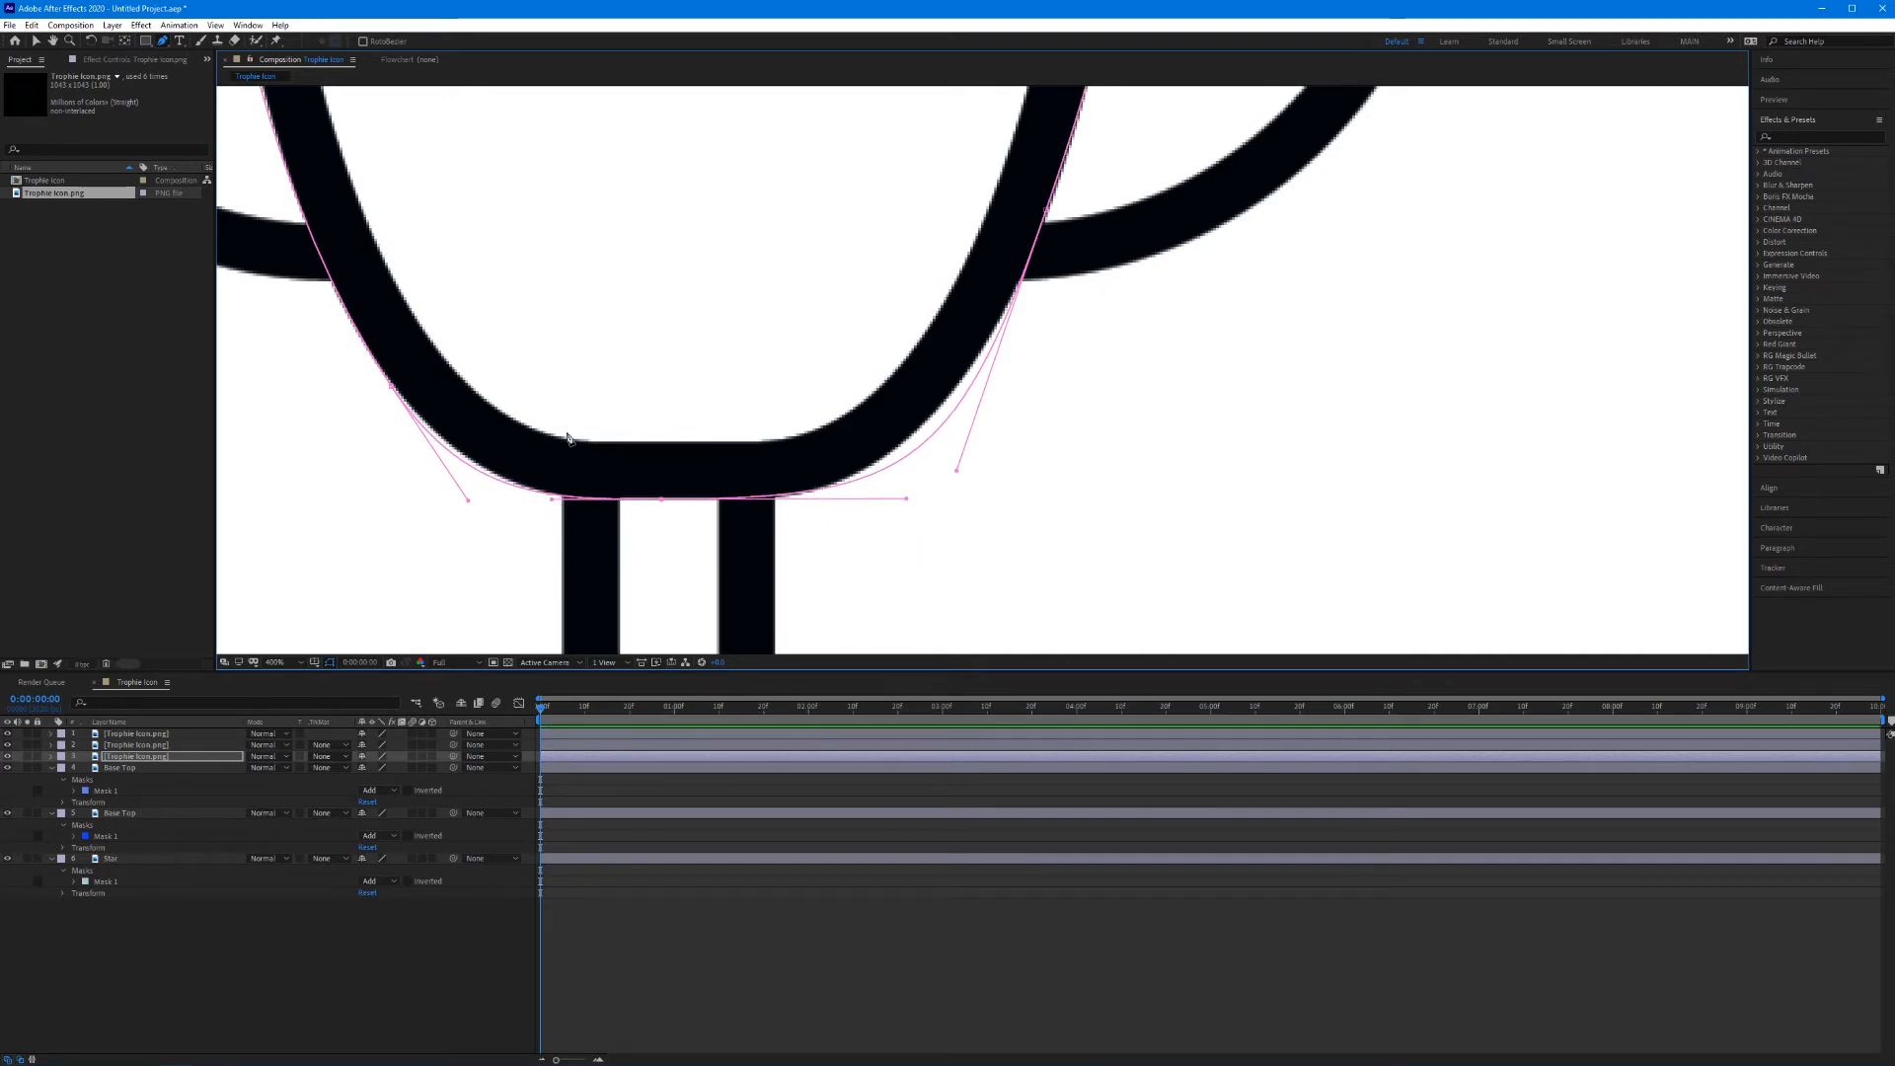
Step: Add two points to the cup mask's upper left edge, one beside the left handle's top bar and one above it
left_click_drag(434, 301, 645, 376)
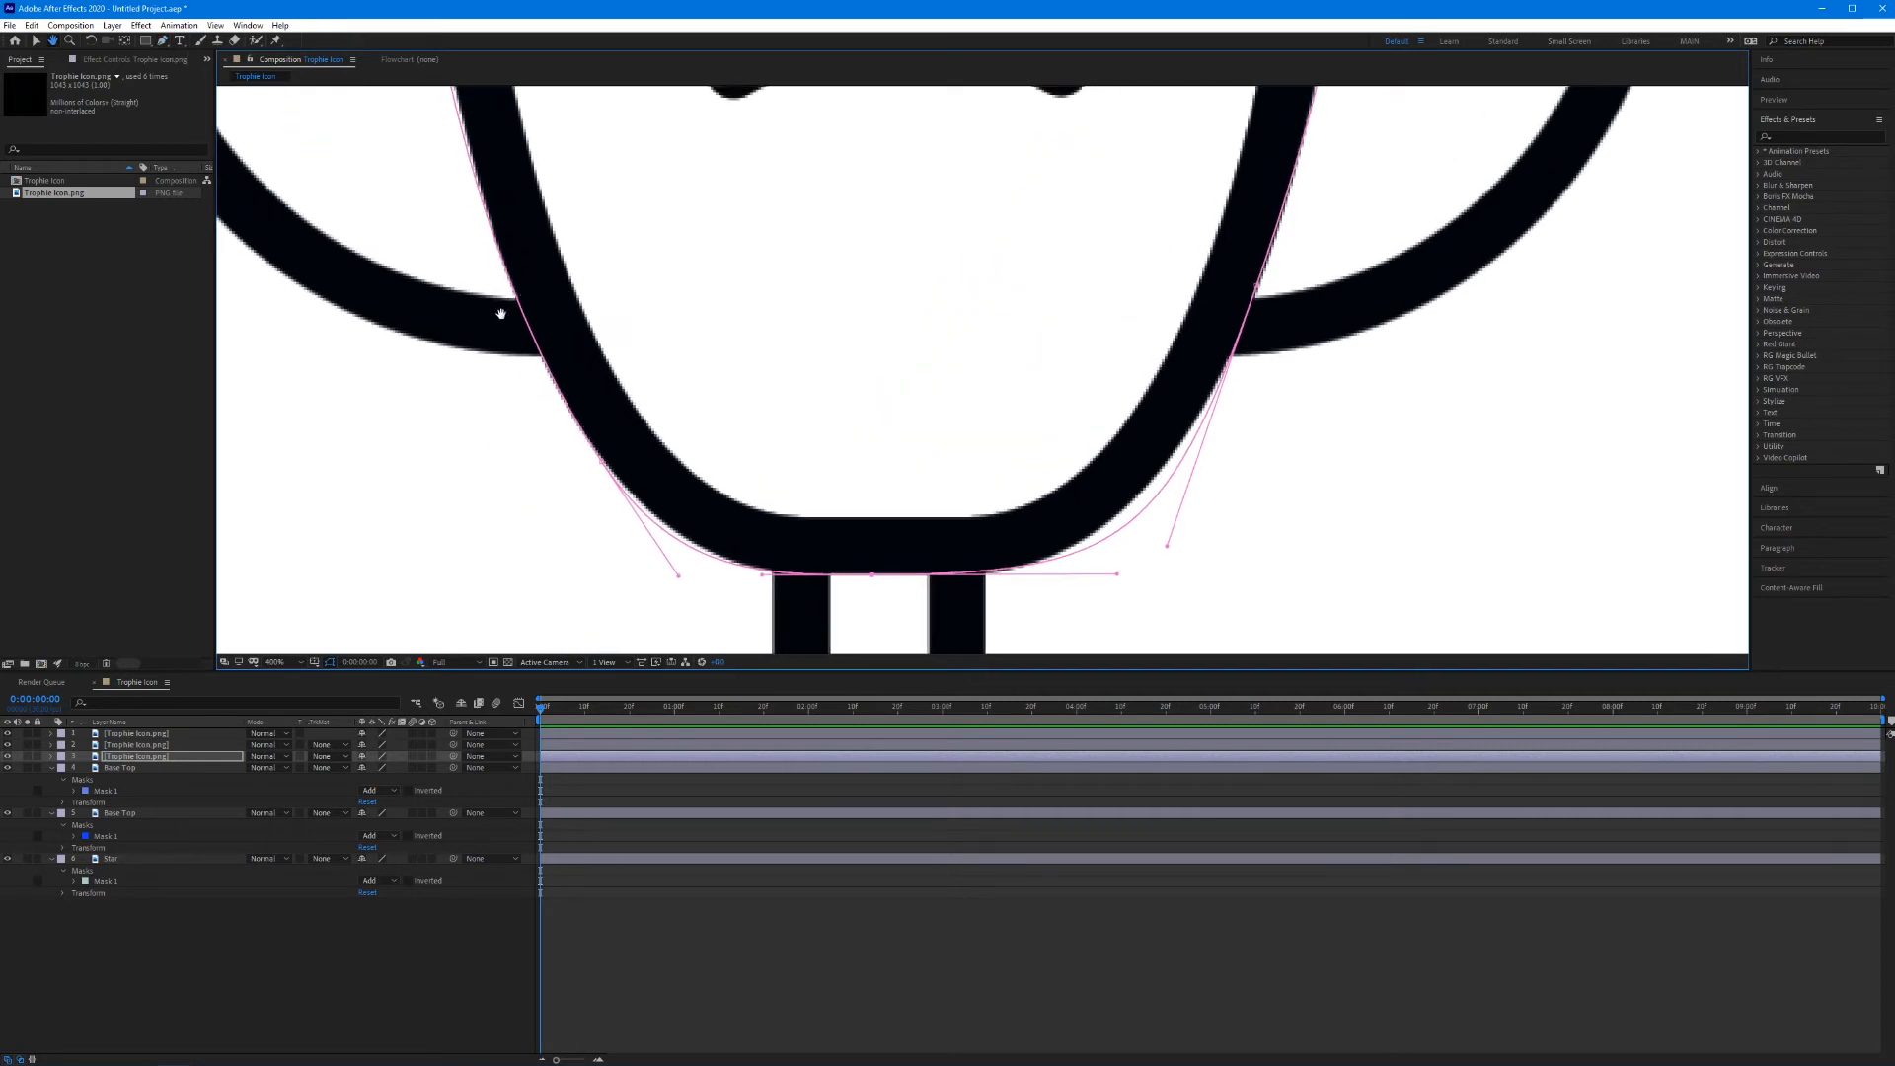
key("g")
left_click_drag(600, 460, 369, 121)
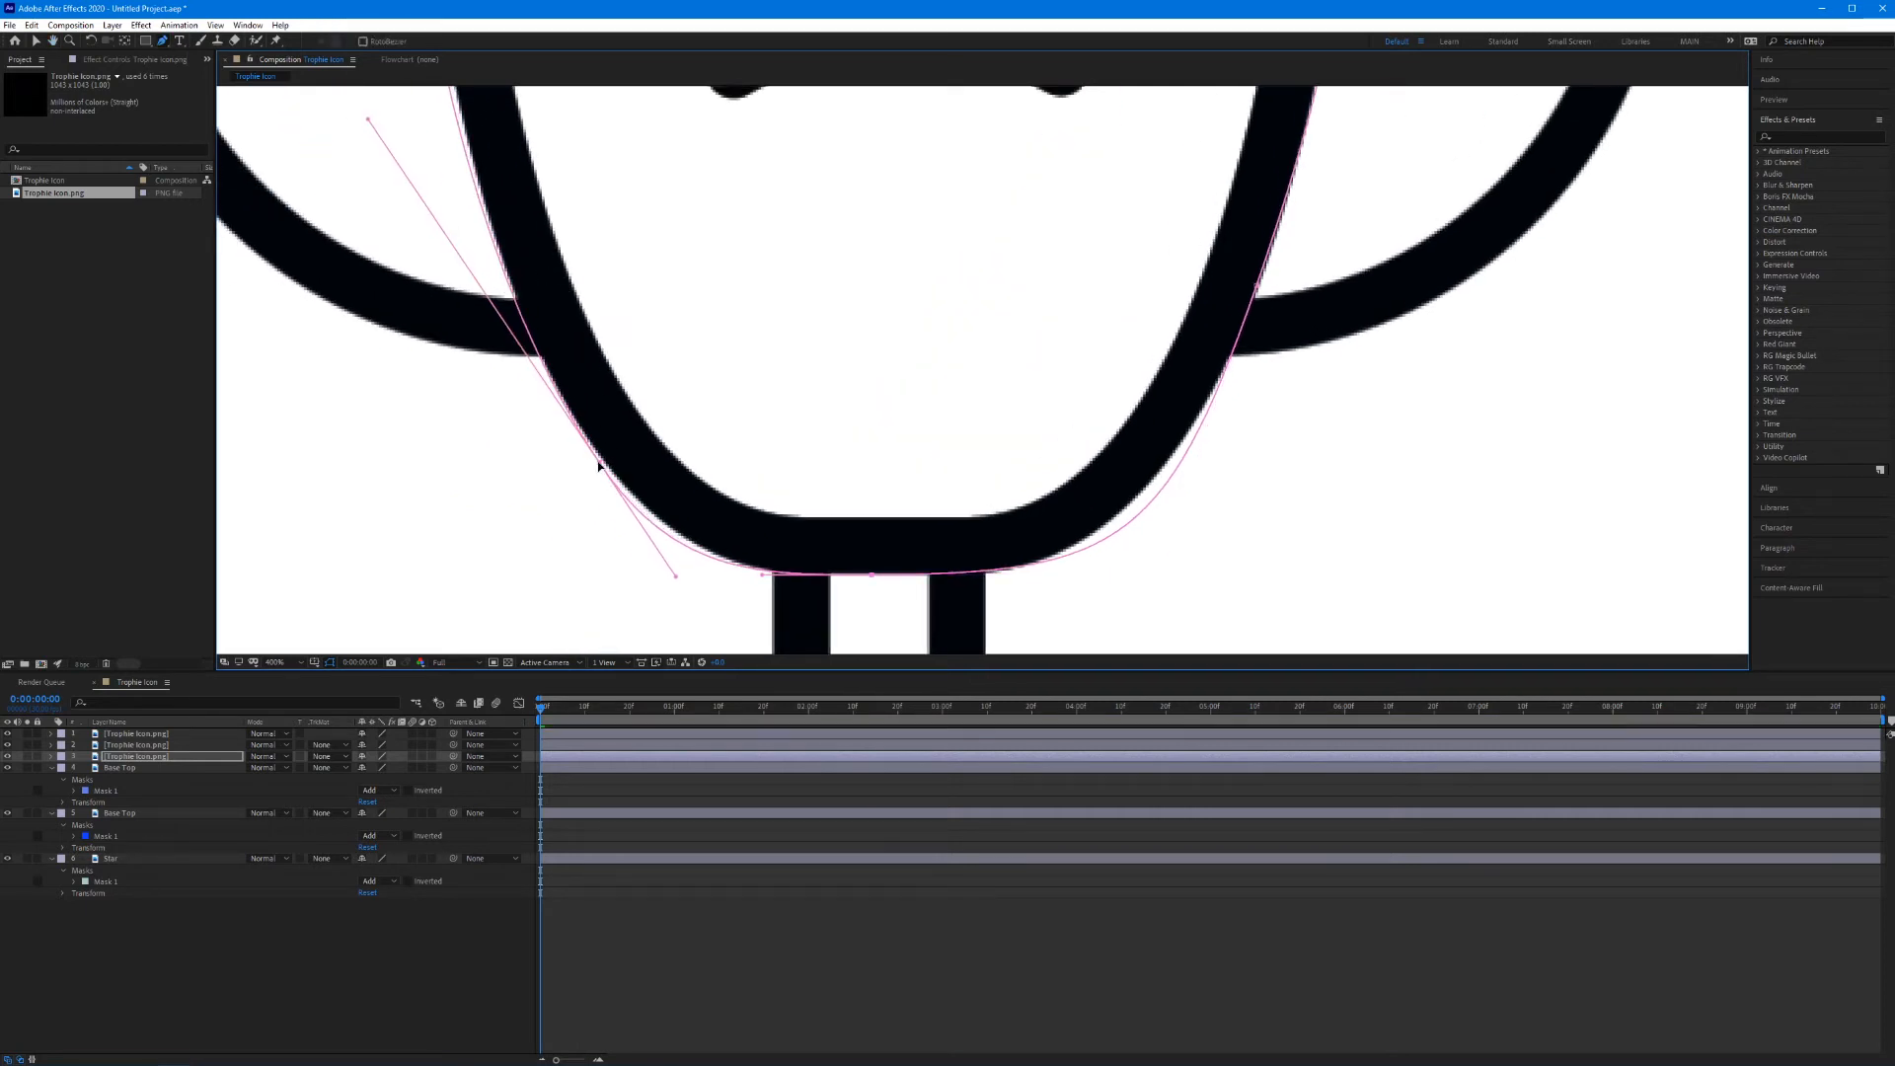
scroll(600, 464, "up", 10)
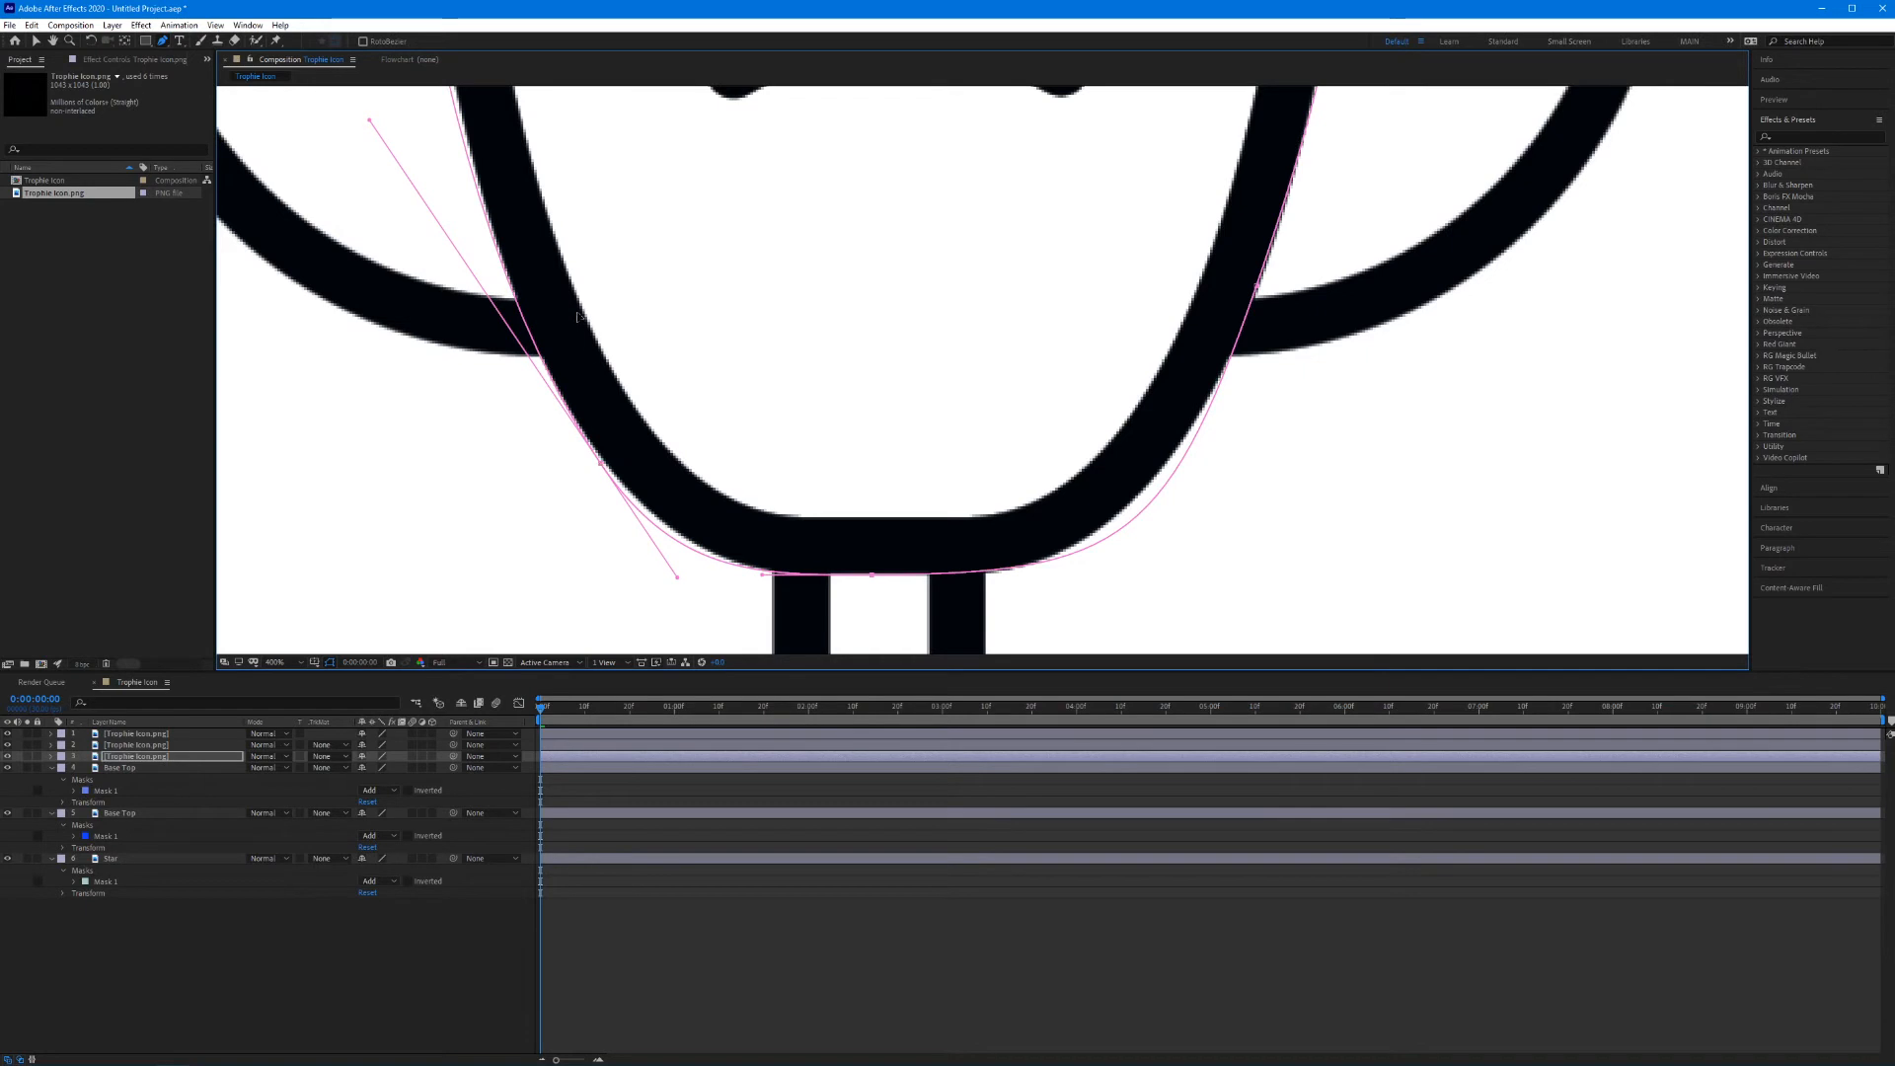
left_click_drag(612, 372, 716, 668)
key("g")
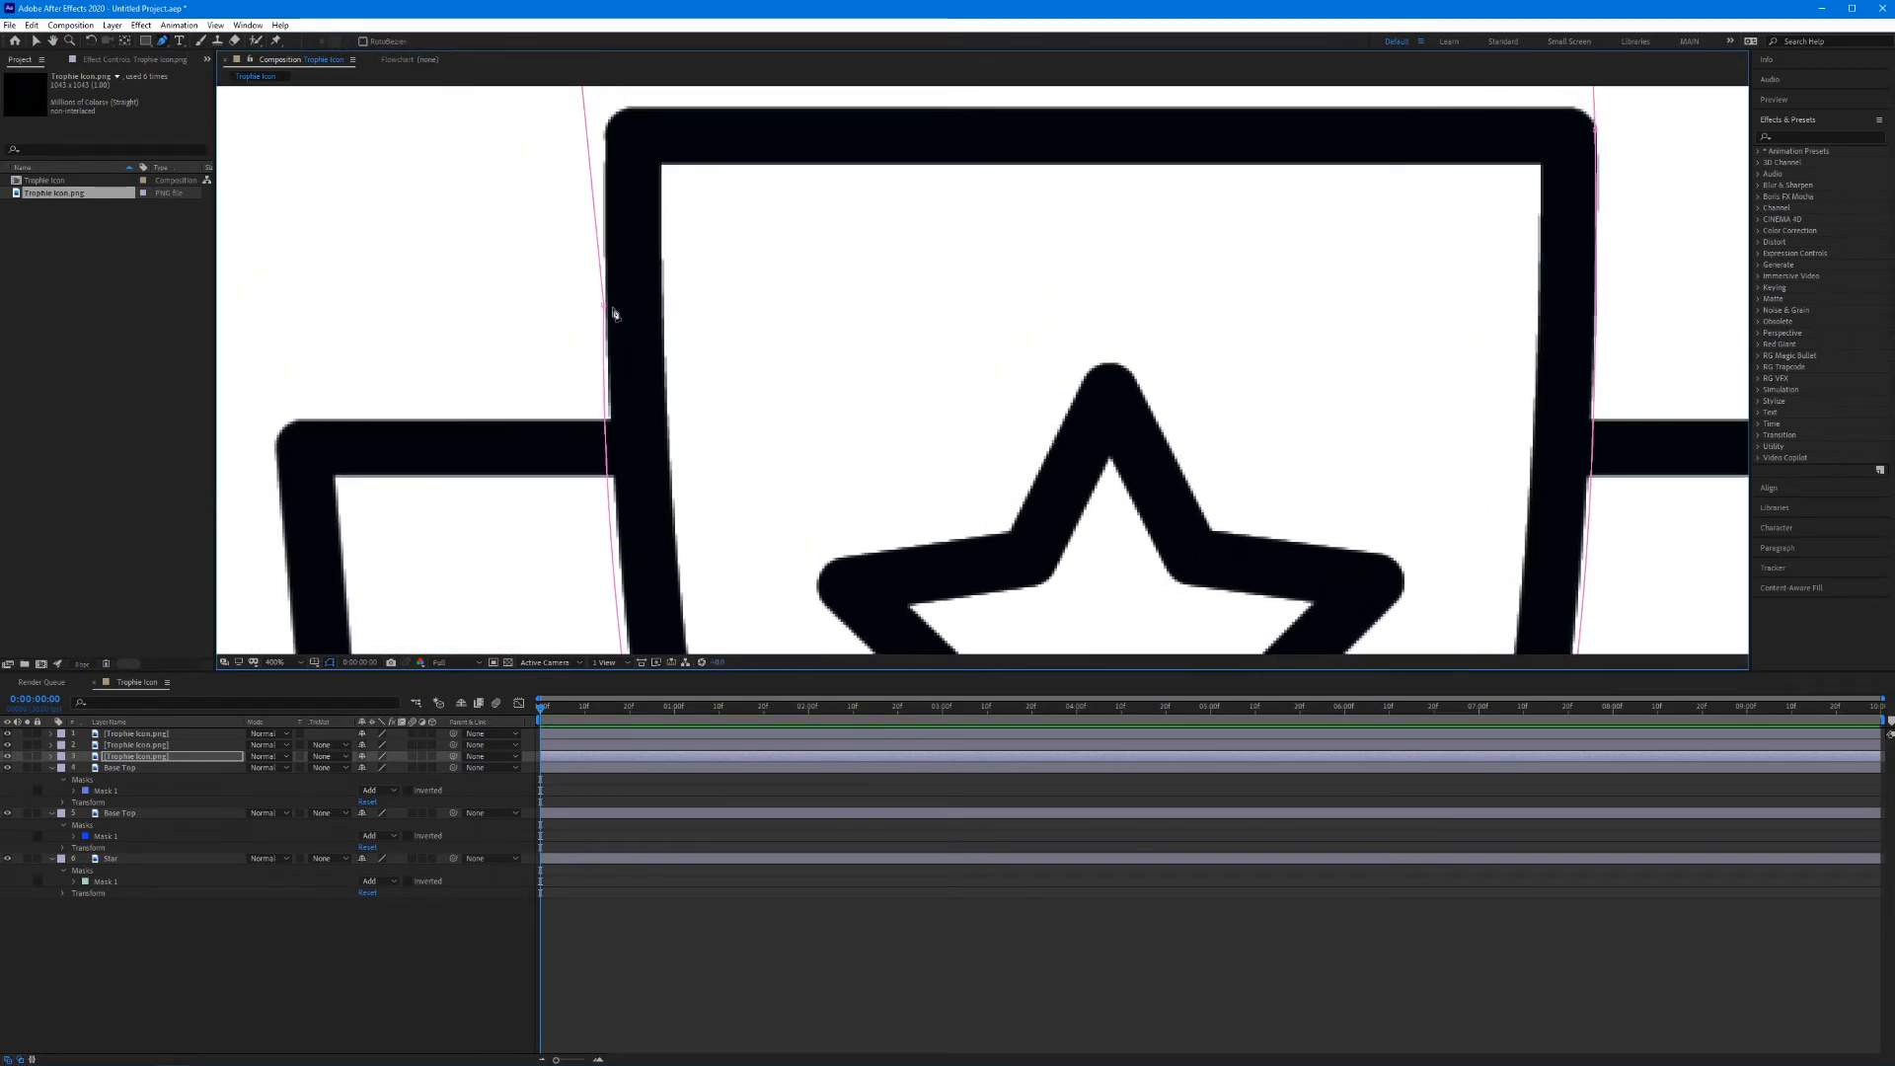
left_click(605, 305)
left_click(609, 452)
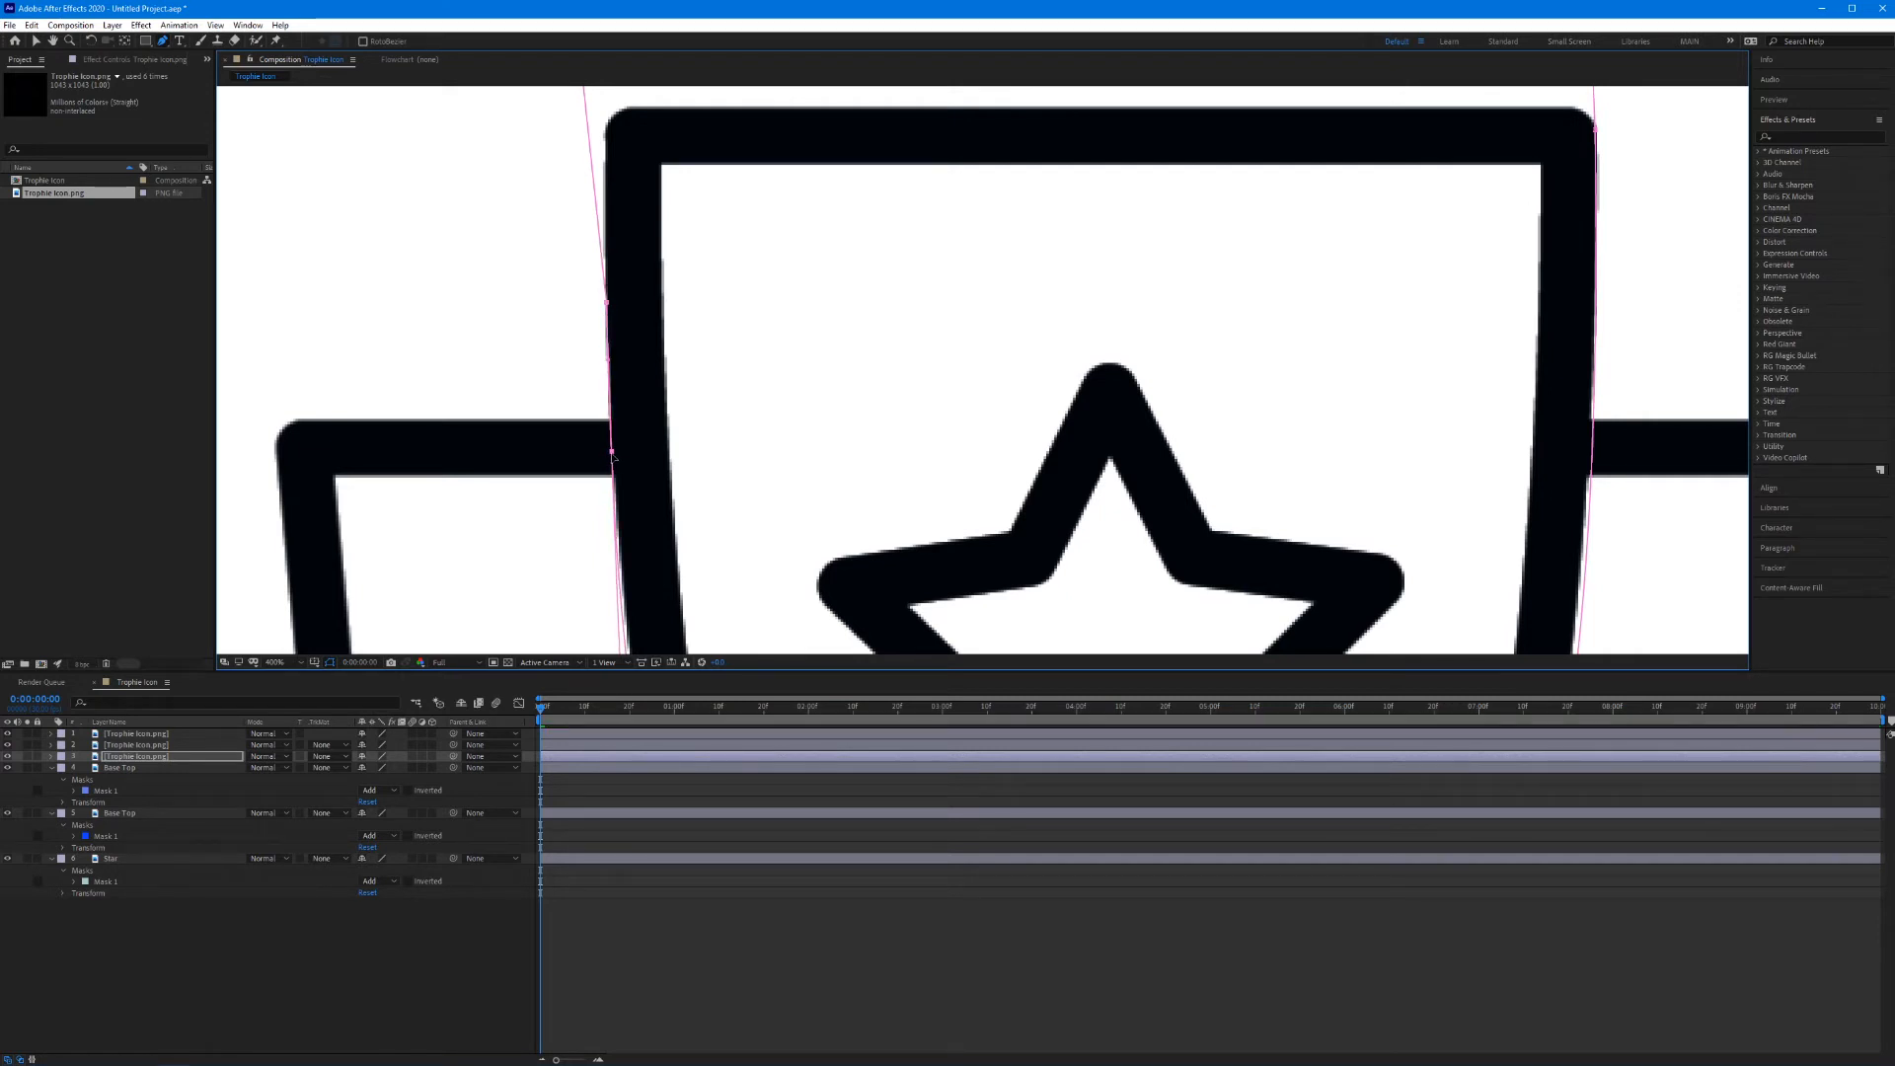
Step: Nudge the cup mask's upper right point and place a curved point on the right edge beside the handle's top bar
left_click_drag(795, 317, 727, 444)
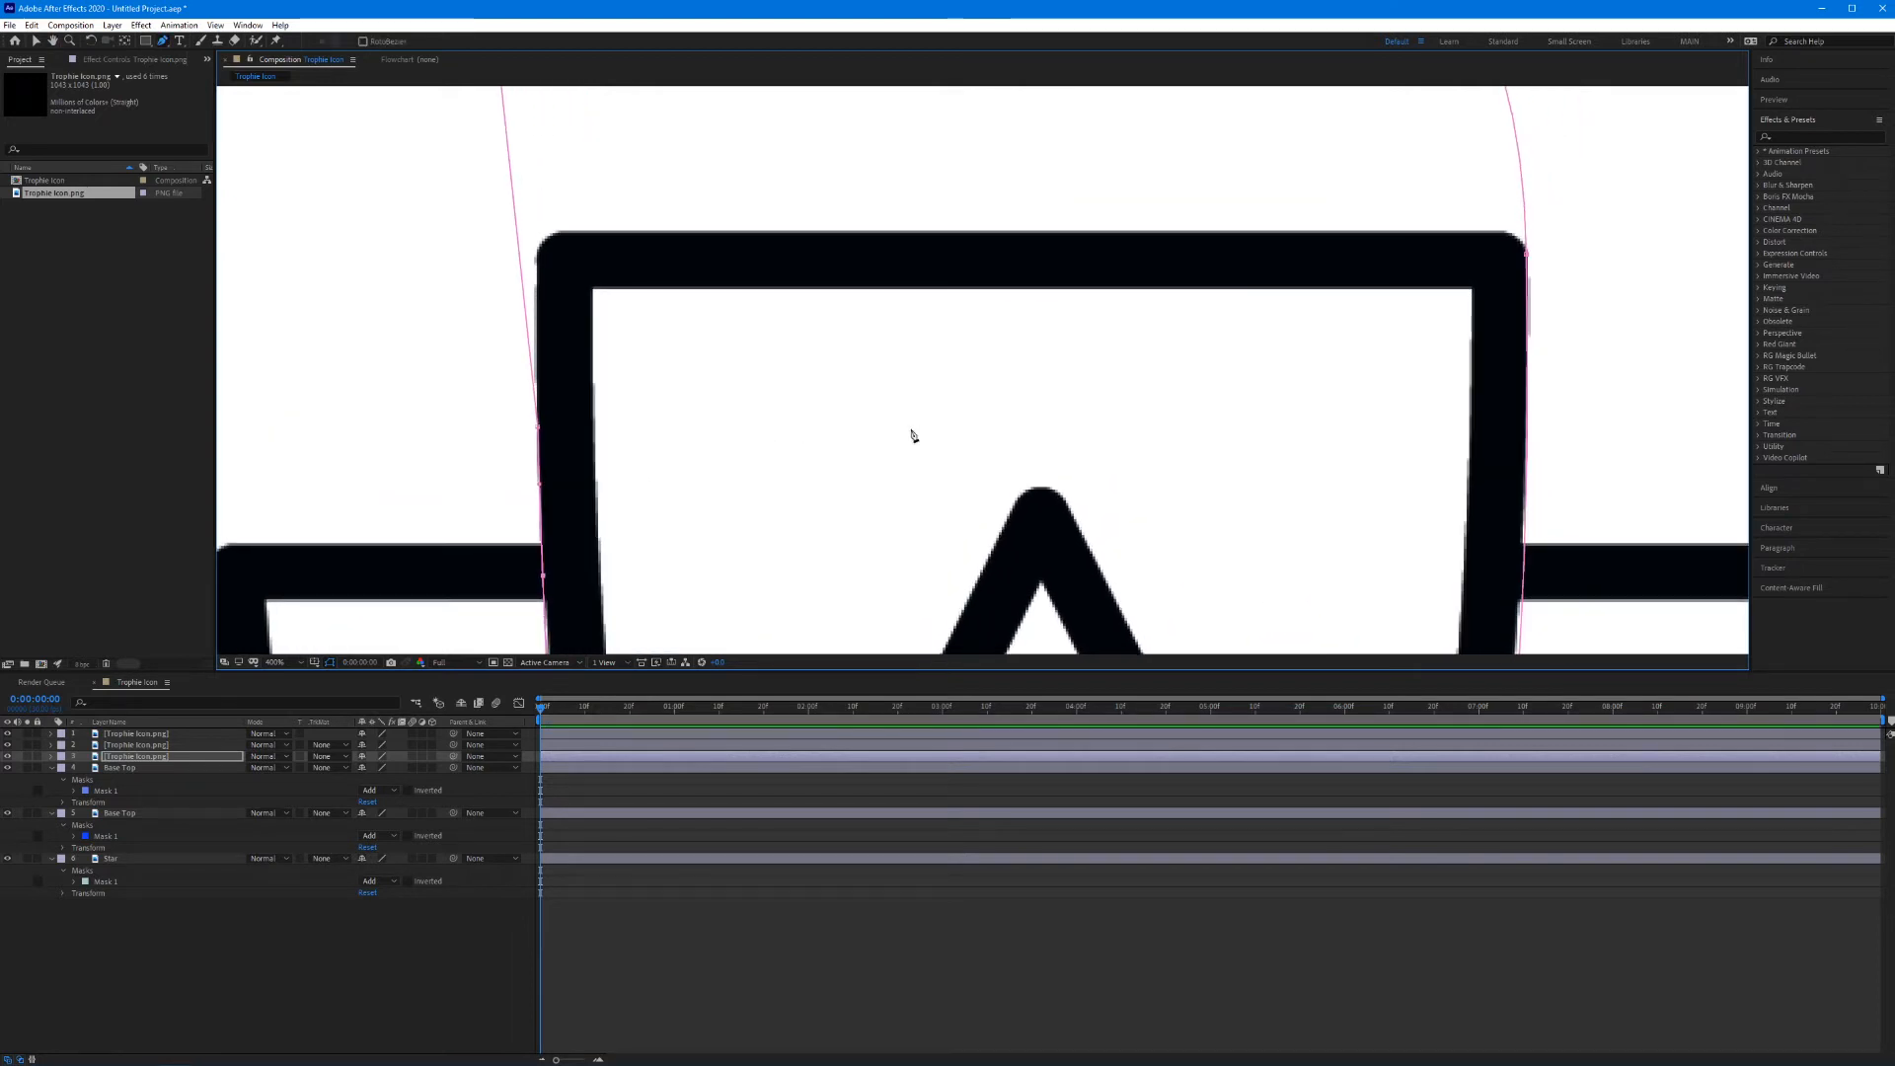
left_click_drag(1486, 418, 1304, 335)
left_click_drag(1348, 176, 1351, 174)
left_click_drag(1353, 481, 1341, 480)
left_click_drag(1370, 547, 1290, 305)
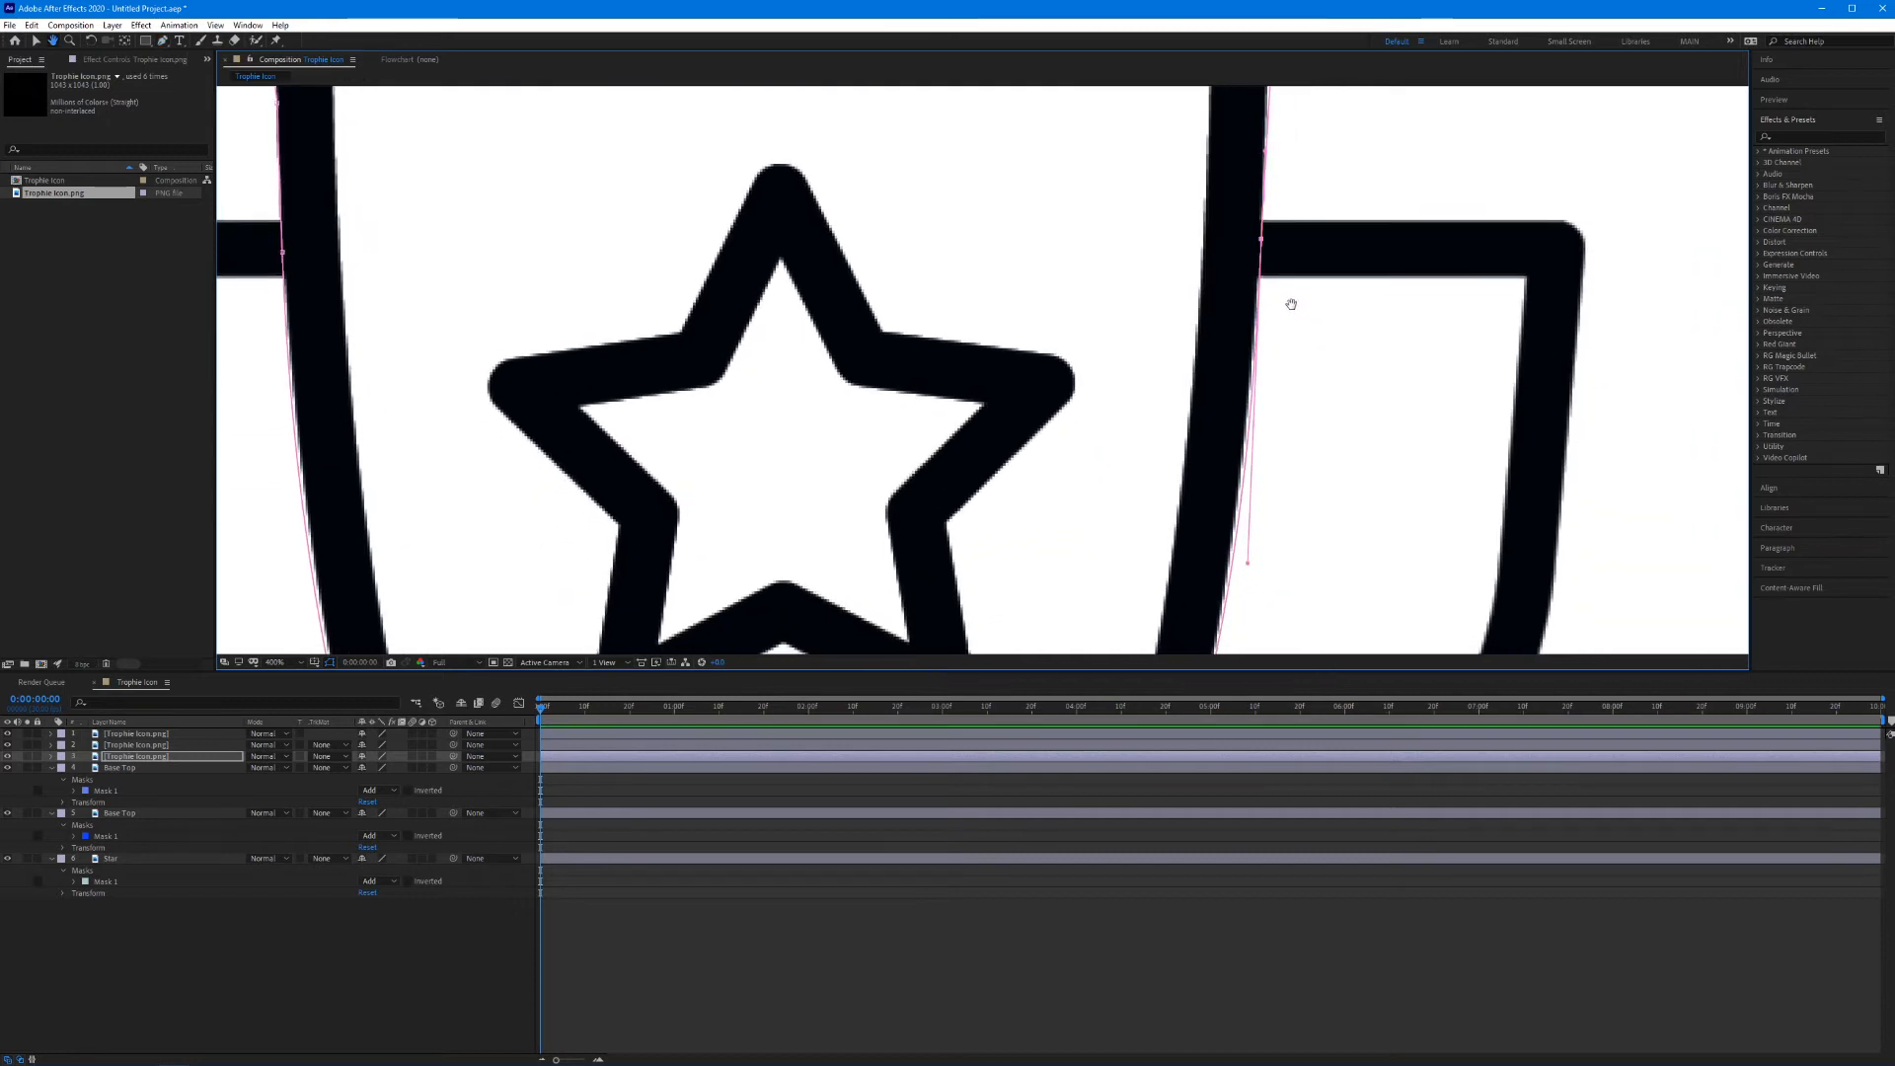
Step: Reshape the cup mask's lower right curve so it hugs the cup's outline below the right handle
left_click_drag(1290, 427, 1292, 208)
left_click_drag(1252, 421, 1270, 254)
key("g")
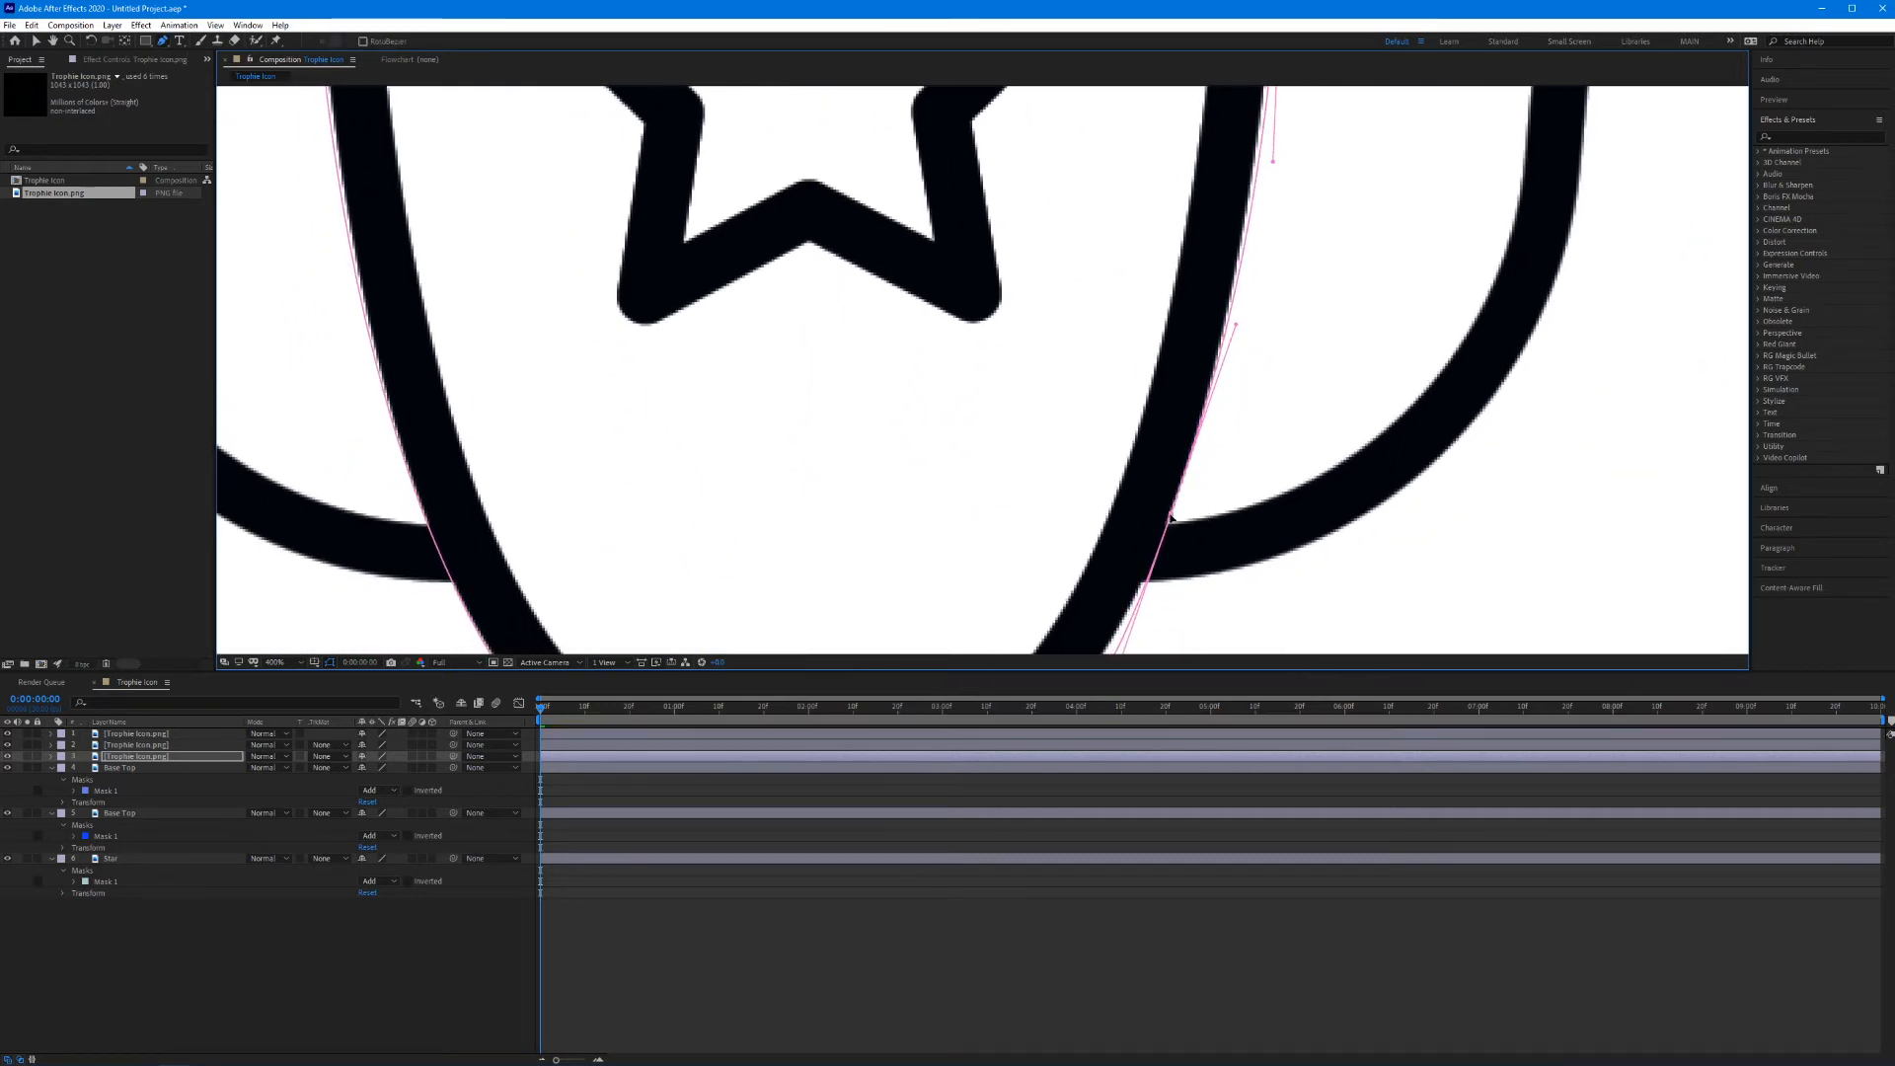
scroll(1167, 533, "down", 5)
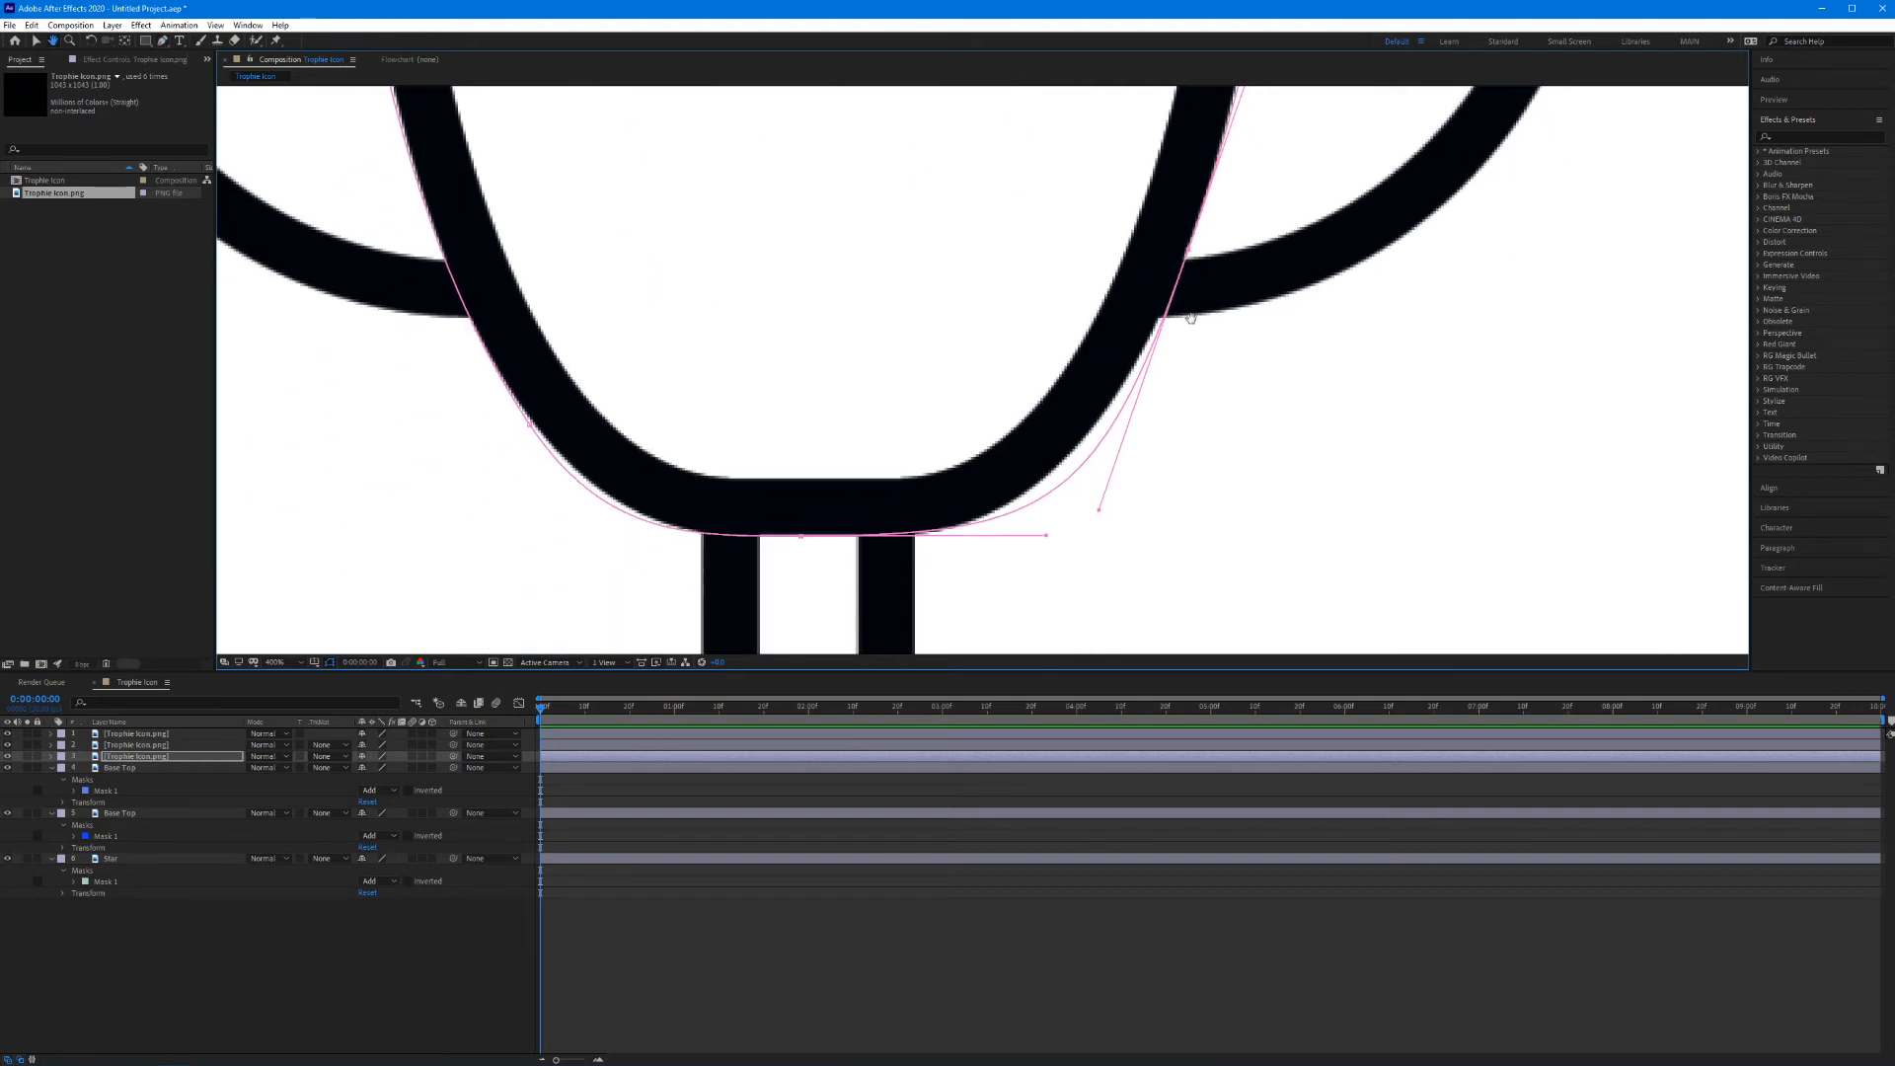
left_click_drag(1098, 513, 1081, 501)
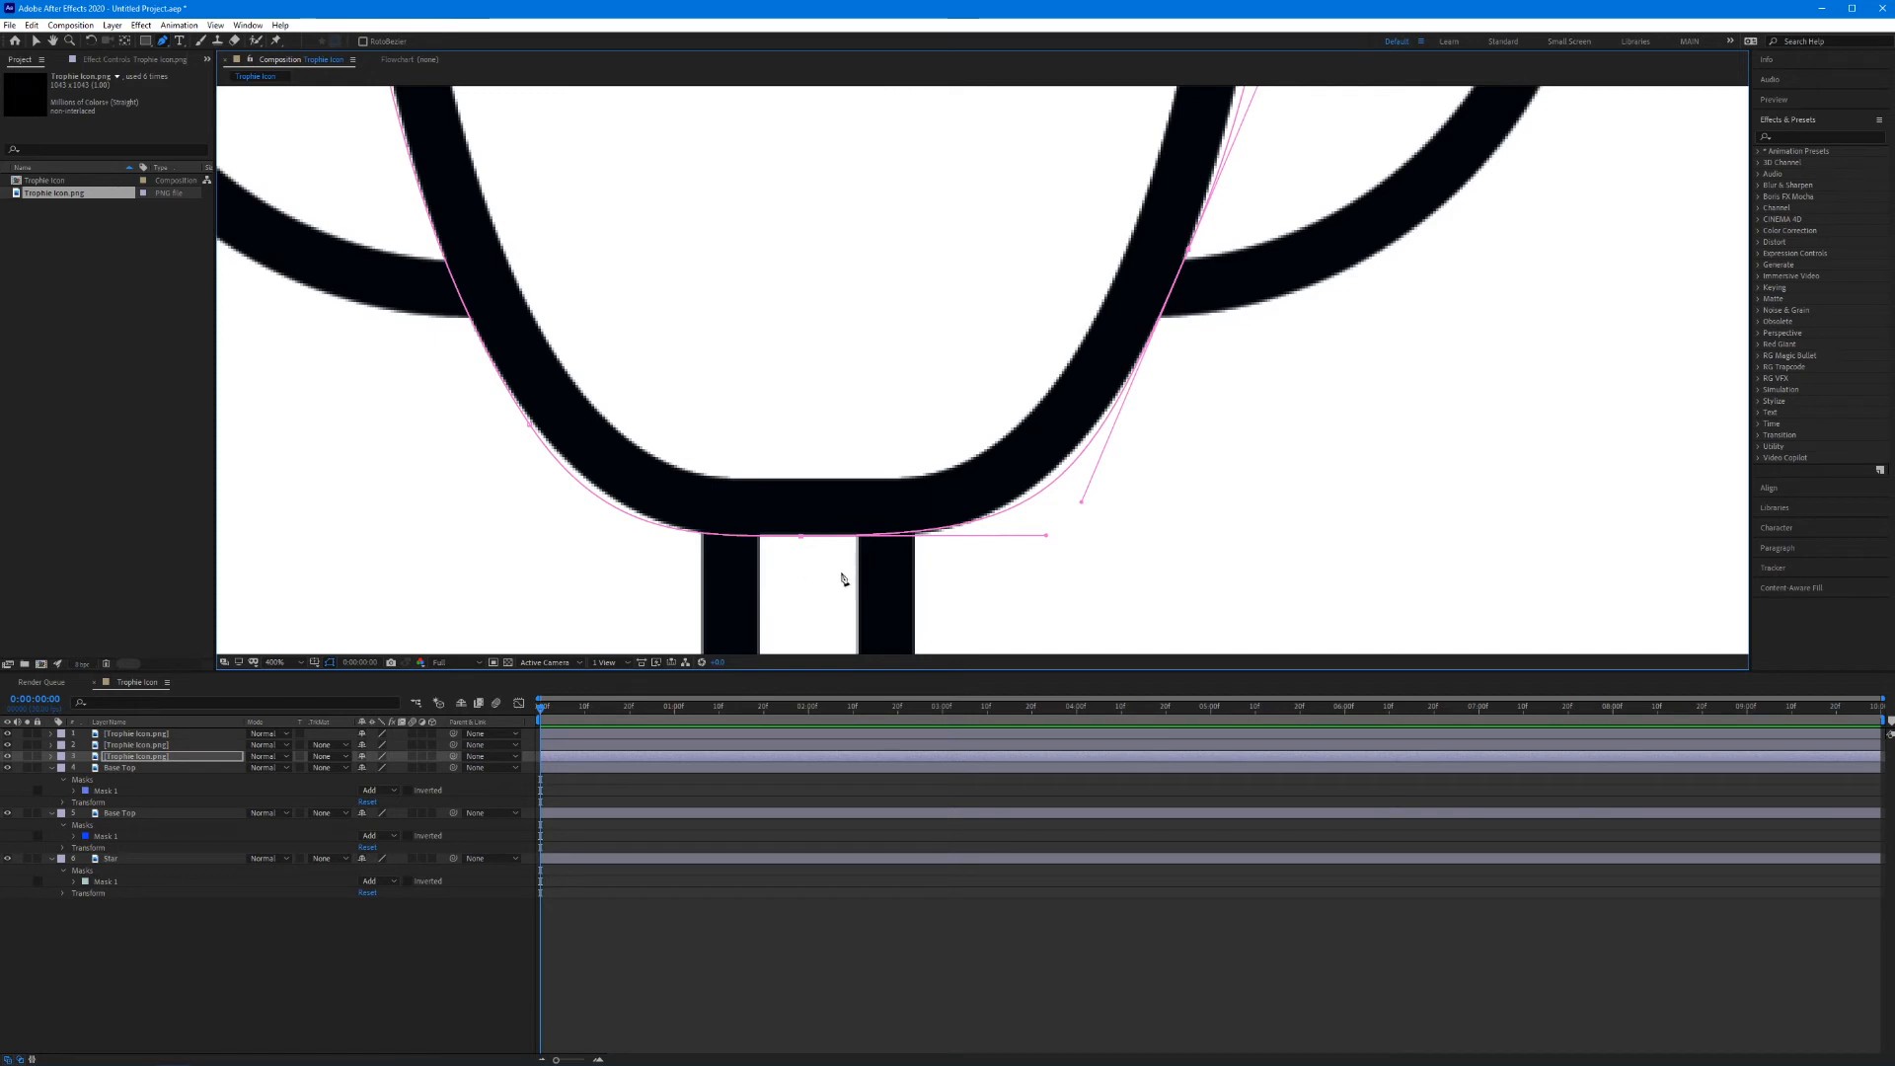
Step: Solo the masked cup layer to check its cutout, and turn solo off again
key("comma")
scroll(838, 338, "up", 4)
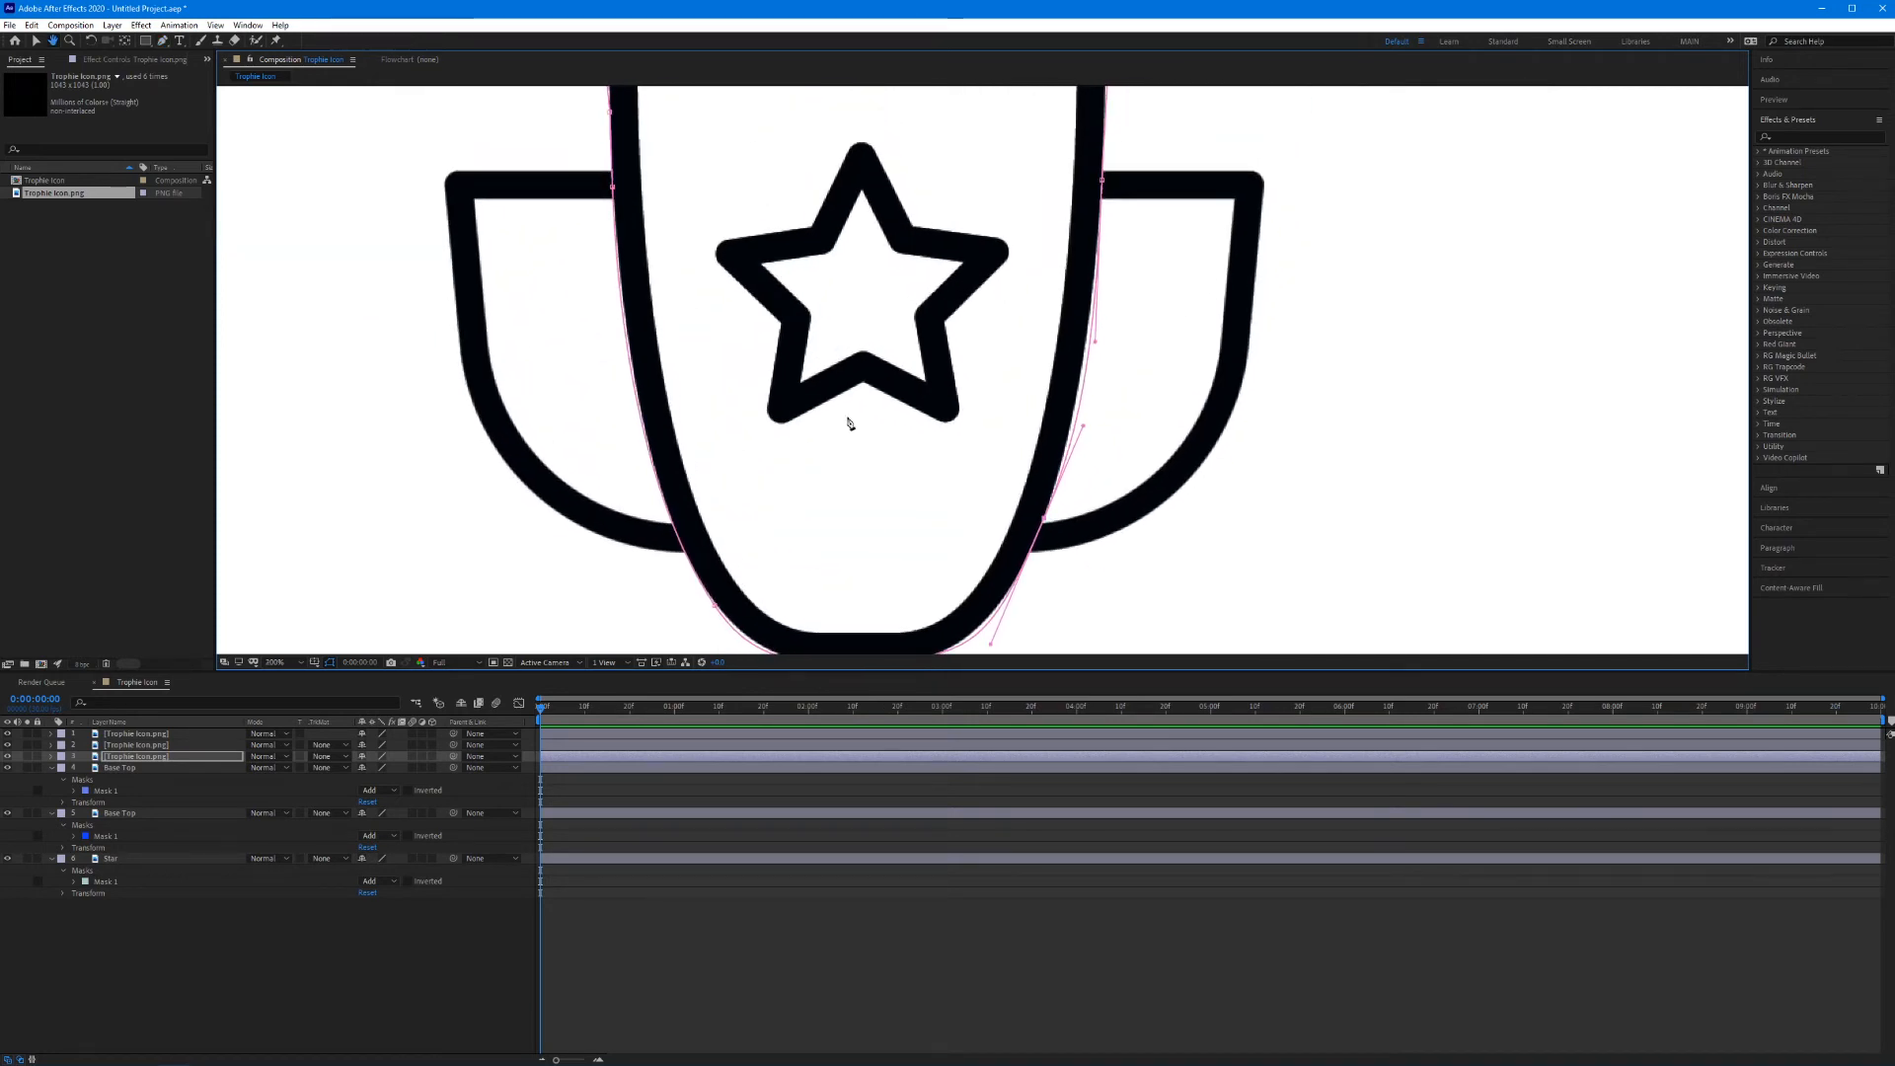
key("comma")
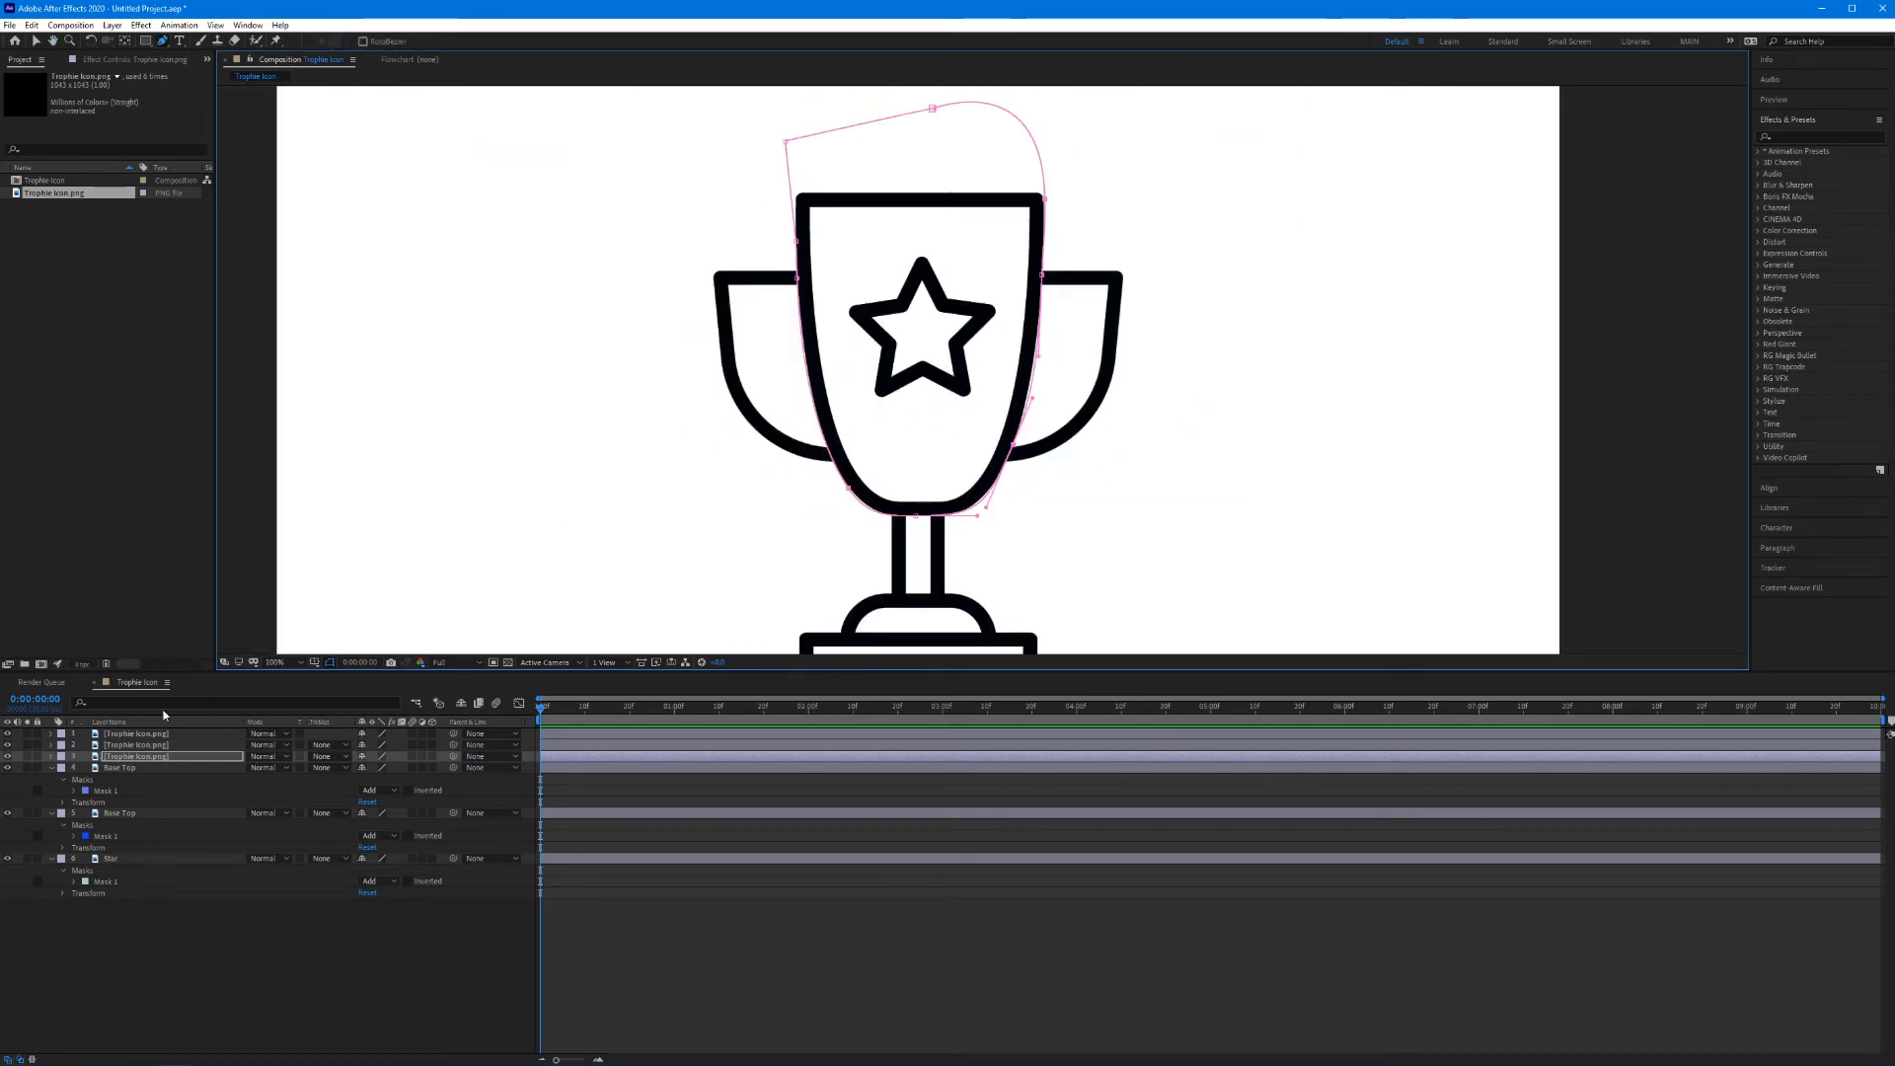
left_click(28, 757)
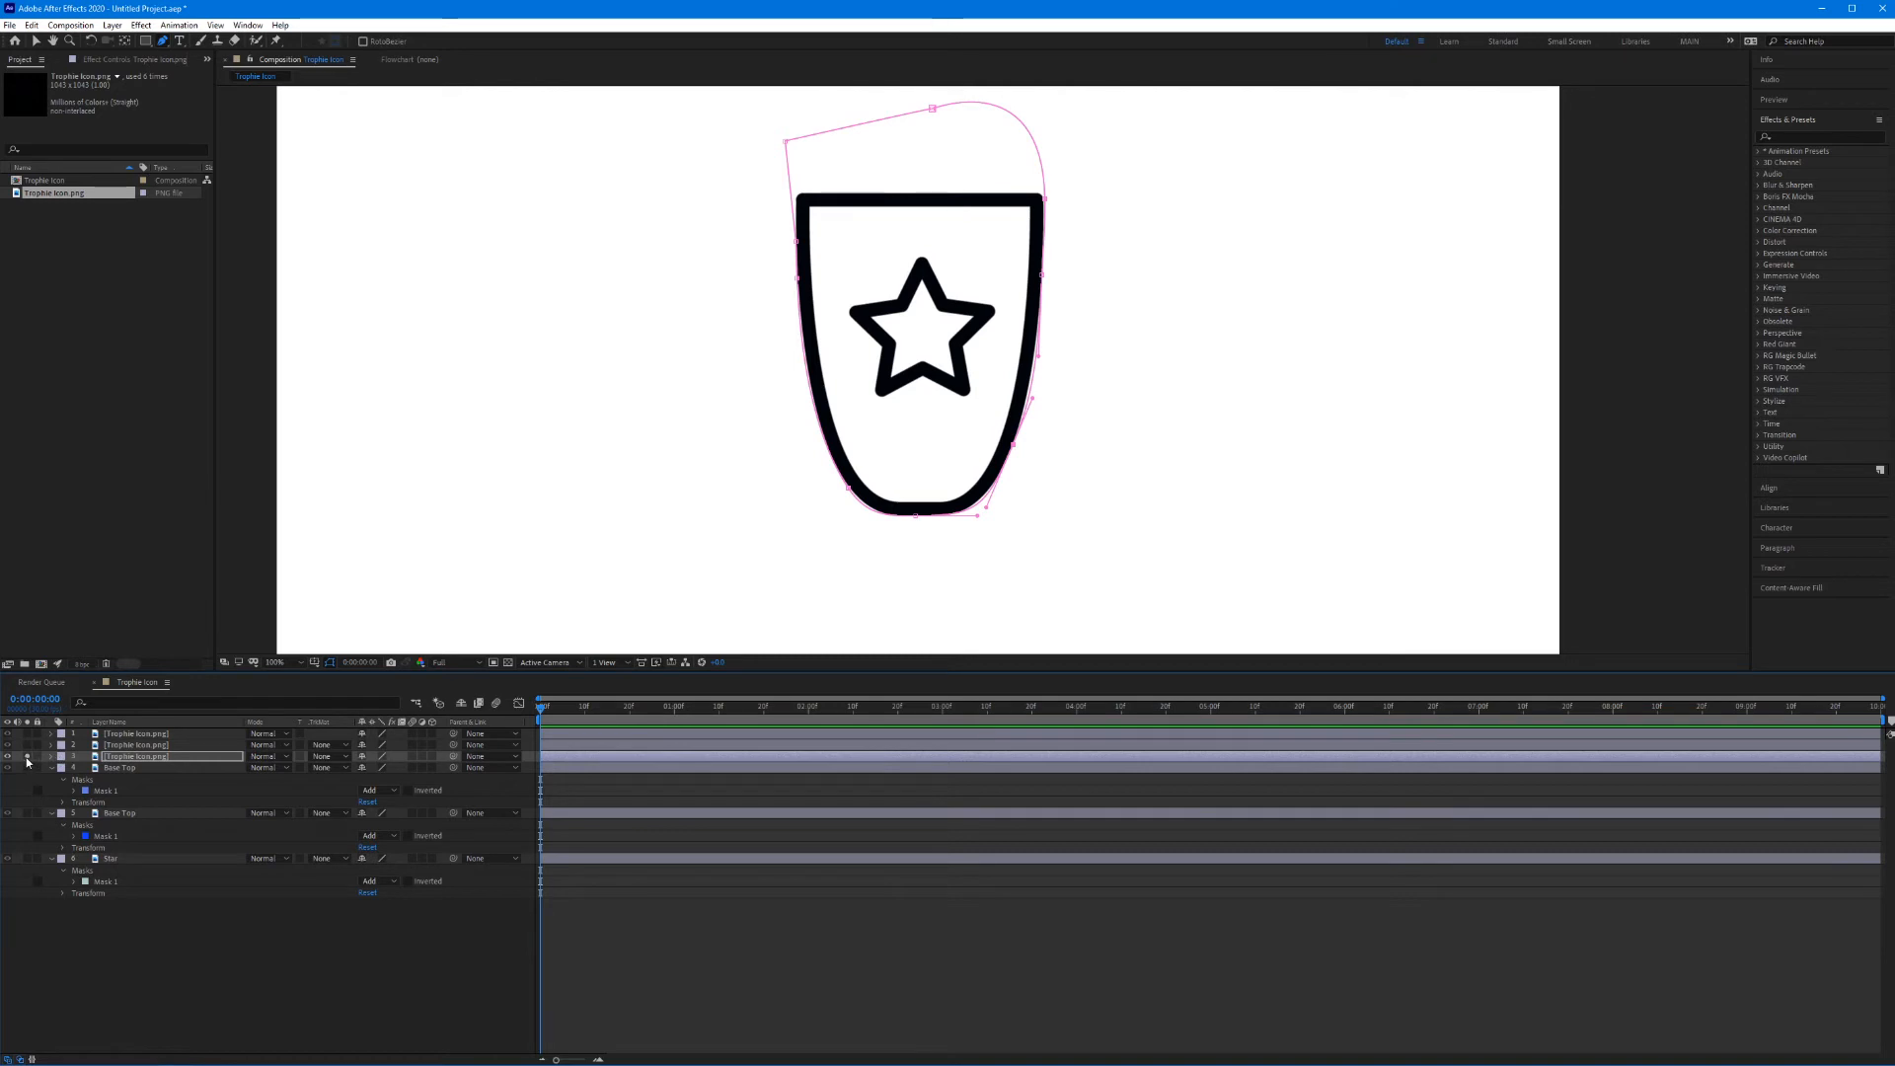
left_click(26, 756)
Step: Rename the masked third layer as "Cup" and reveal its mask path in the timeline
left_click(125, 758)
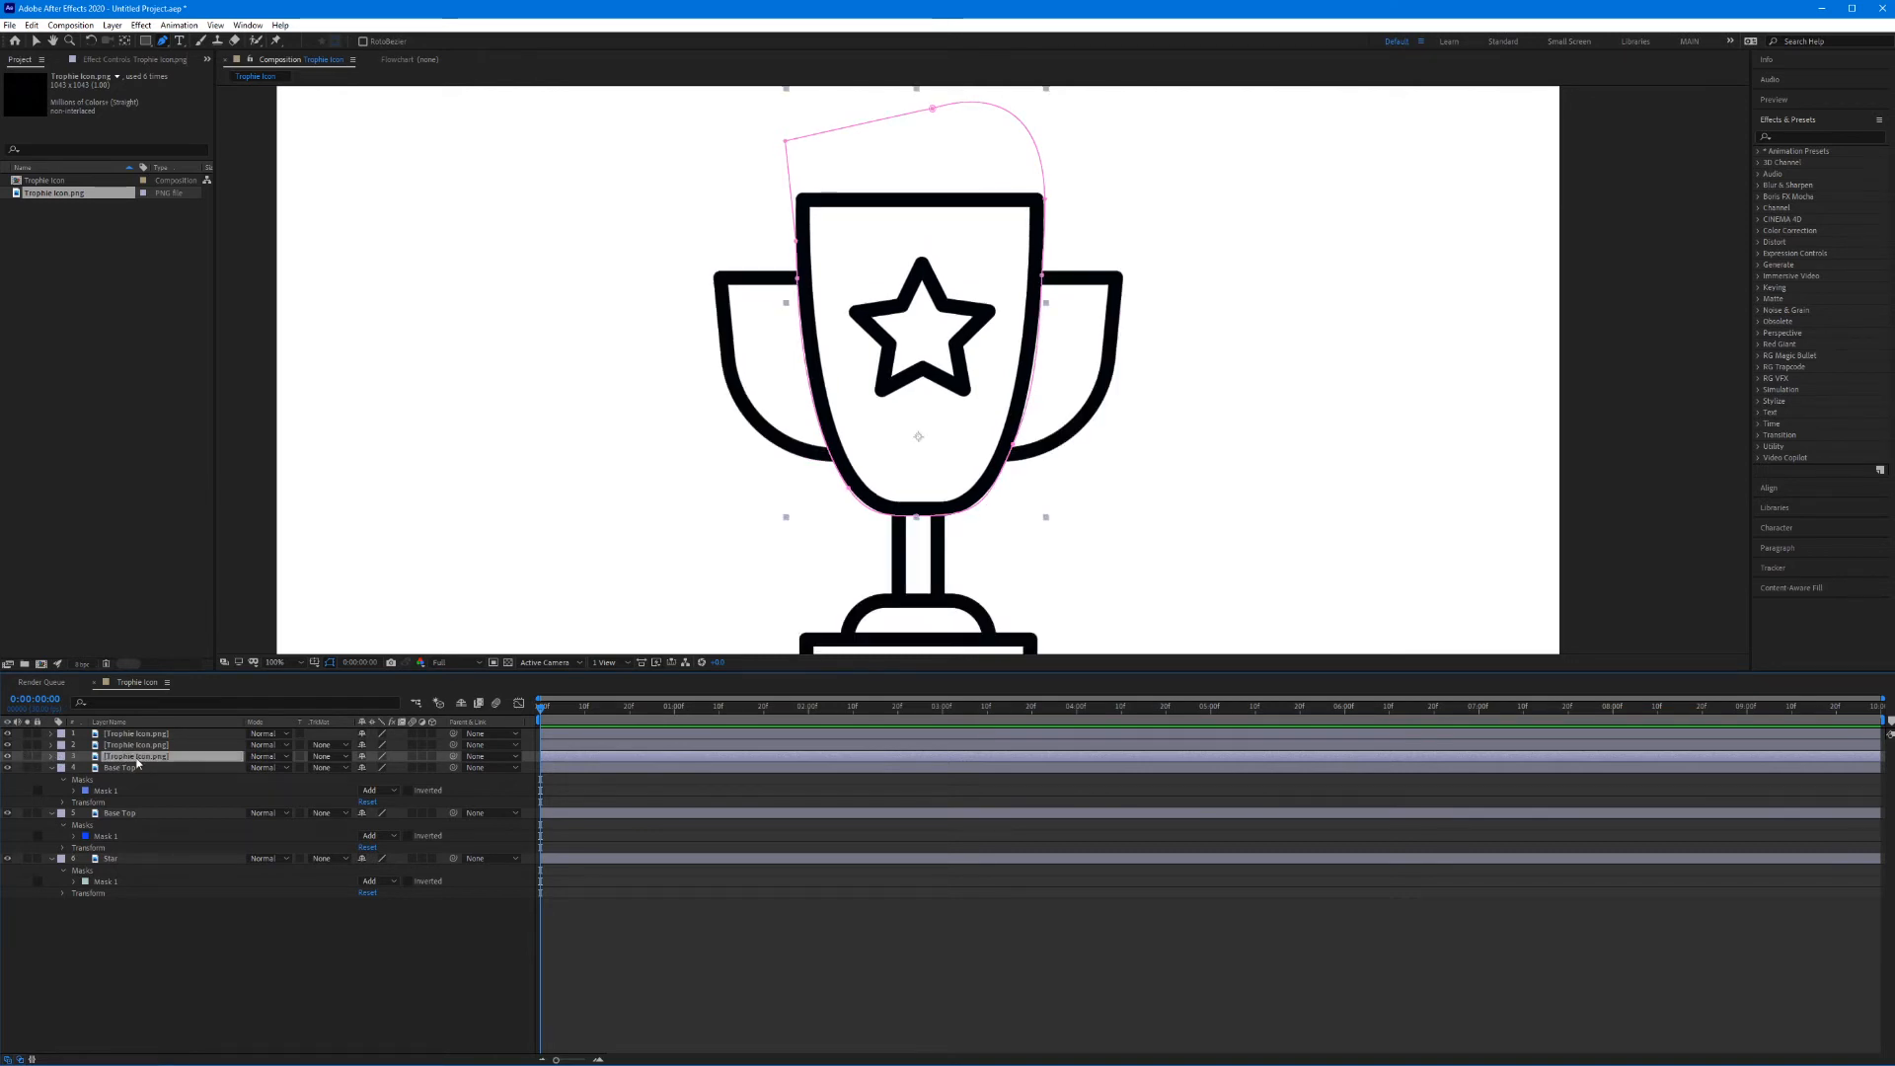
key("Return")
type("Cup")
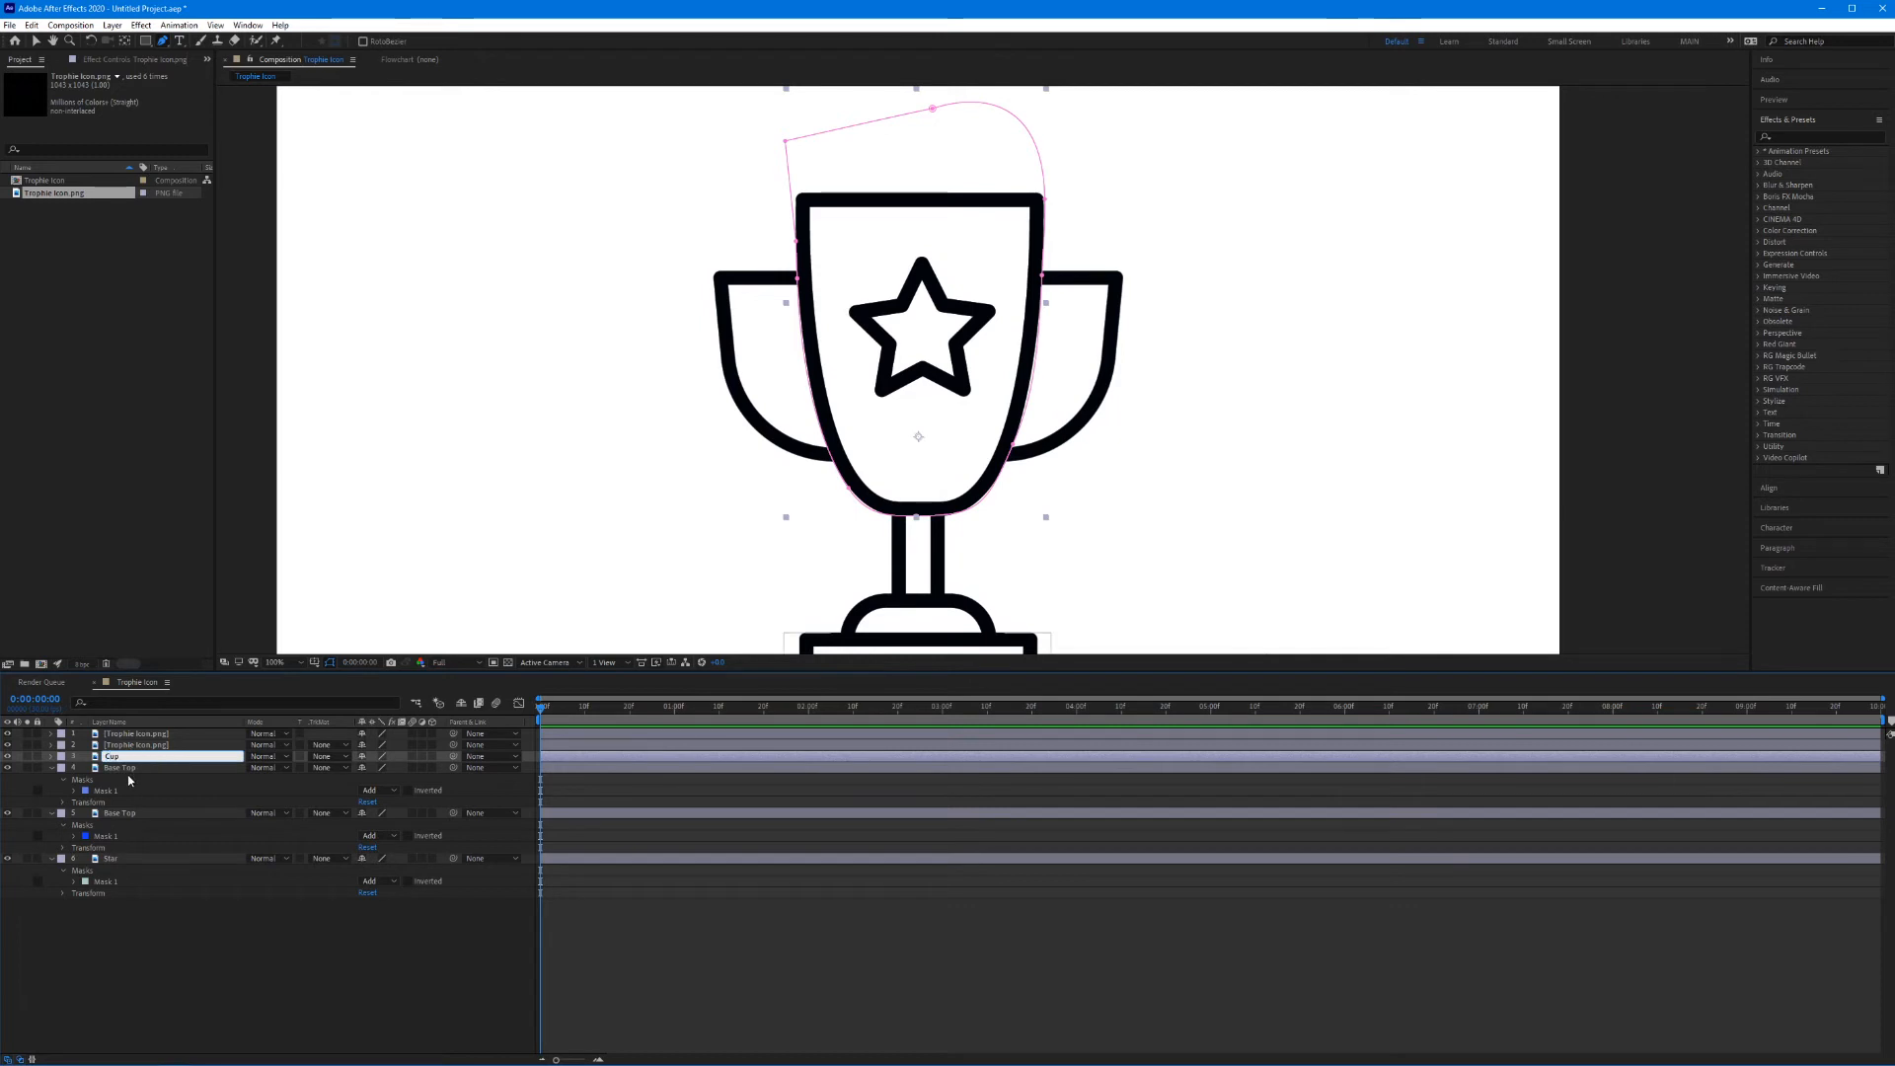
key("Return")
key("m")
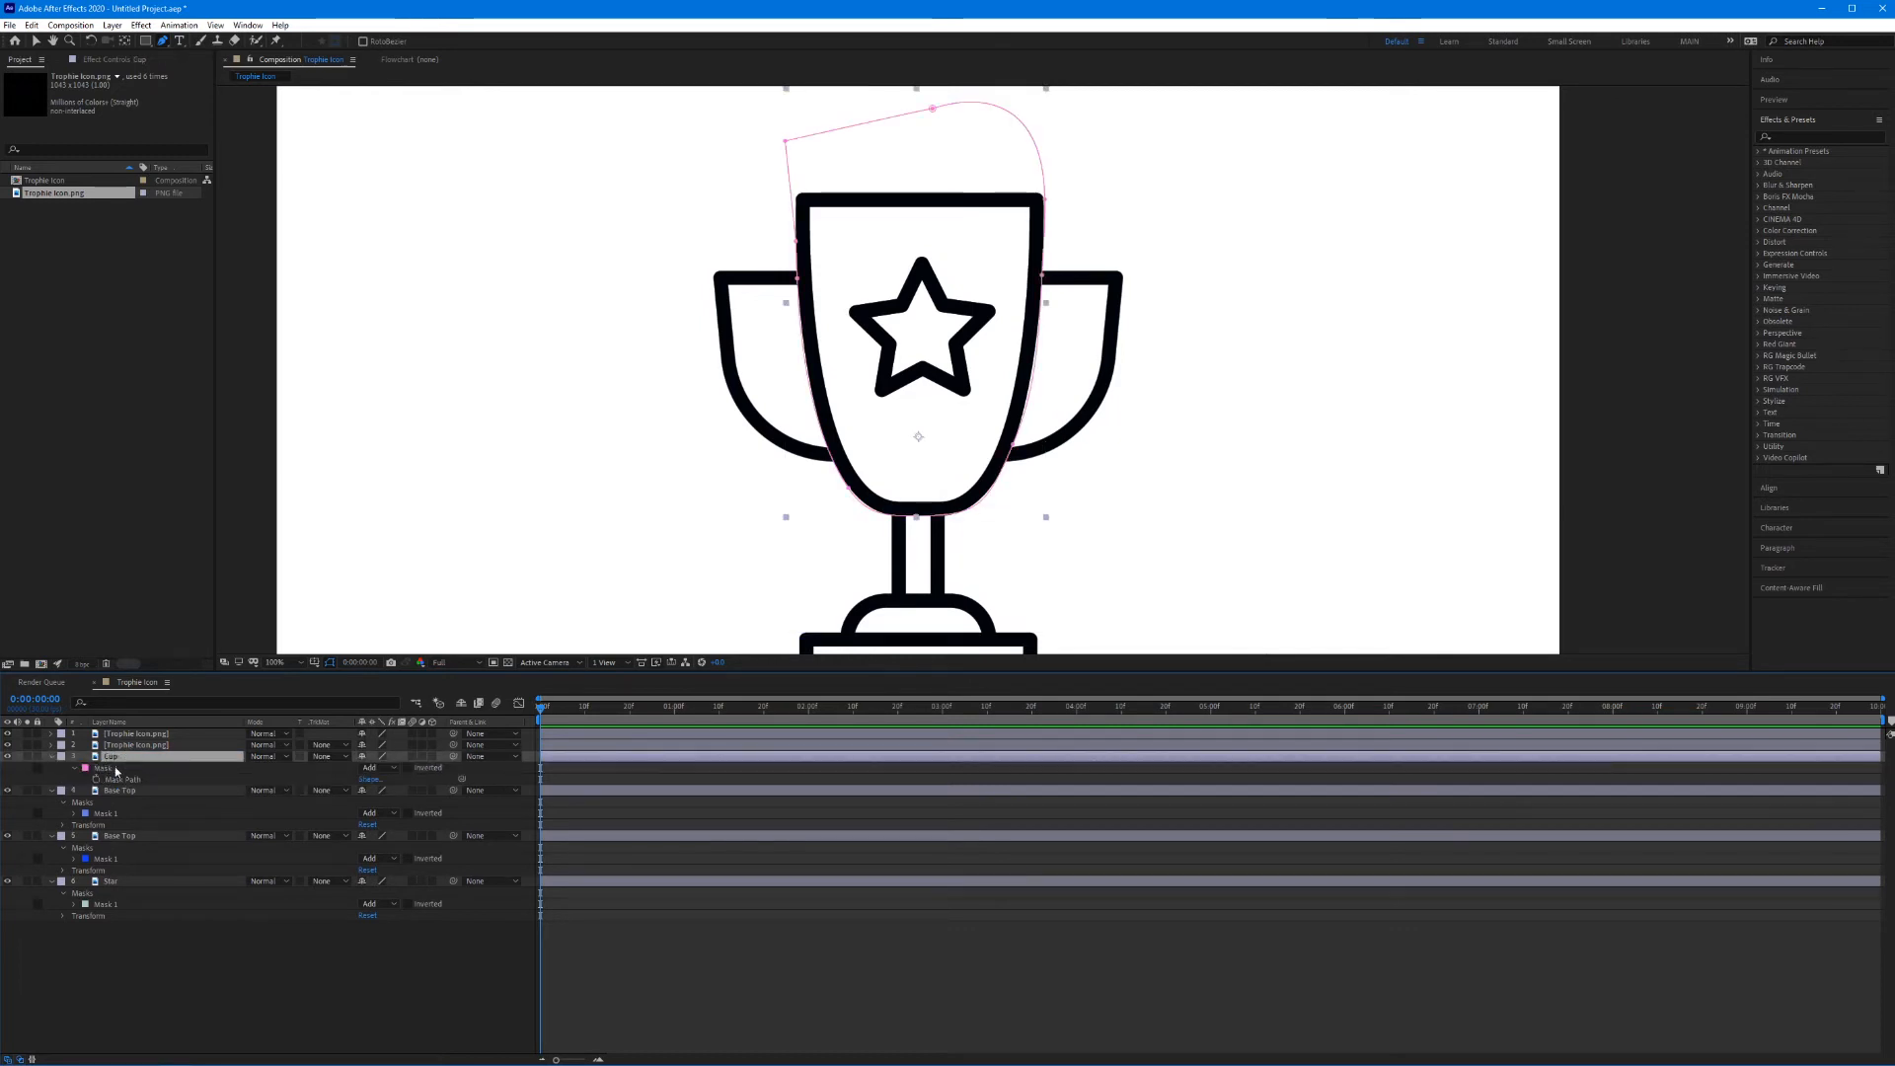
left_click(111, 770)
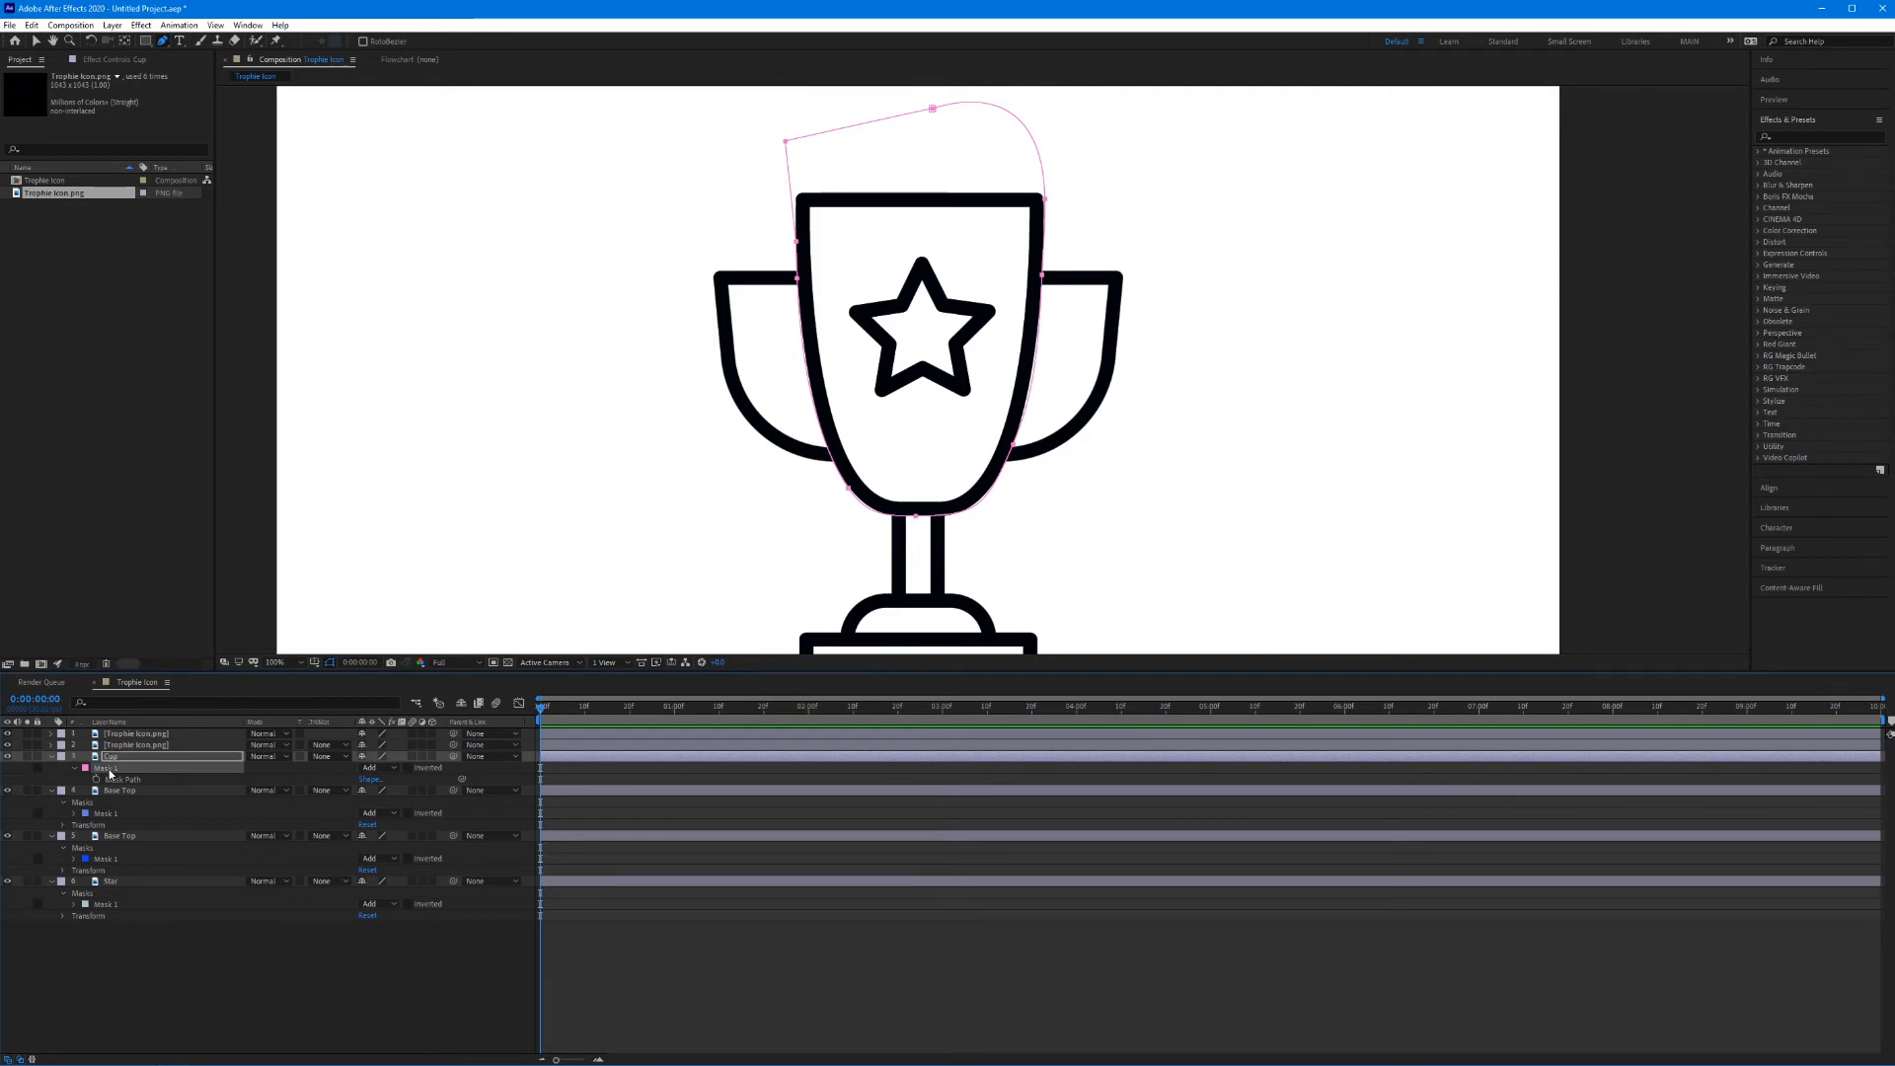
key("Return")
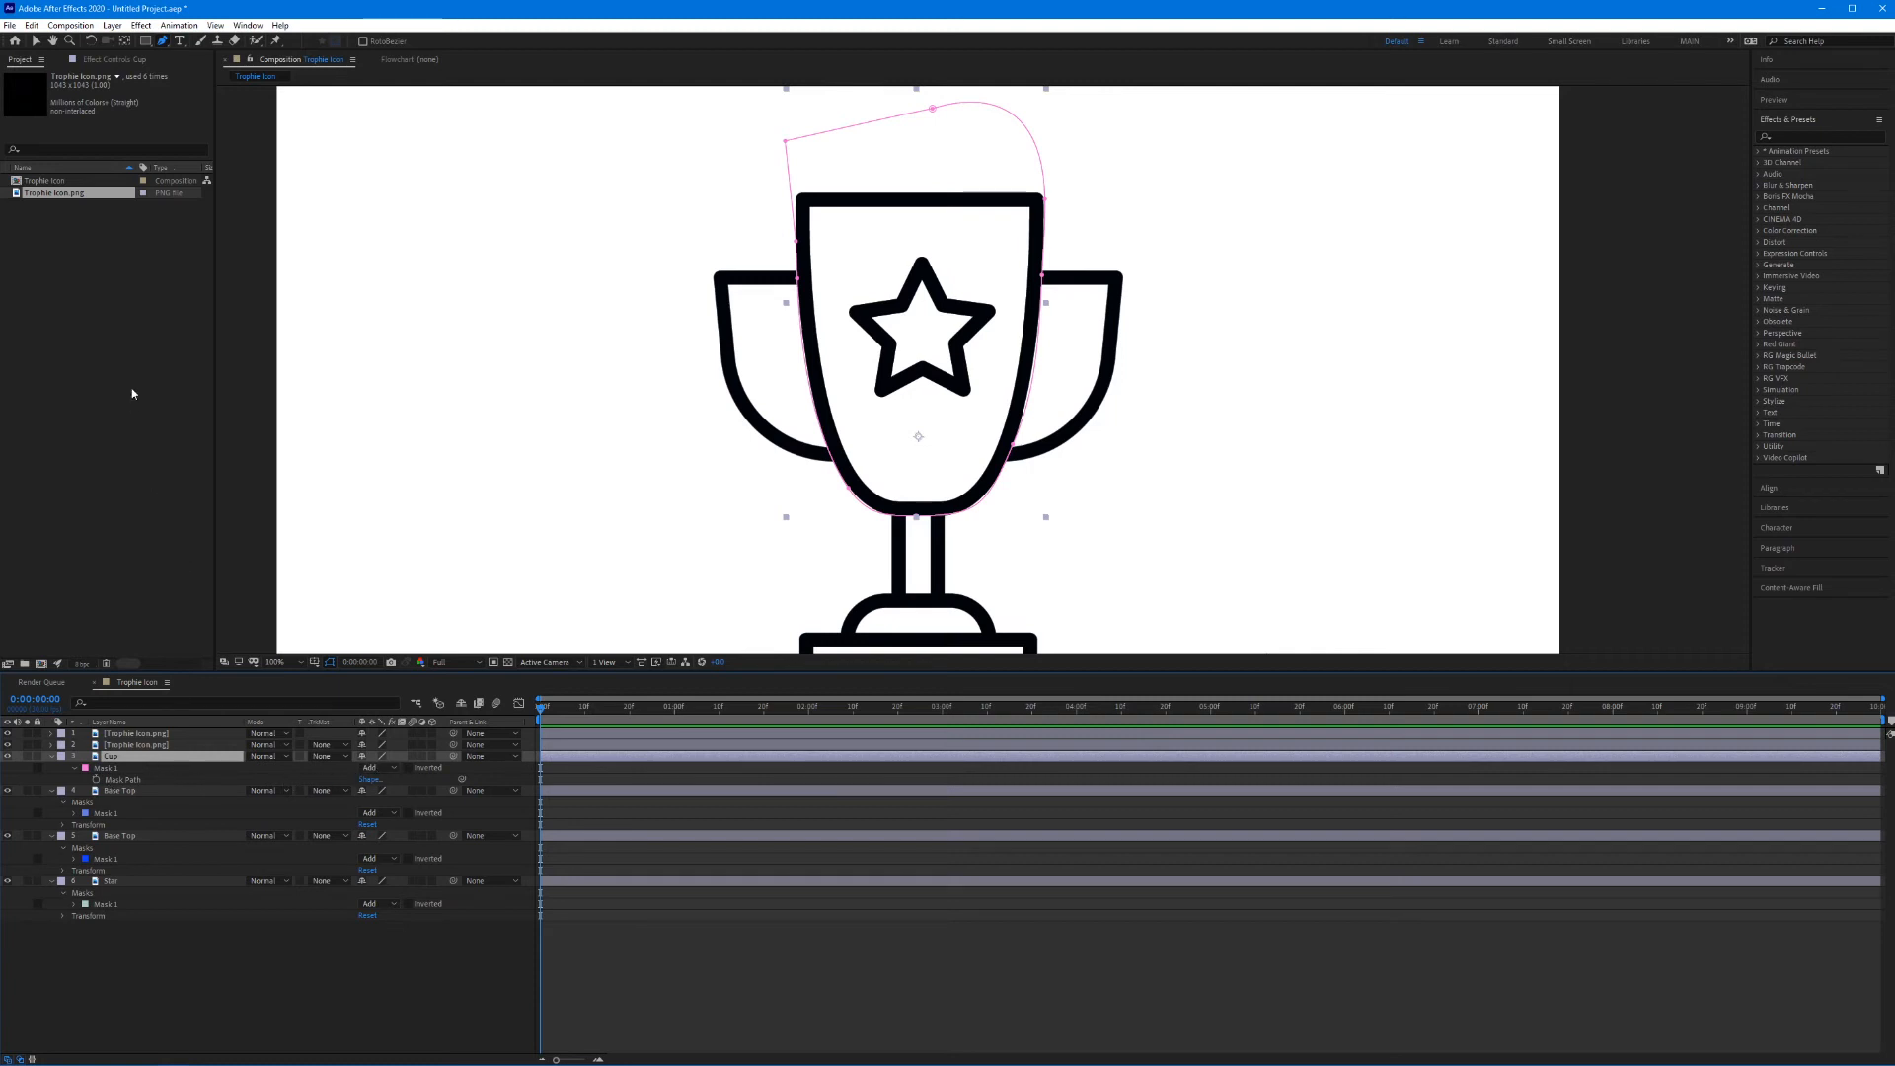
Step: Draw a rectangular mask around the star on the Cup layer and set its mode to Subtract, checking it in solo
left_click(144, 44)
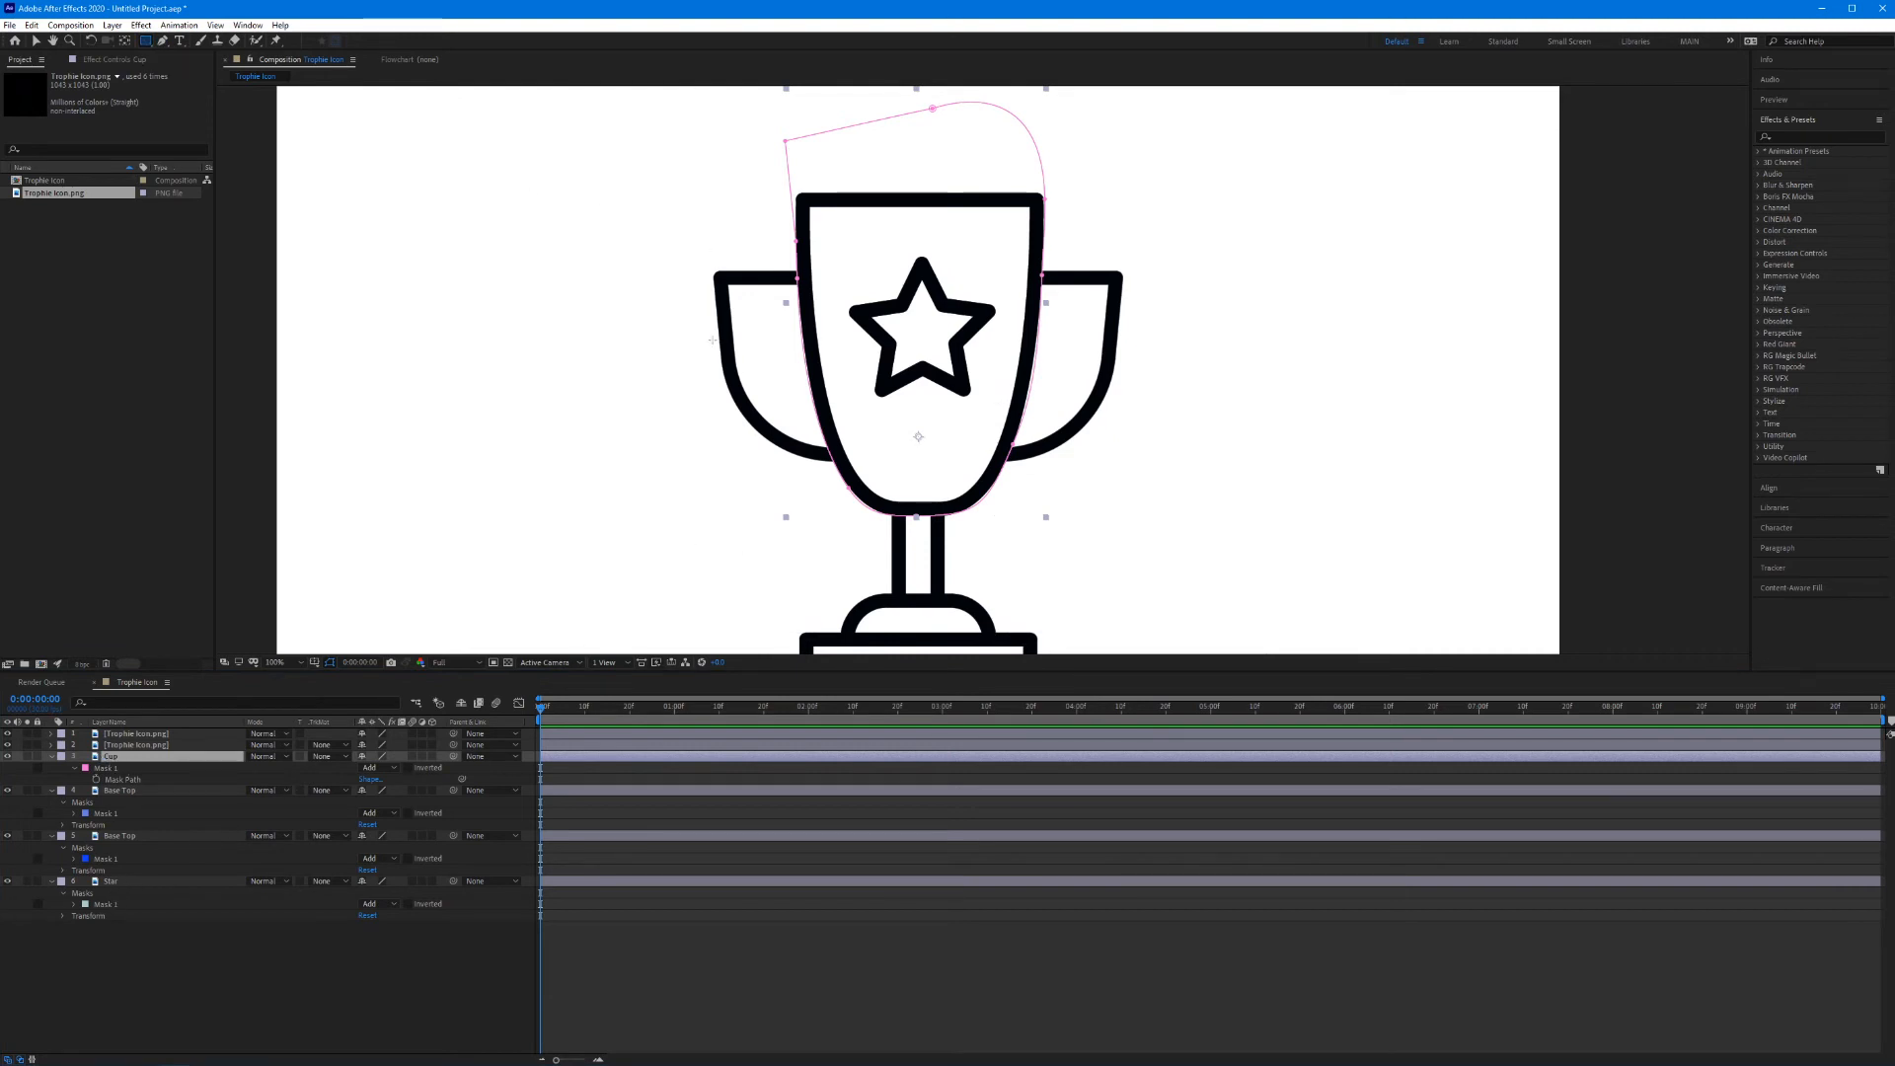
left_click_drag(851, 255, 1003, 403)
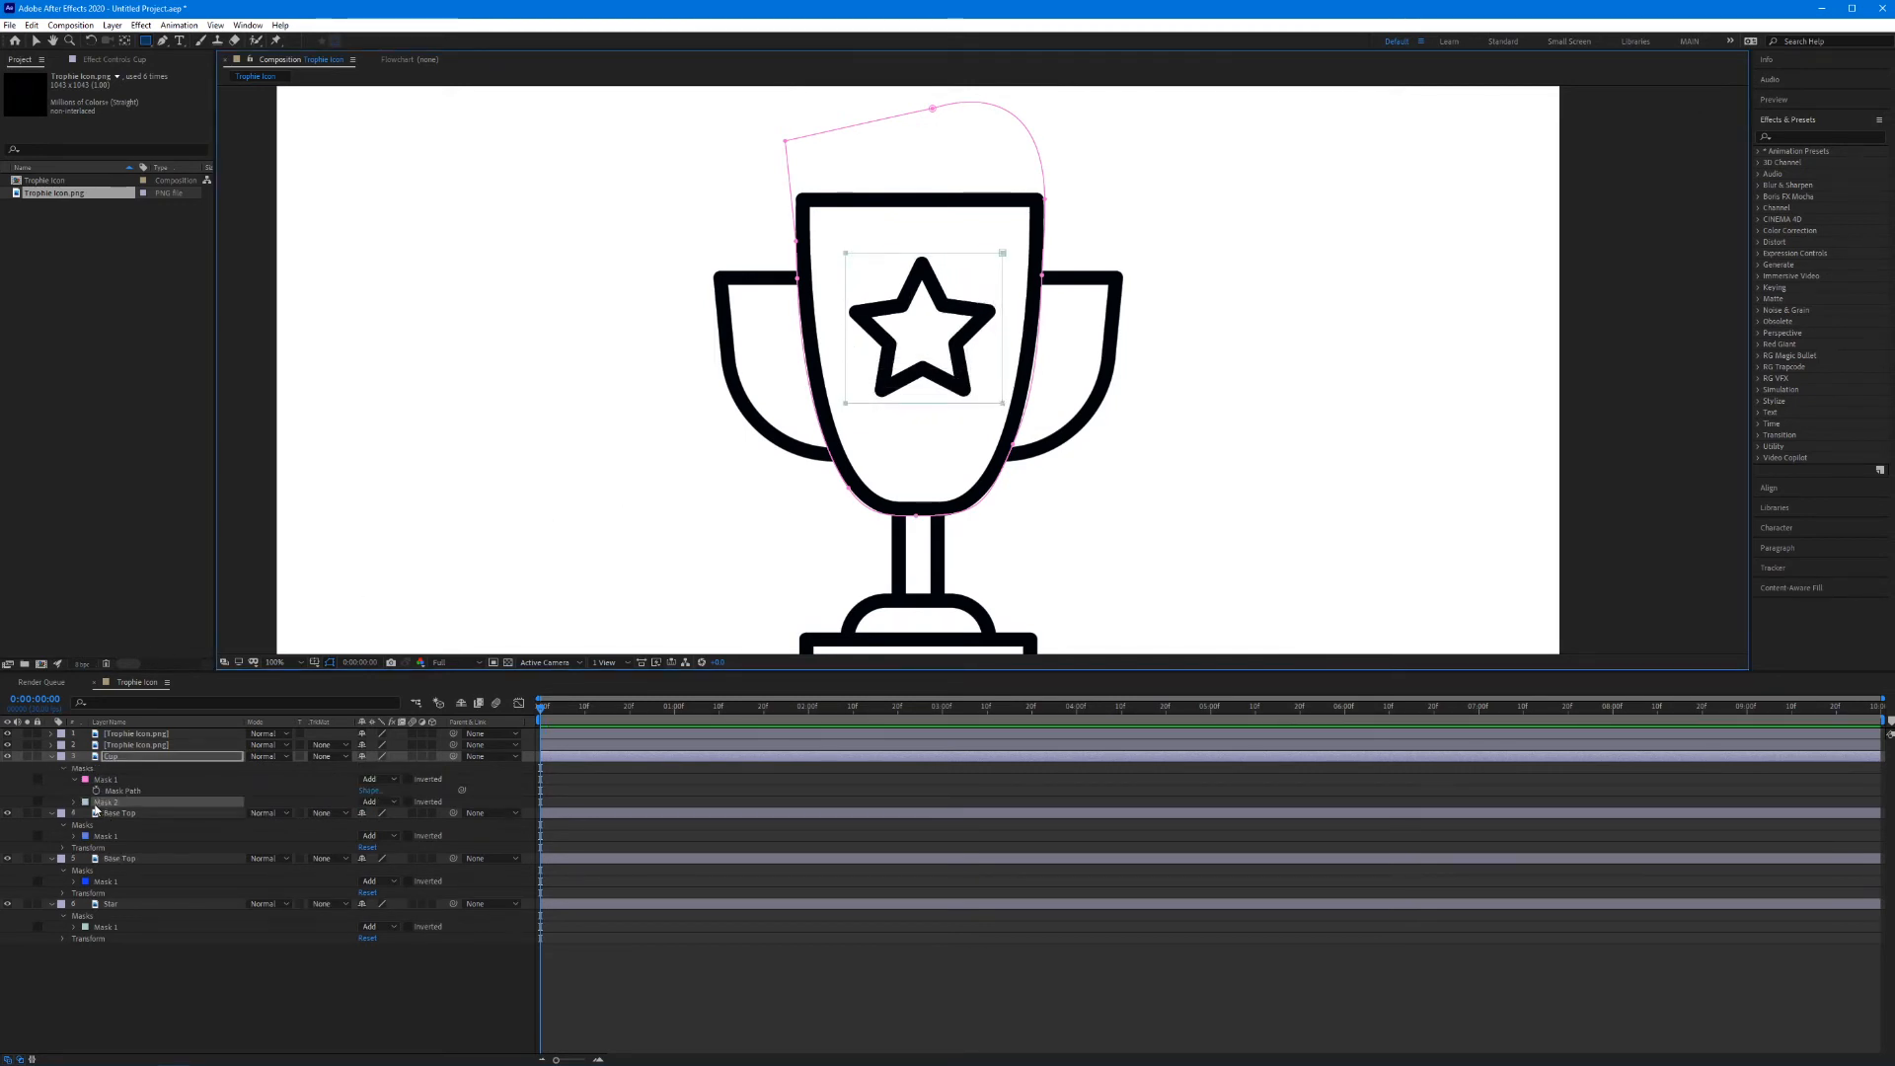
left_click(26, 757)
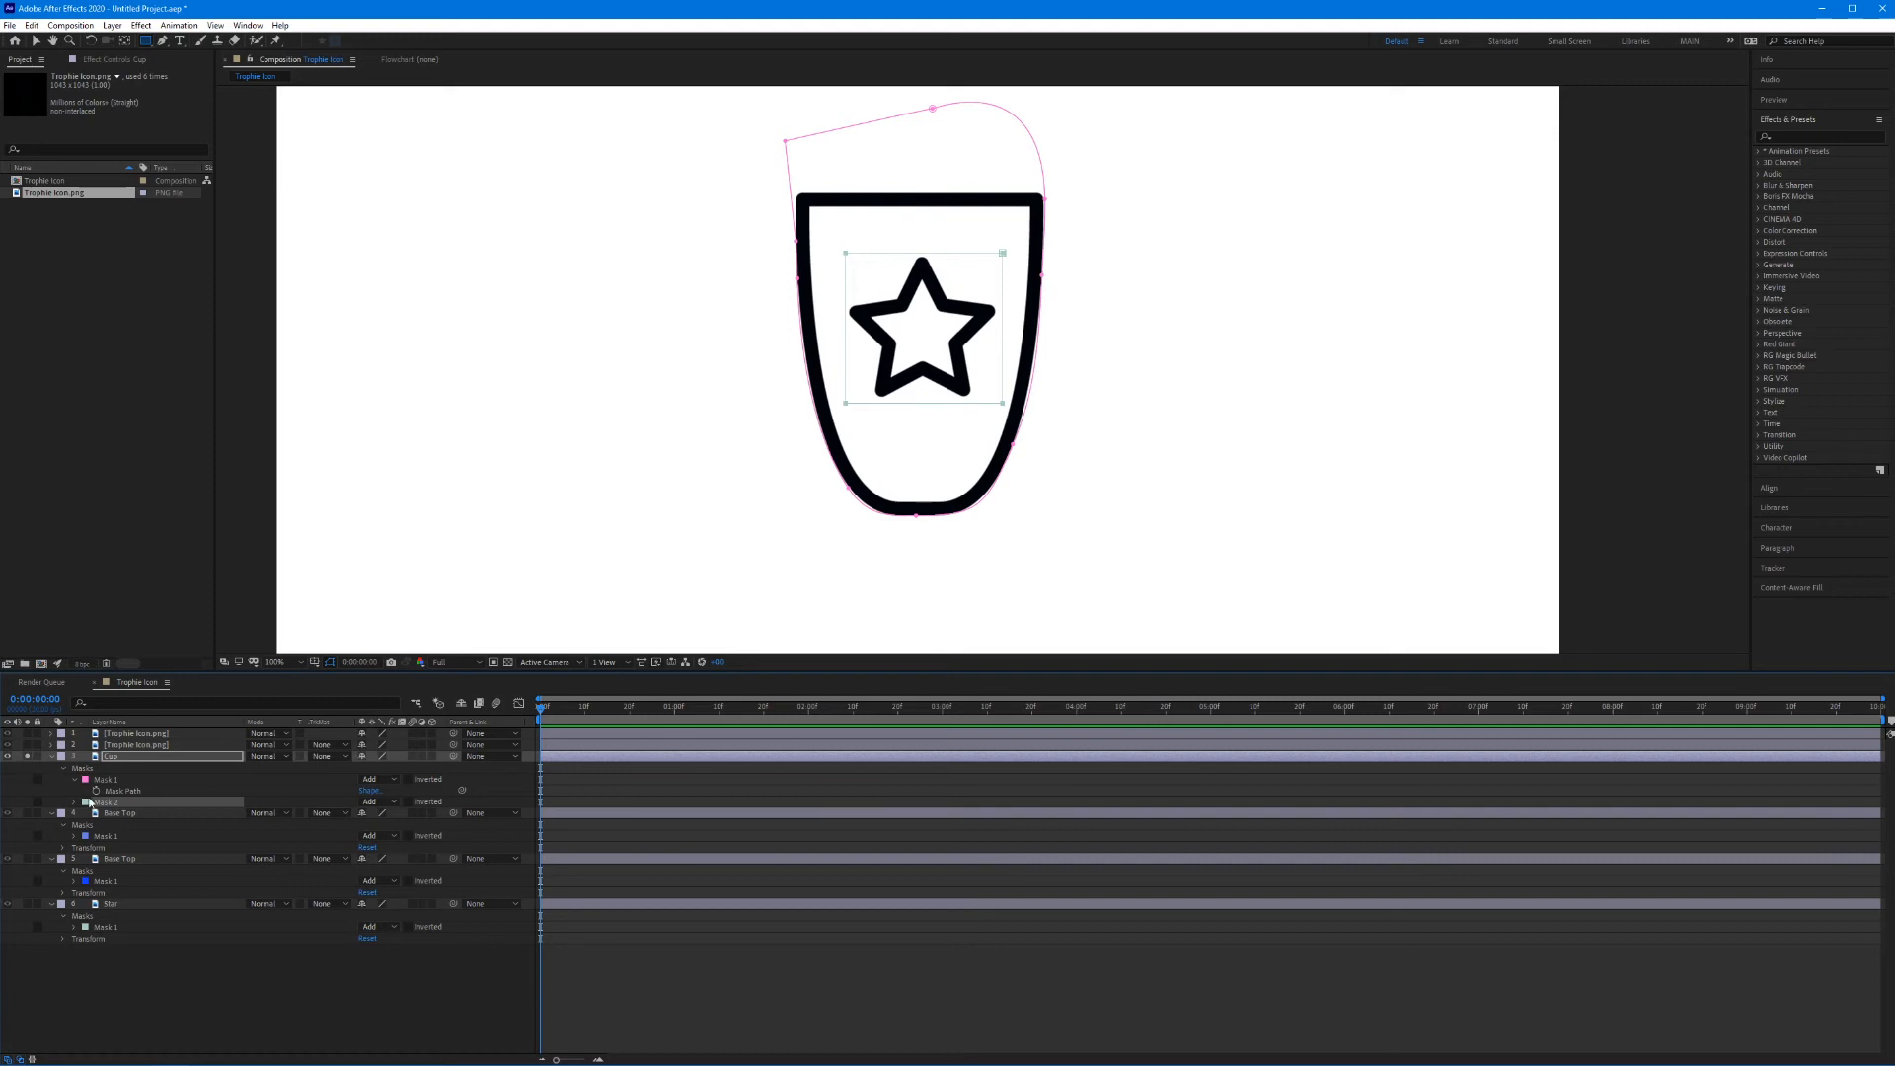
left_click(381, 803)
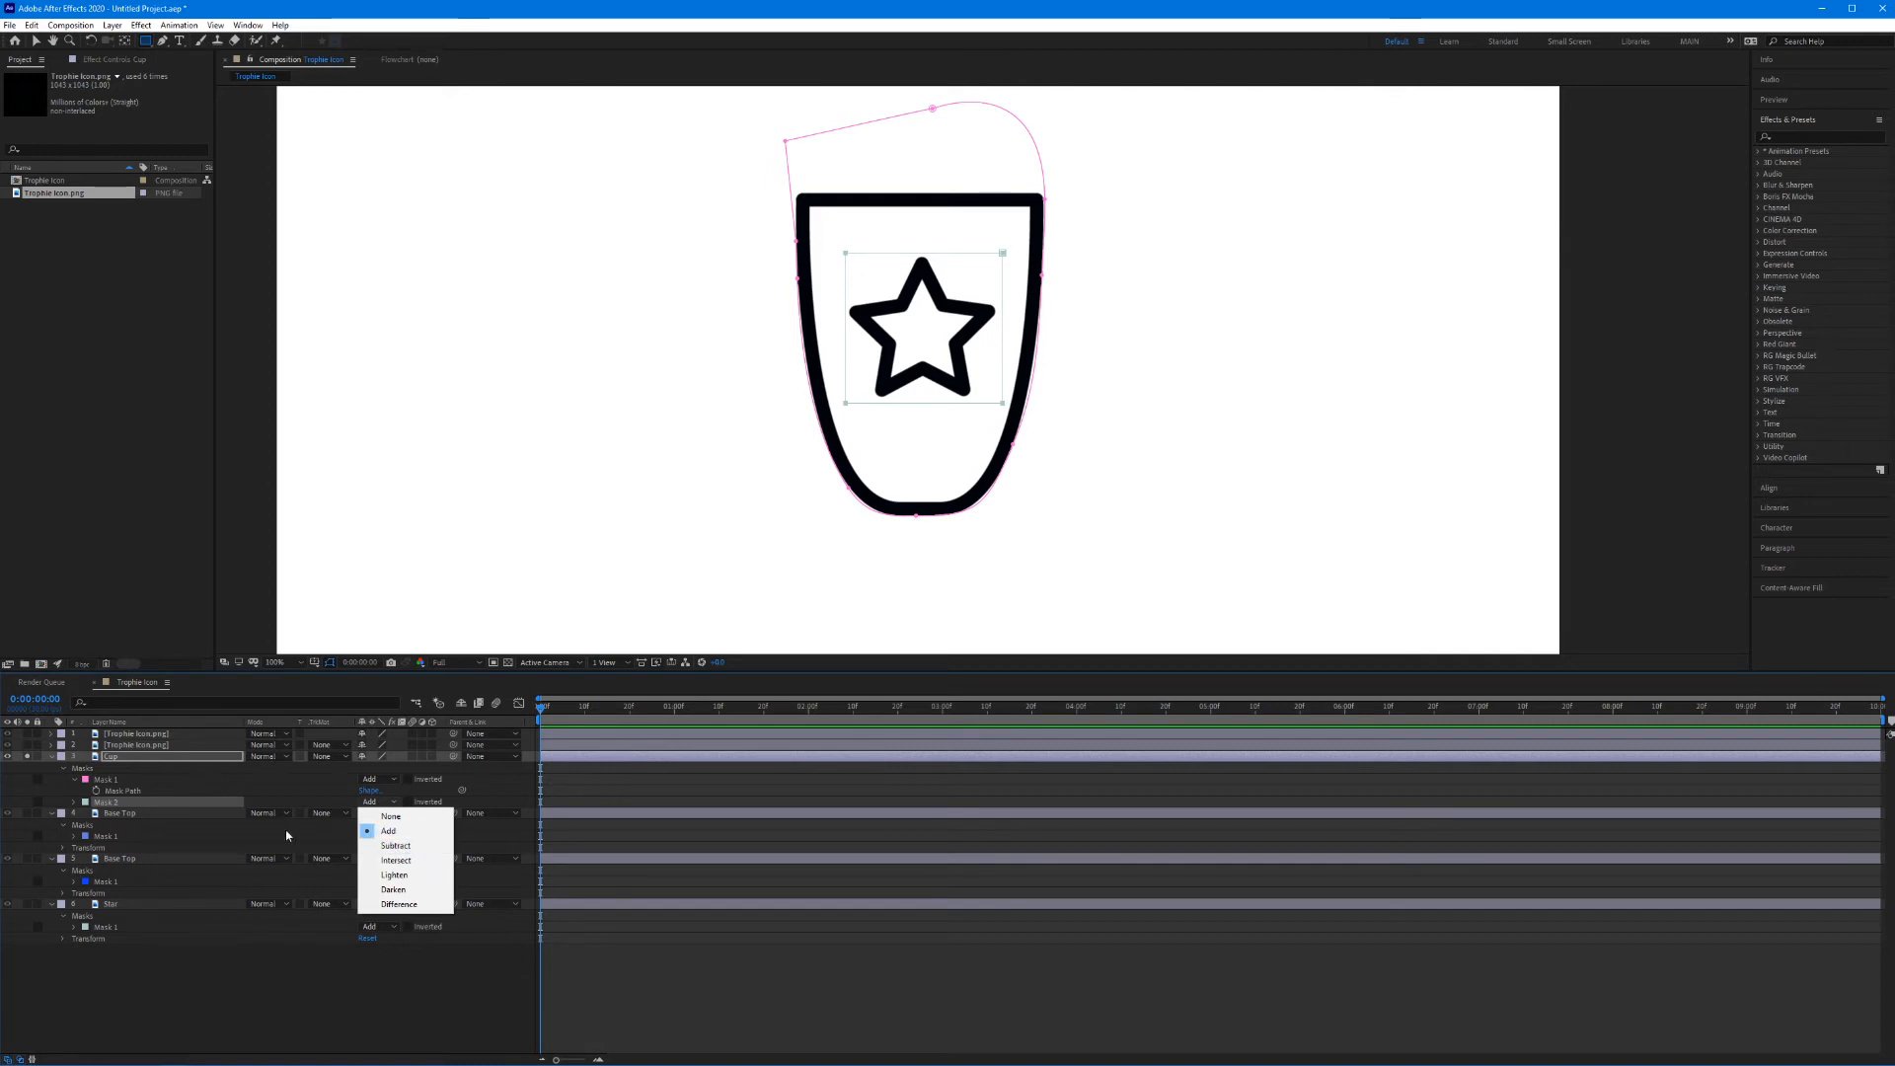
left_click(396, 846)
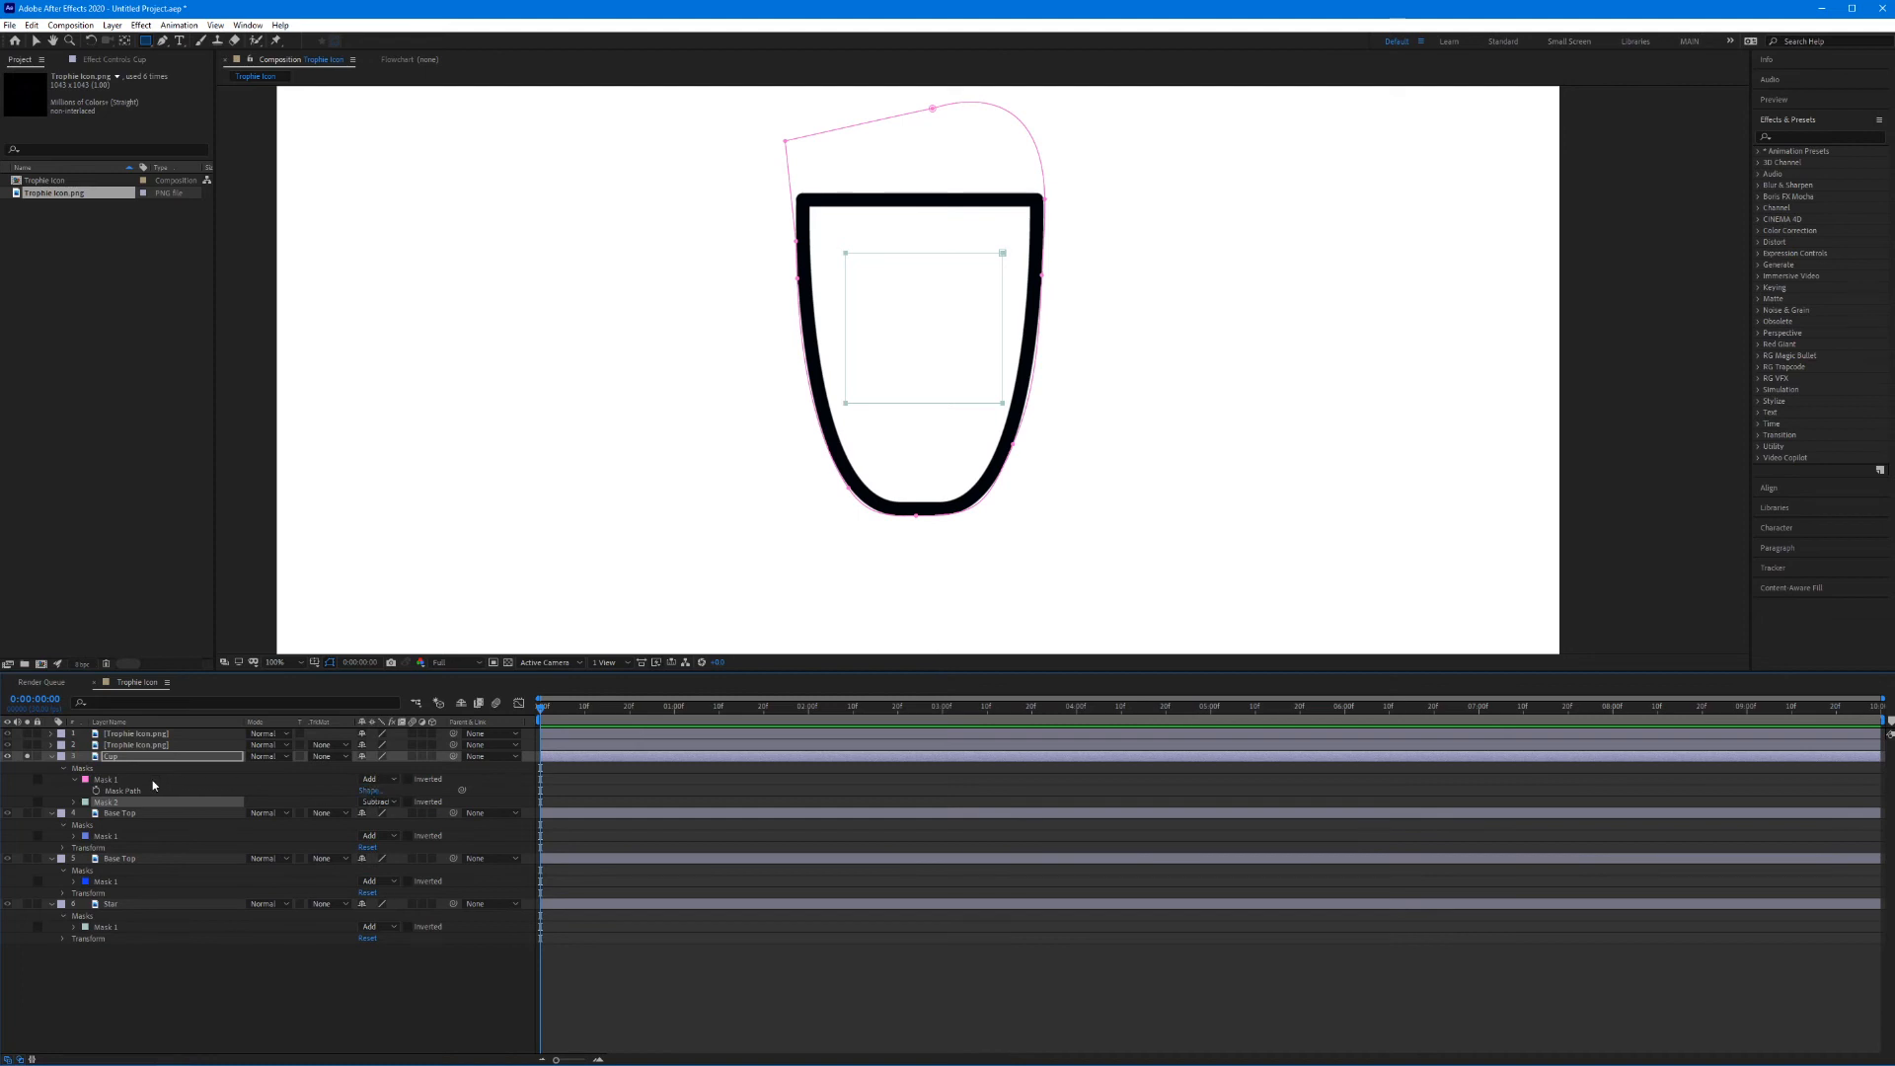
left_click(28, 756)
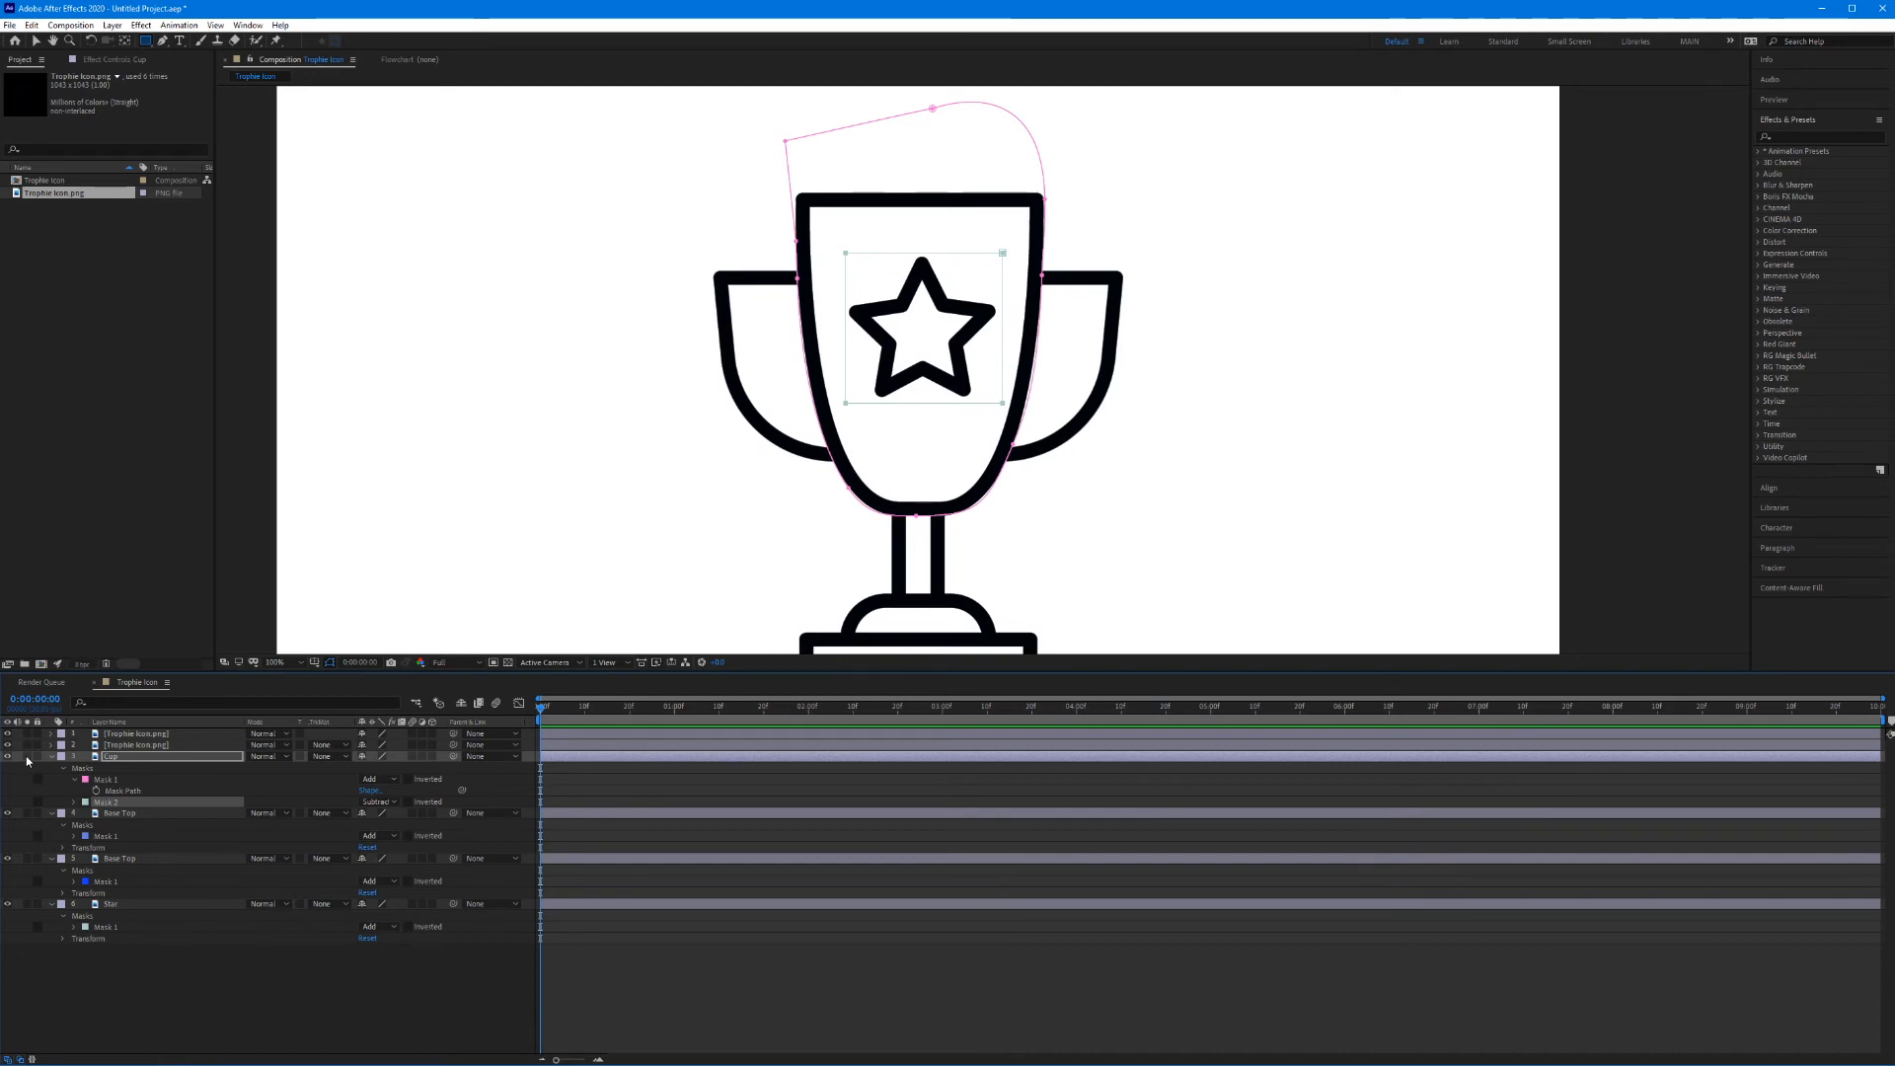
left_click(116, 747)
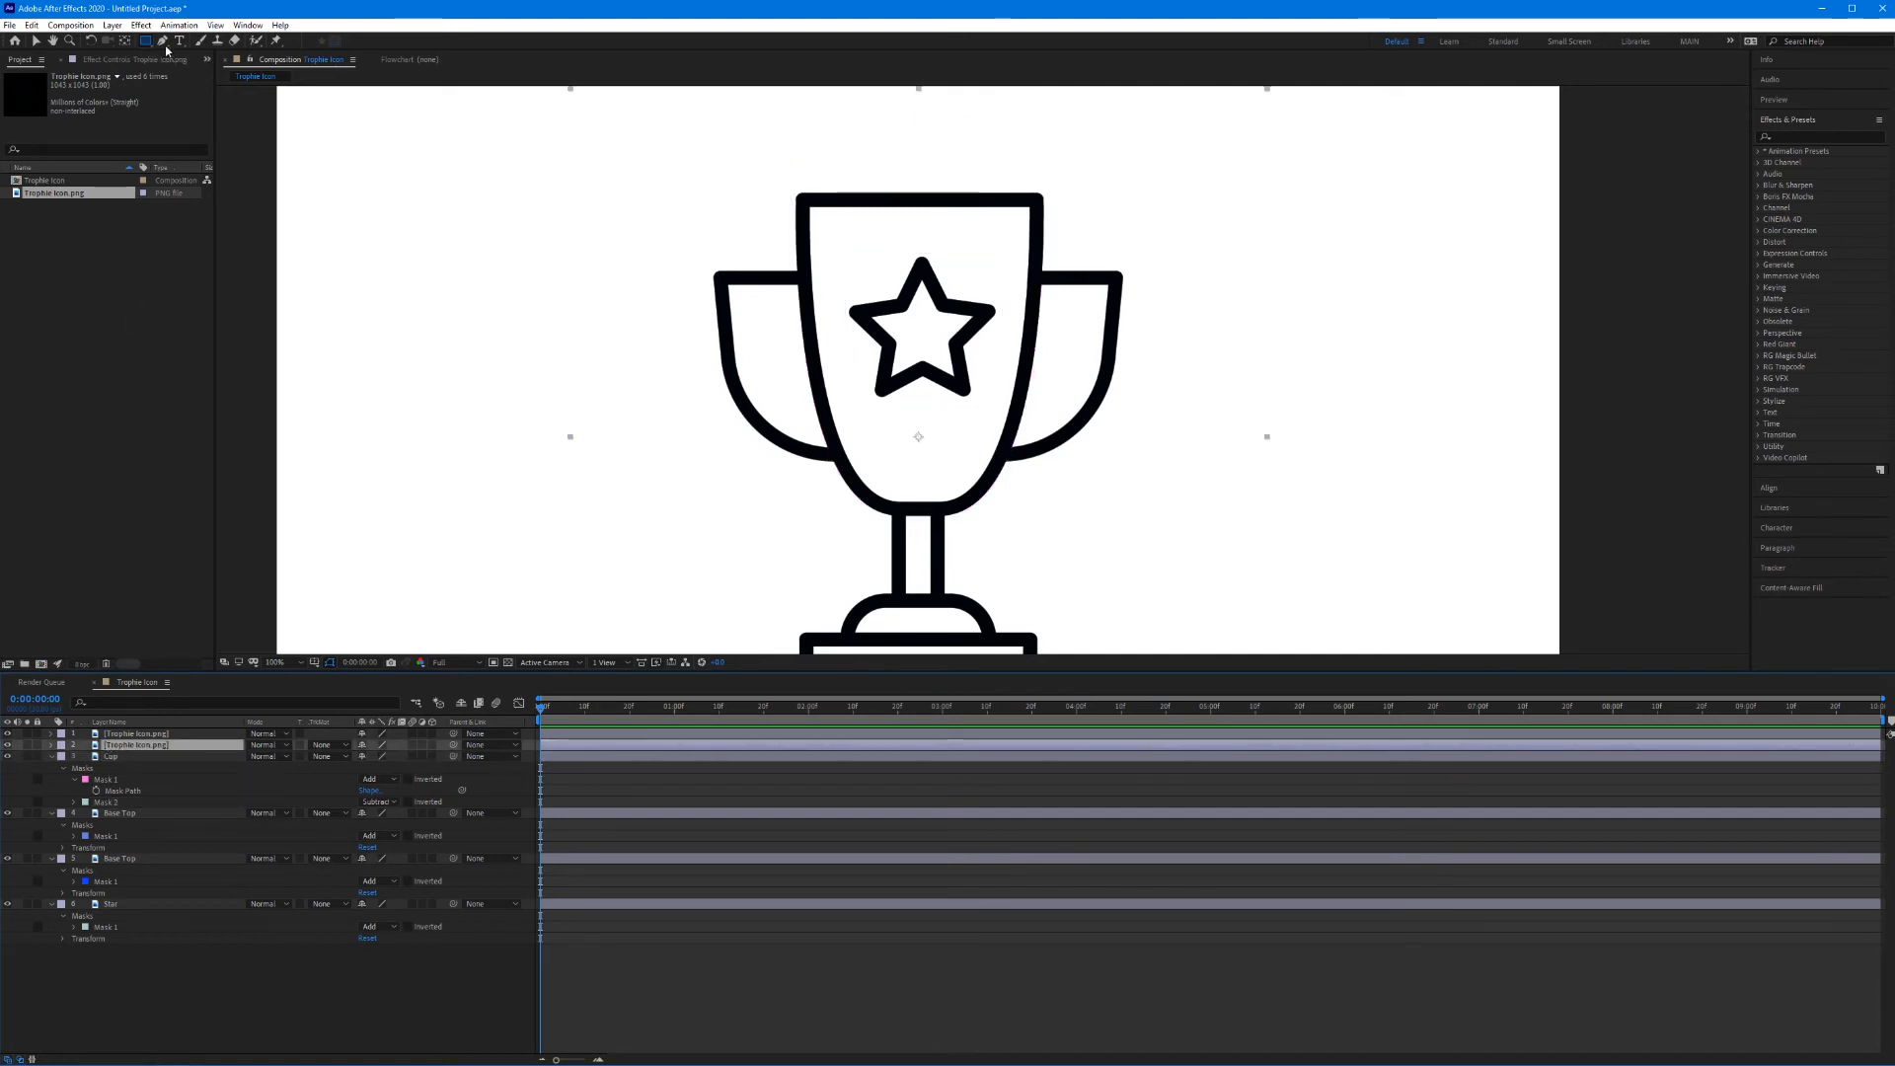
key("g")
key("period")
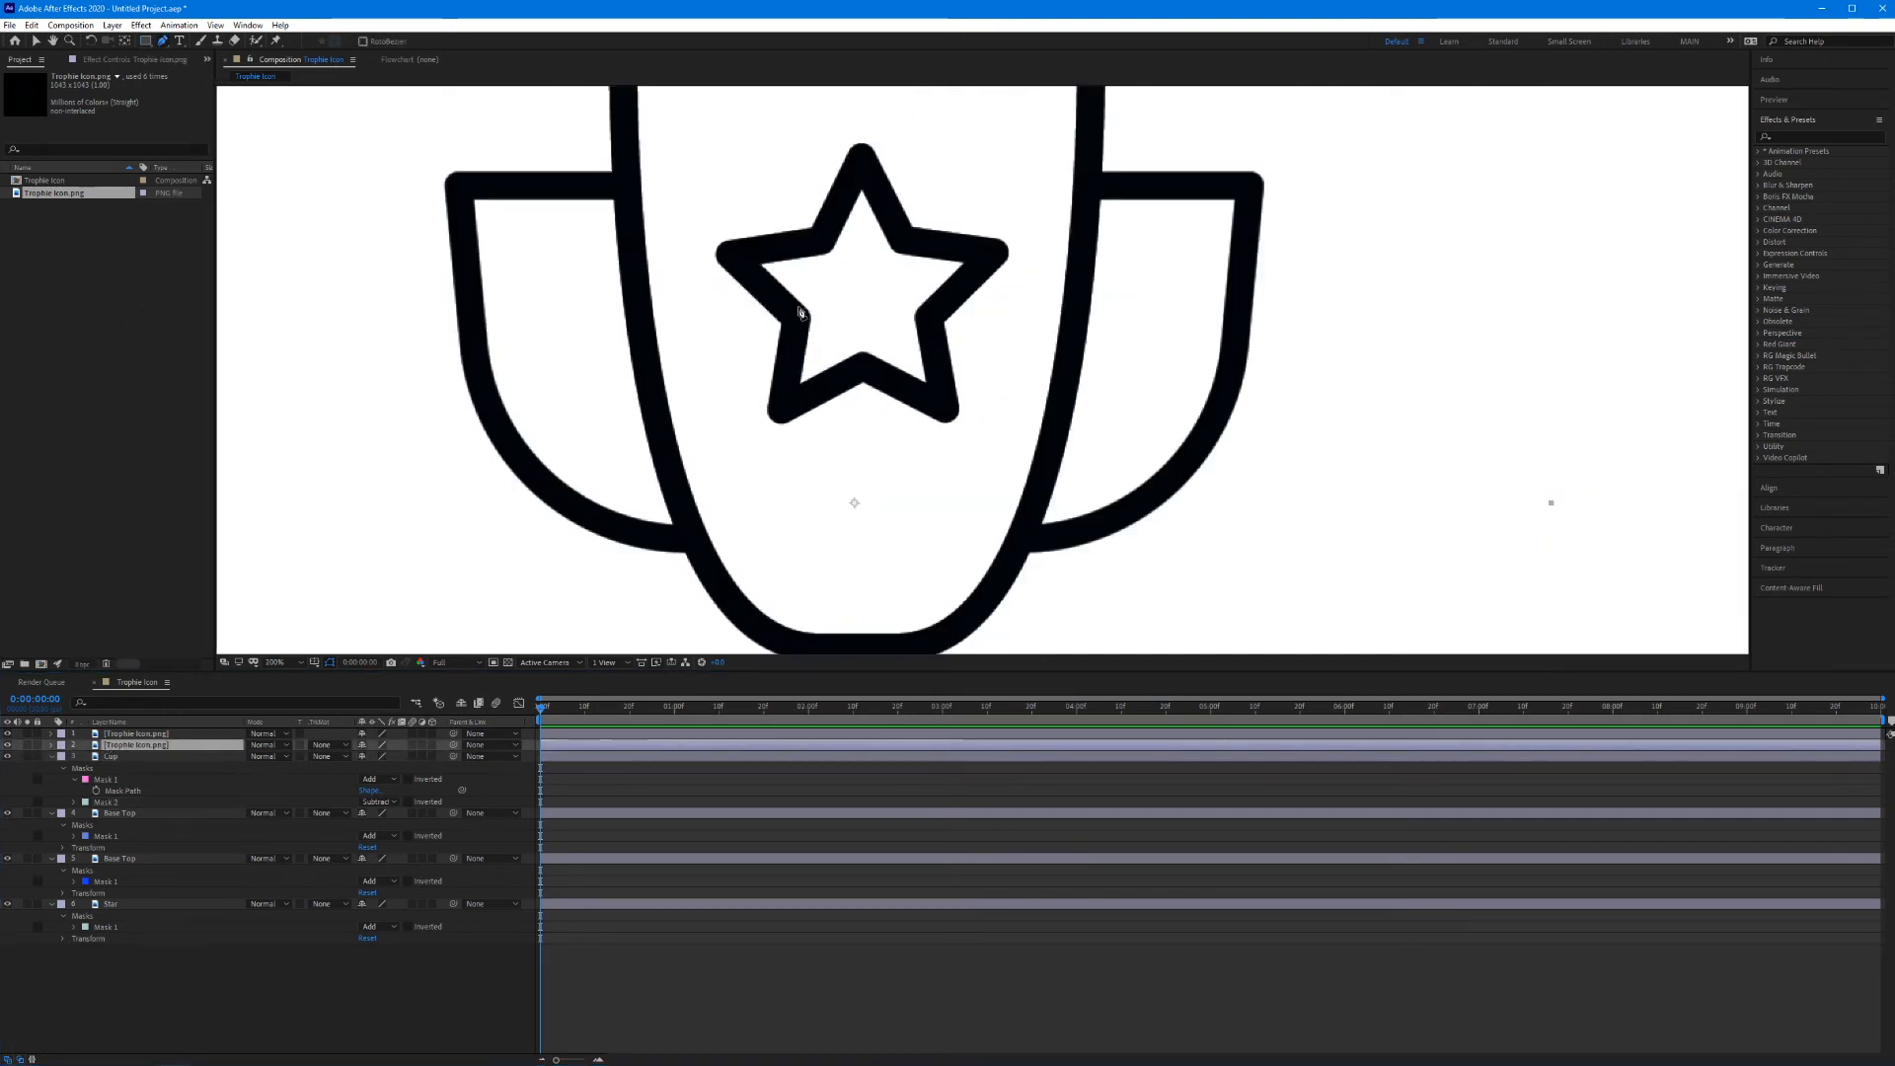
scroll(801, 311, "left", 3)
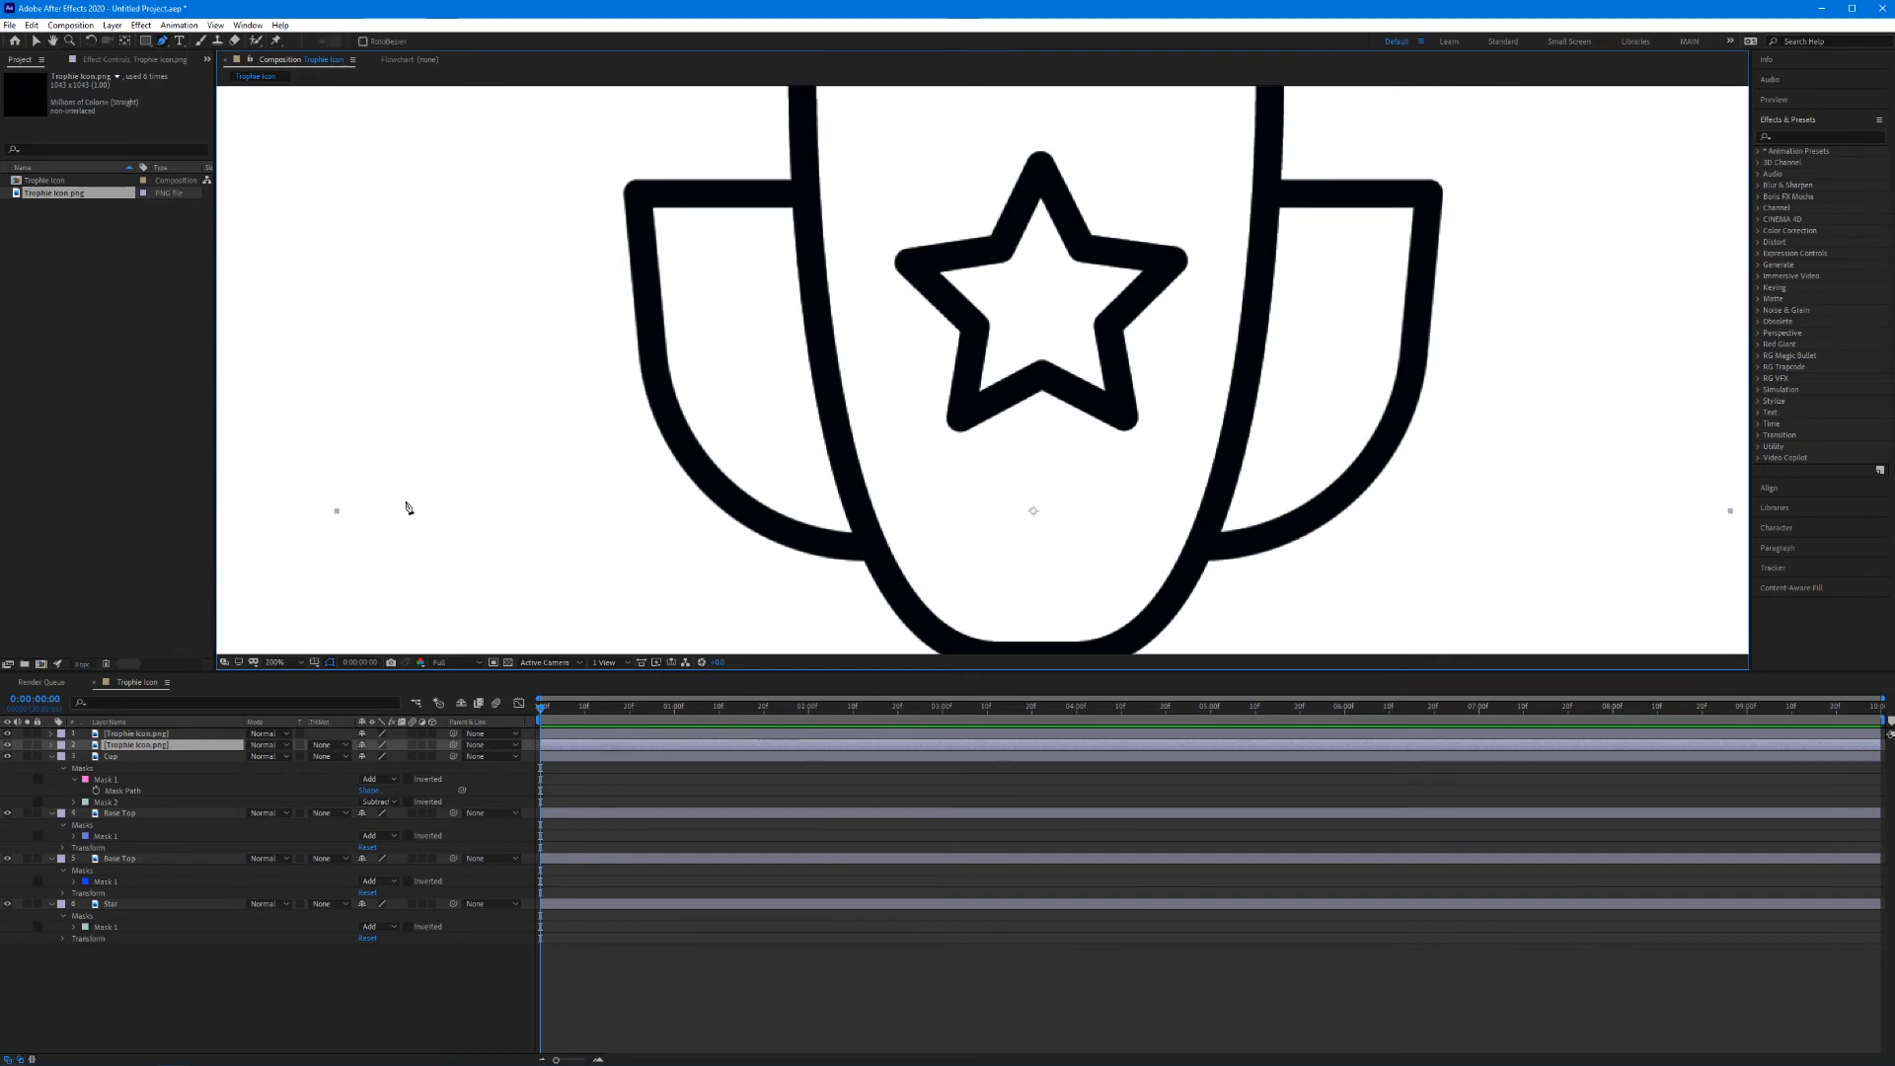
key("comma")
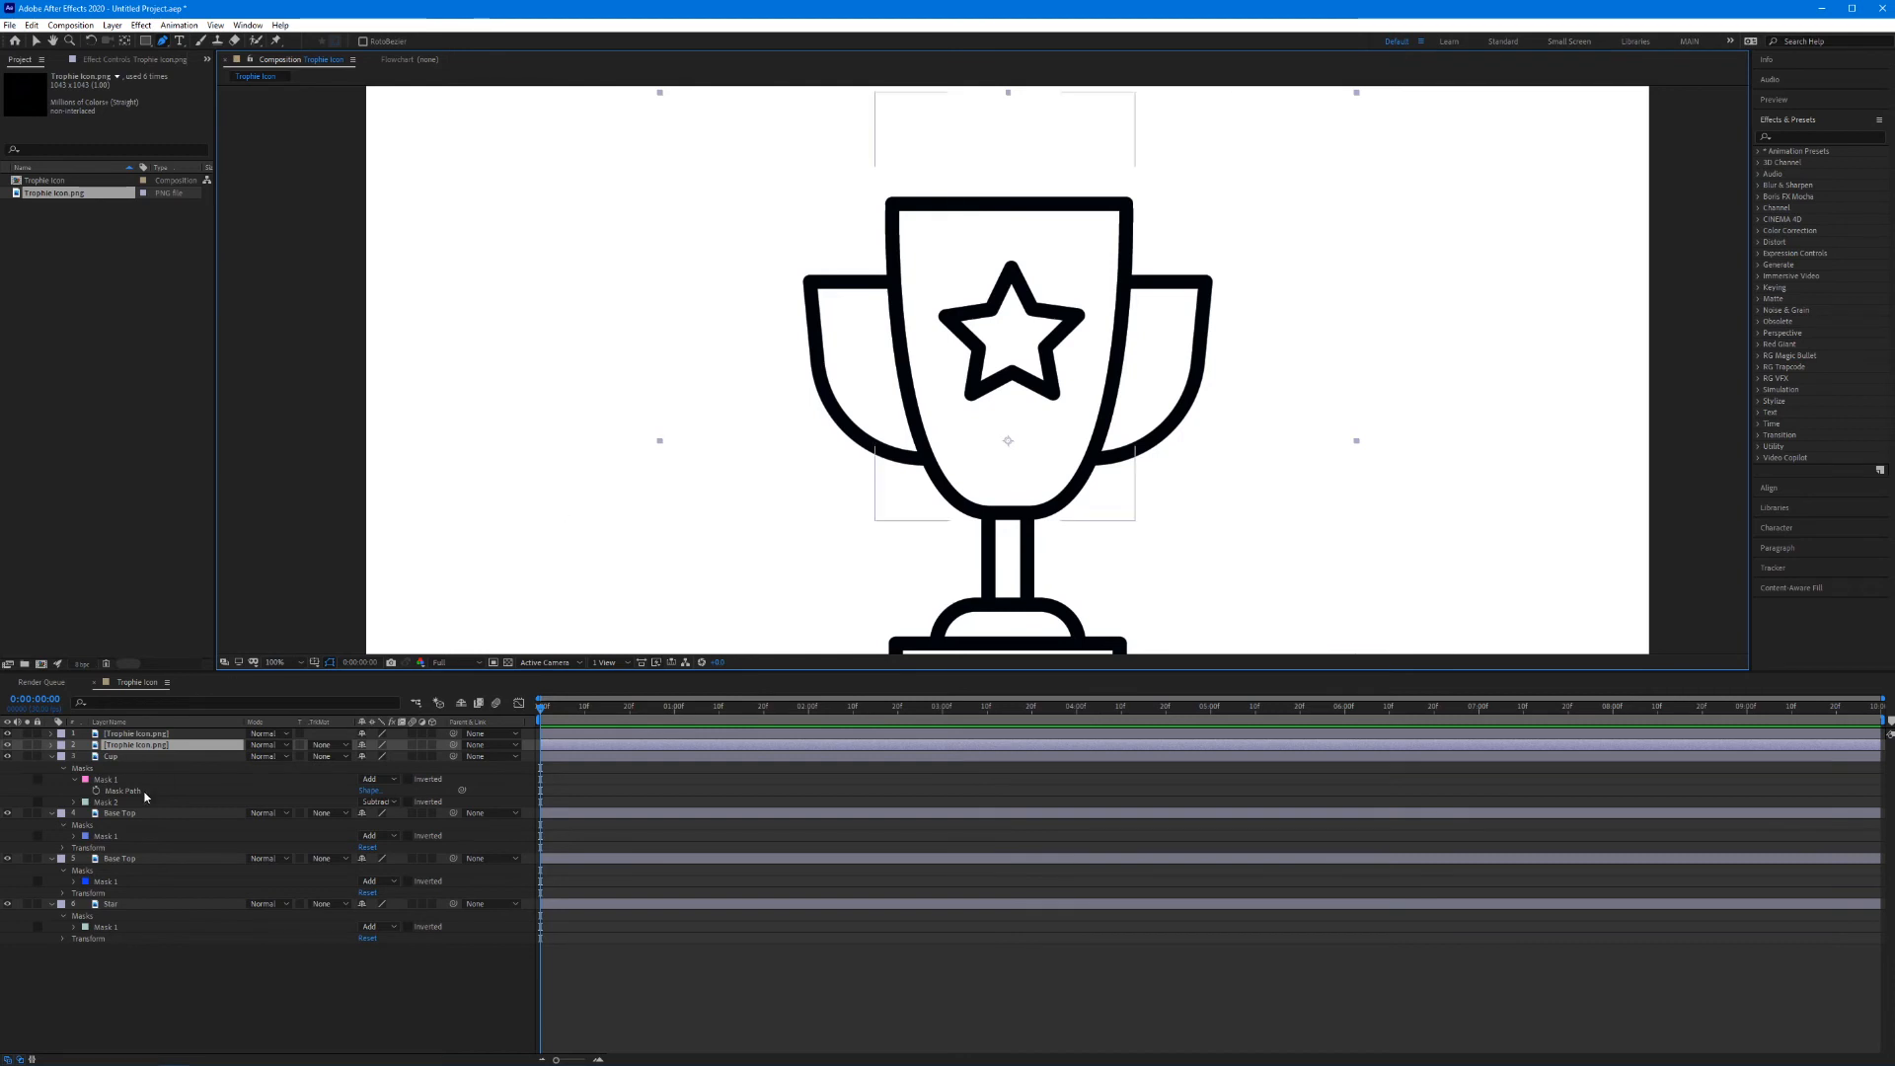
Step: Copy the Cup layer's Mask 1 outline onto the unmasked second trophy layer
left_click(107, 780)
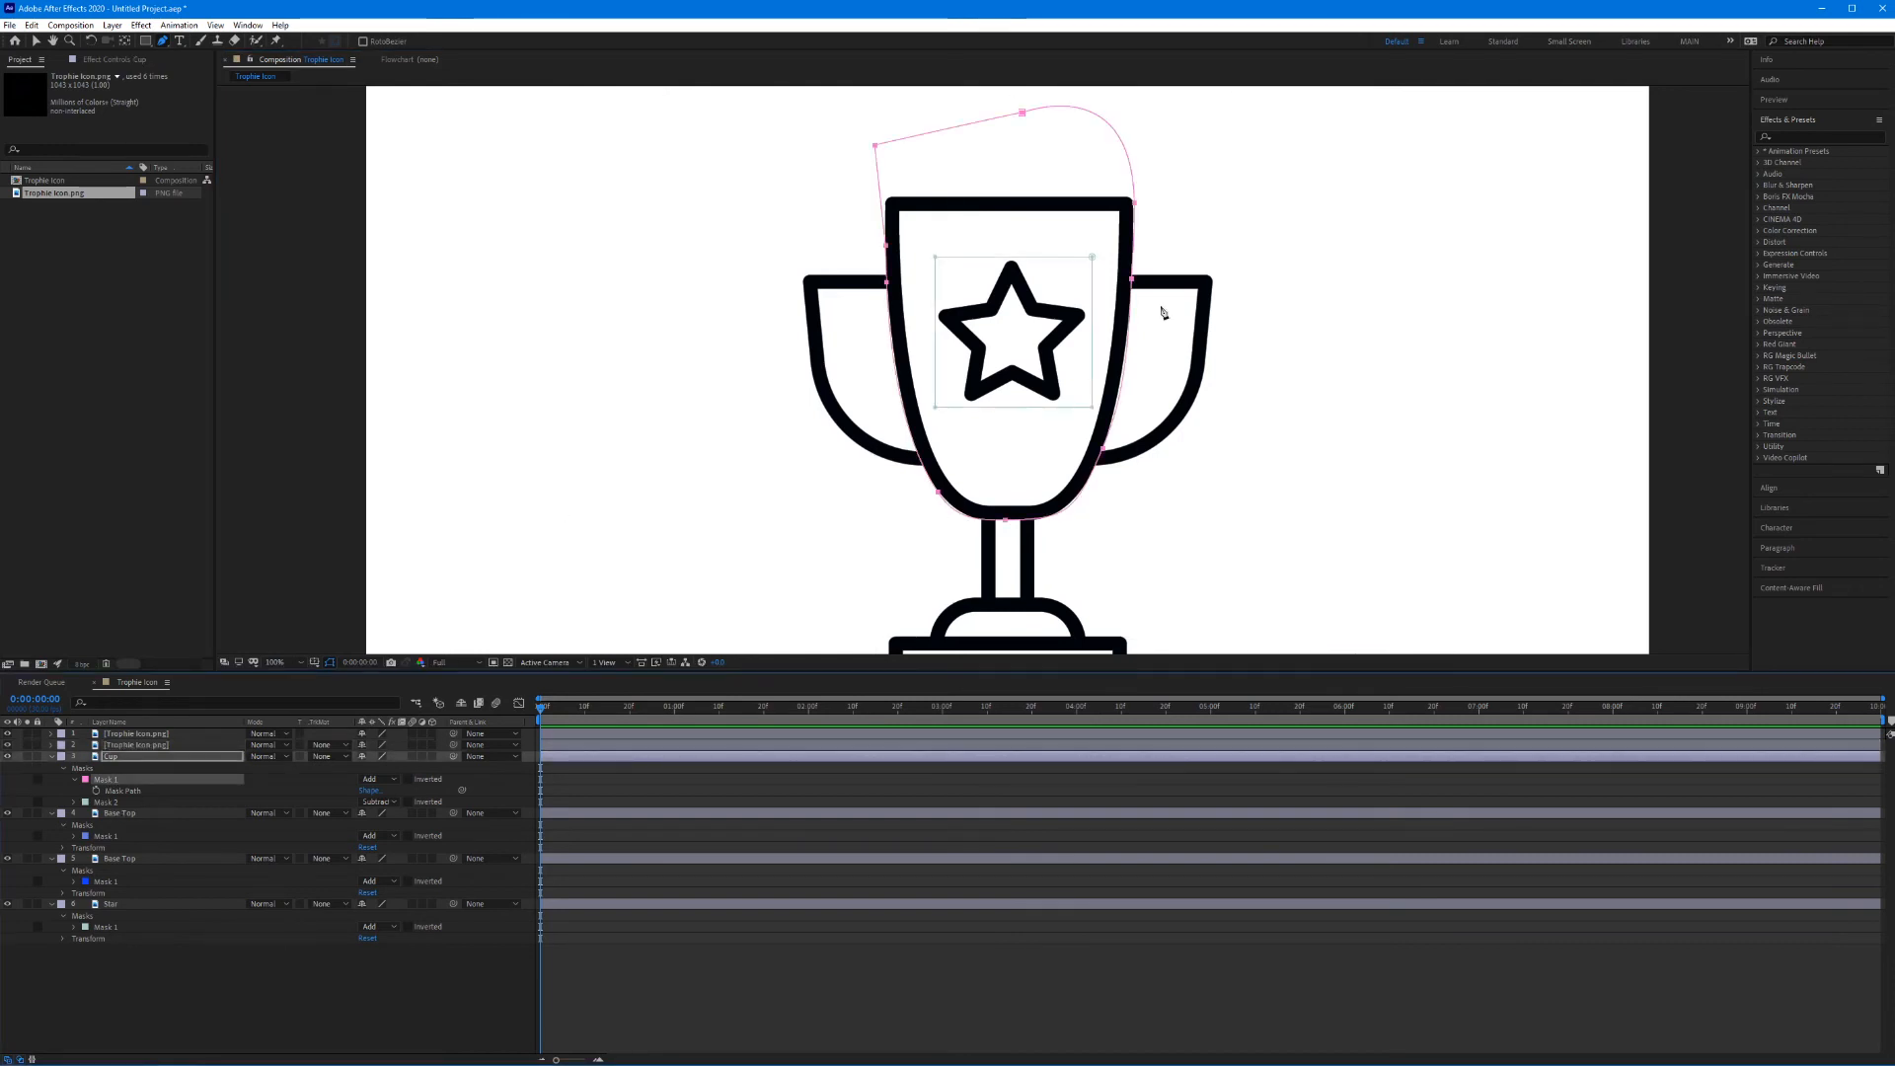
left_click(134, 747)
key("Return")
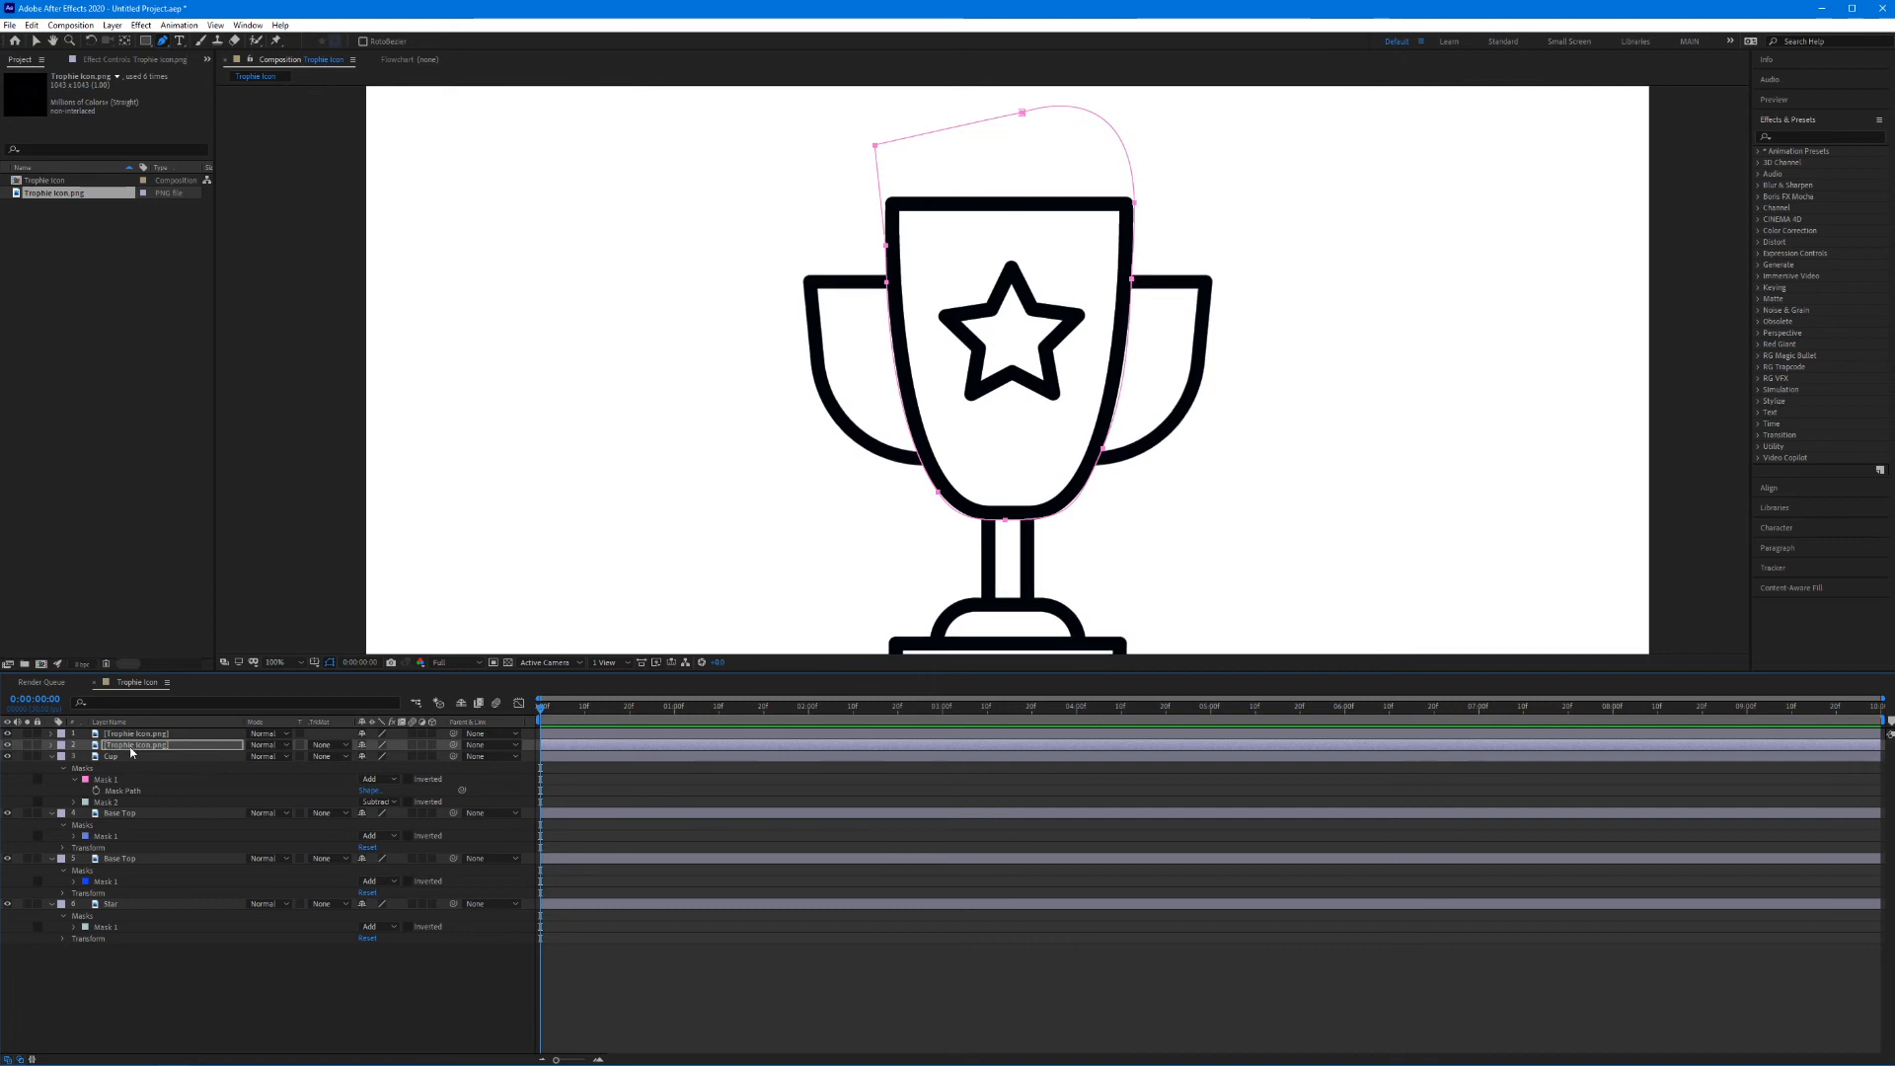
key("ctrl+v")
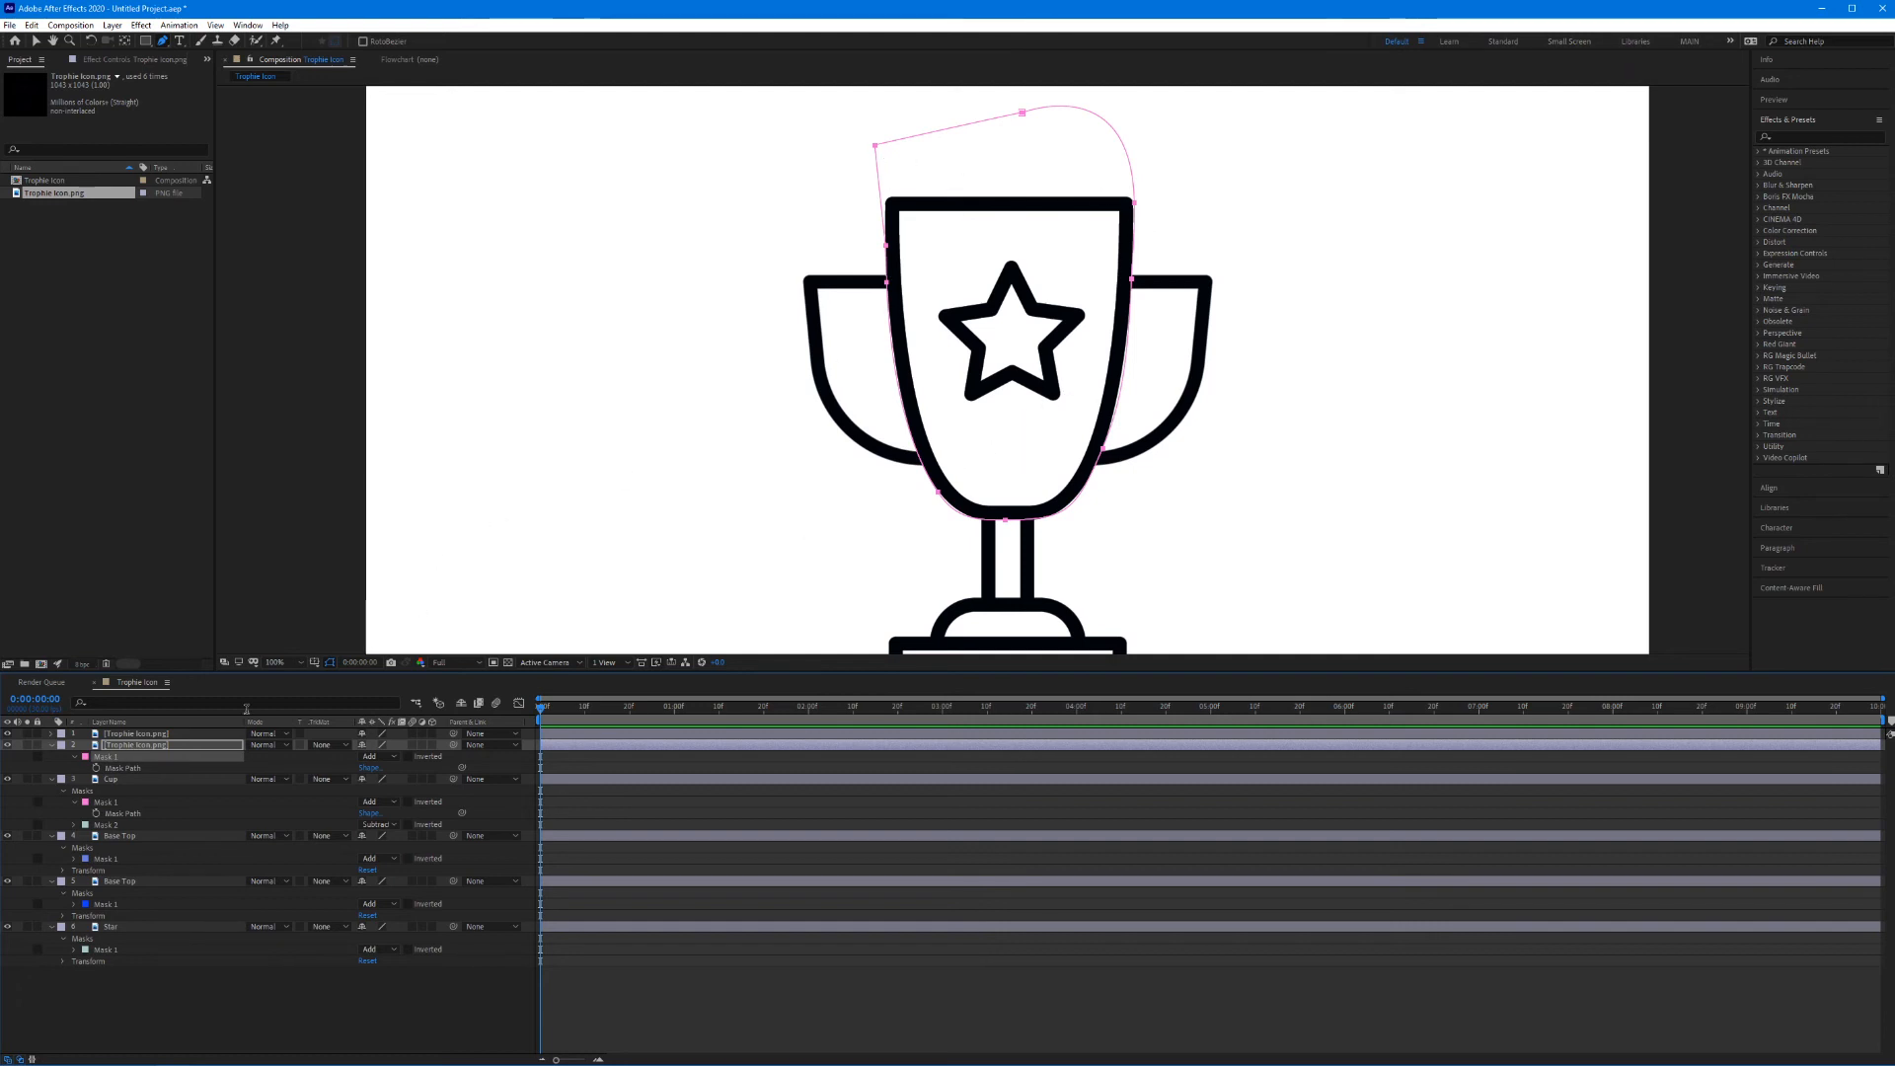
Step: Solo the second trophy layer, invert its mask, and pull the mask's right-hand points outward to hide the right handle
left_click(26, 746)
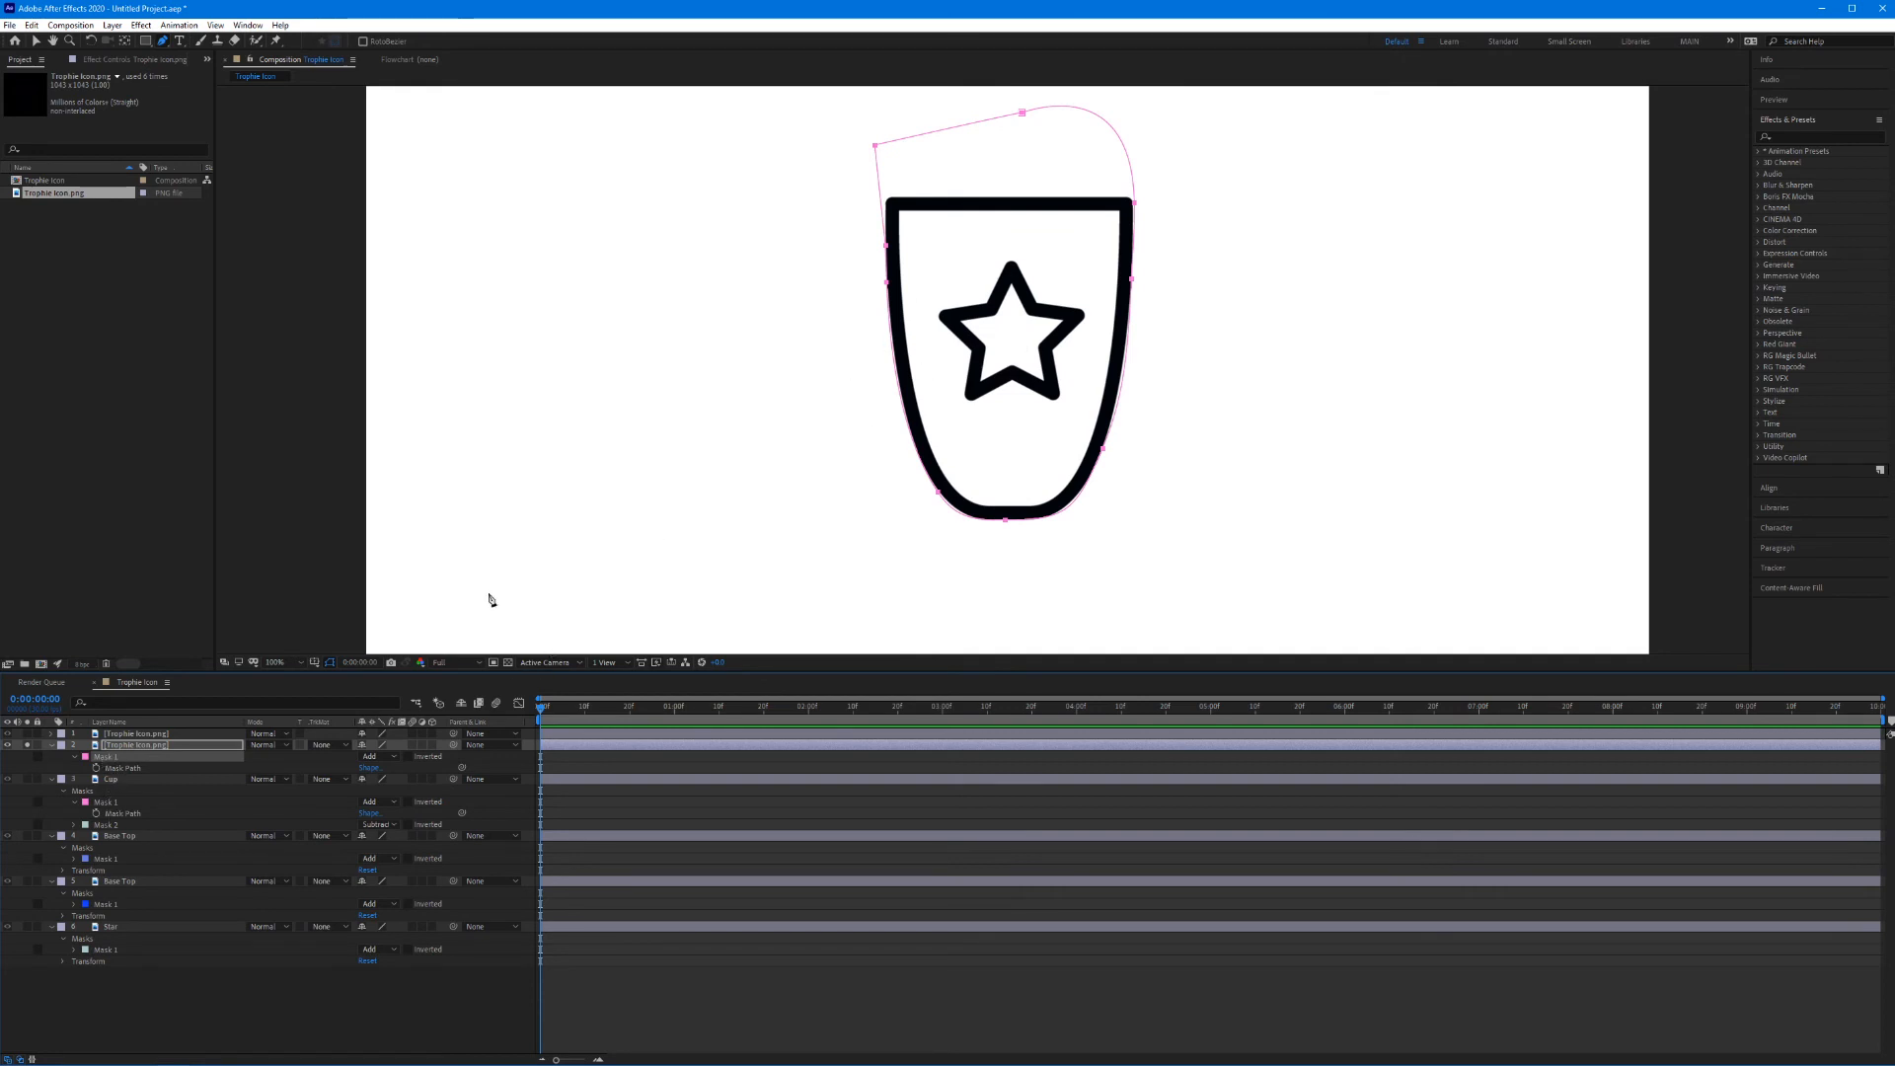
left_click(408, 756)
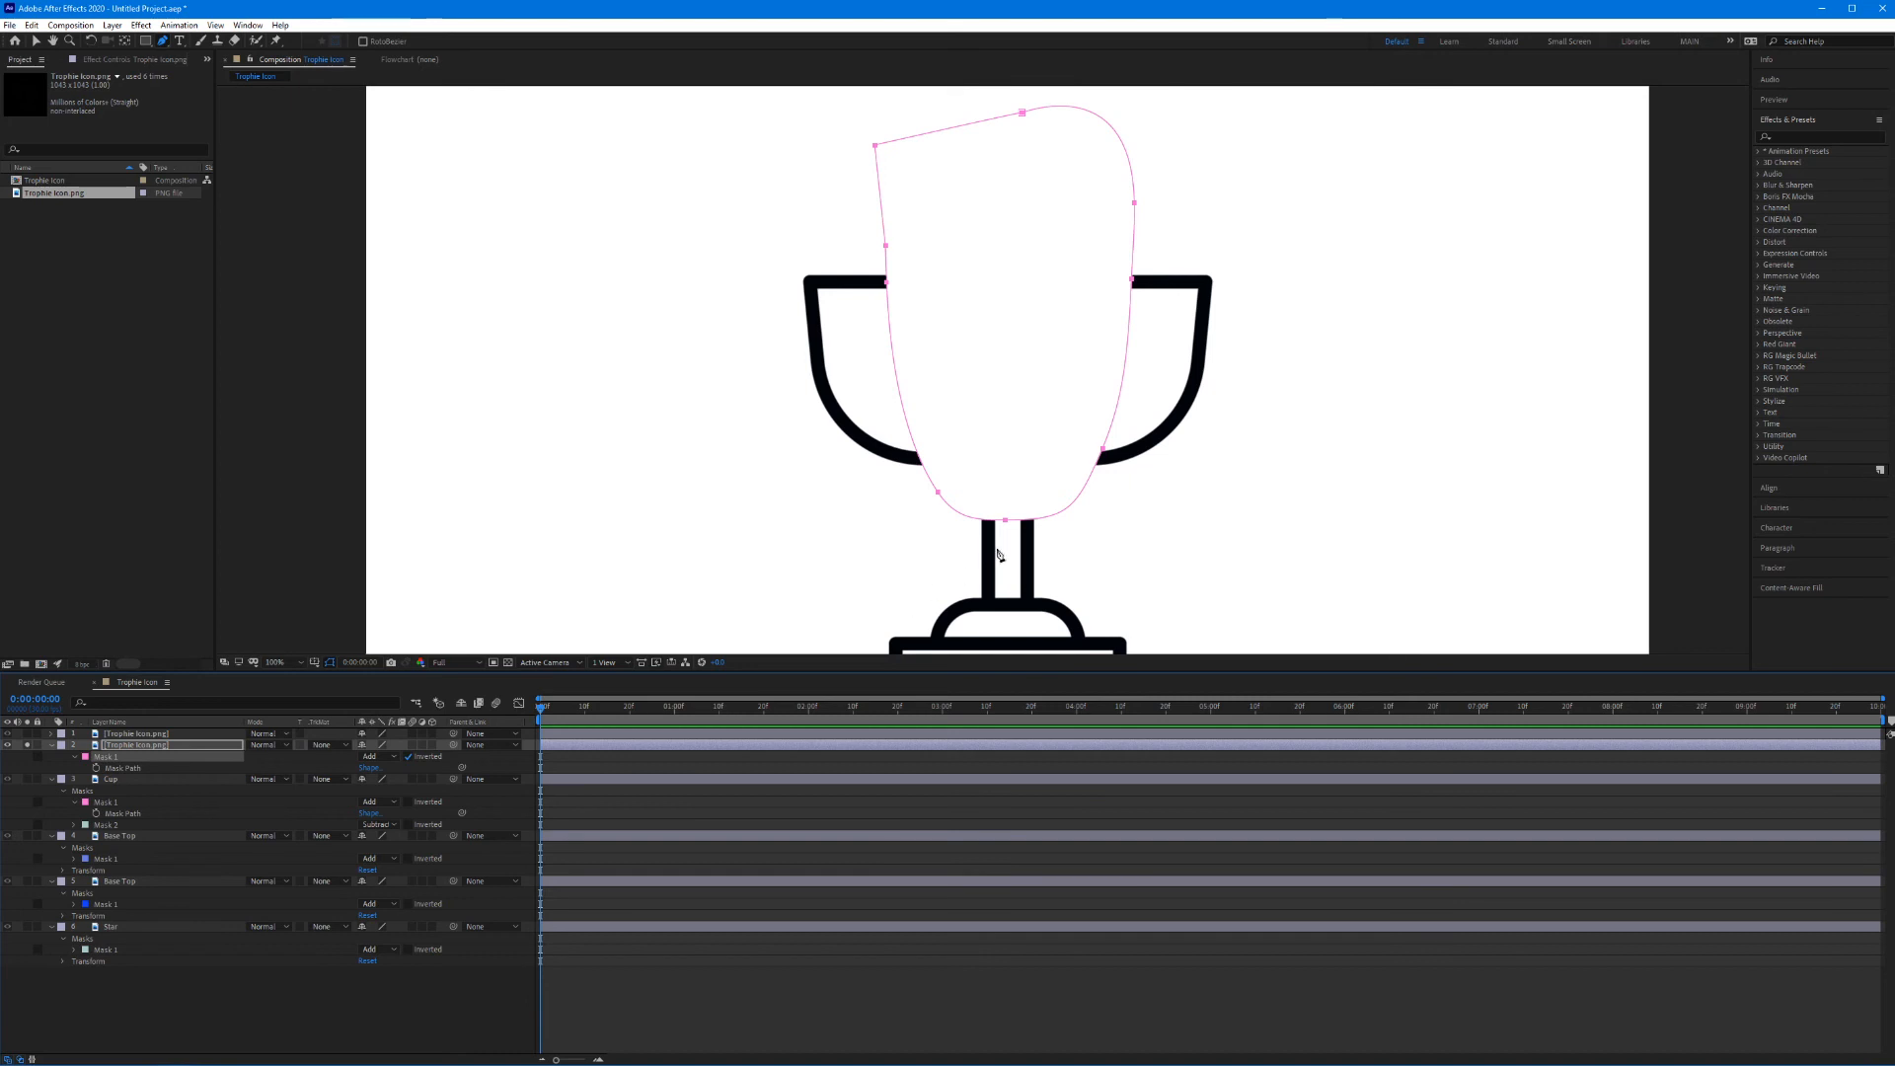
key("v")
left_click(1128, 503)
left_click_drag(1102, 451, 1185, 459)
left_click_drag(1132, 279, 1274, 268)
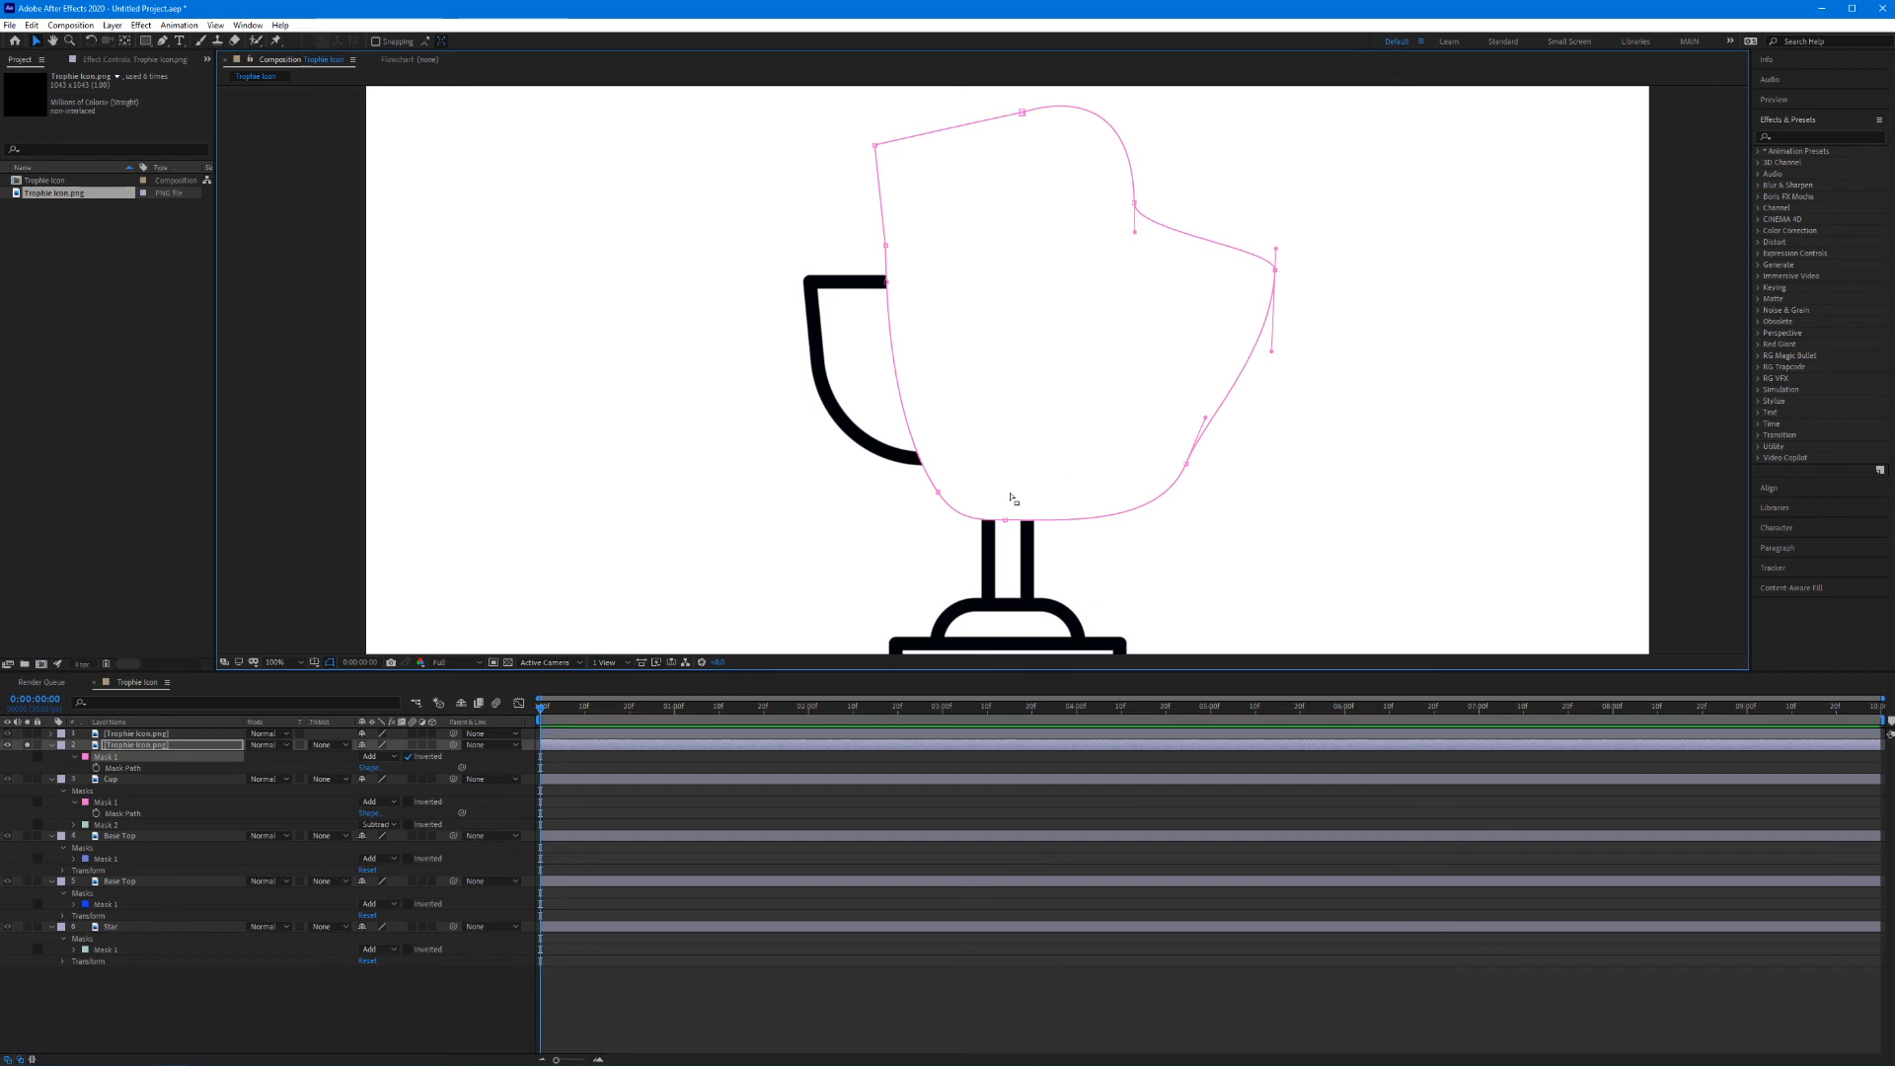
Step: Reshape the lower part of the inverted mask to cover the stem and base, leaving only the left handle
scroll(1013, 499, "down", 3)
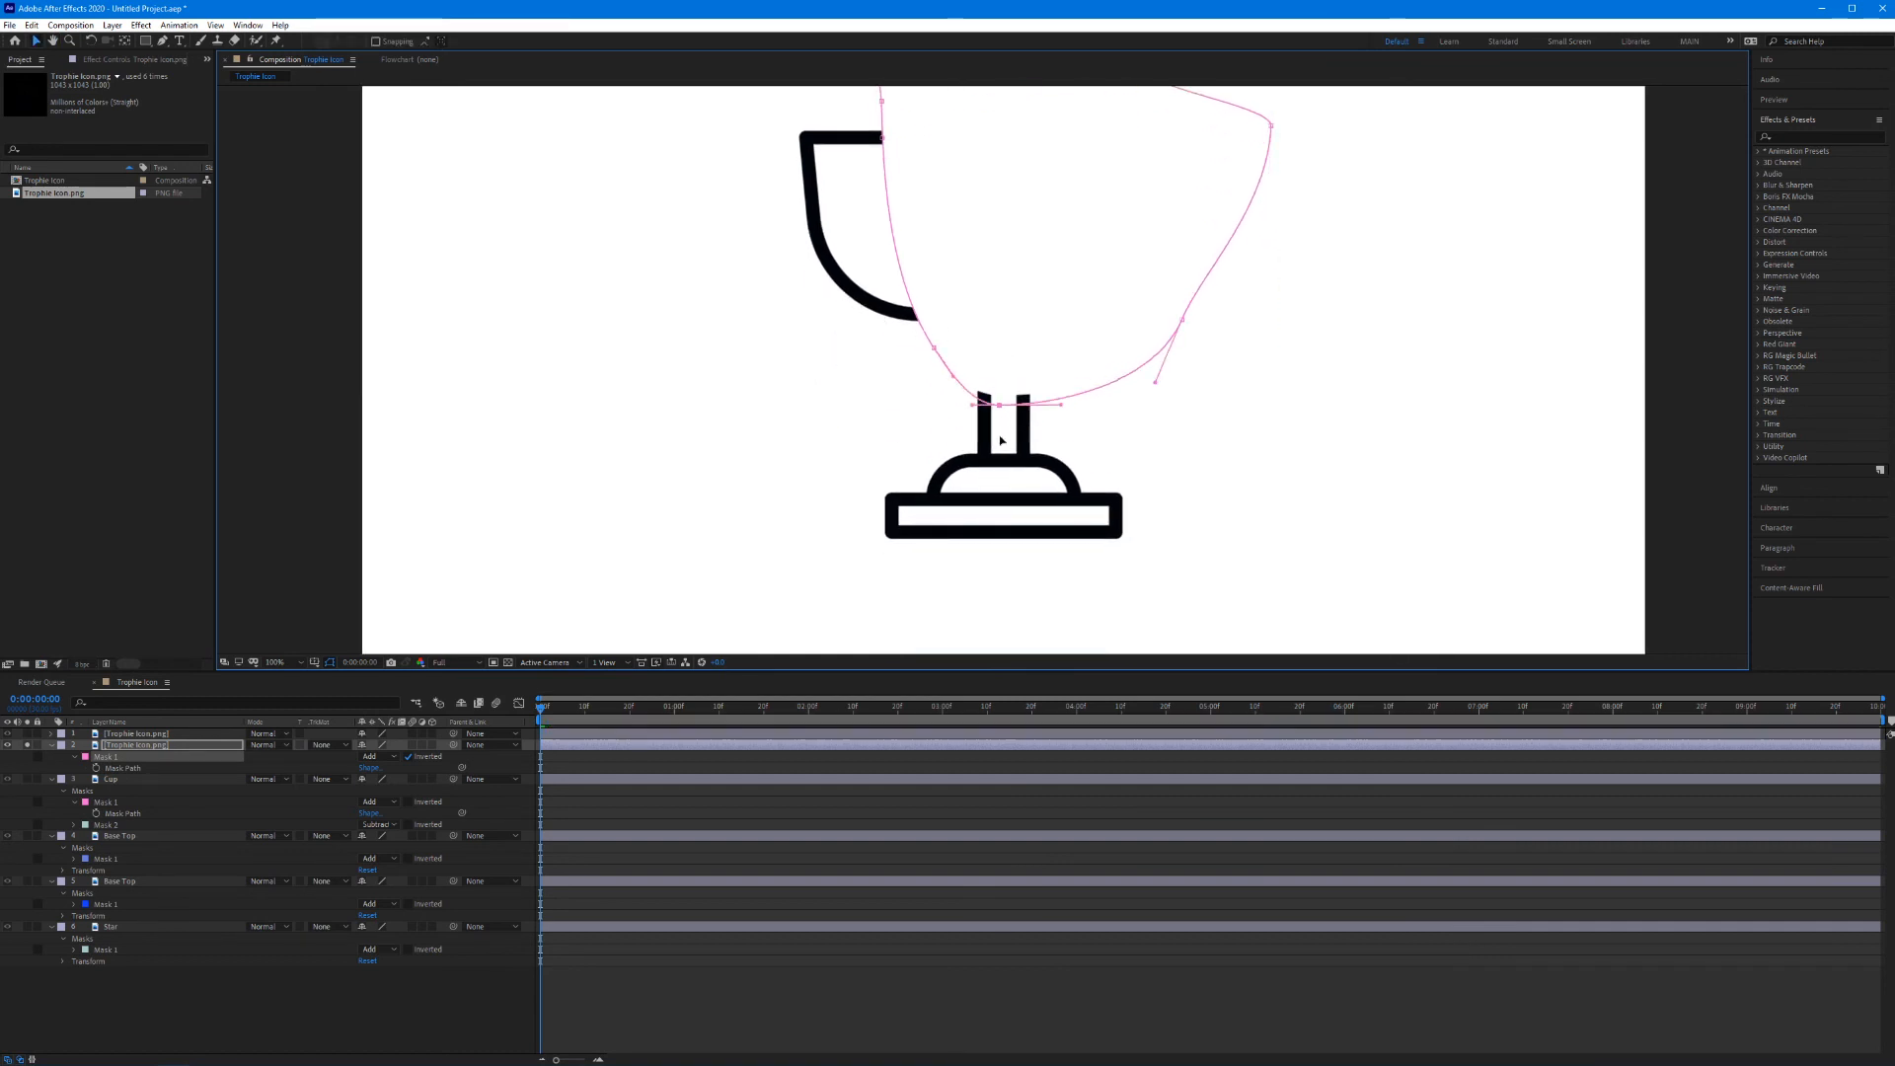
left_click_drag(999, 395, 1086, 553)
left_click_drag(1184, 318, 1224, 546)
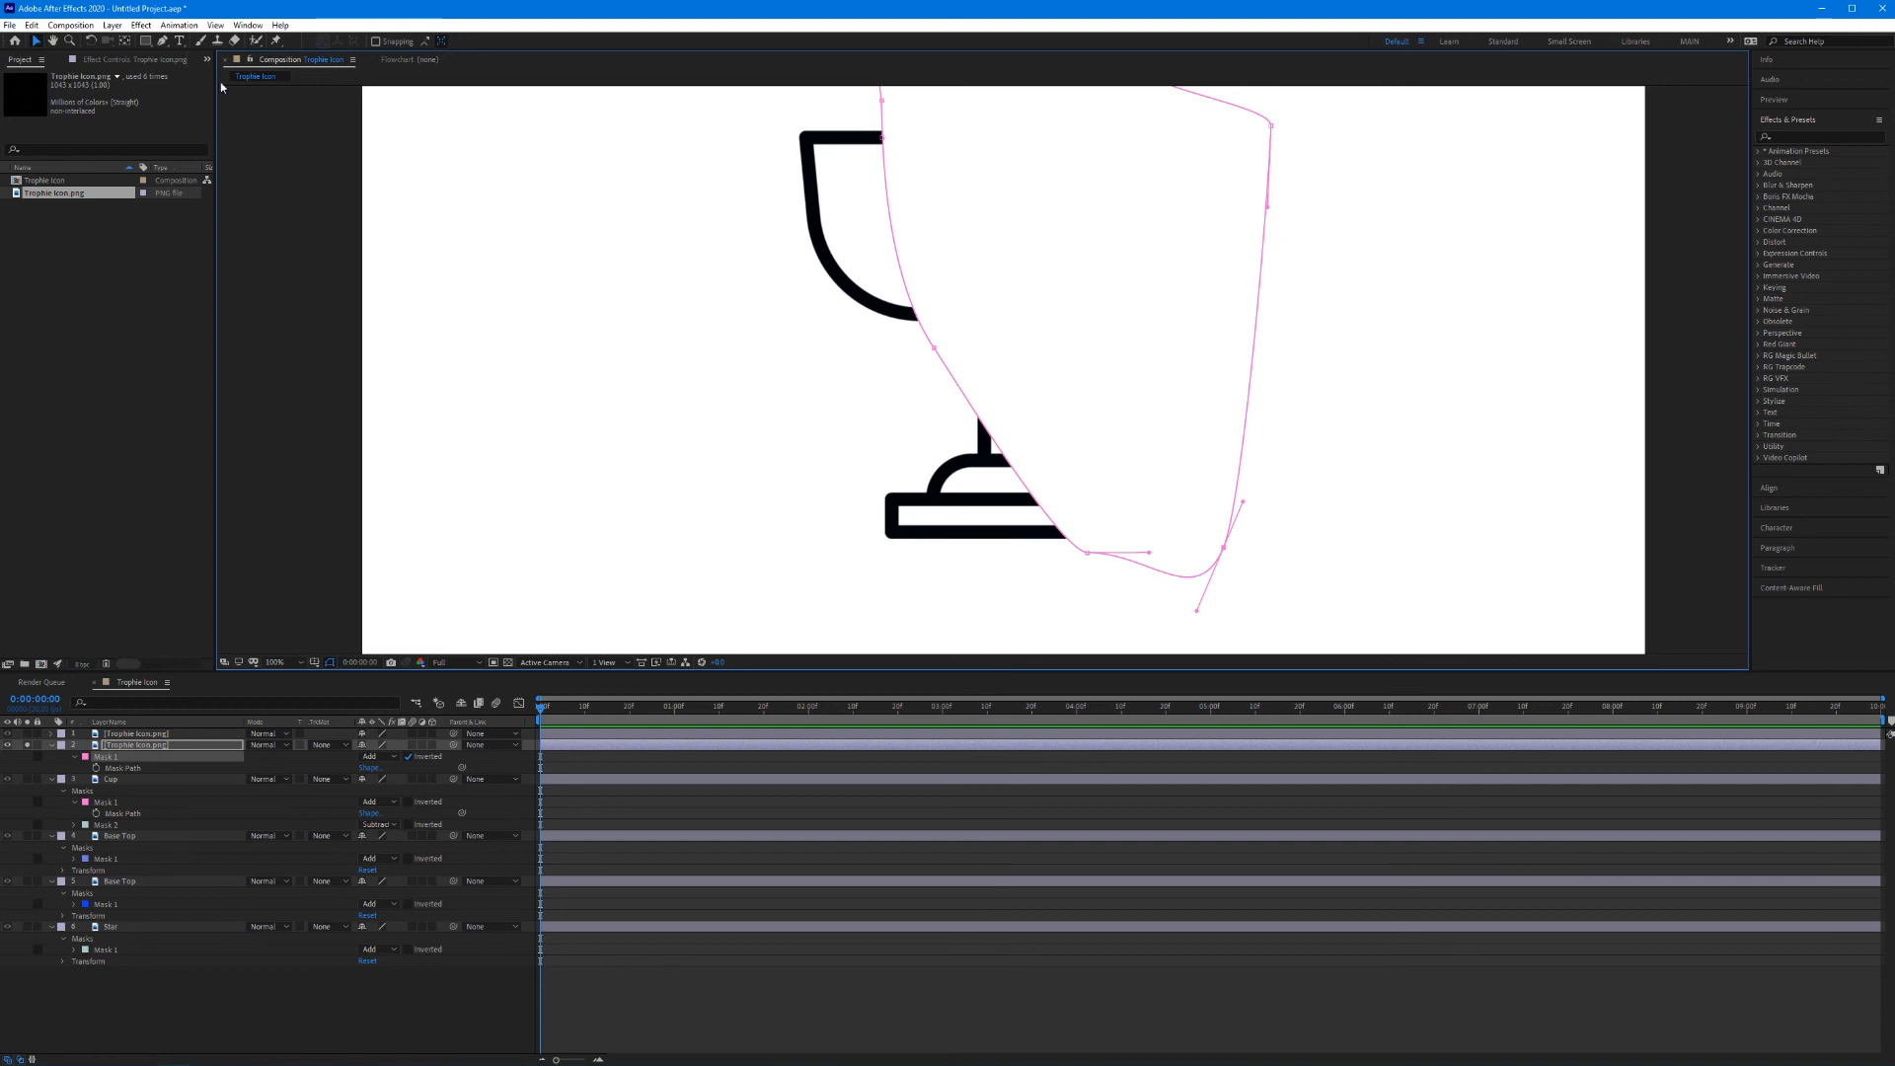
left_click(164, 42)
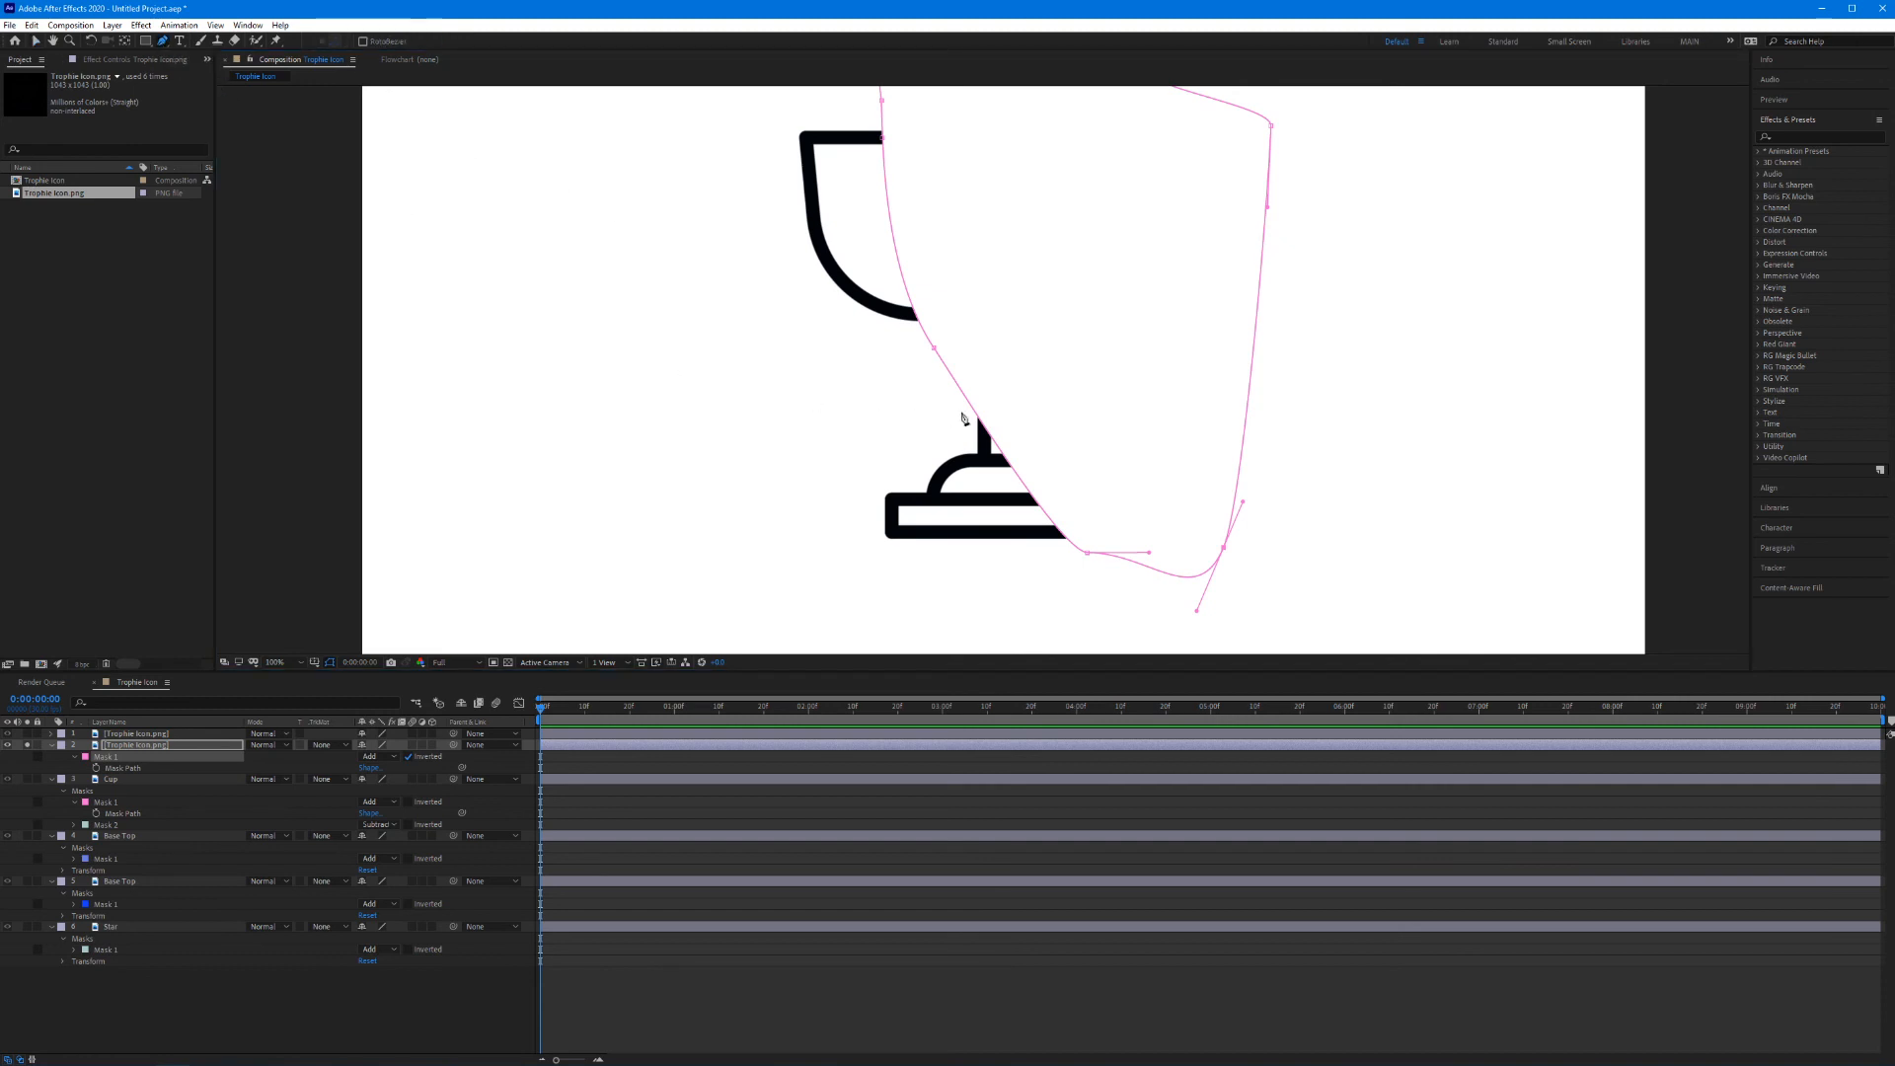
left_click_drag(980, 421, 858, 541)
scroll(1019, 395, "down", 2)
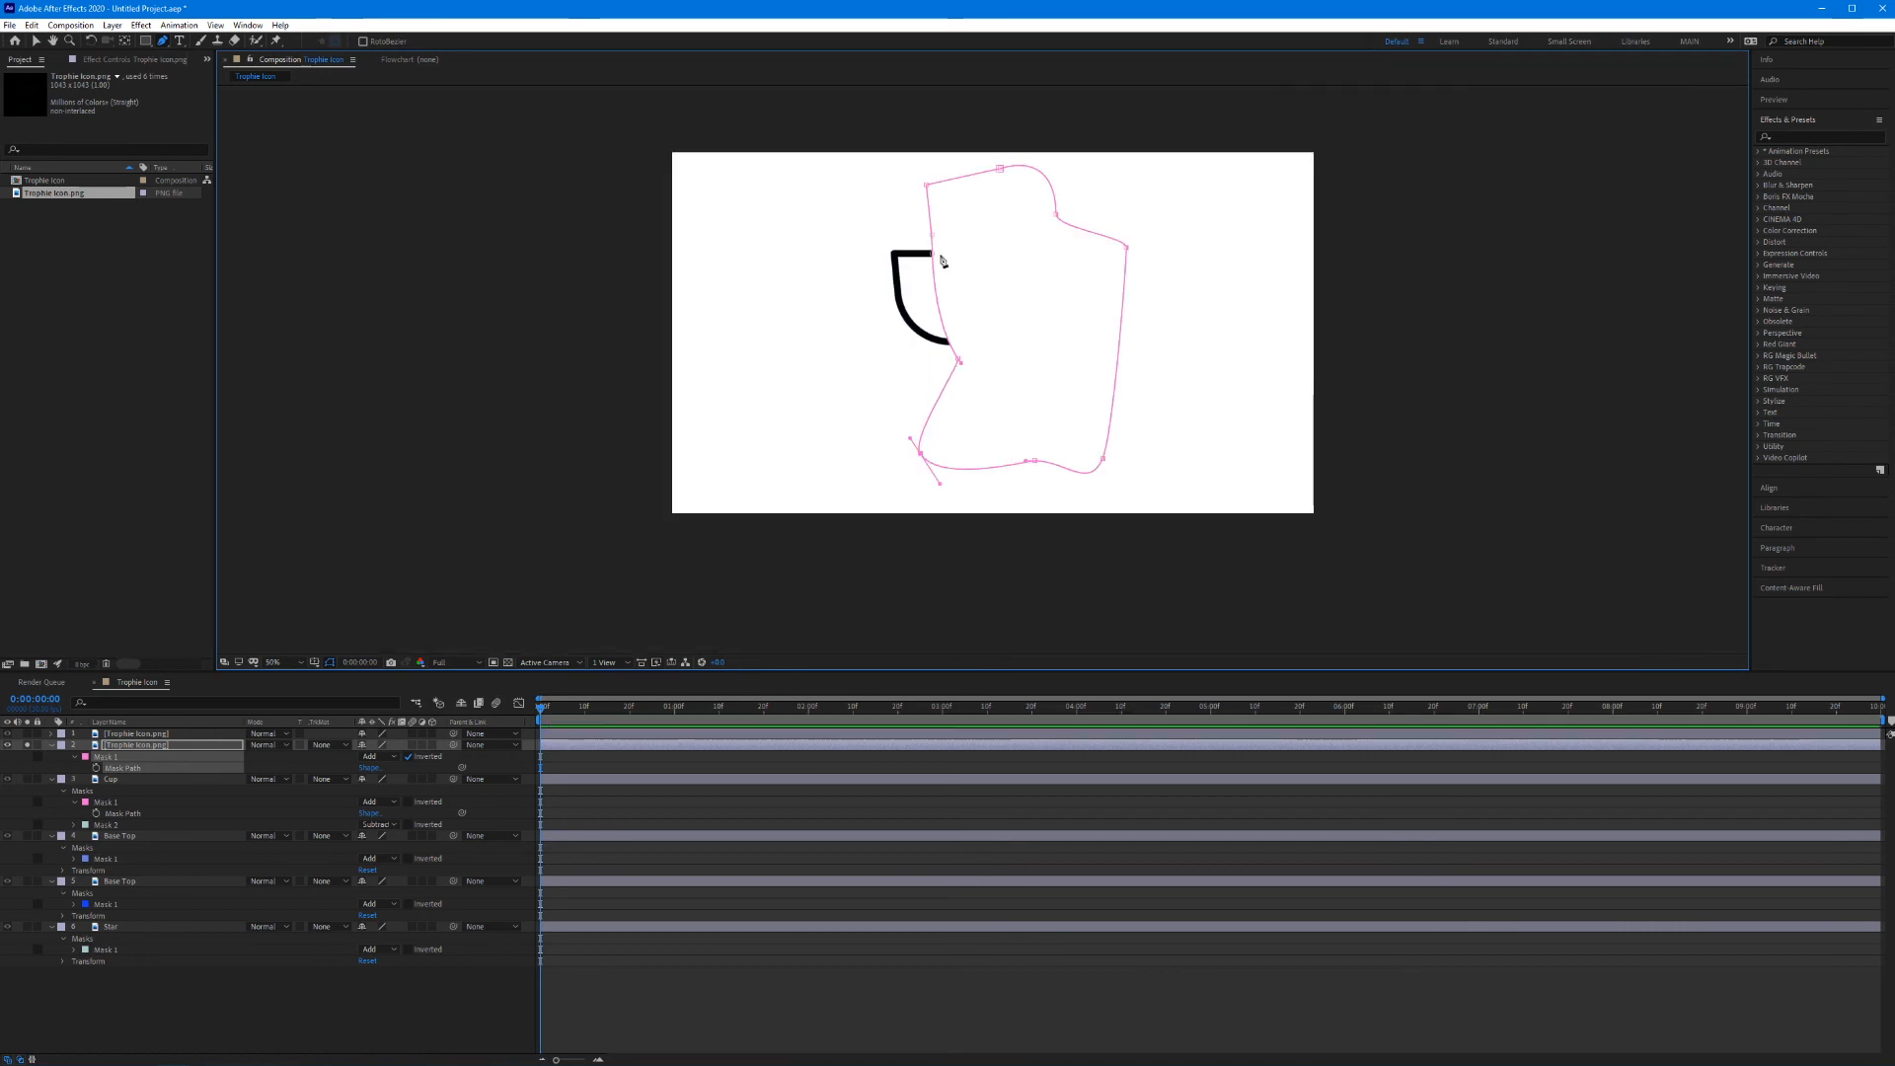
Step: Turn off solo on the masked left-handle layer and rename it "Handle L"
left_click(25, 747)
left_click(24, 747)
left_click(26, 747)
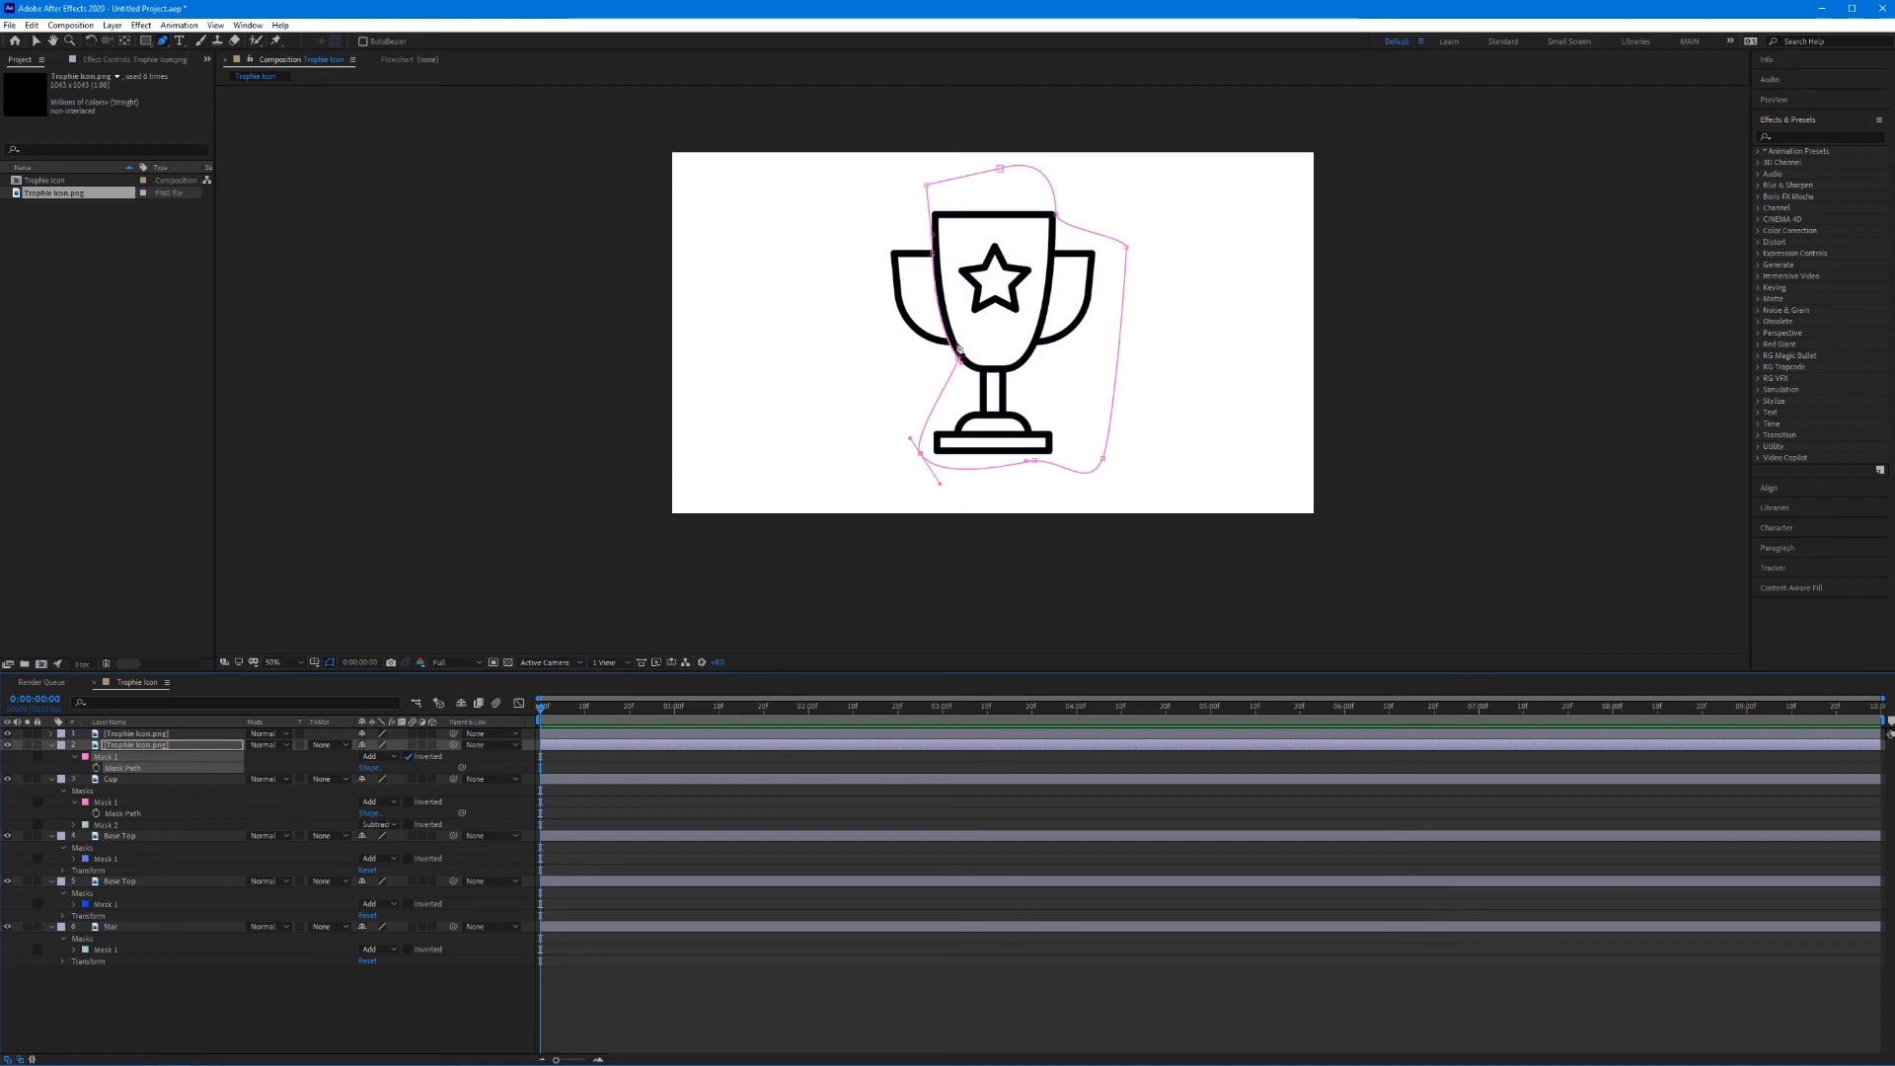
left_click(138, 746)
key("Return")
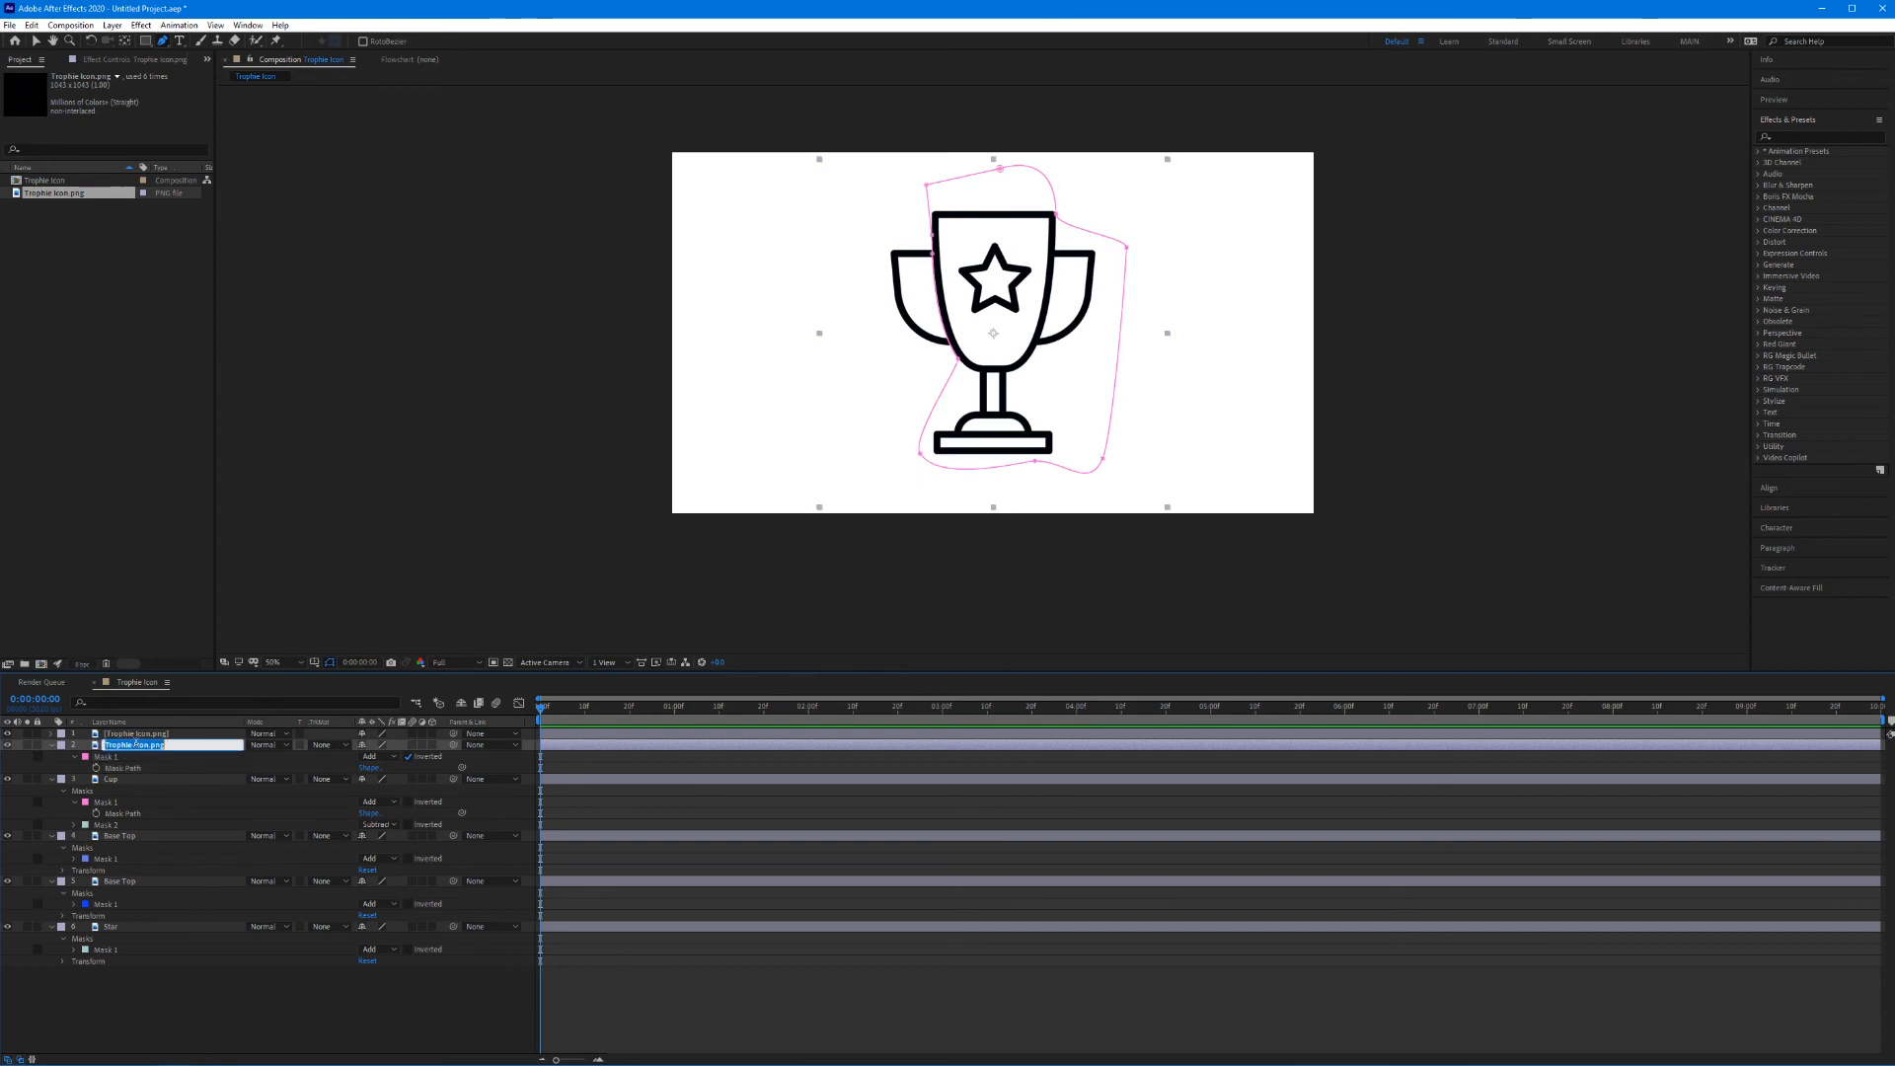
type("Hand")
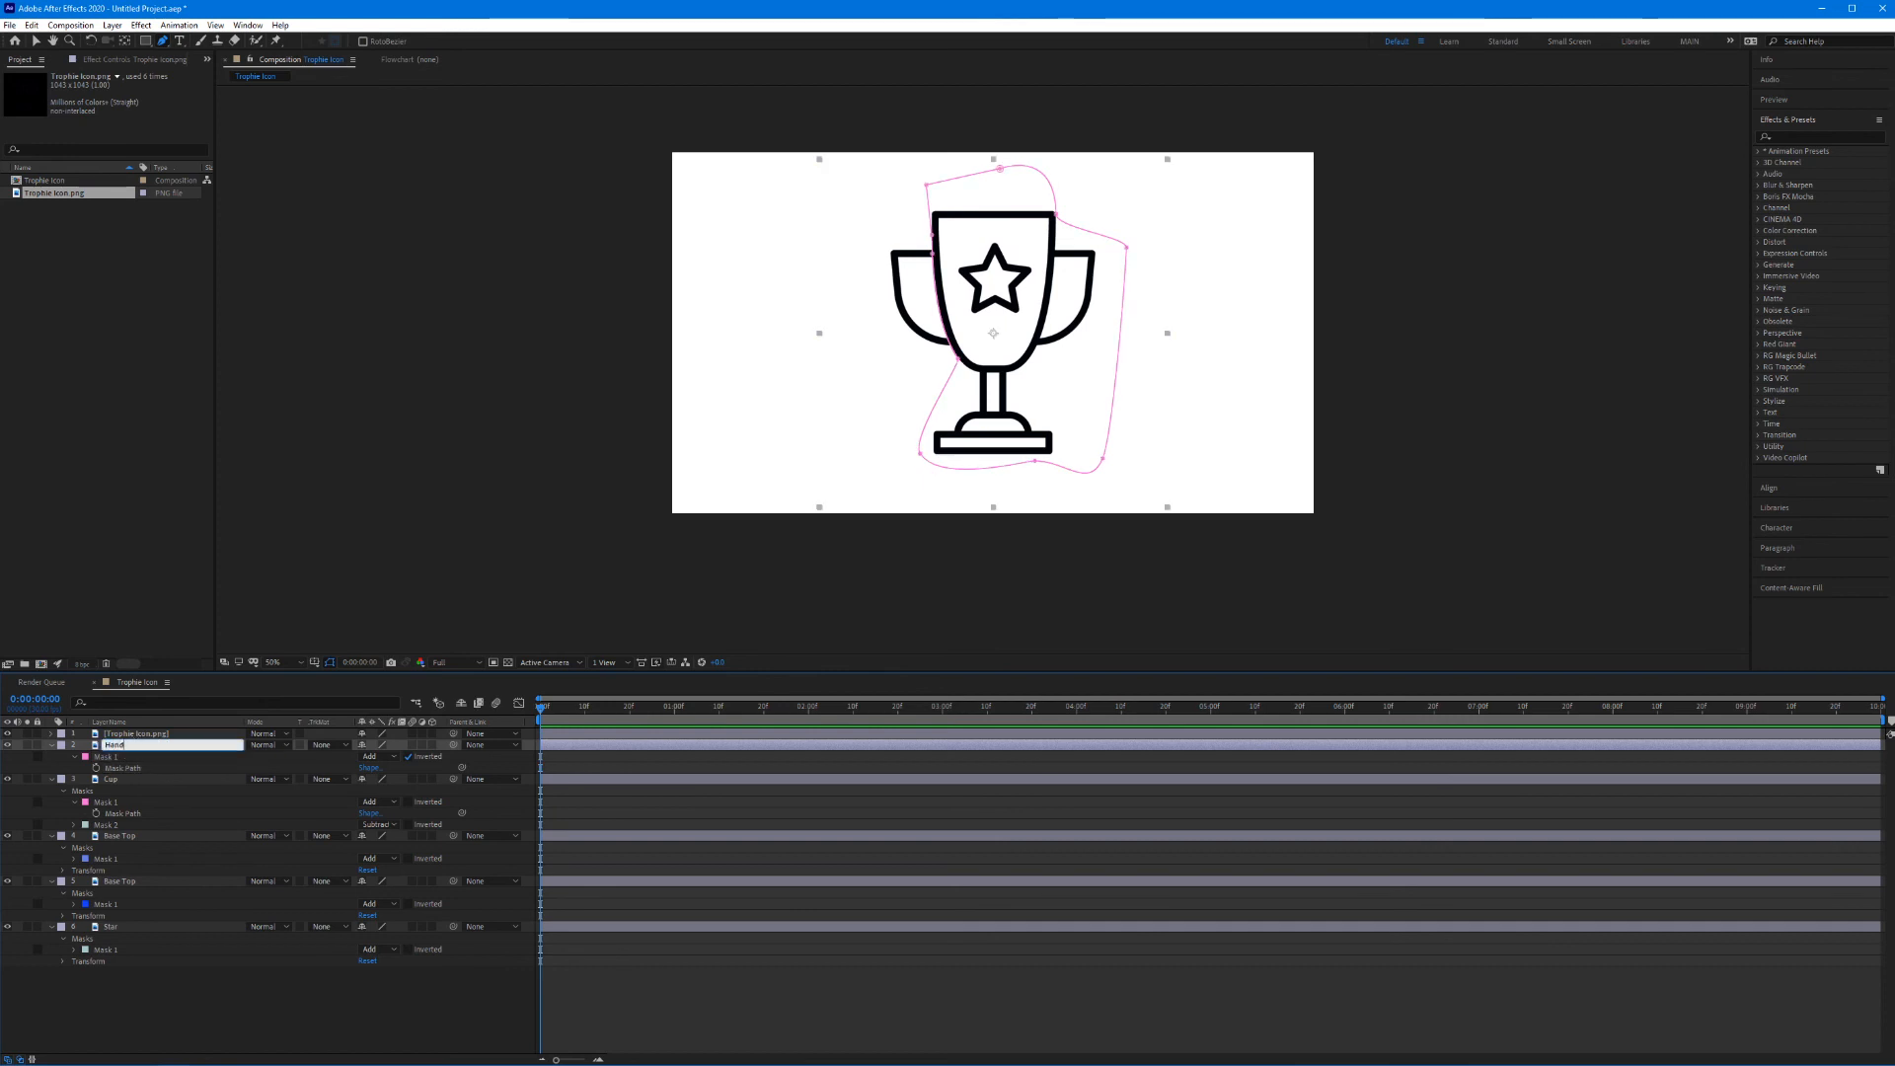
type("le L")
left_click(144, 754)
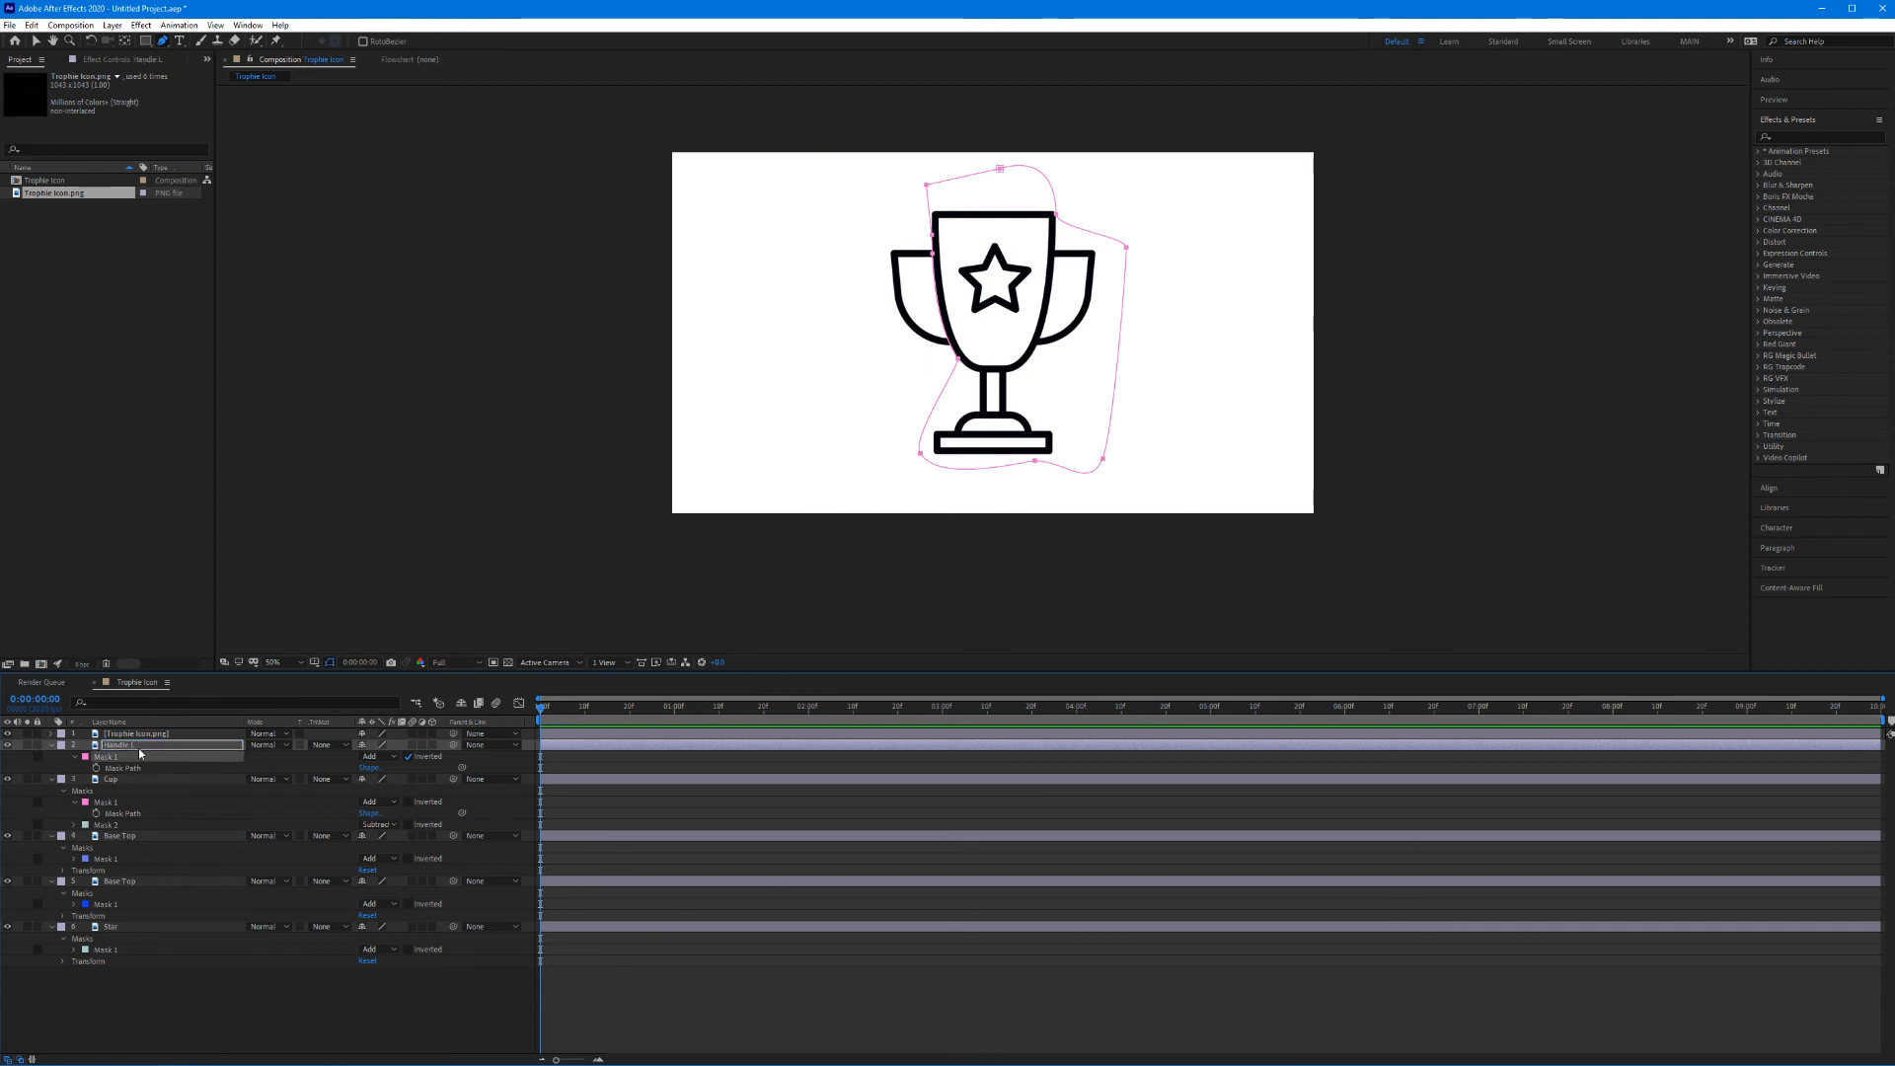
Step: Paste the copied cup mask onto the topmost trophy layer, set it to Inverted, and solo the layer
left_click(139, 735)
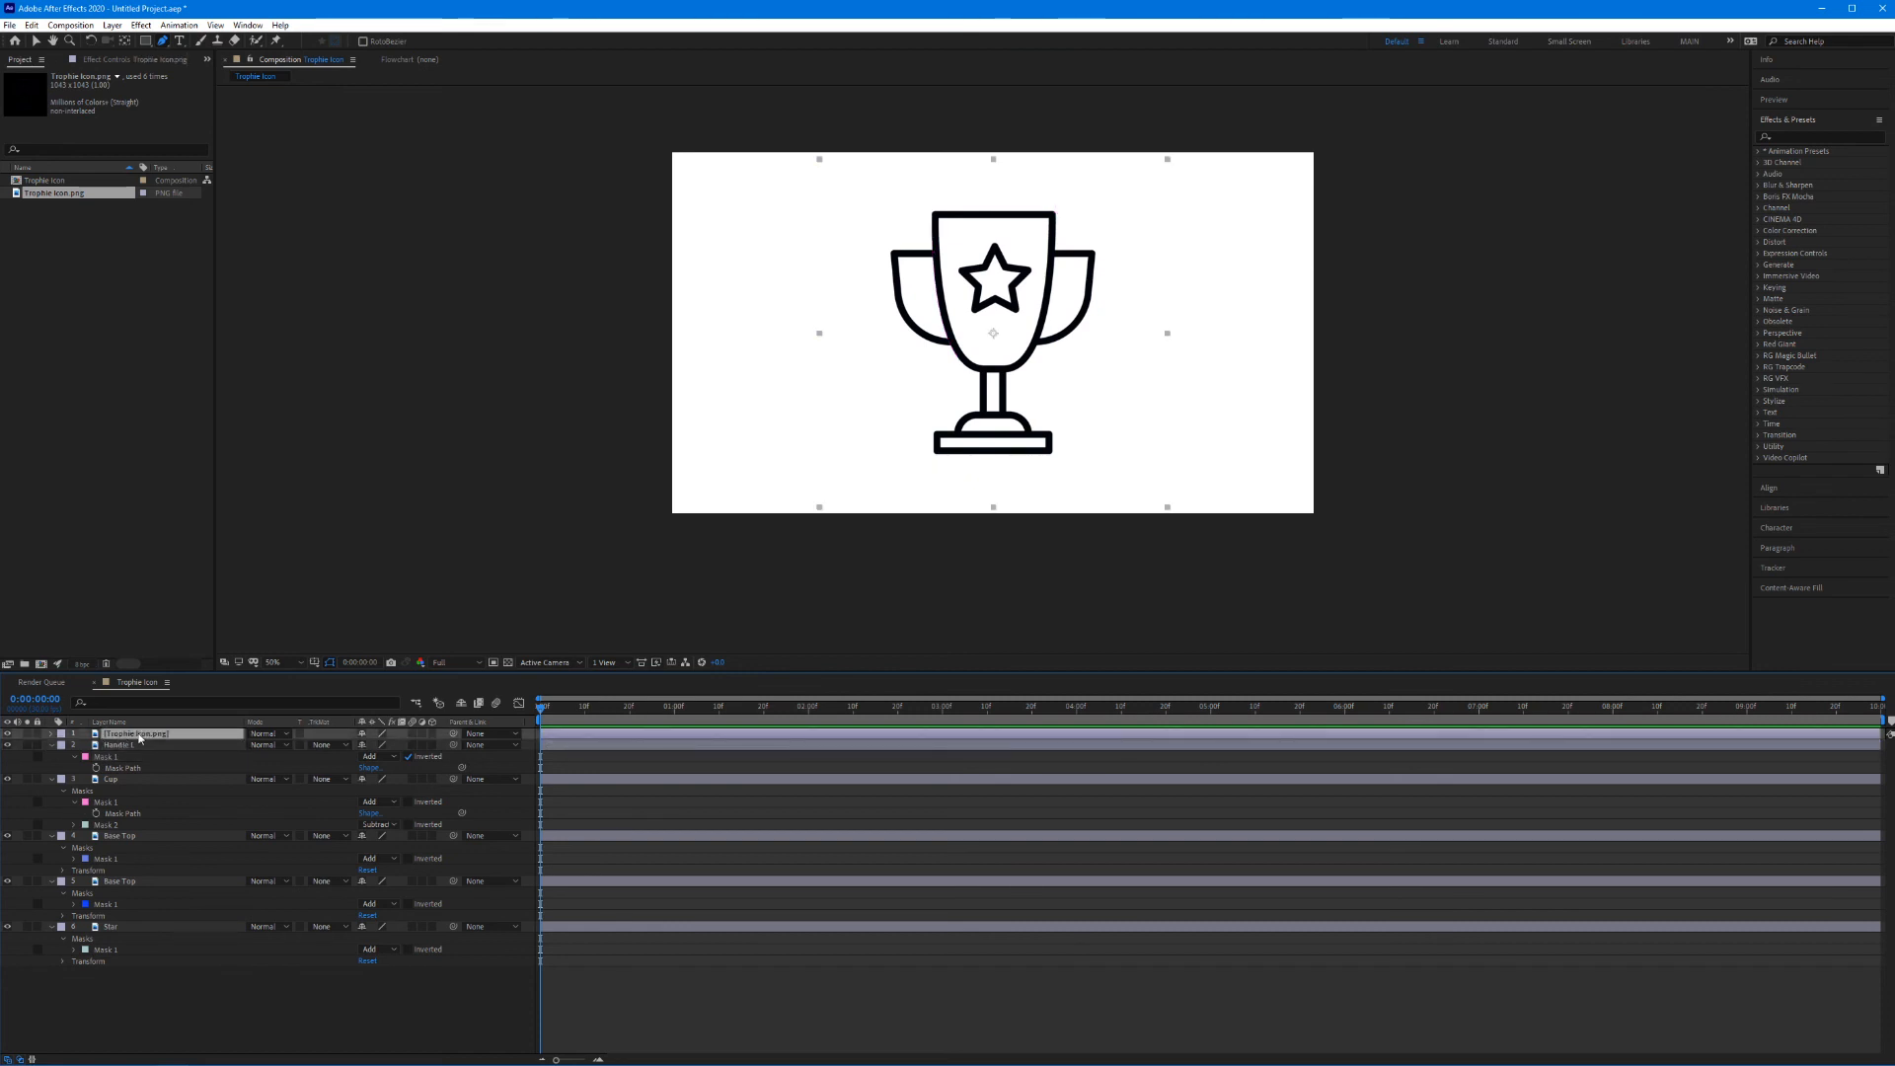
key("ctrl+v")
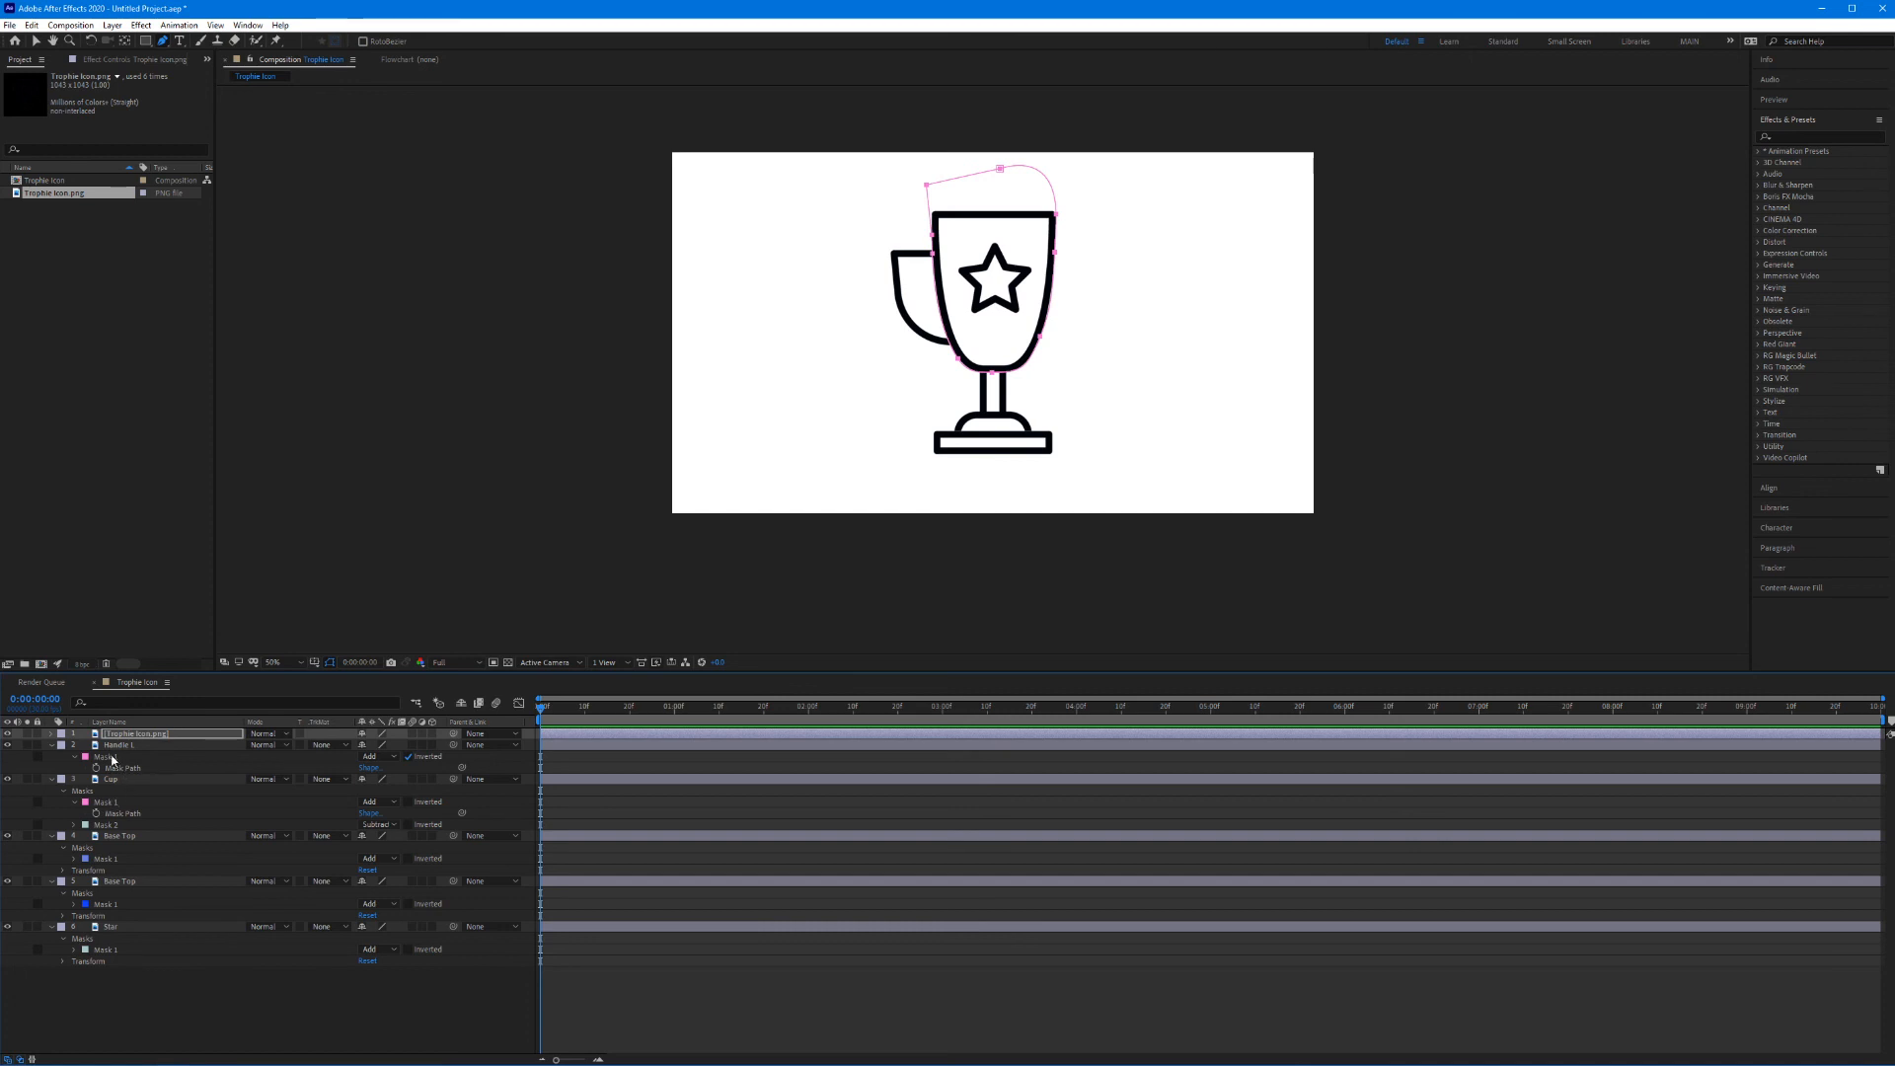
left_click(146, 735)
key("ctrl+v")
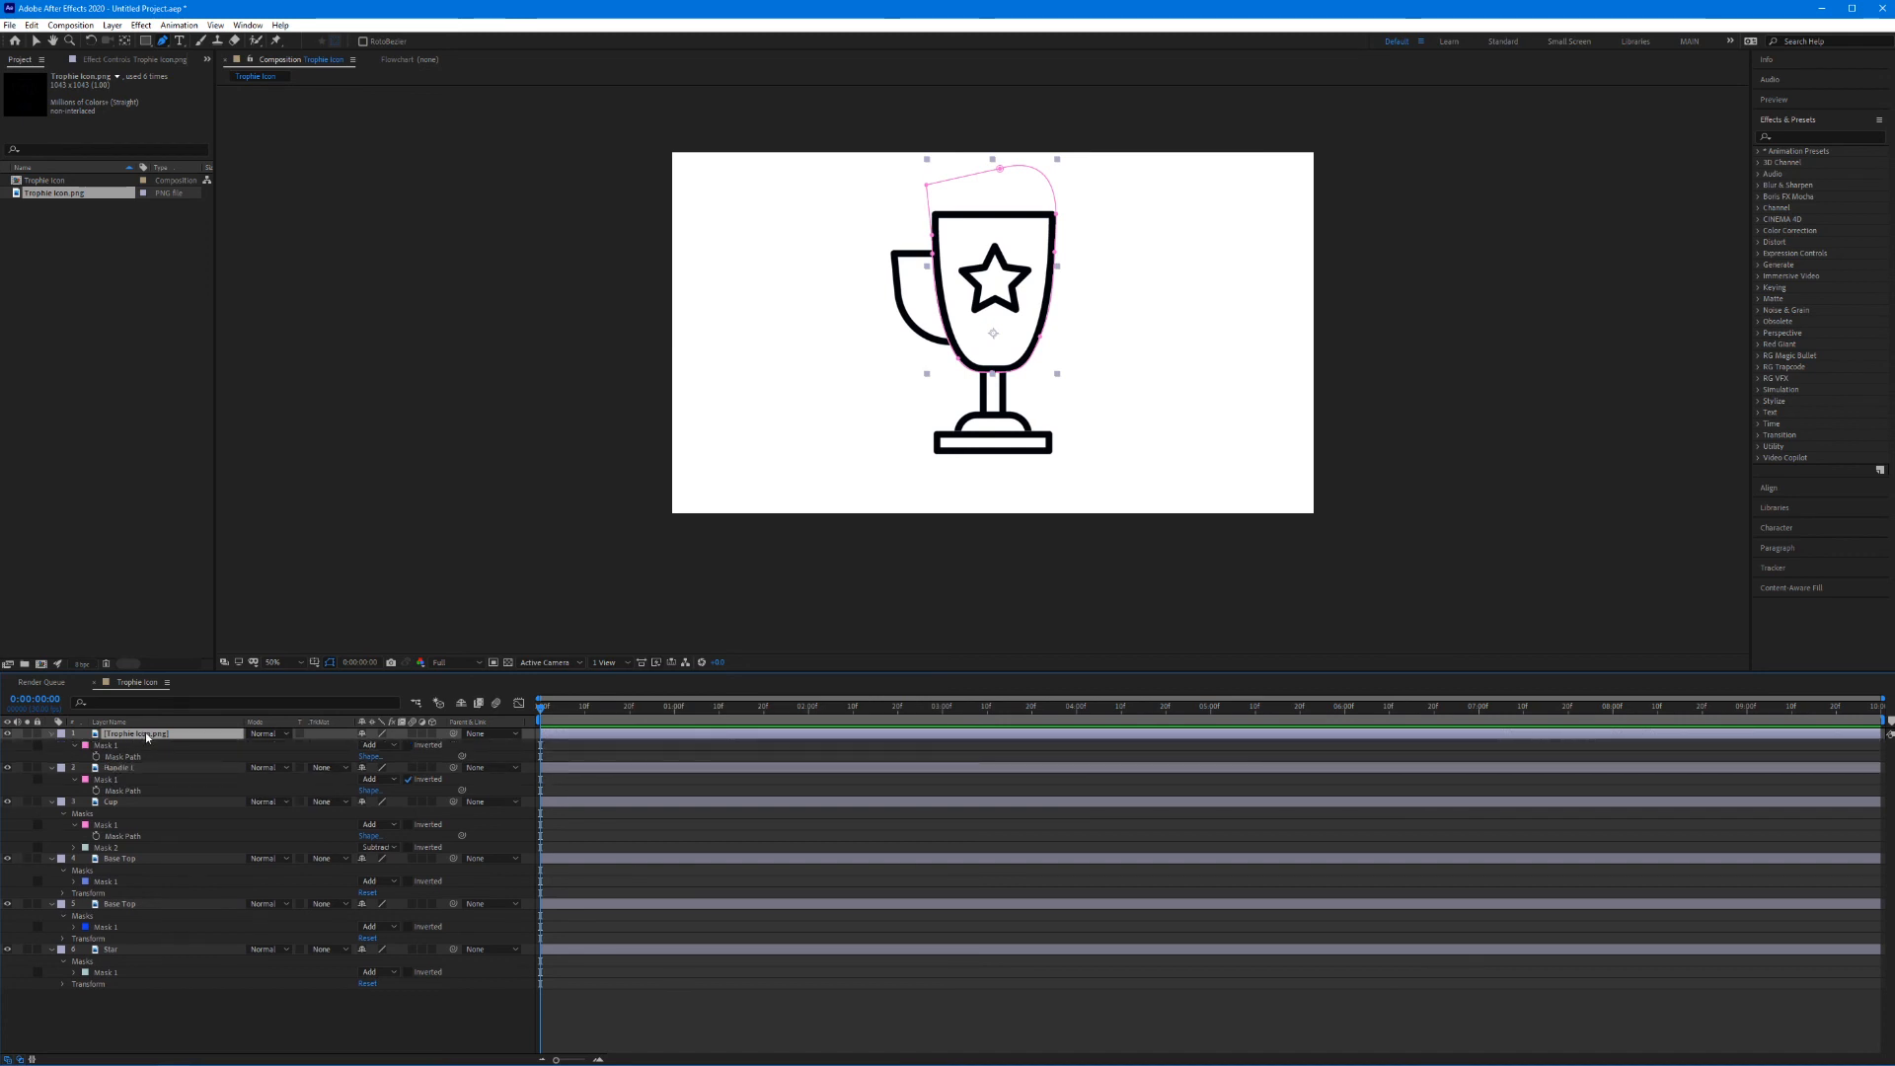
left_click(408, 745)
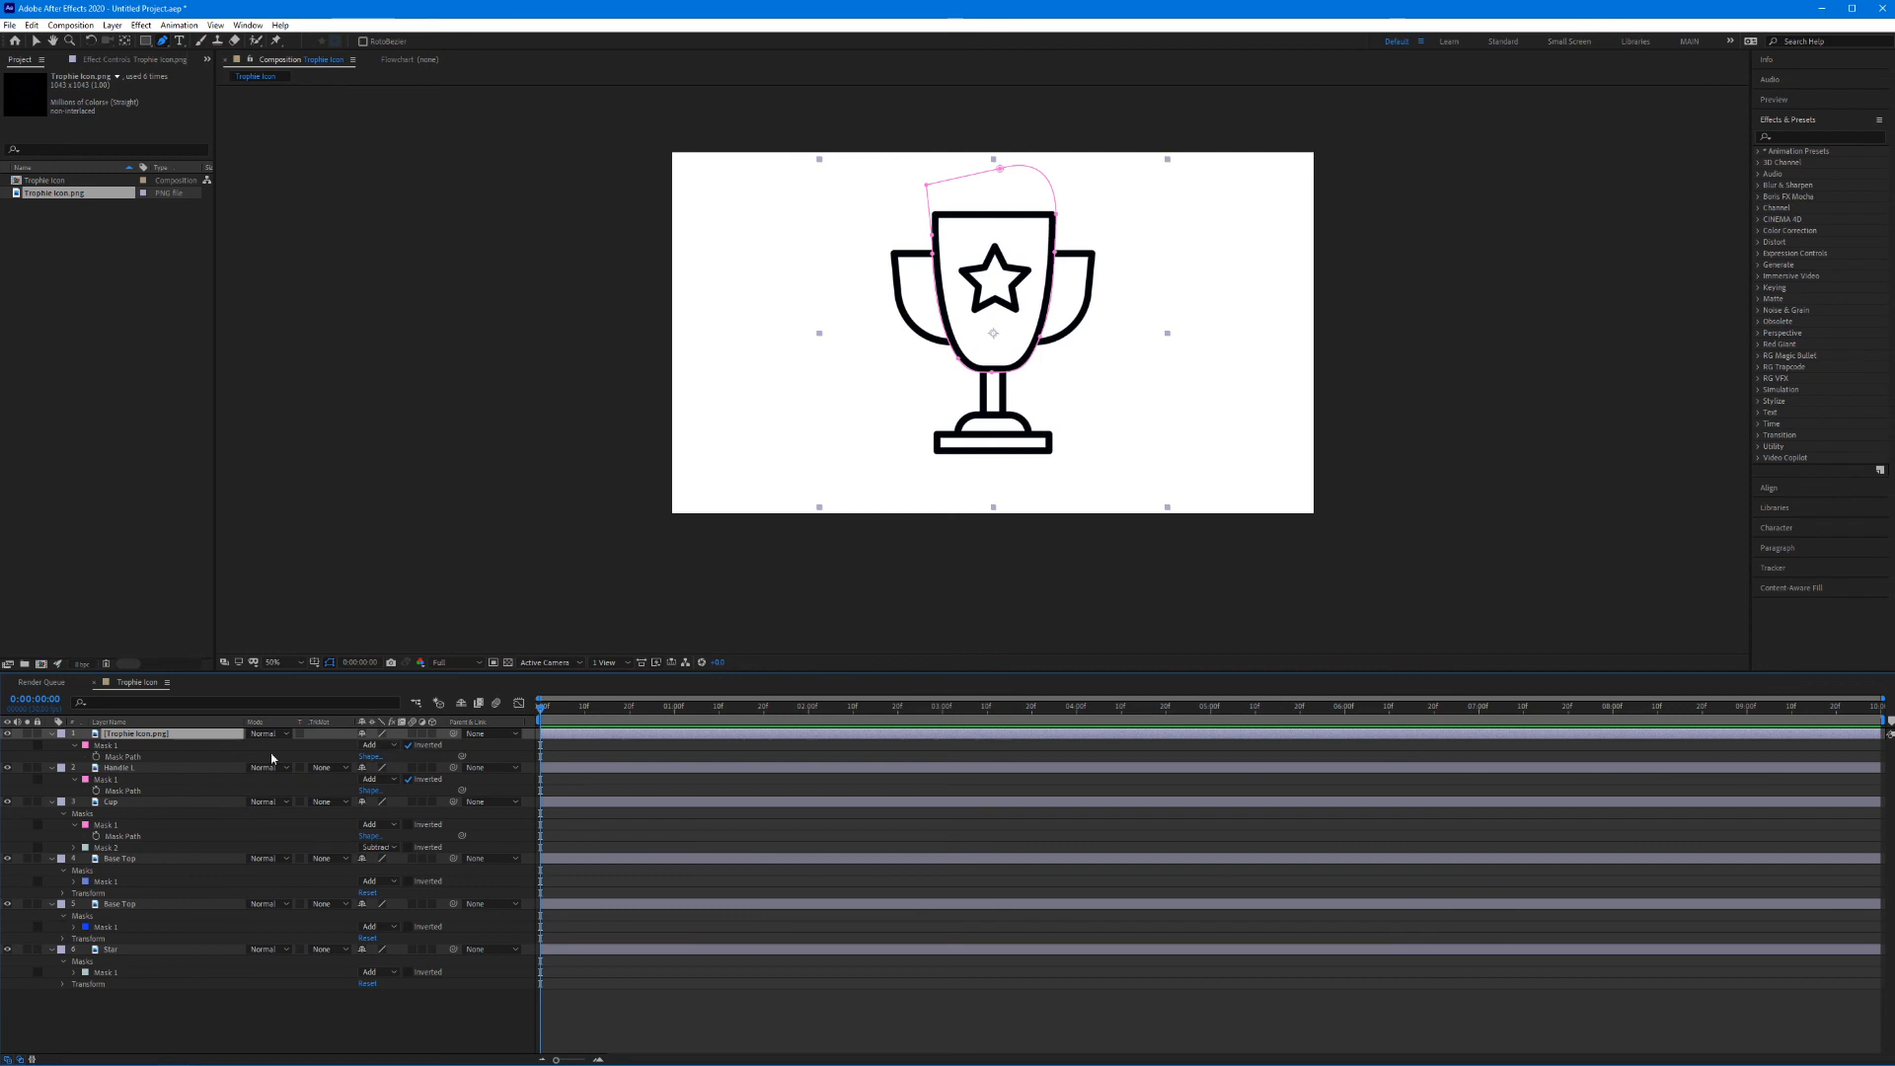
left_click(26, 735)
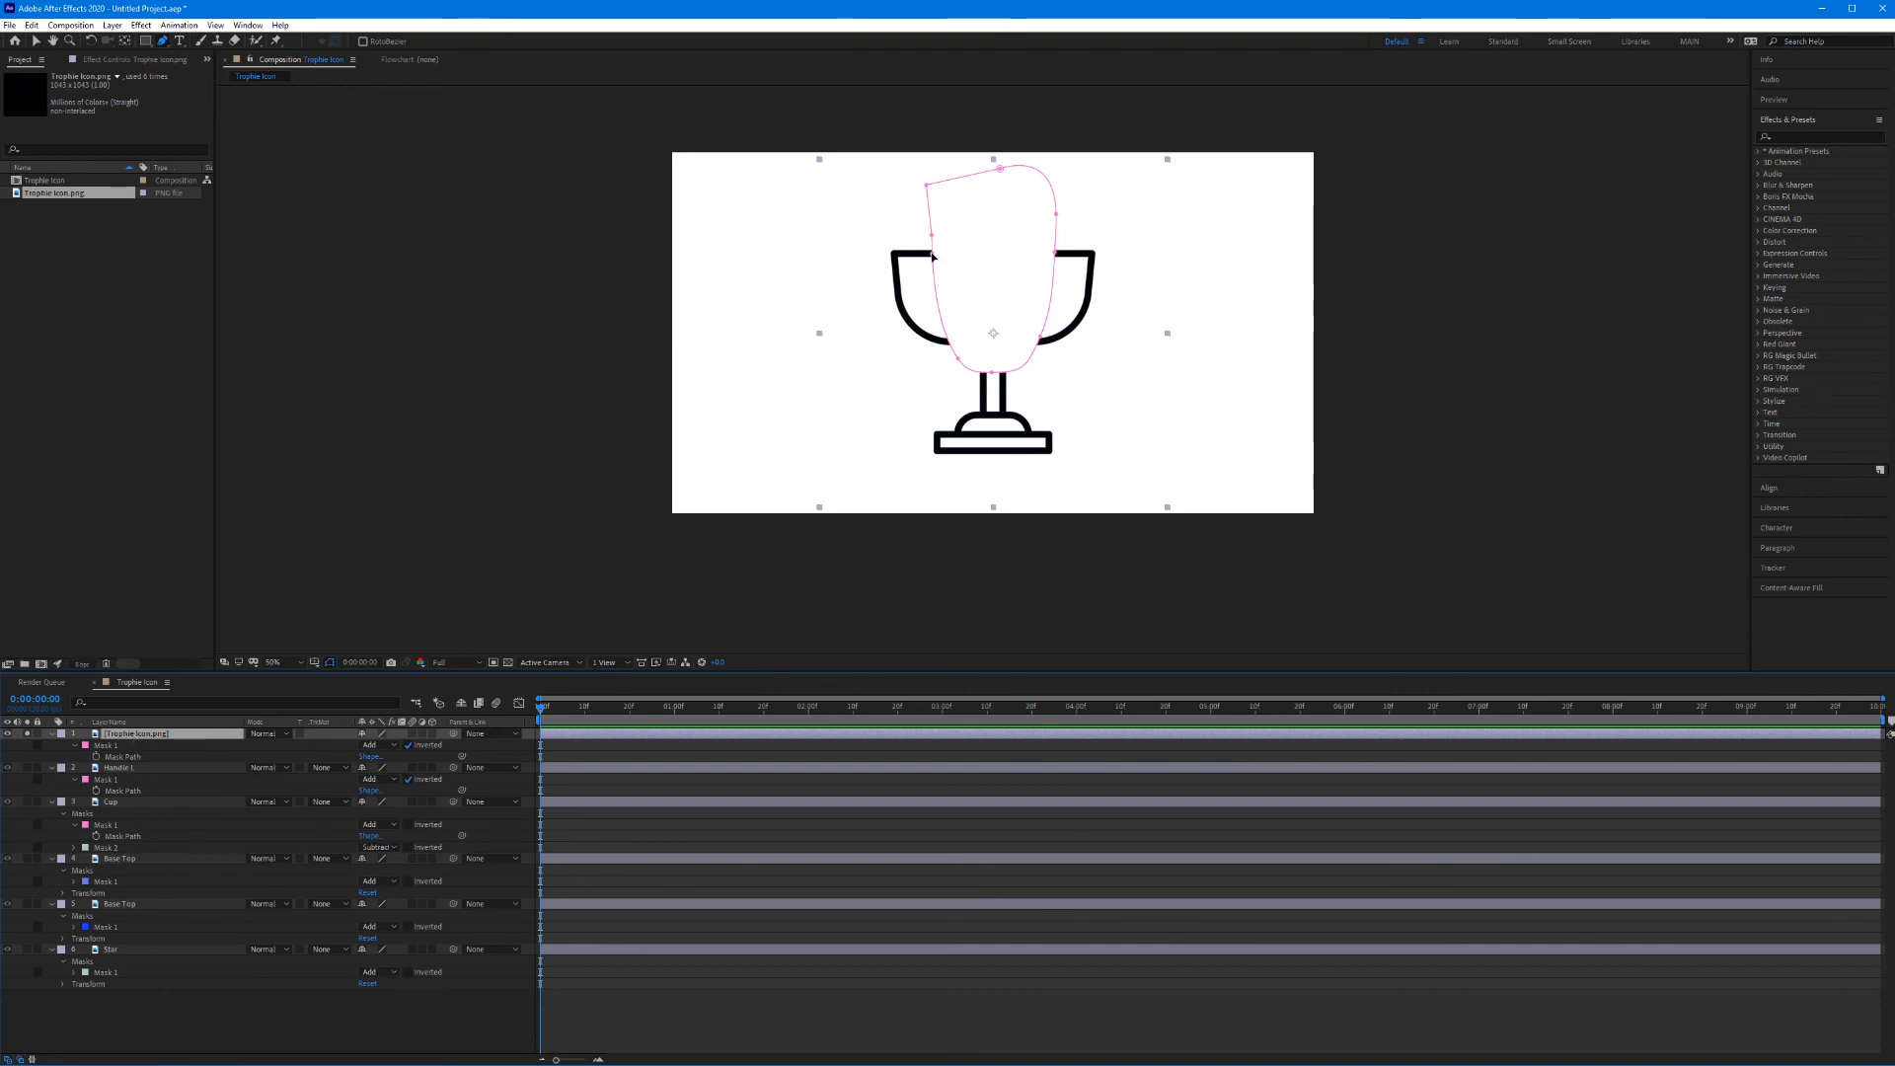
Step: Reshape the top layer's mask to cover the left handle, stem and base, leaving only the right handle
left_click_drag(932, 239, 878, 309)
left_click_drag(957, 358, 923, 464)
left_click_drag(1016, 372, 1078, 461)
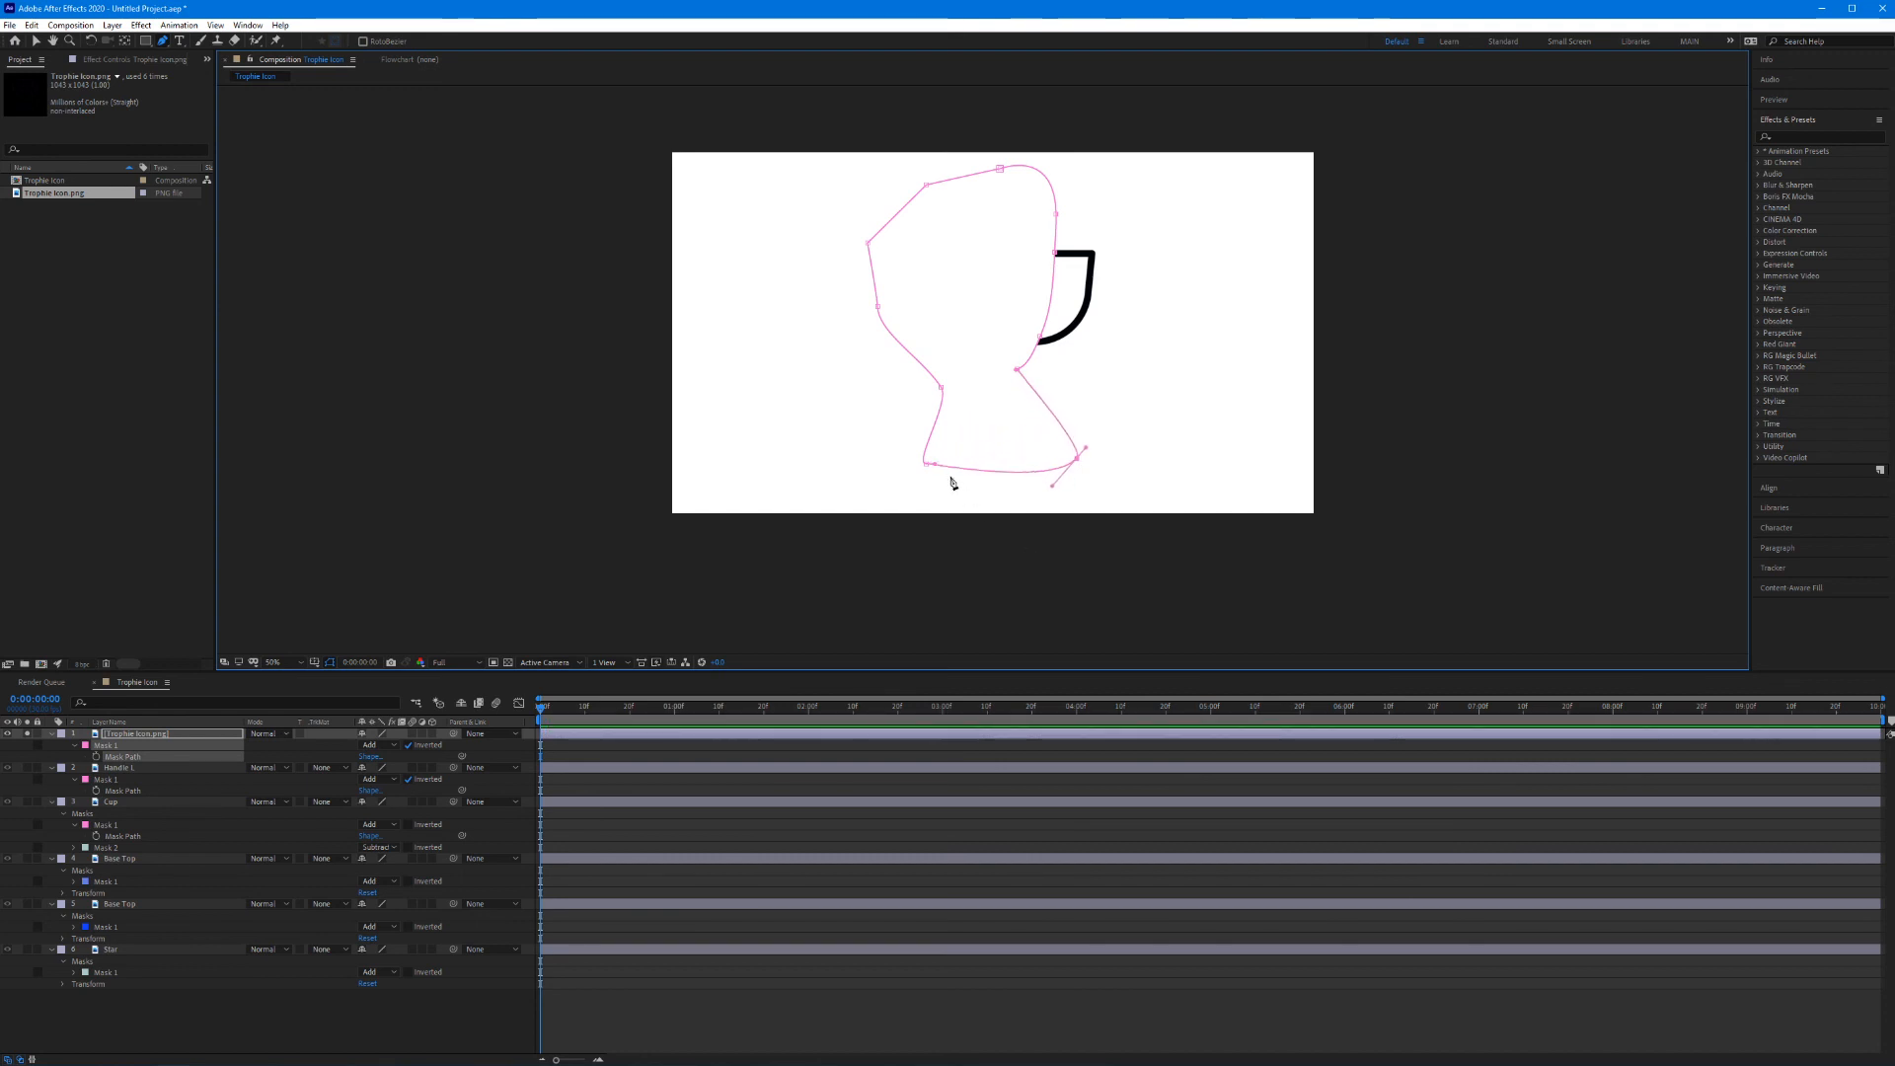
Step: Rename the top layer "Handle R" and turn off its solo
left_click(150, 735)
key("Return")
type("Handle R")
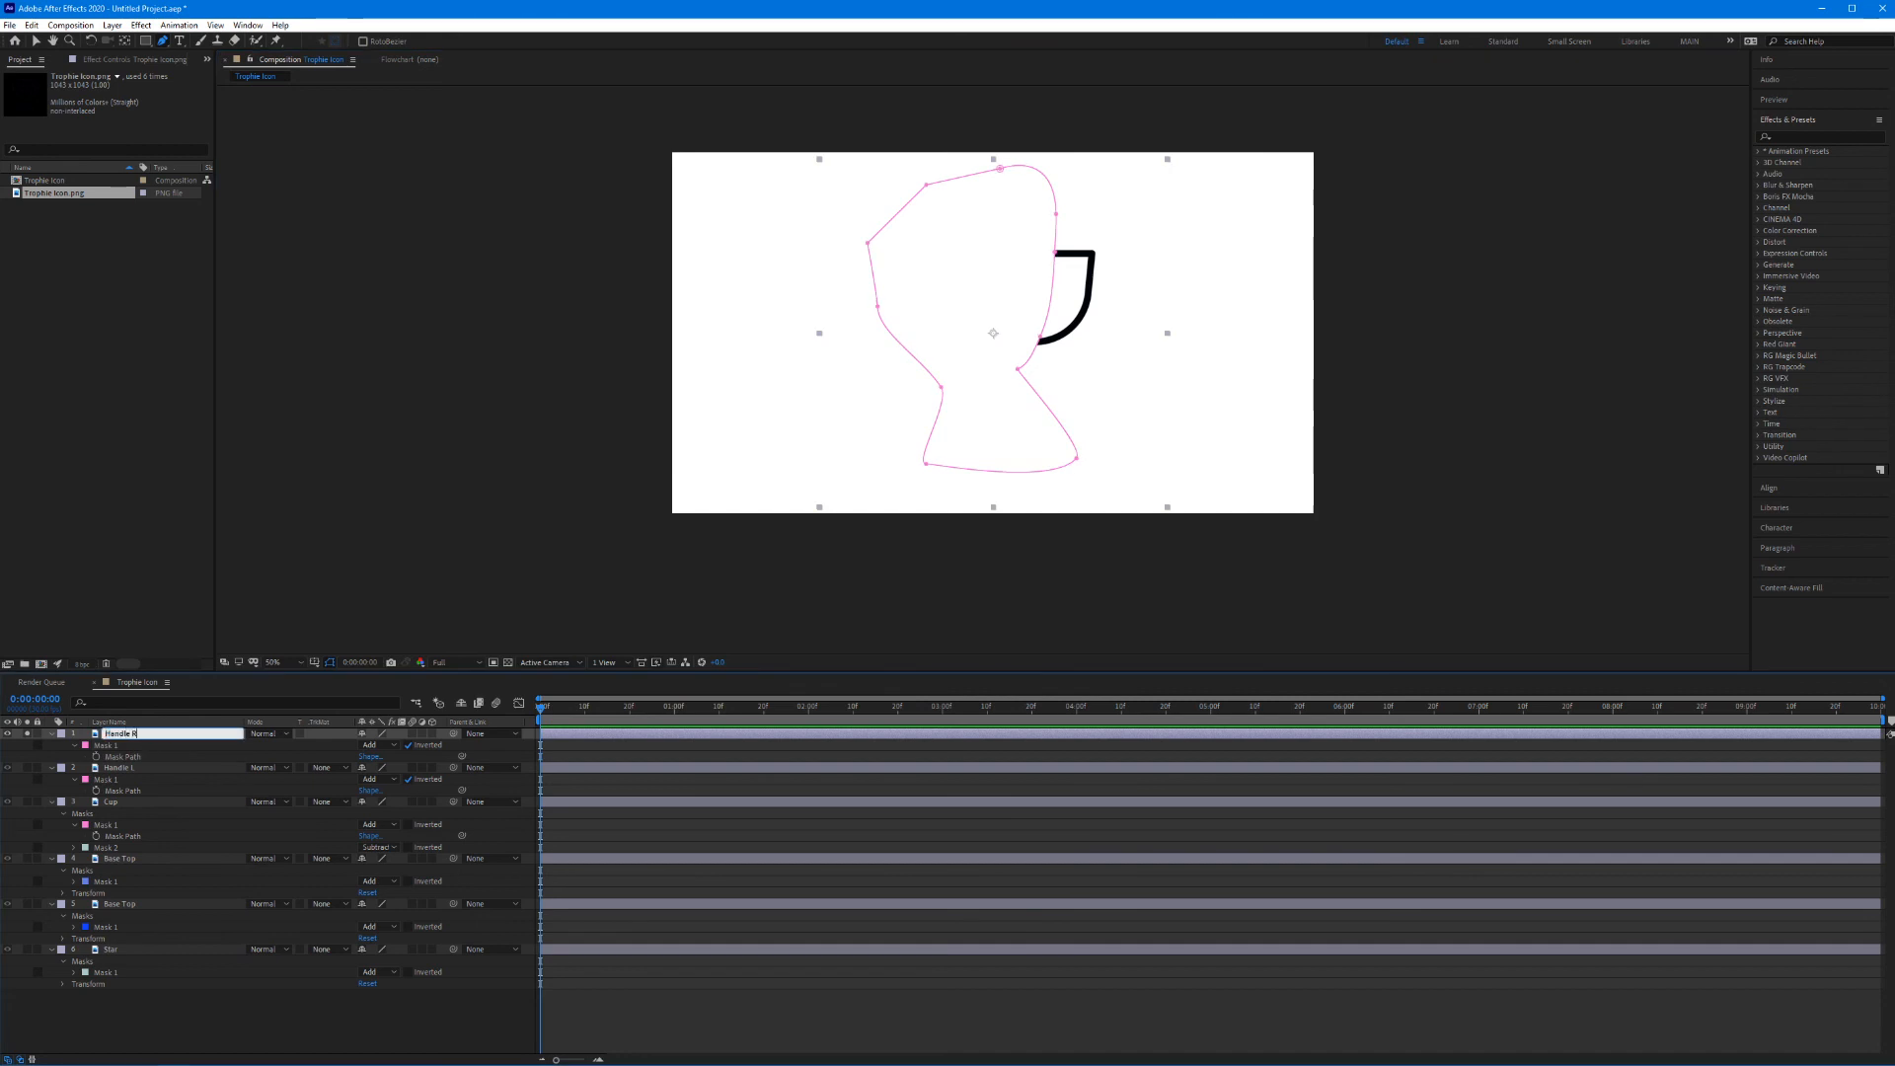
left_click(196, 1016)
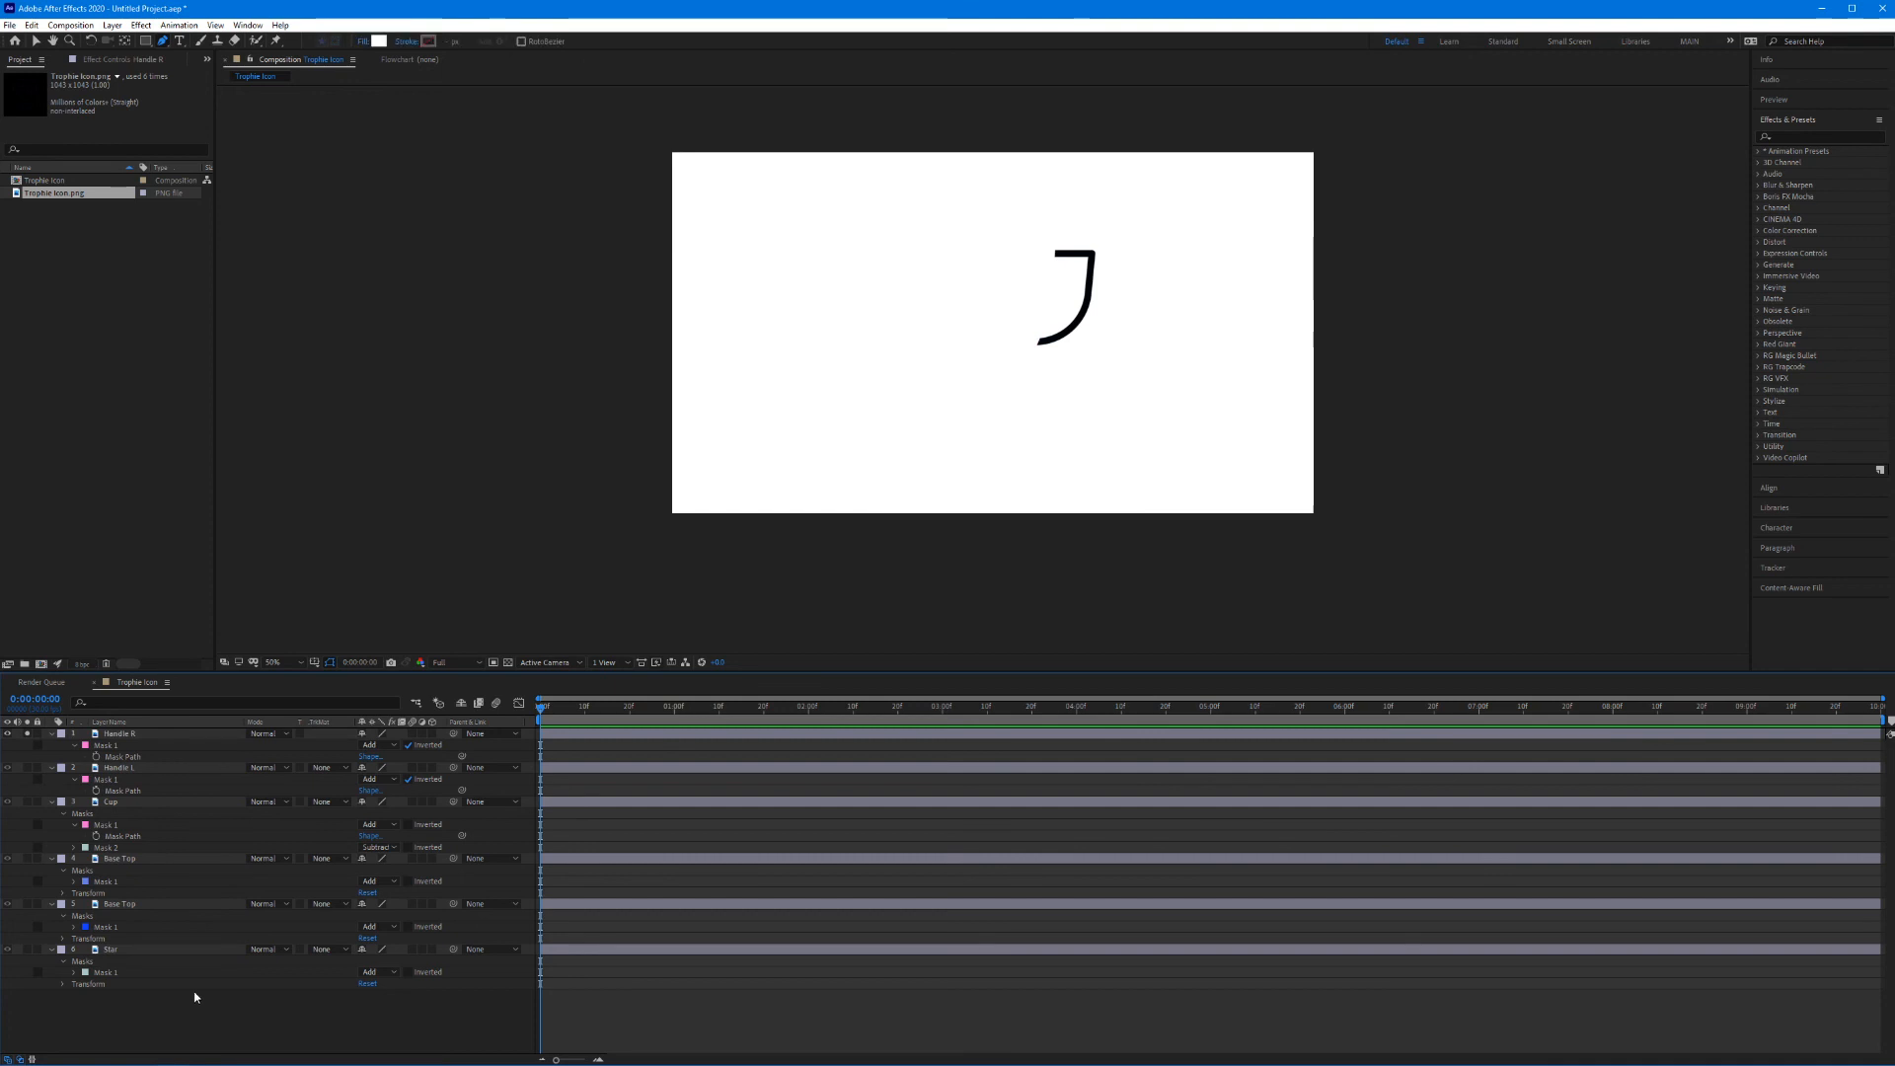
left_click(27, 733)
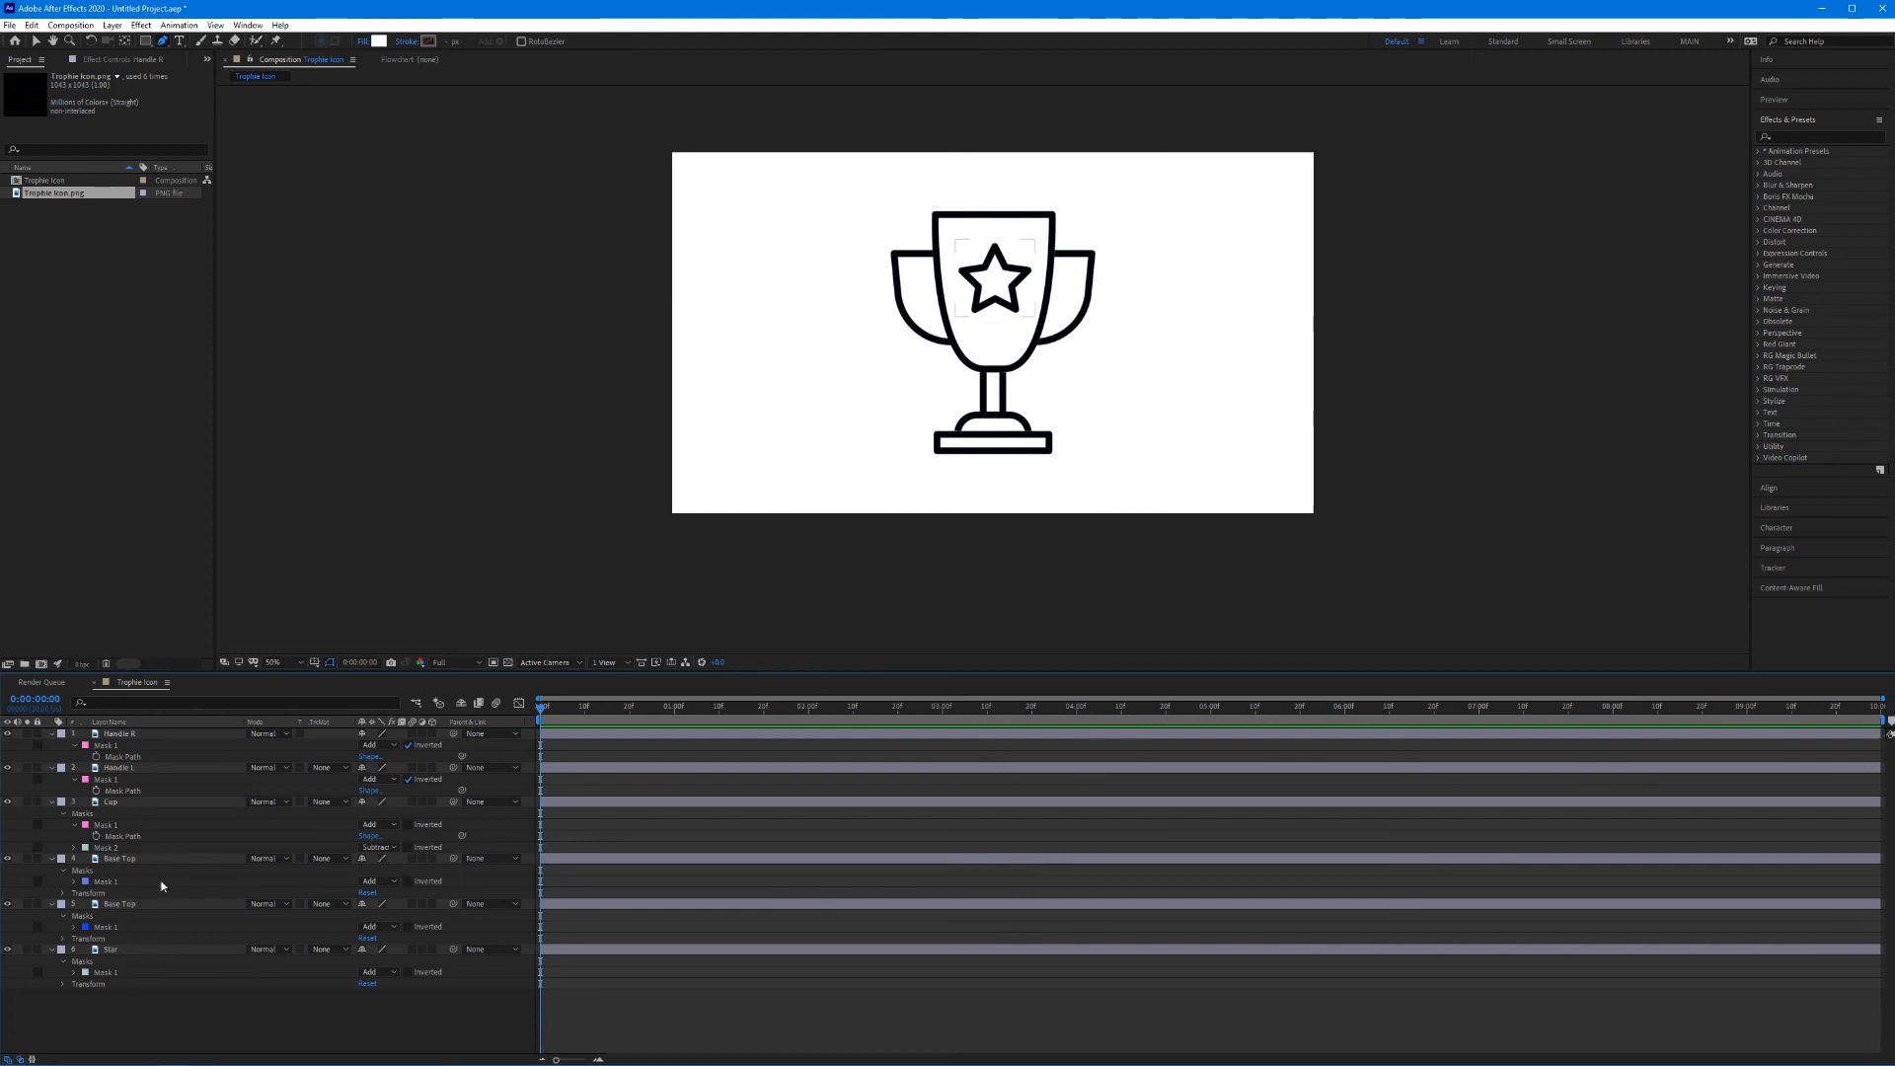
Step: Move the right handle farther right and the left handle farther left, separating both from the cup
key("v")
left_click(1115, 300)
left_click_drag(1115, 300, 1163, 300)
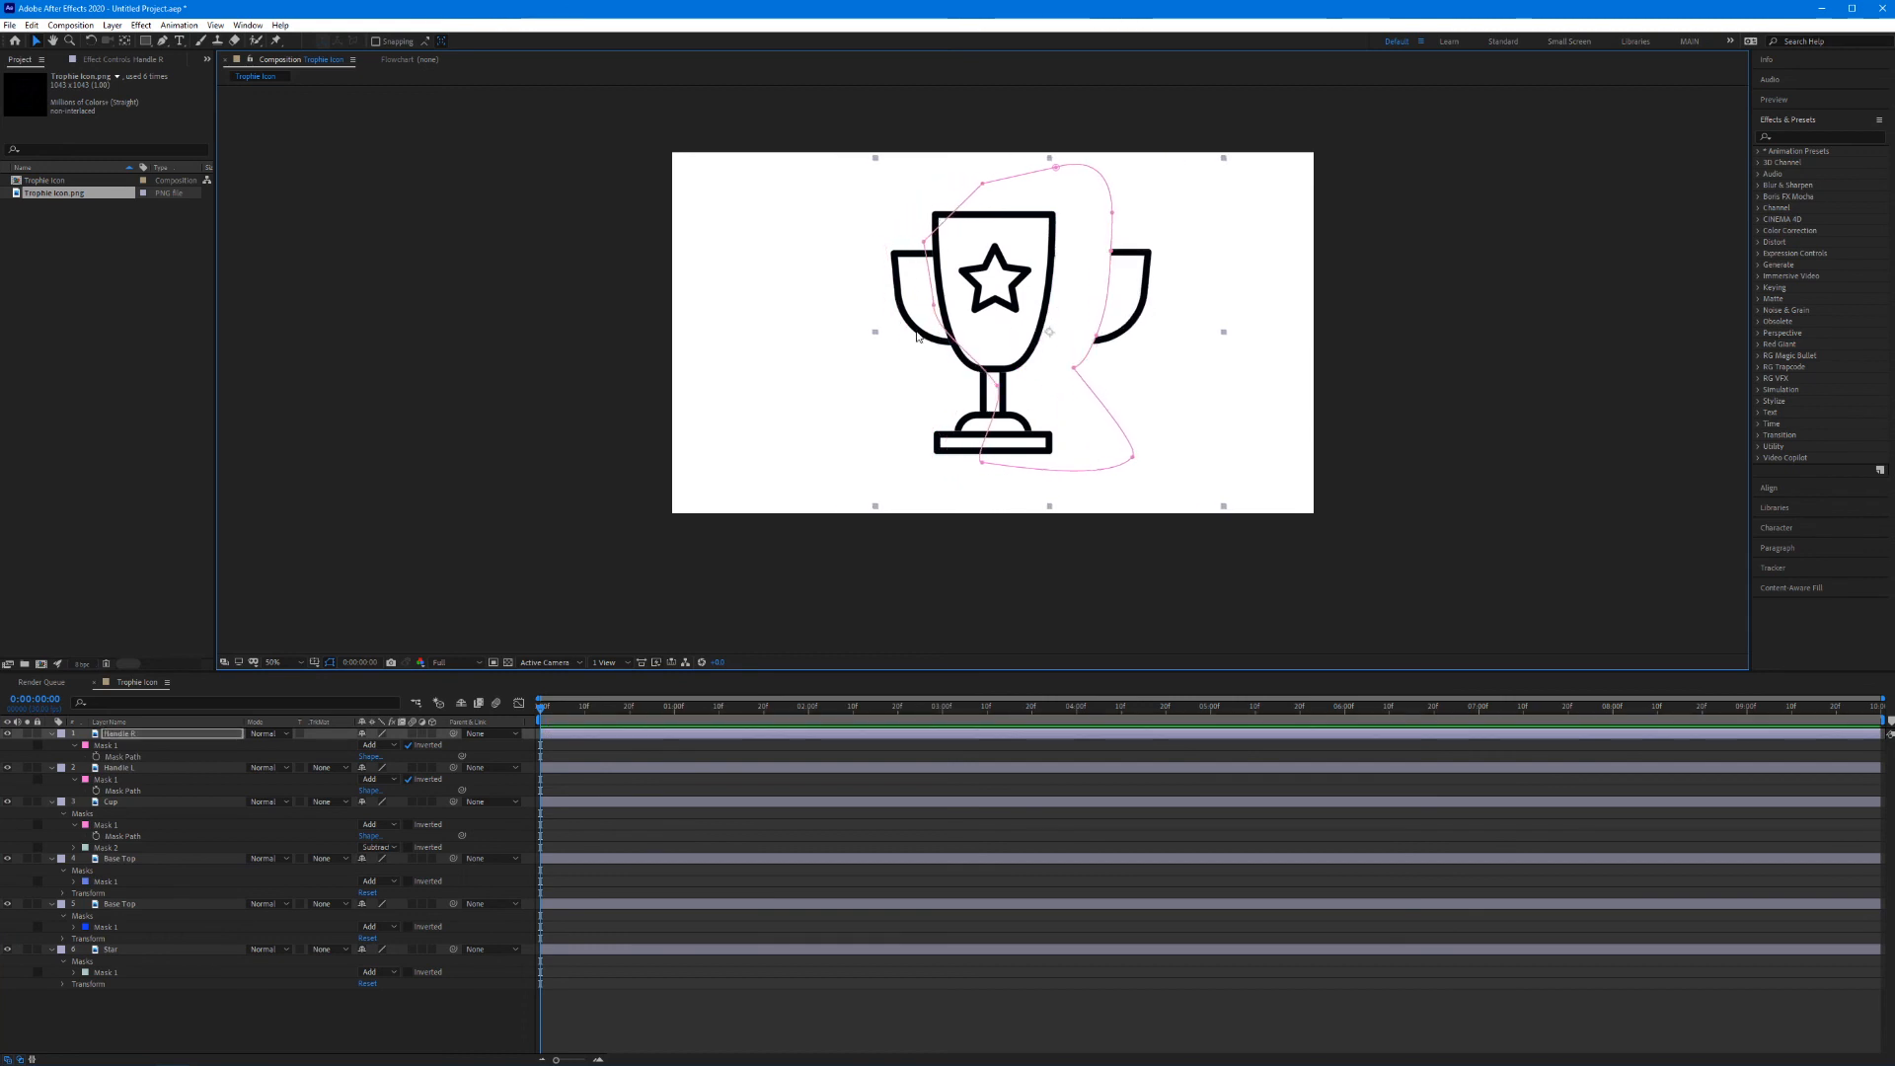
left_click(238, 766)
left_click_drag(896, 314, 822, 314)
Step: Move the Cup layer down and to the right, away from the star, and select the base plate's layer
left_click(201, 799)
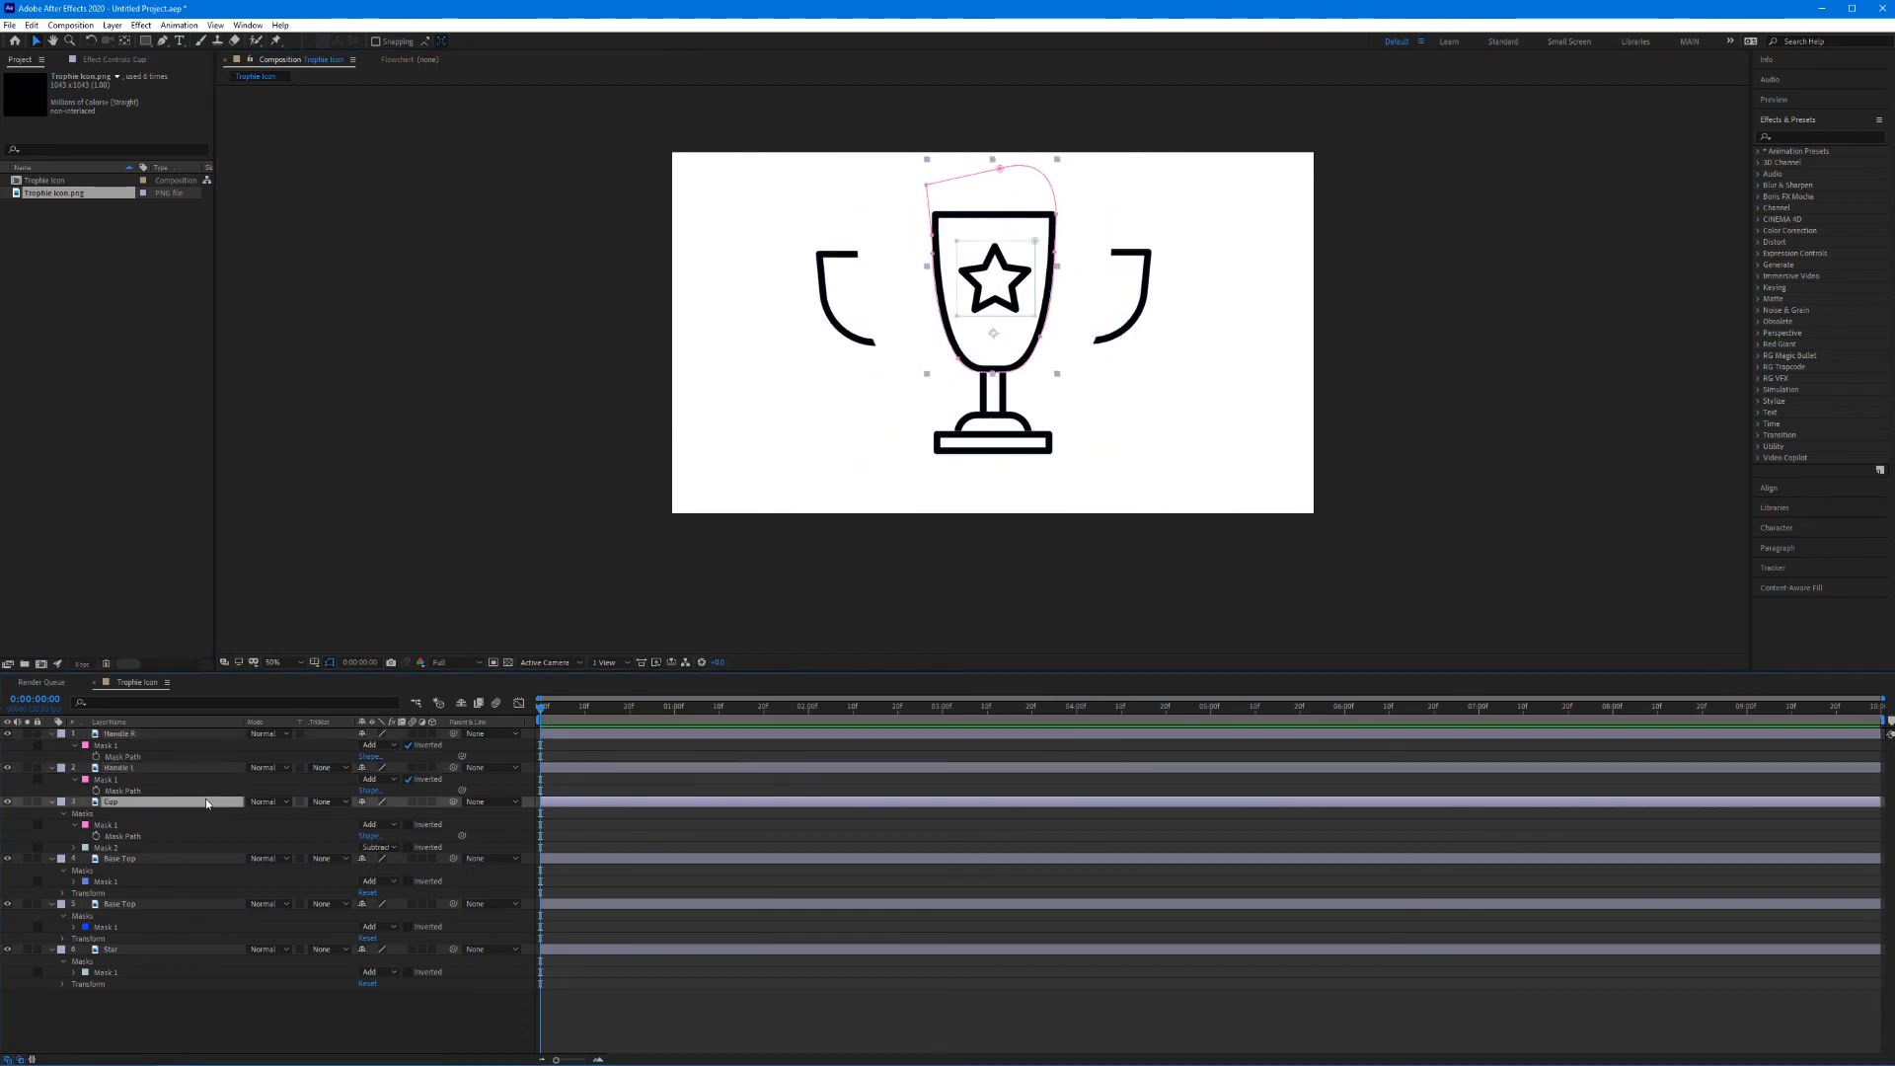
left_click_drag(1002, 355, 1227, 473)
left_click(217, 859)
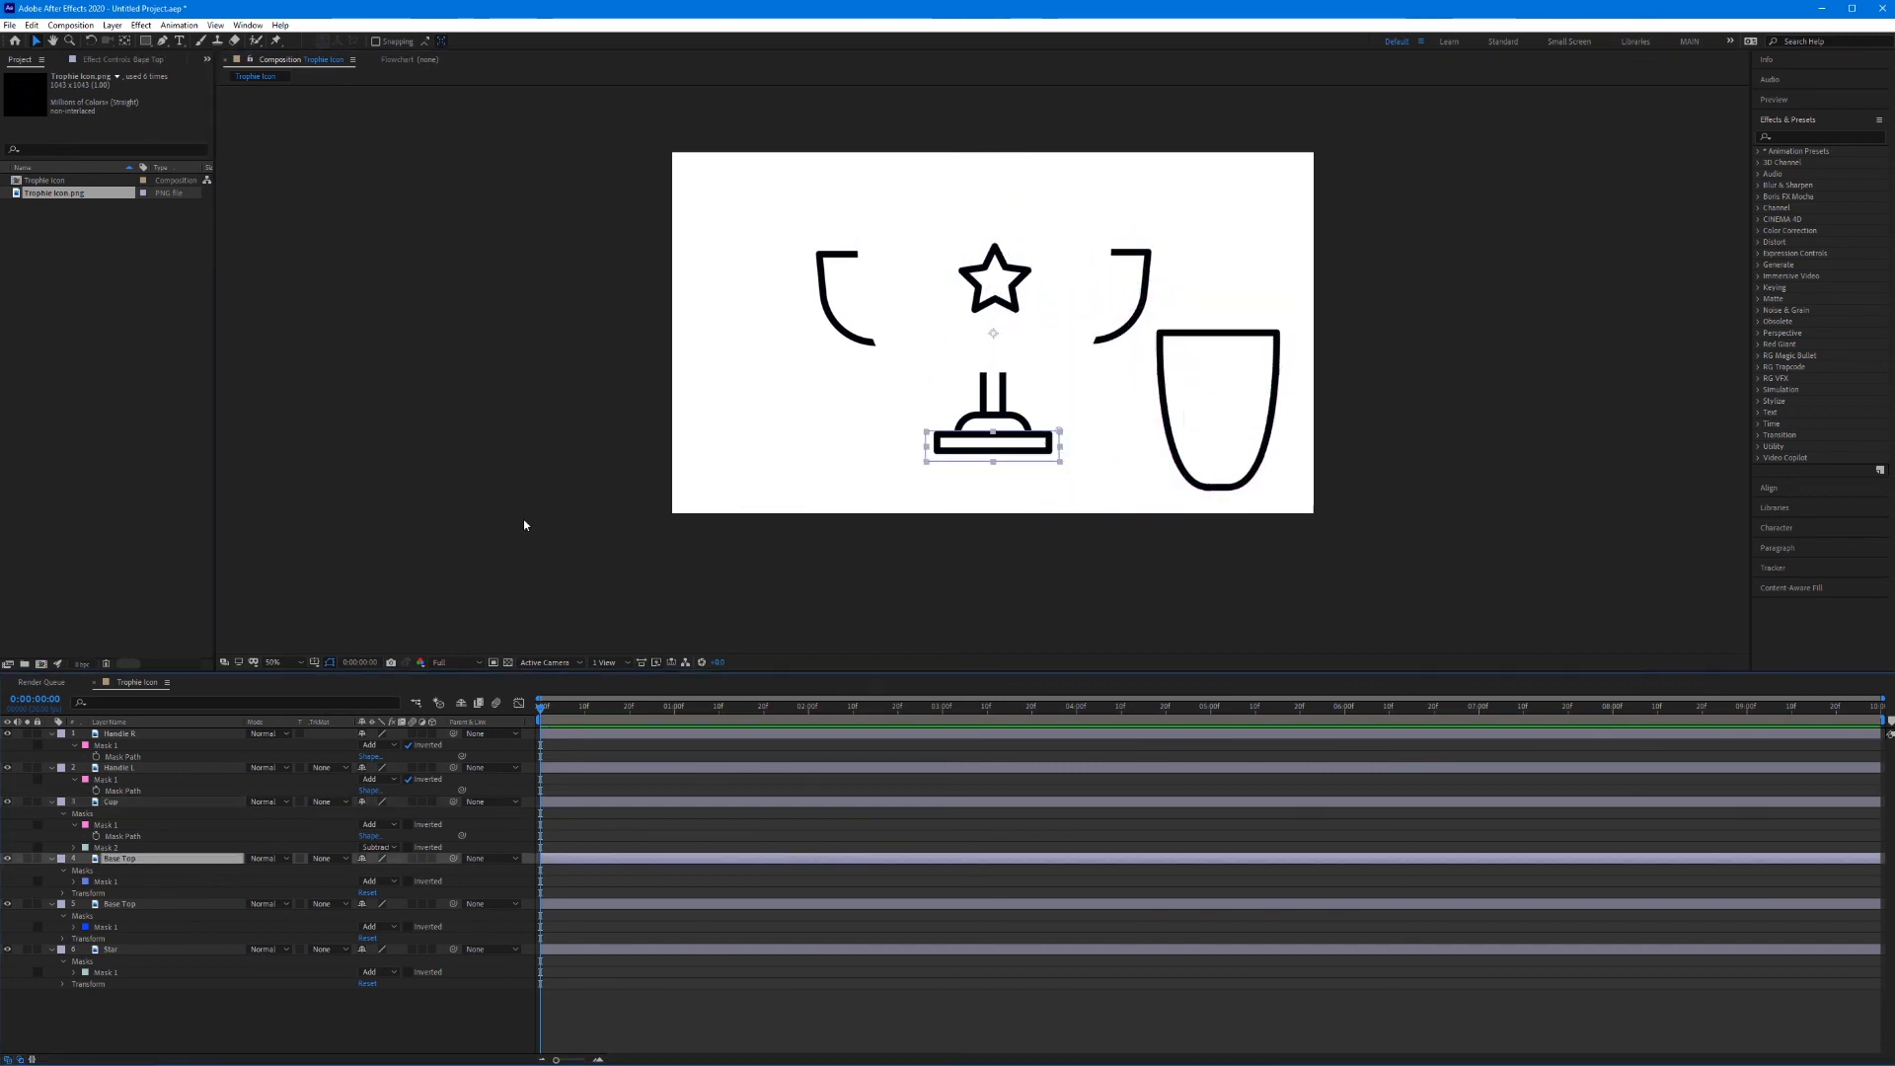